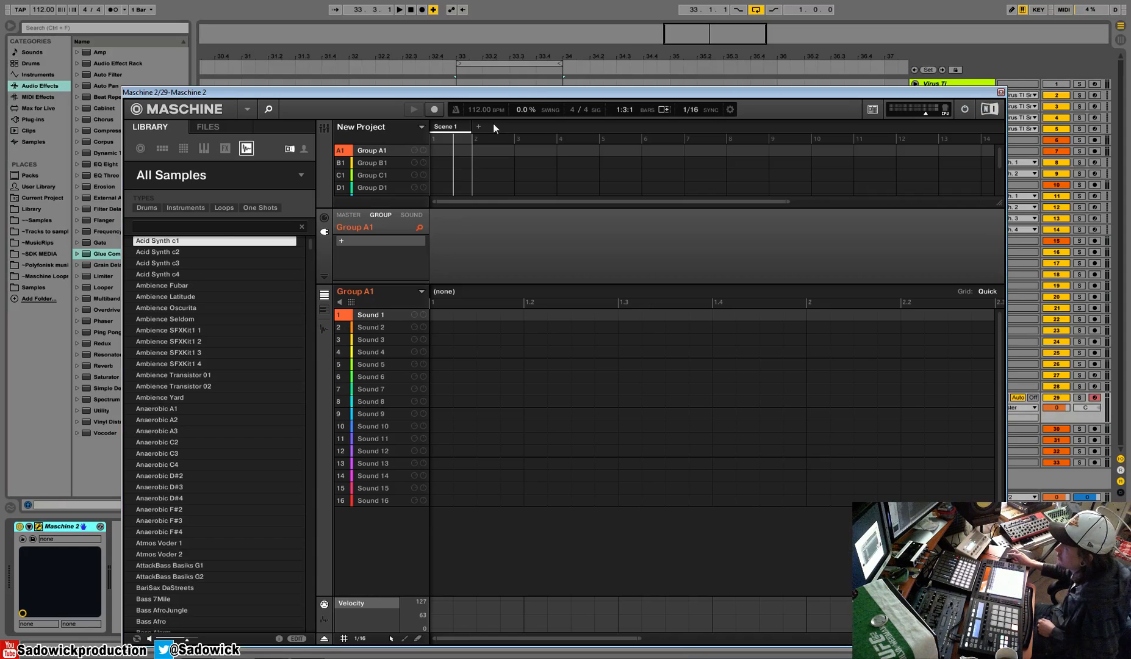
Step: Audition the bass samples in the Maschine library, from Bass Afro through the Bass Aye series
left_click_drag(527, 92, 496, 21)
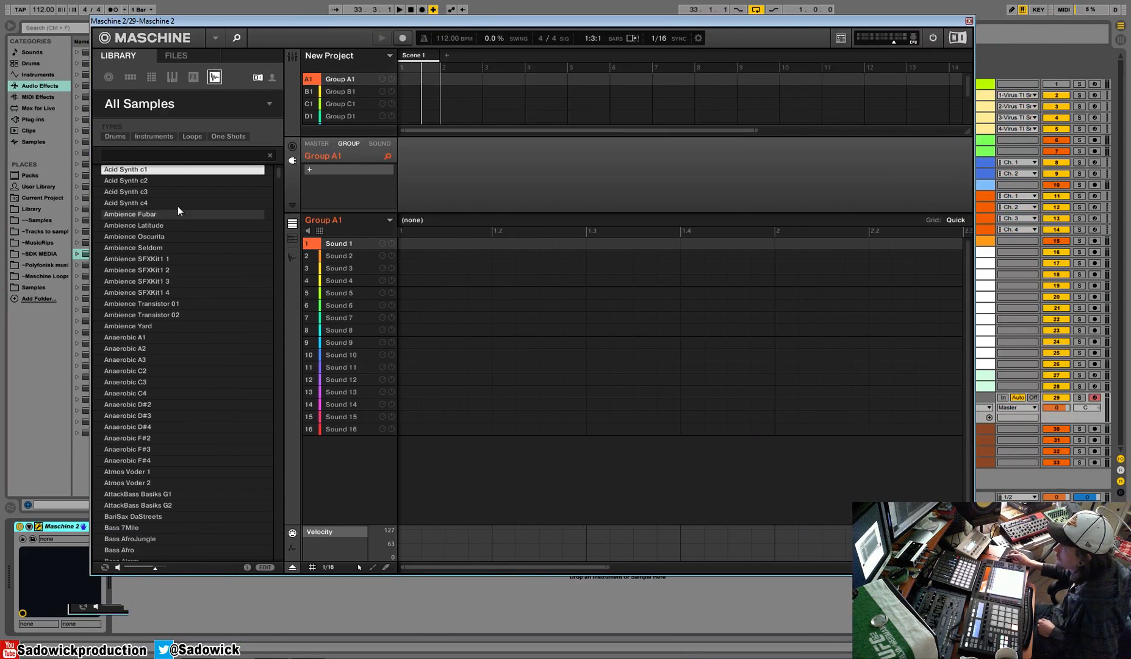
left_click(129, 339)
left_click(137, 403)
left_click(128, 462)
scroll(128, 463, "down", 3)
left_click(134, 461)
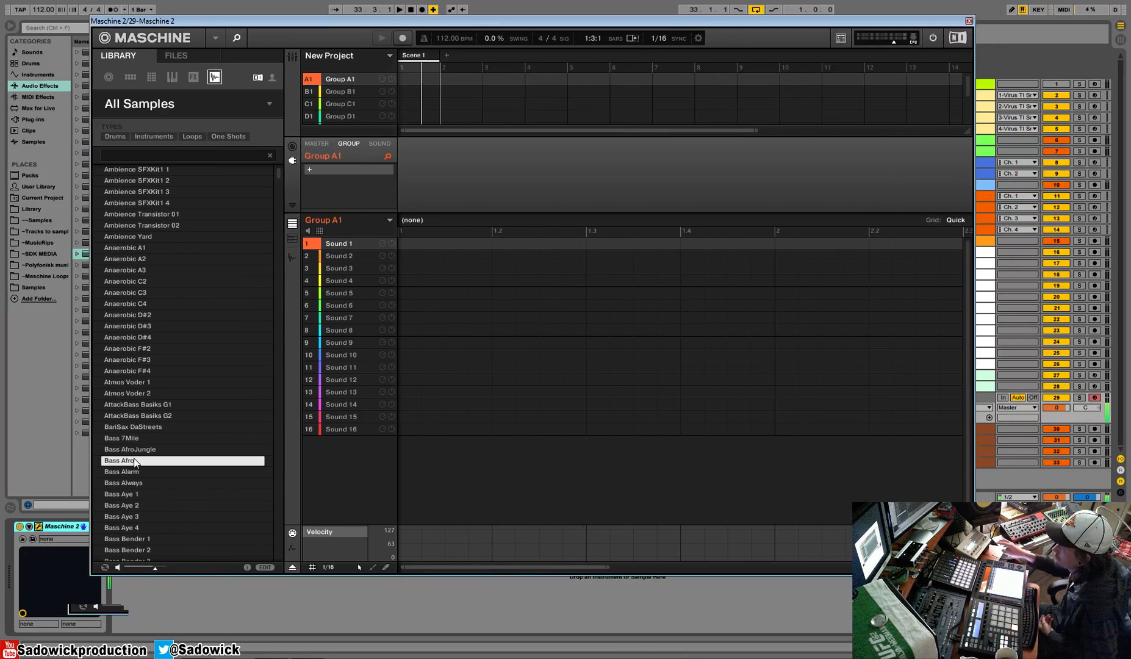
key("Down")
key("Down")
key("Down")
key("Down")
key("Down")
key("Up")
key("Down")
key("Down")
key("Up")
key("Up")
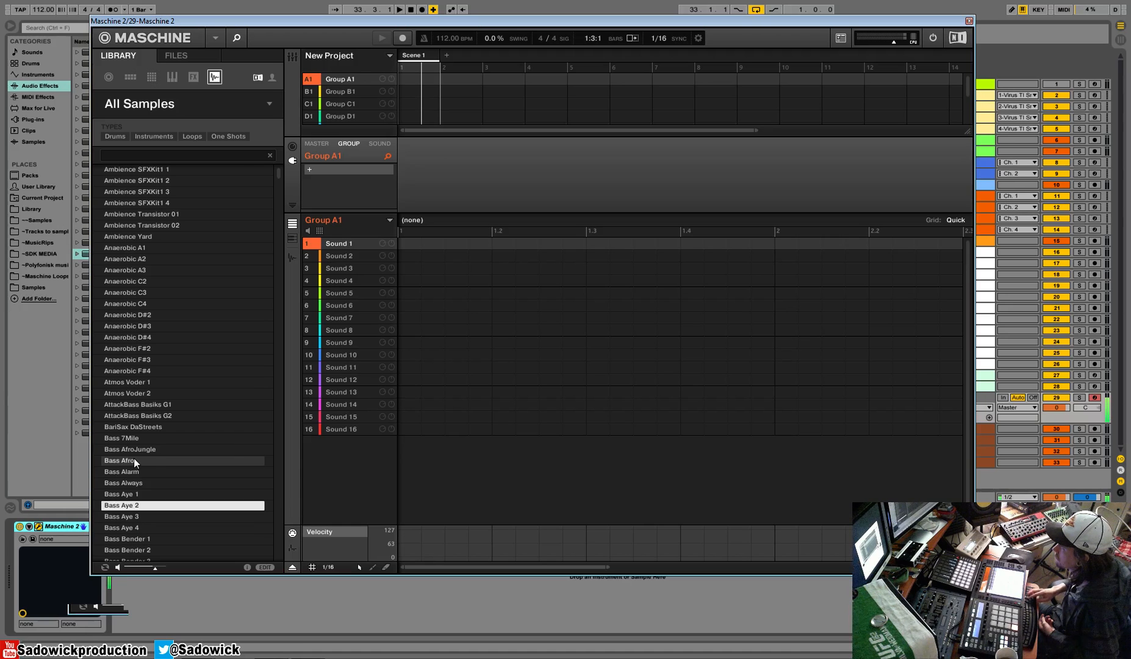
Step: Load Bass Aye 2 into Sound 1 and Bass Aye 3 into Sound 2 of Group A1
left_click_drag(128, 507, 363, 244)
left_click_drag(120, 528, 370, 254)
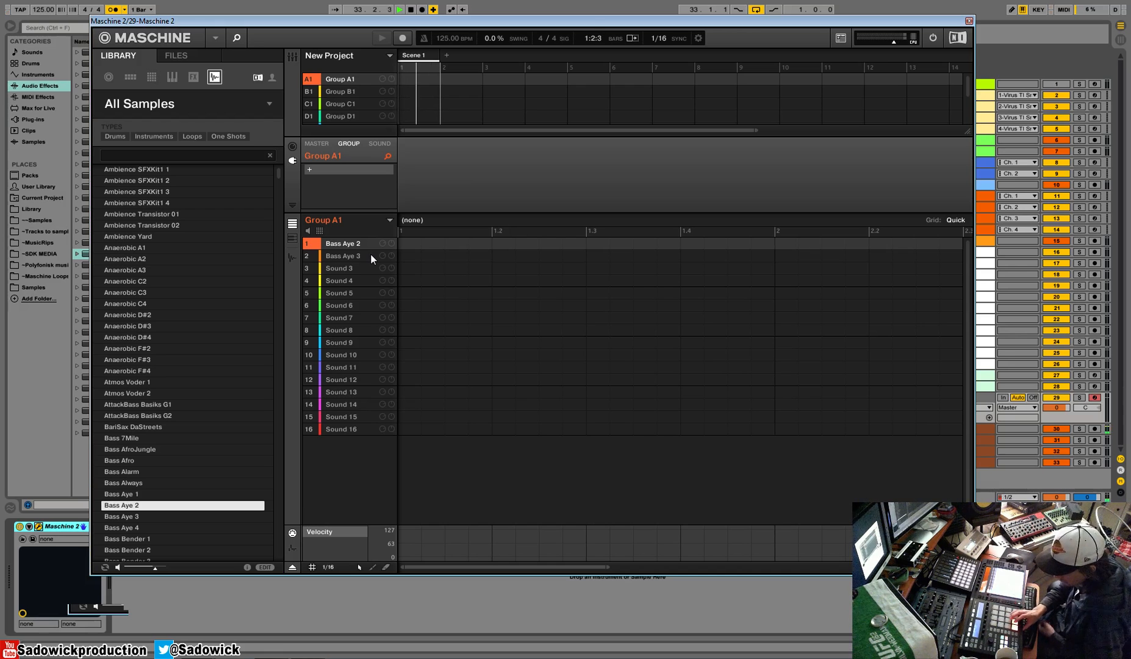
left_click(370, 255)
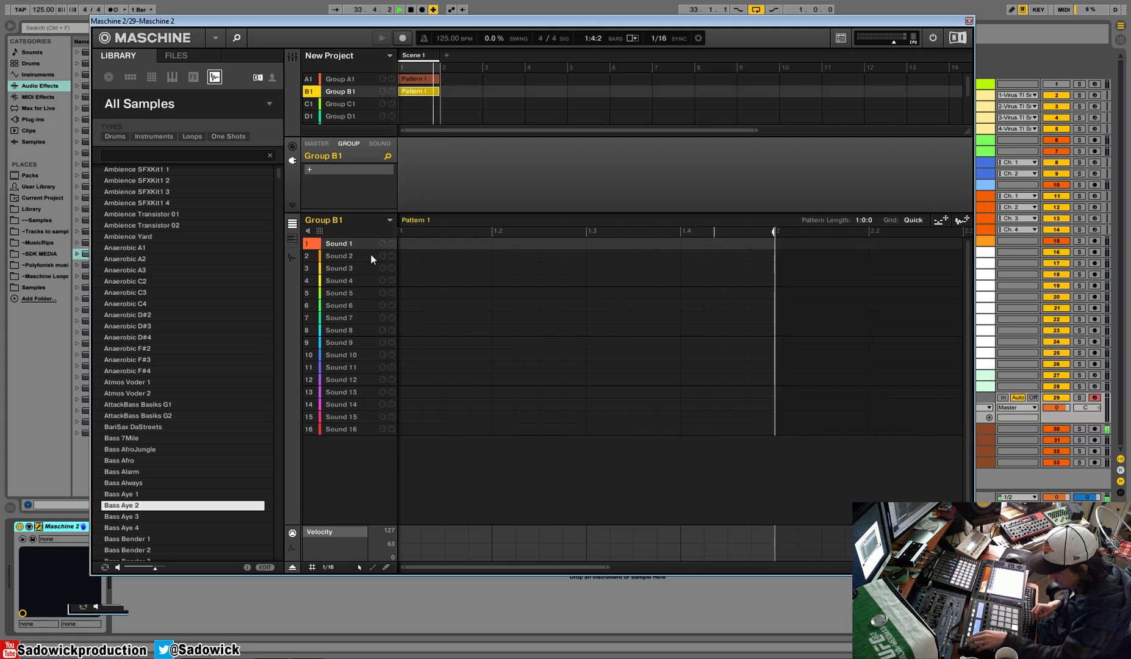
Step: Filter the sample library to drum kicks, audition the Kick Aberlour samples and load Kick Aberlour 2 into Sound 1 of Group B1
left_click(114, 136)
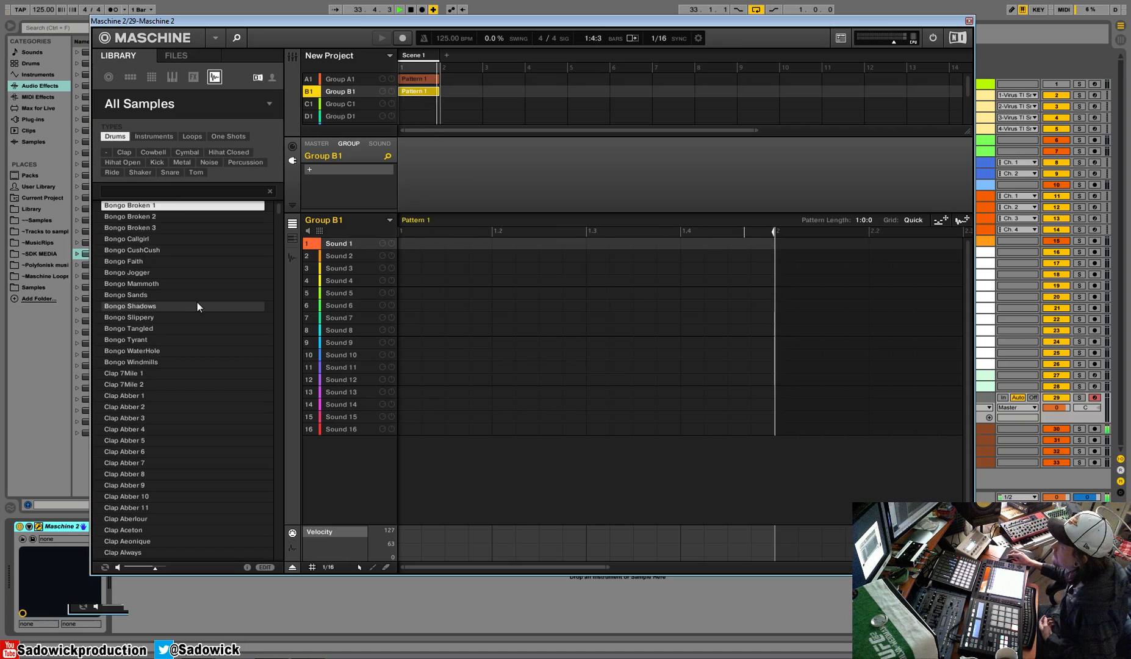
left_click(157, 162)
left_click(125, 267)
key("Down")
key("Down")
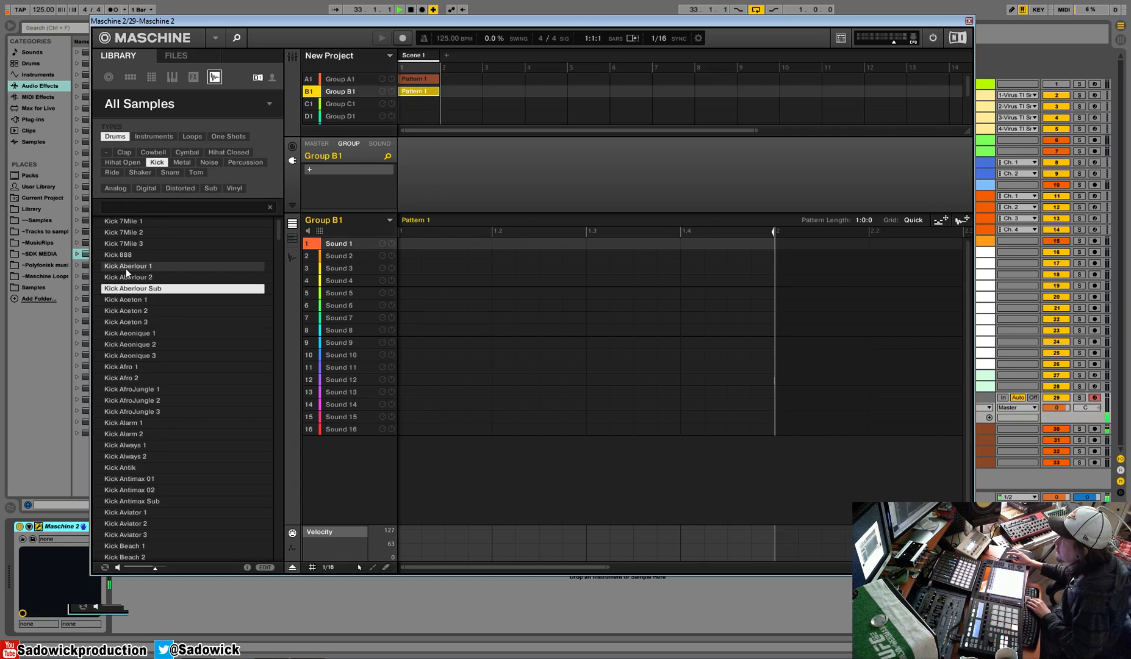
key("Up")
key("Down")
key("Up")
key("Up")
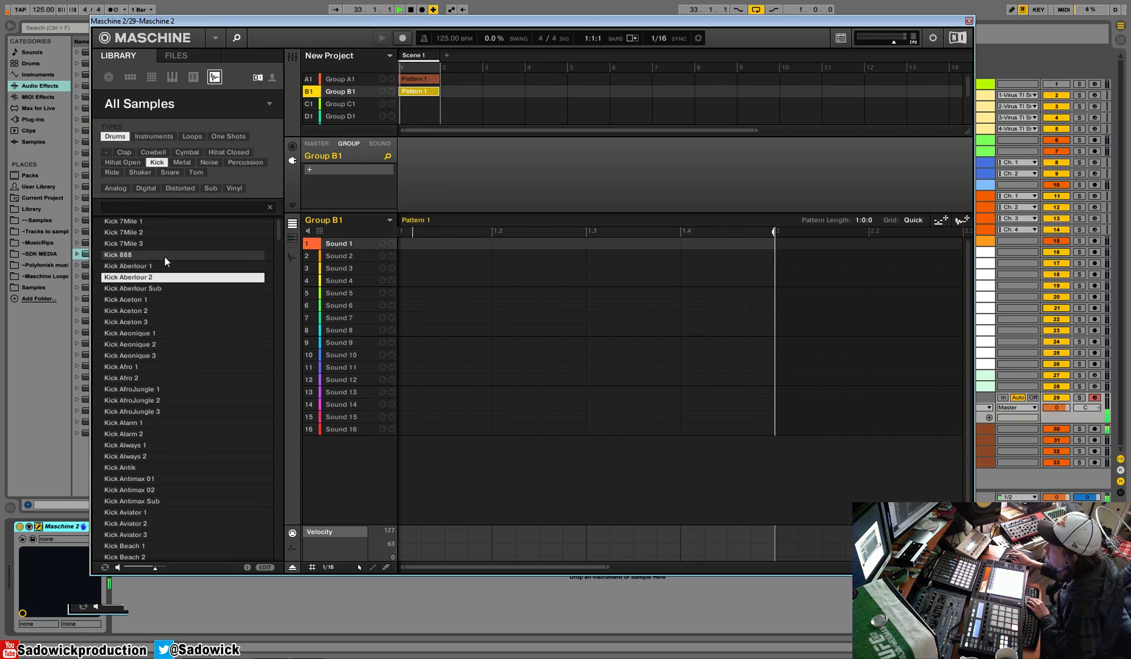
key("Down")
left_click_drag(136, 278, 374, 244)
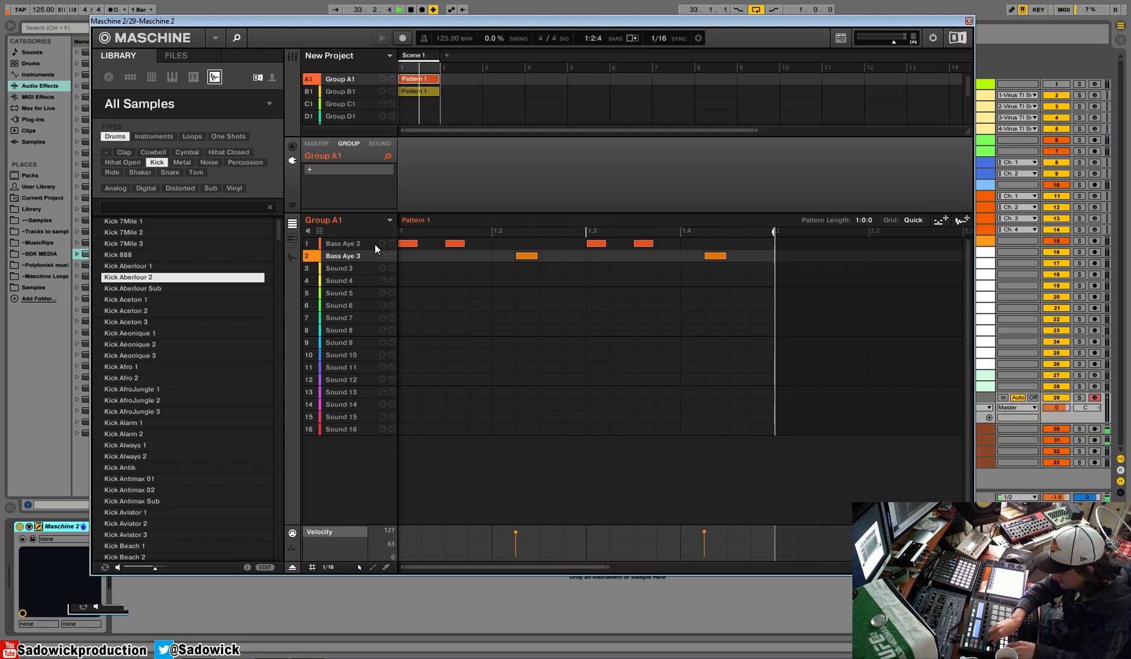
Step: Add a Compressor to the Group A track in Ableton Live and set its sidechain source to Group B
left_click(969, 22)
left_click(958, 442)
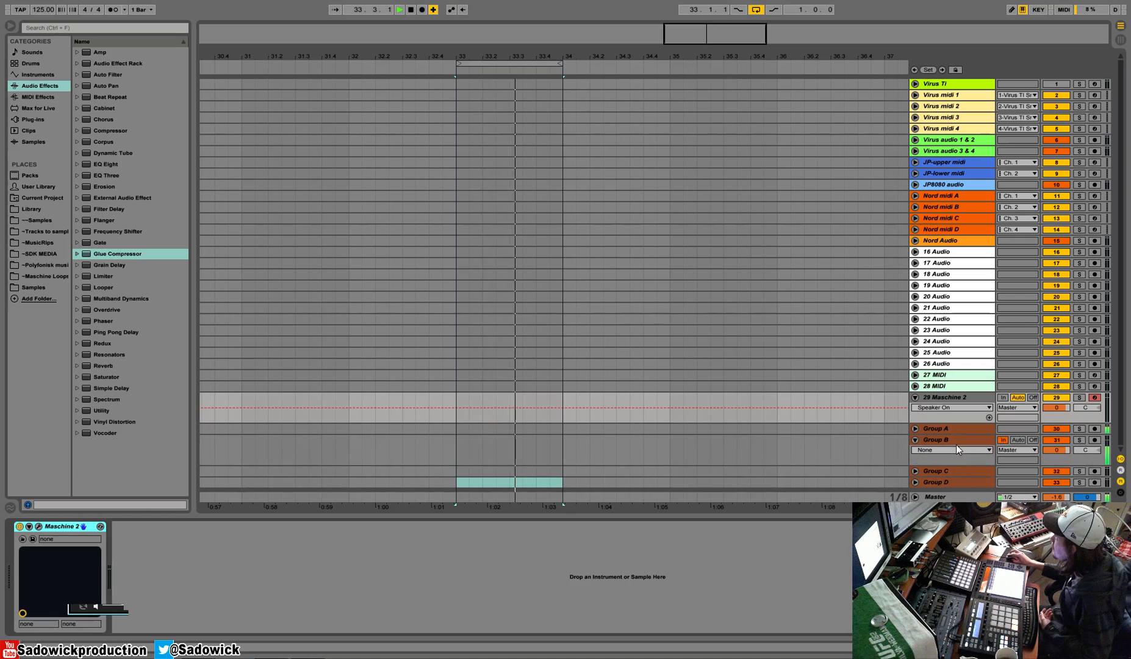
left_click(958, 430)
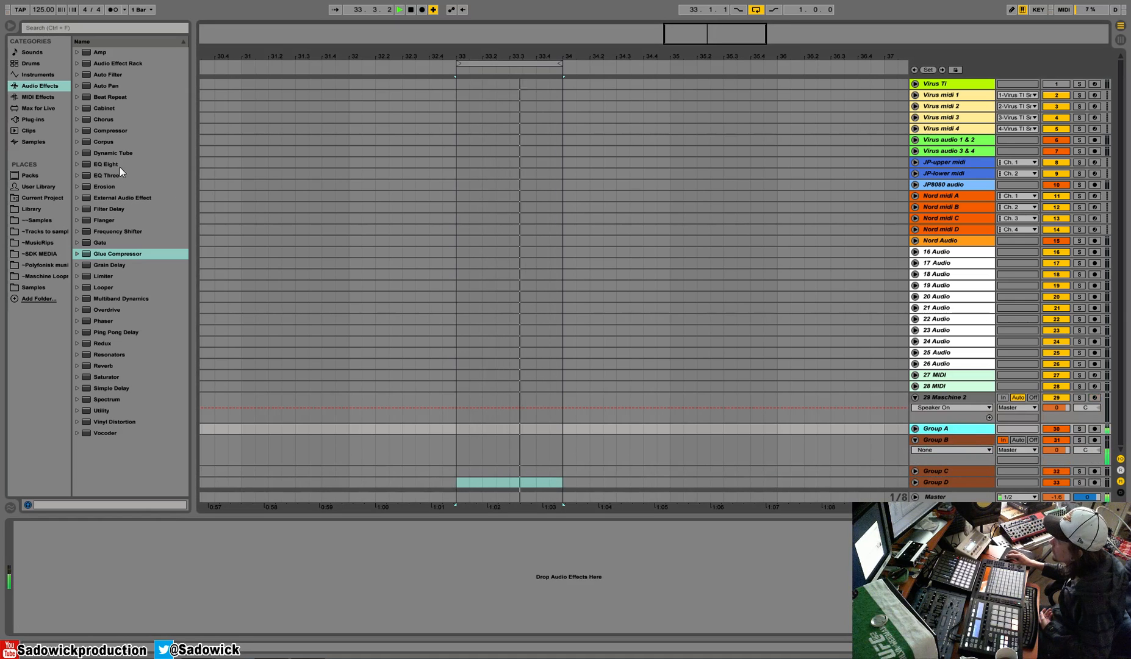
left_click_drag(110, 130, 183, 564)
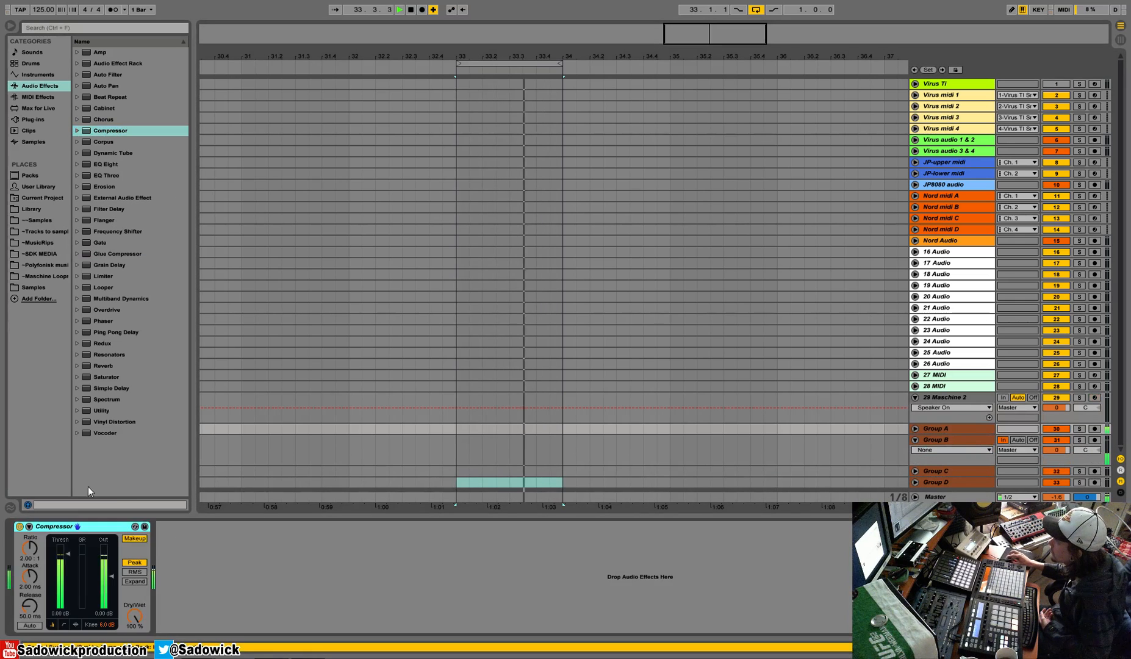
left_click(36, 555)
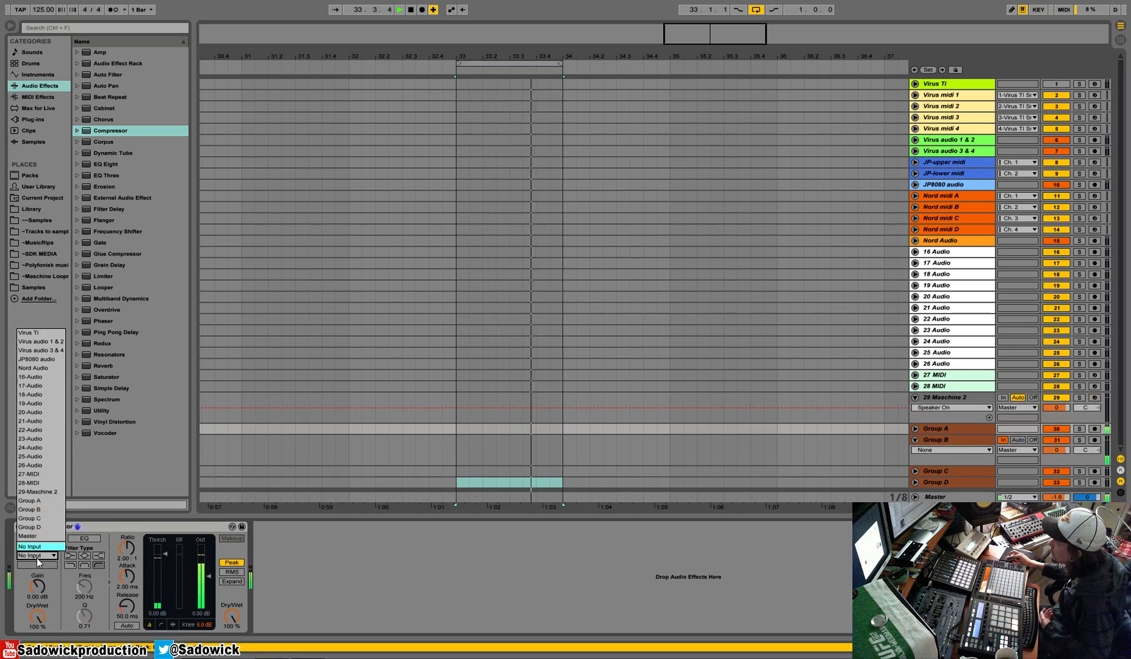
left_click(29, 509)
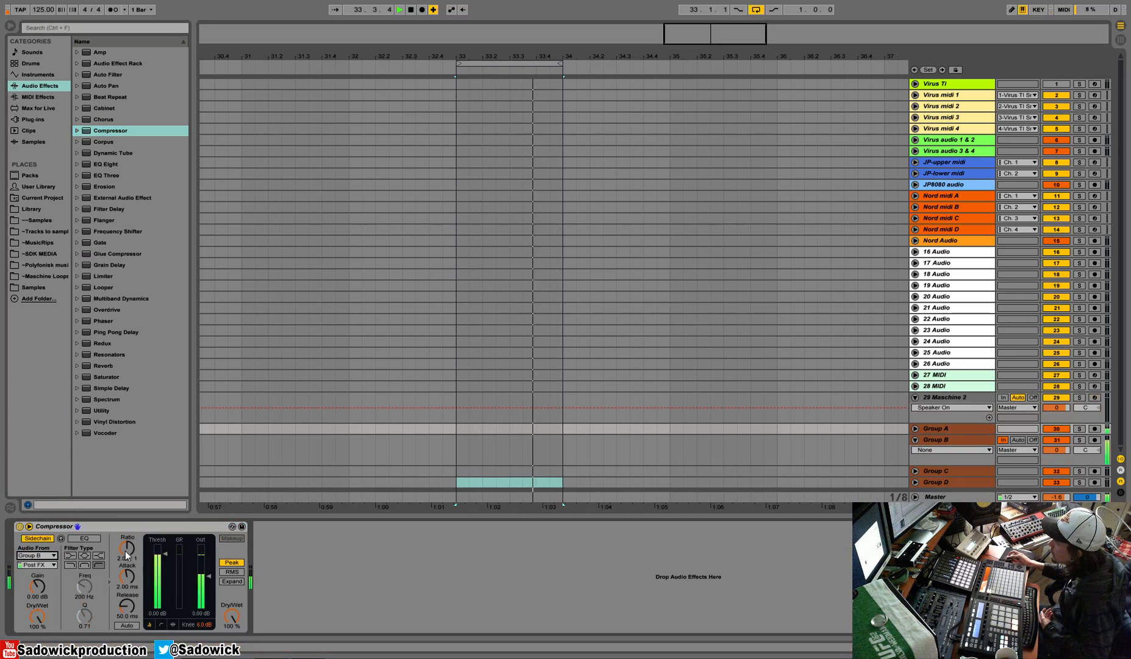
Step: Show the compressor's activity graph and set its threshold to about -17 dB and its ratio to 4.50:1
left_click_drag(164, 570, 164, 605)
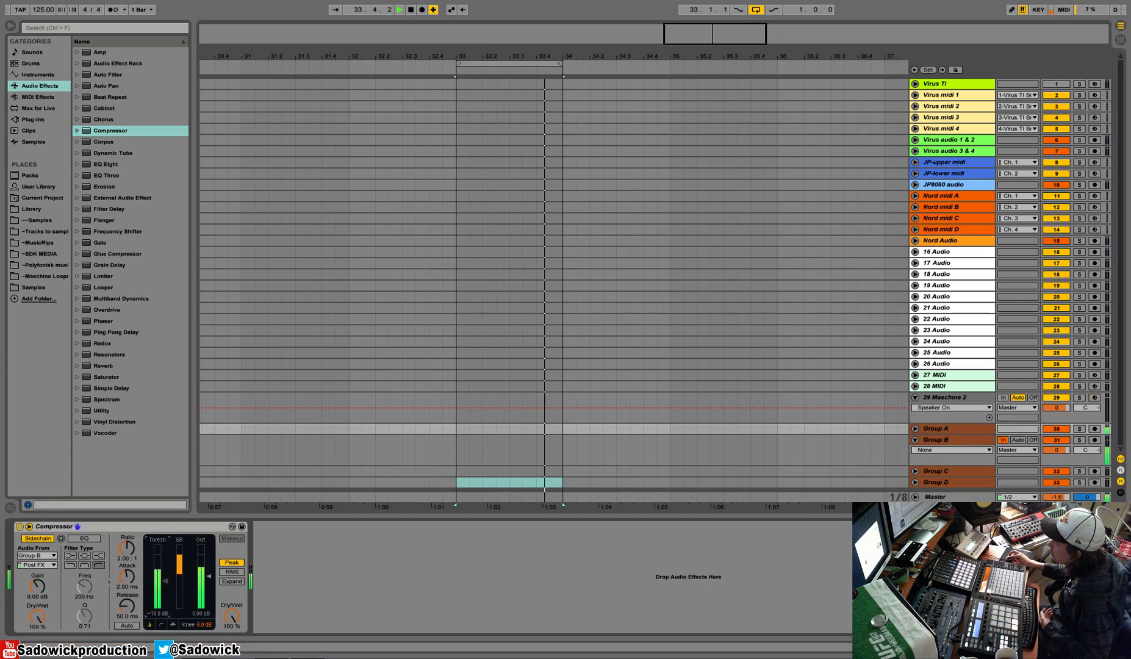
left_click(173, 625)
left_click_drag(206, 588, 207, 582)
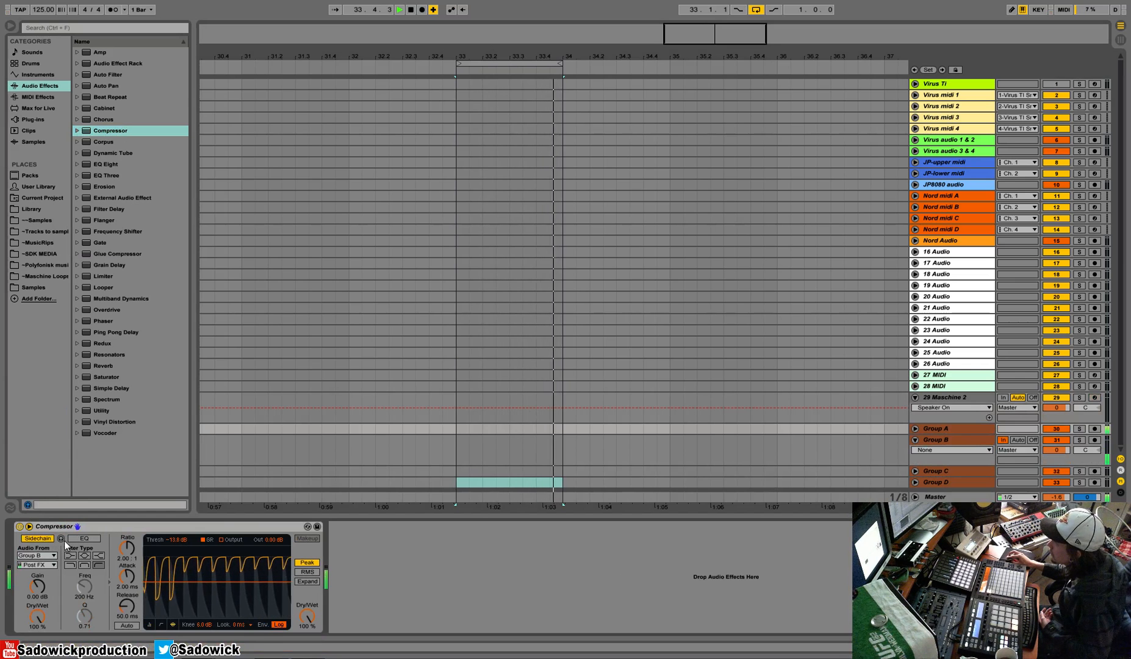
left_click_drag(125, 546, 125, 530)
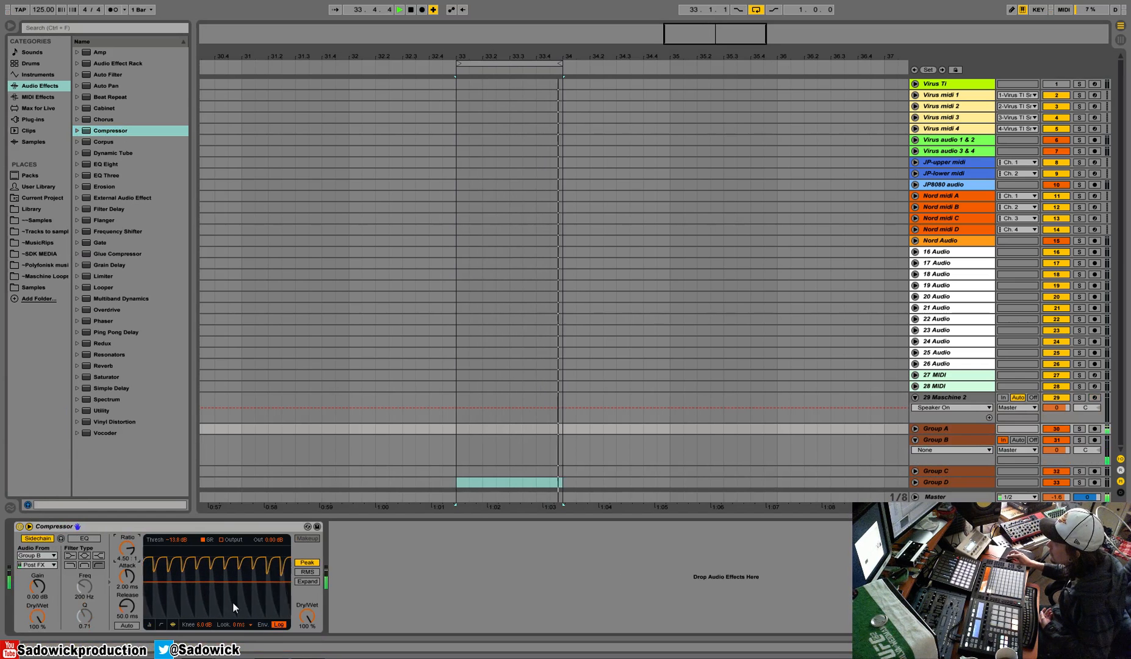
left_click_drag(232, 582, 232, 587)
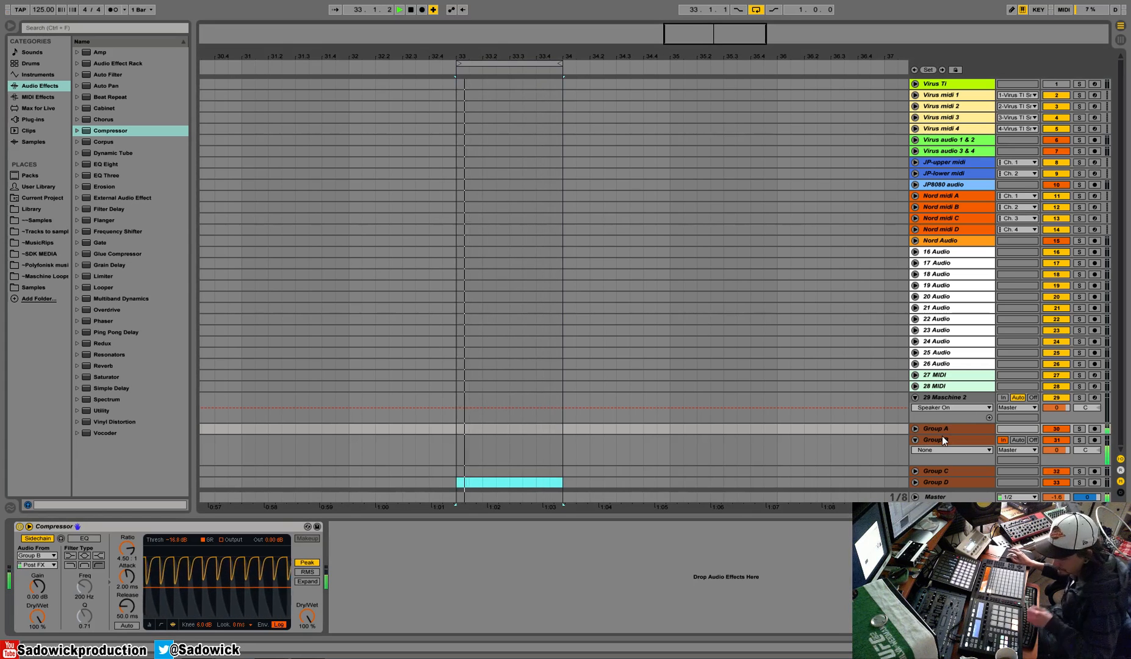
Step: Reopen Maschine 2 from its track and filter the drum samples to Percussion, auditioning the first bongo sounds
left_click(966, 401)
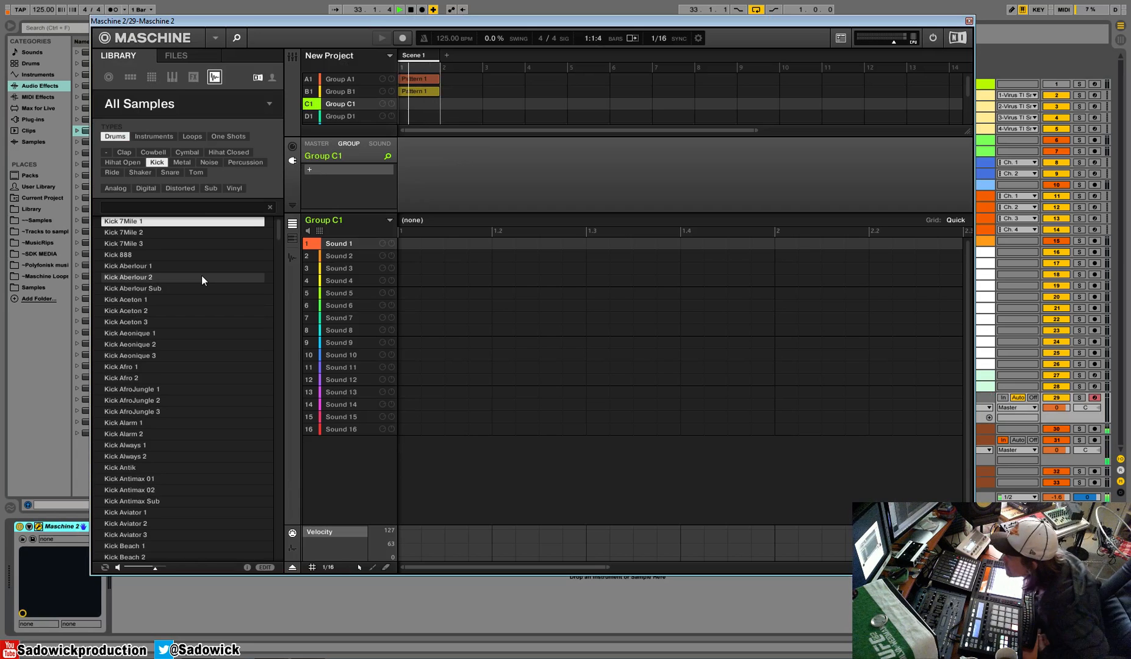
left_click(245, 162)
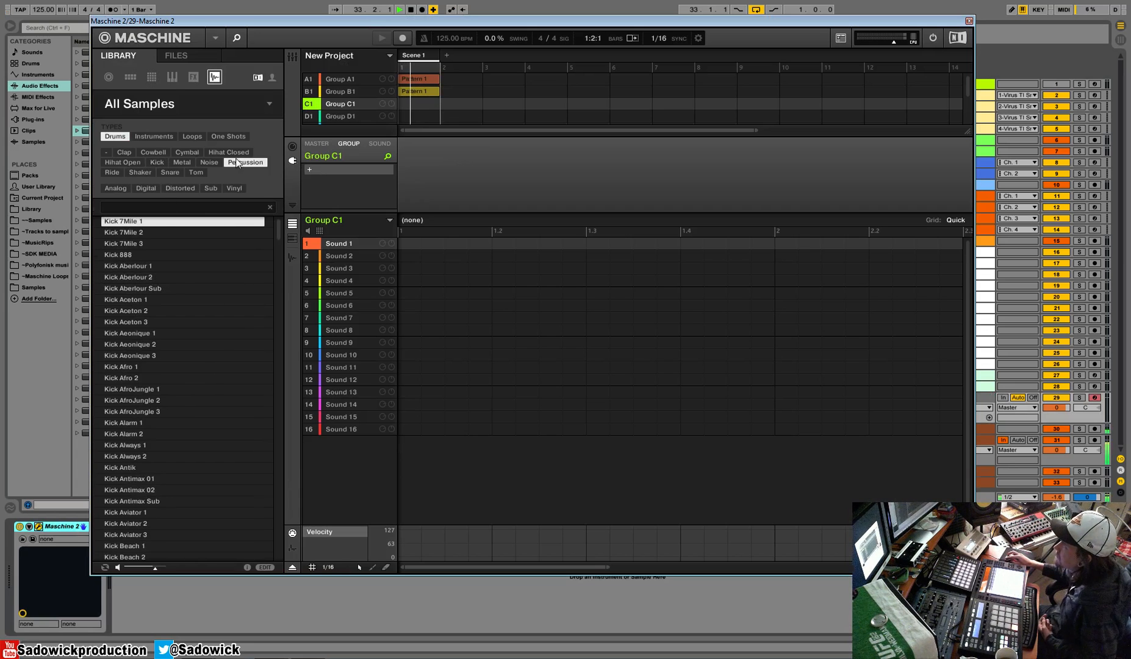
left_click(126, 299)
key("Down")
key("Down")
key("Down")
key("Down")
key("Down")
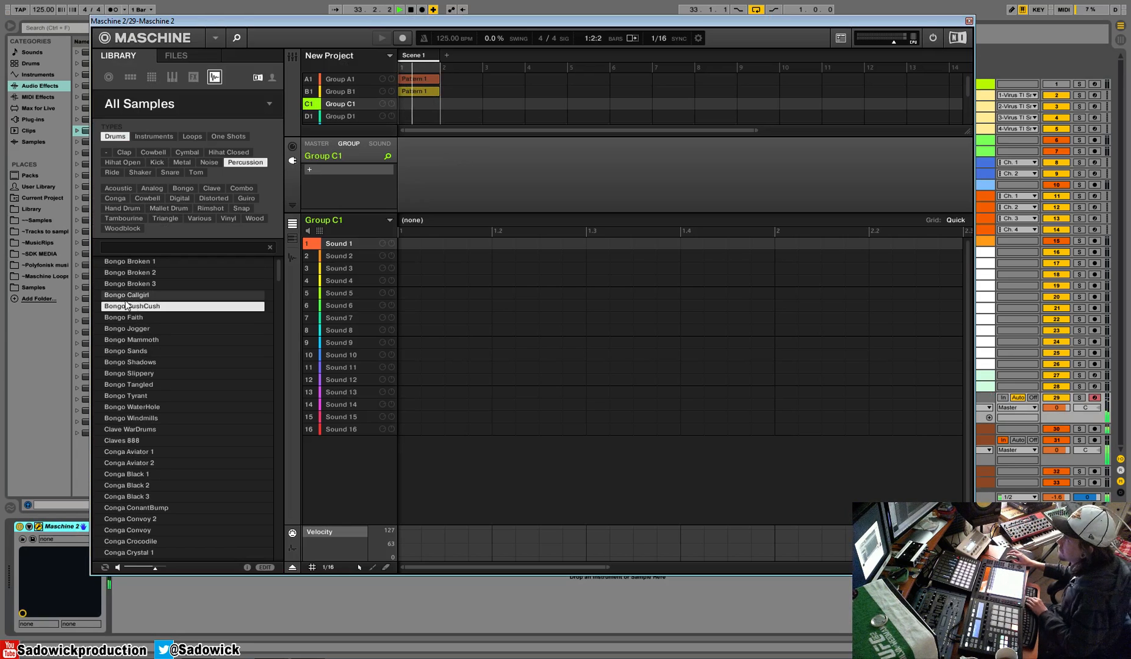
Step: Audition the conga samples in the percussion list, continuing through the Conga Wired sounds
left_click_drag(278, 267, 278, 292)
left_click(169, 343)
key("Down")
key("Down")
key("Down")
key("Up")
key("Up")
key("Down")
key("Down")
key("Down")
key("Down")
key("Down")
key("Down")
key("Down")
key("Down")
key("Down")
key("Down")
key("Down")
key("Down")
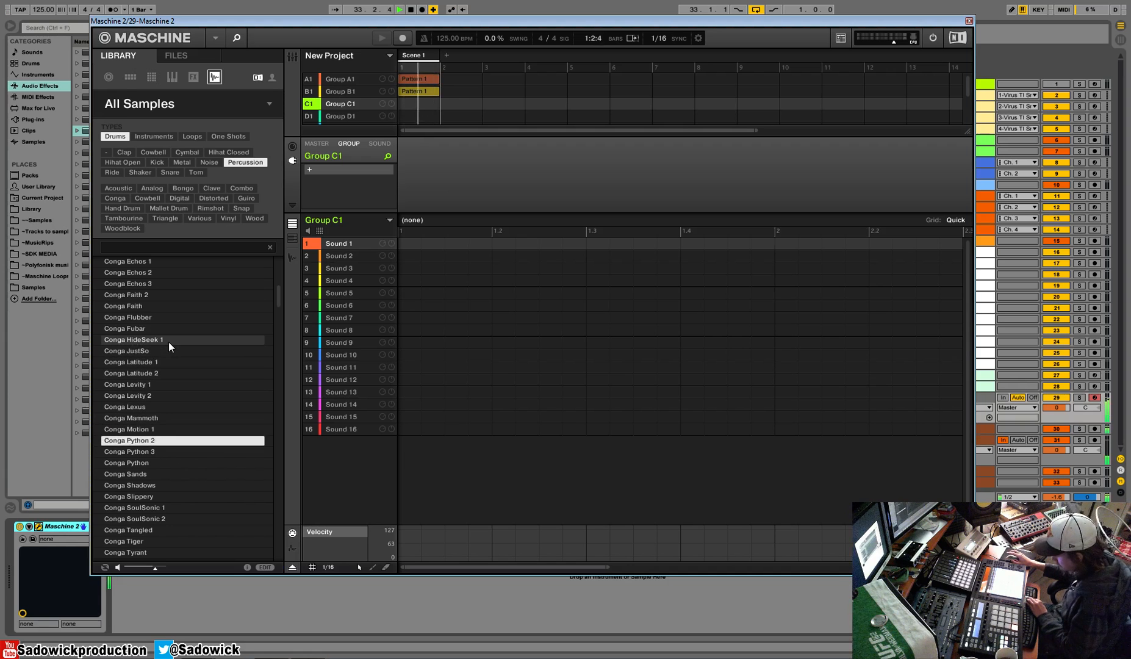
key("Down")
key("Down")
key("Down")
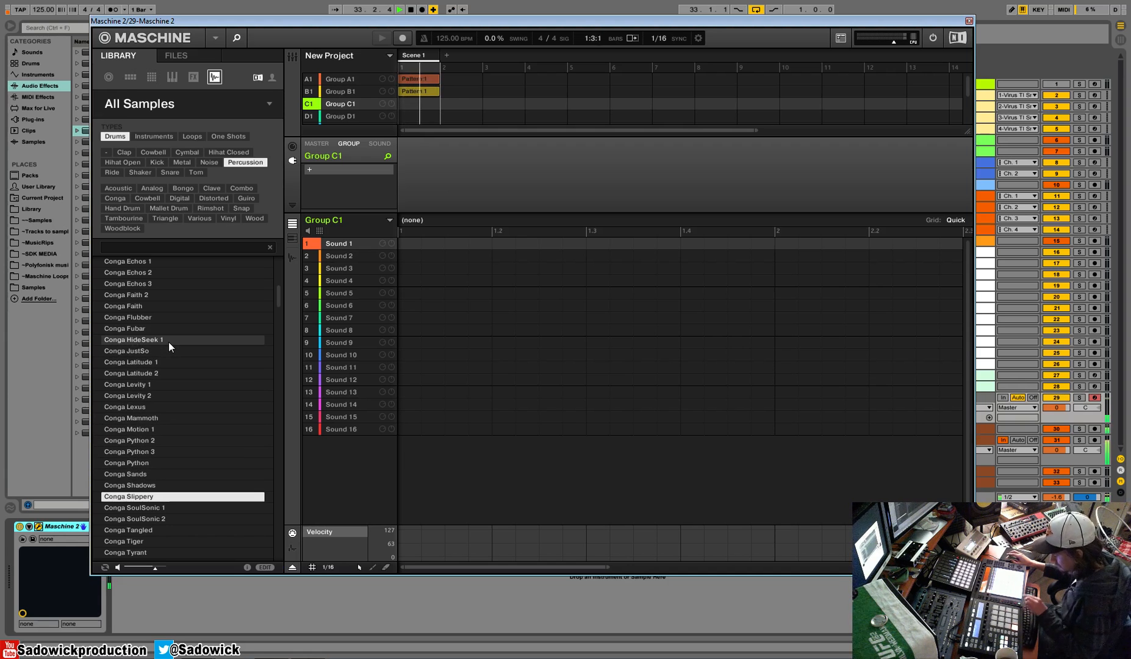
key("Down")
key("Down")
key("Down")
key("Down")
key("Down")
key("Down")
key("Down")
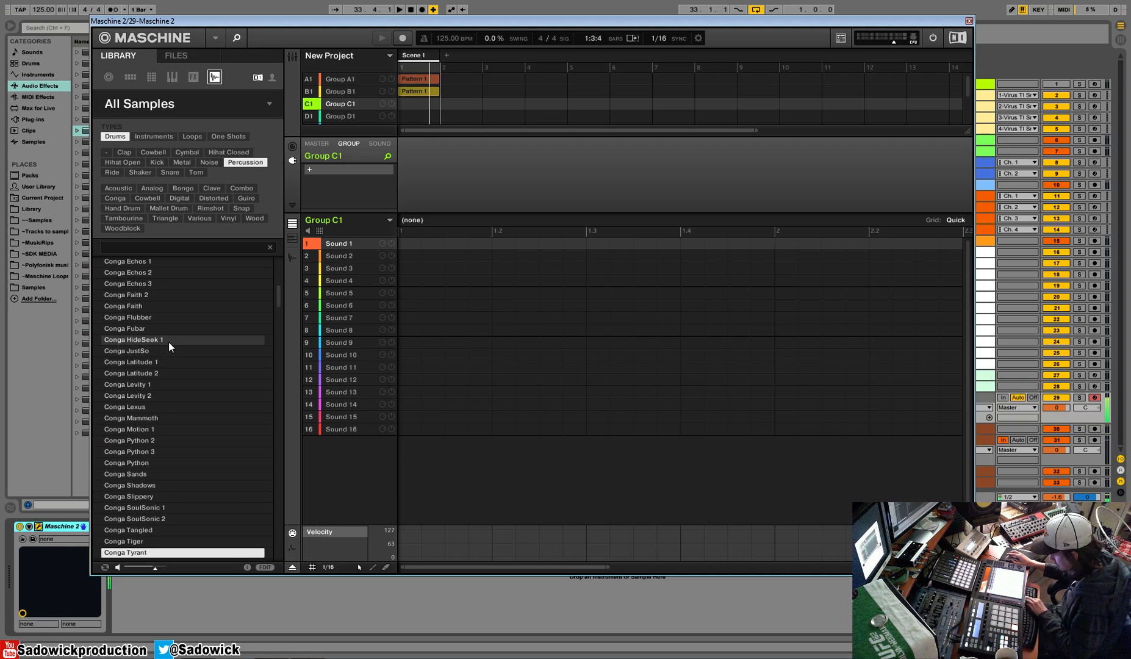
key("Down")
key("Down")
key("Down")
key("Up")
key("Up")
key("Up")
key("Up")
key("Down")
key("Down")
key("Down")
key("Down")
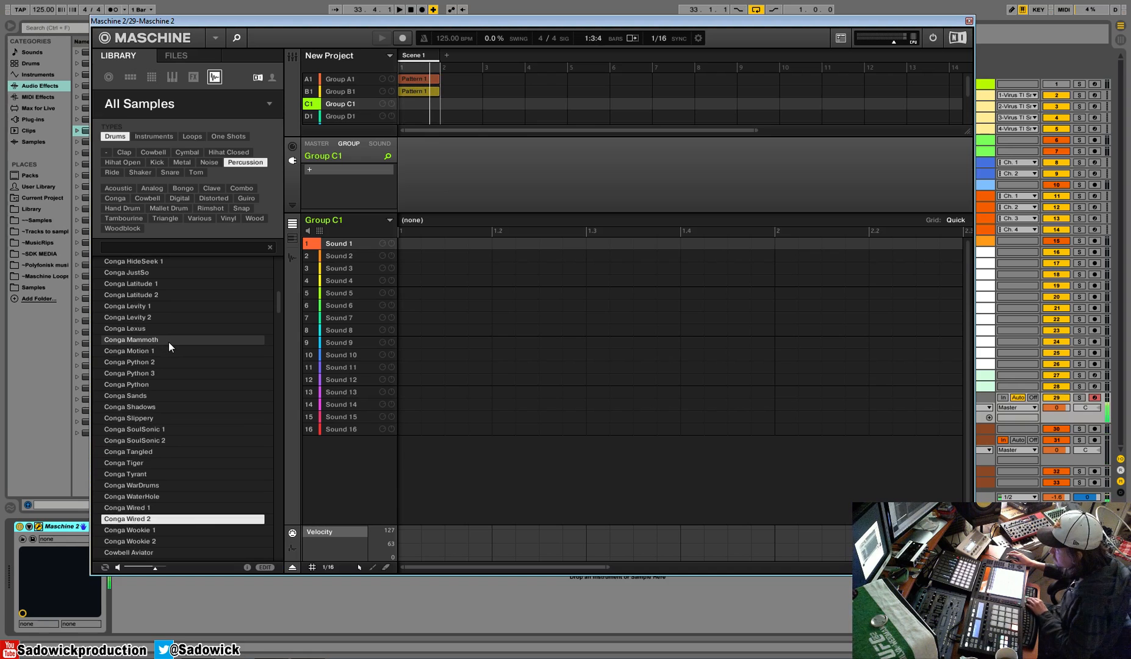
key("Up")
key("Up")
key("Up")
key("Up")
Step: Load Conga Wired 1, Conga Wired 2 and Conga Wookie 1 into Sounds 1 to 3 of Group C1
left_click_drag(130, 512, 351, 241)
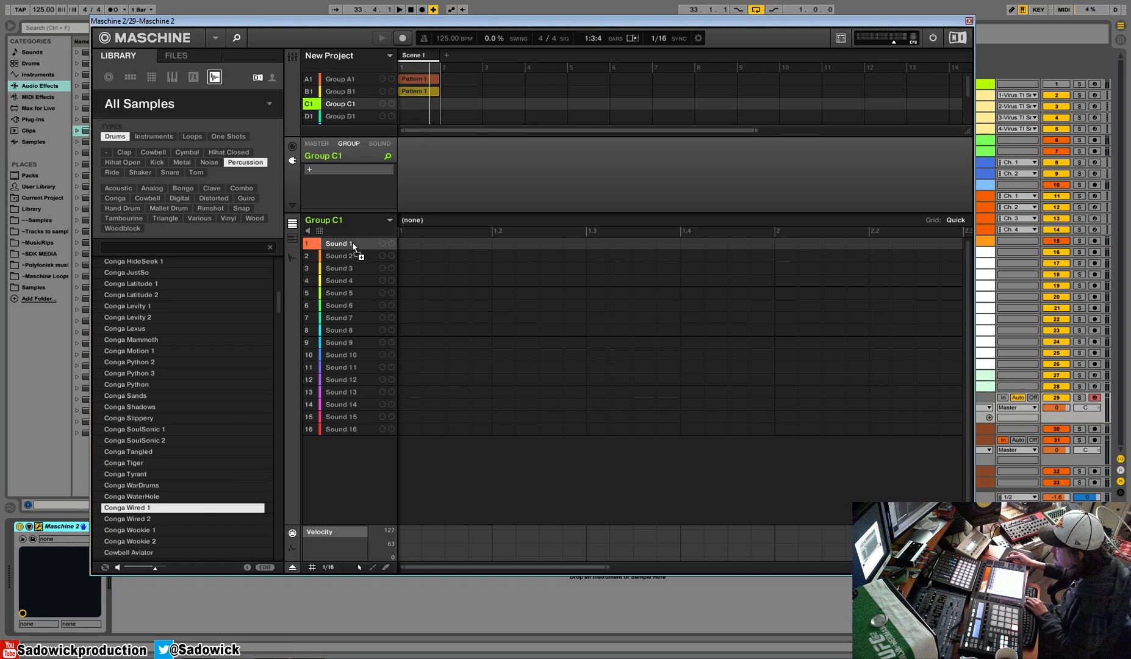
left_click_drag(128, 519, 335, 255)
left_click(157, 540)
left_click(135, 530)
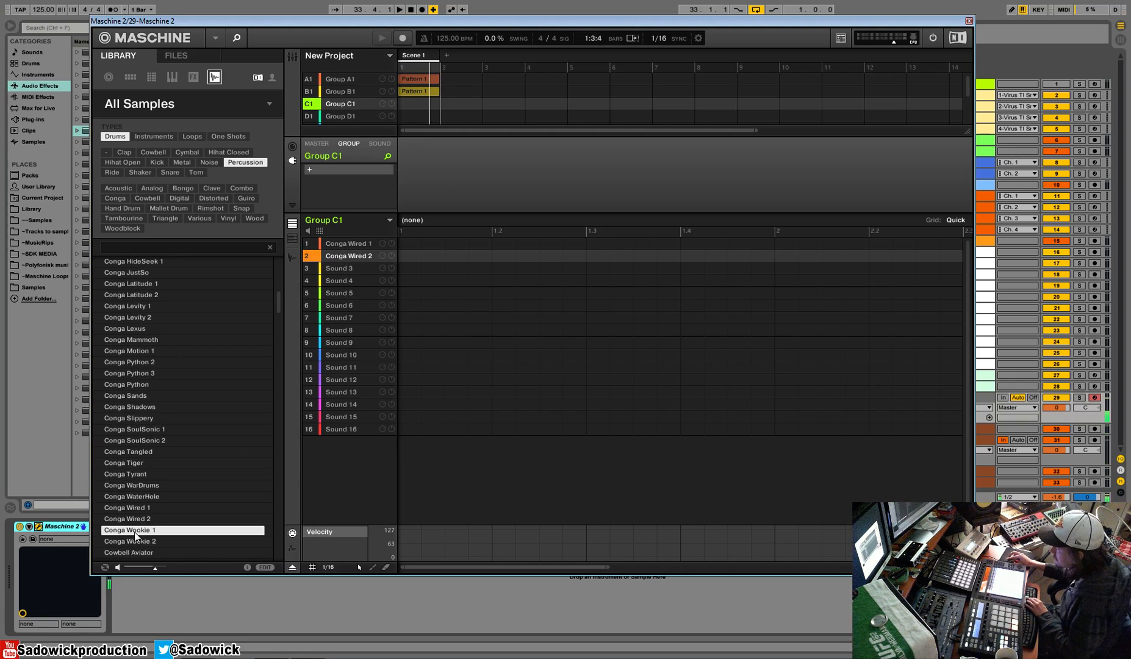
left_click_drag(311, 406, 348, 268)
Step: Audition the mallet and Perc Aberlour samples and load Perc Aberlour 4 into Sound 4 of Group C1
scroll(144, 555, "down", 1)
left_click(144, 518)
key("Down")
key("Down")
key("Down")
key("Down")
key("Down")
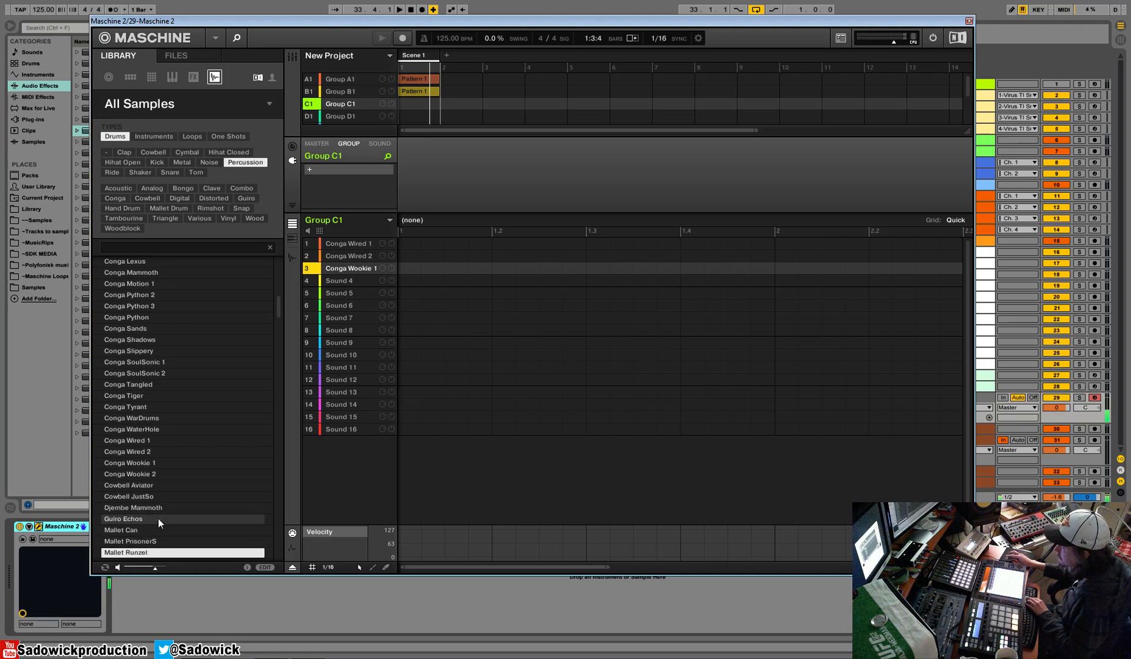
scroll(158, 518, "down", 1)
key("Down")
key("Down")
key("Down")
scroll(158, 517, "down", 1)
key("Down")
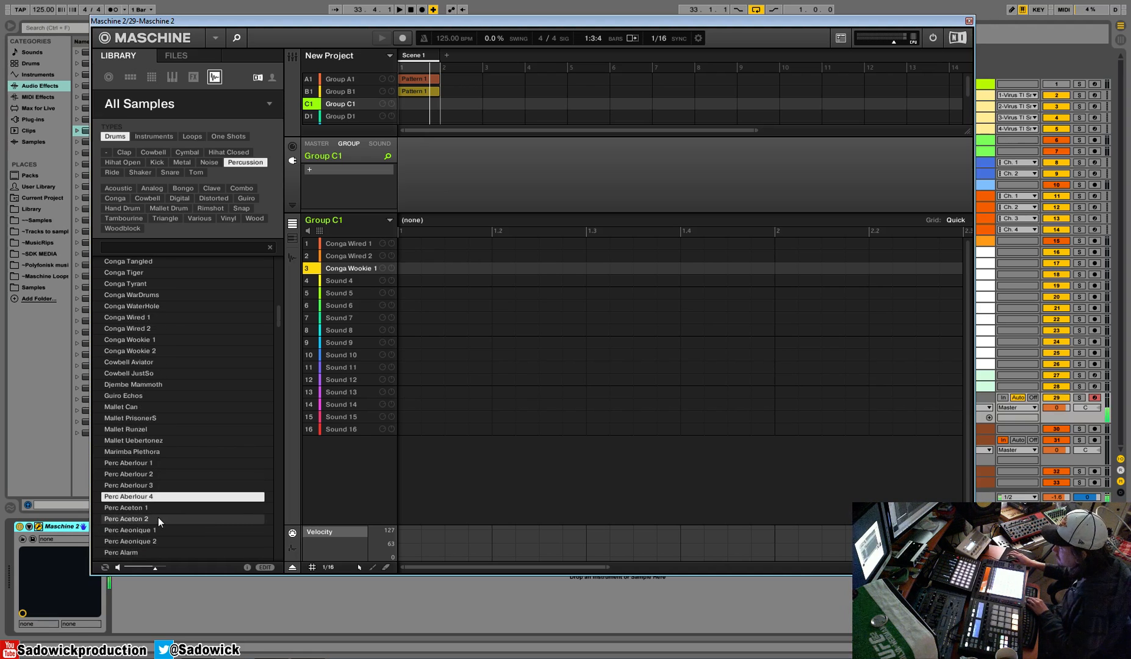
key("Down")
left_click_drag(135, 497, 365, 282)
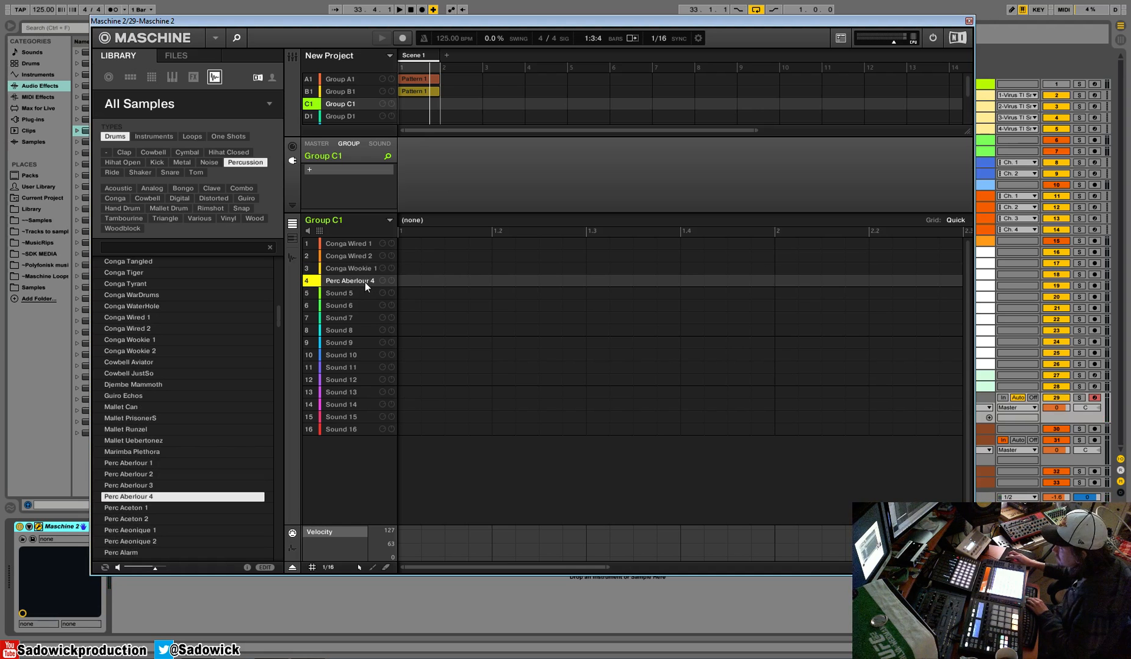
Step: Audition the following Perc samples up to the Antimax series and load Perc Antimax 04 into Sound 5 of Group C1
key("Down")
key("Down")
key("Down")
key("Down")
key("Down")
key("Down")
key("Down")
key("Down")
key("Down")
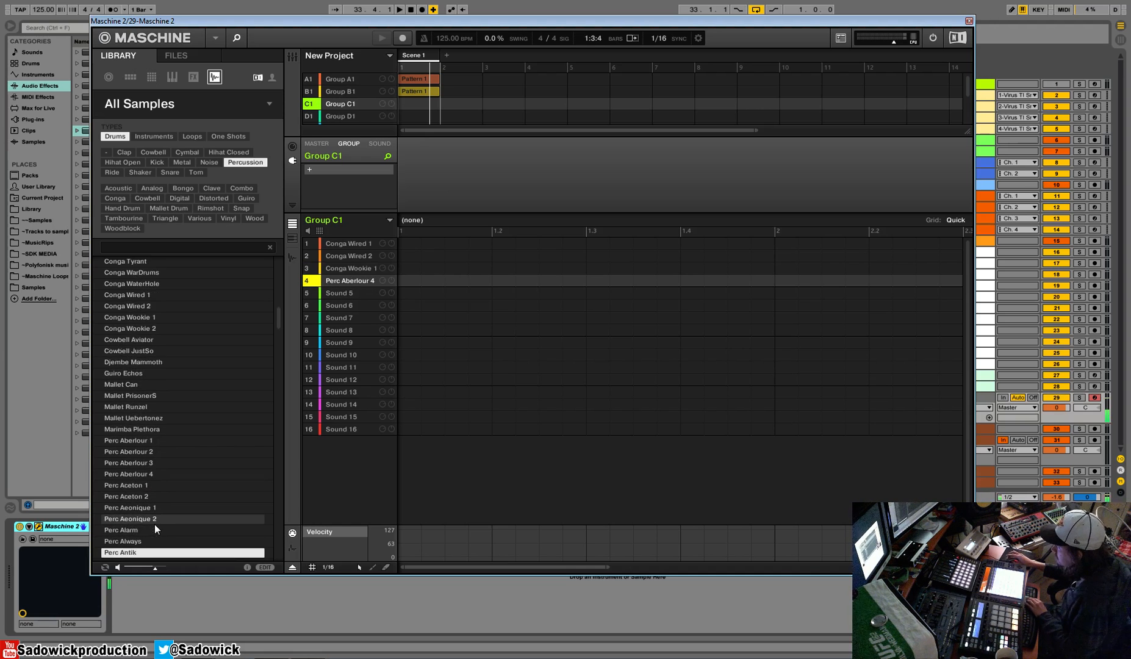
key("Down")
key("Up")
key("Up")
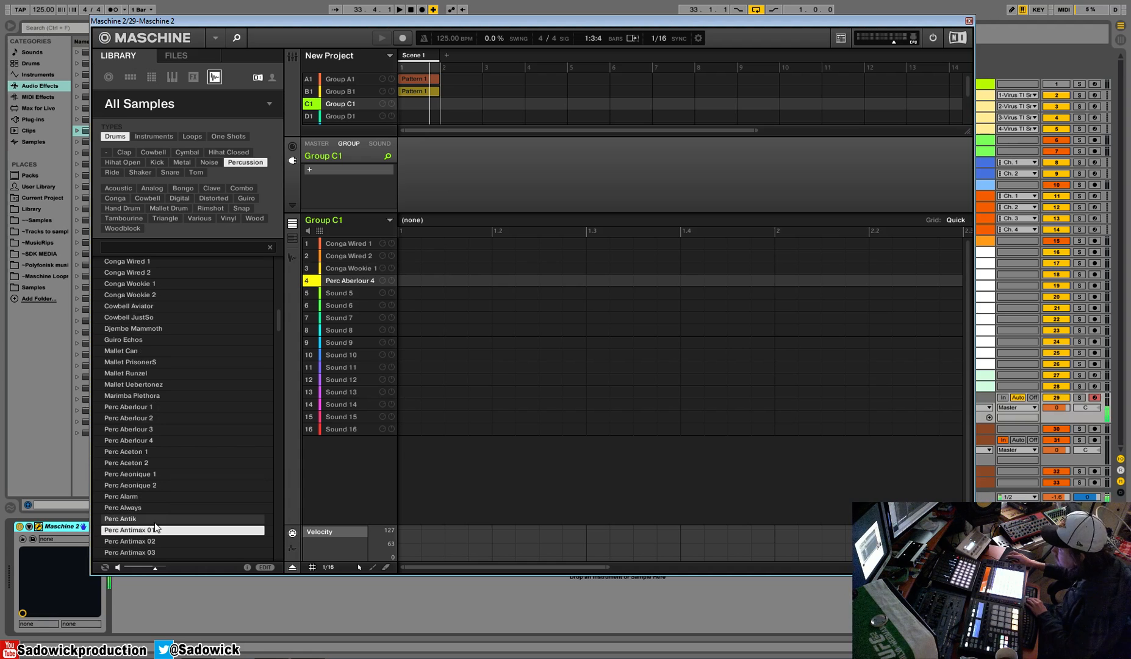
key("Down")
key("Down")
key("Down")
key("Down")
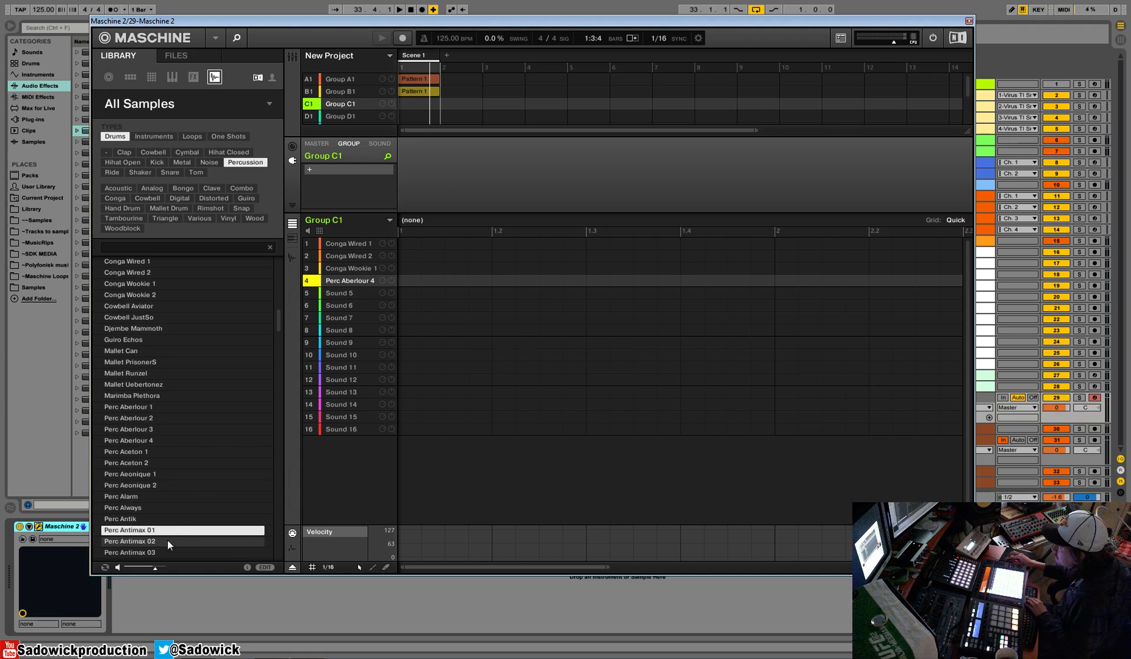
key("Up")
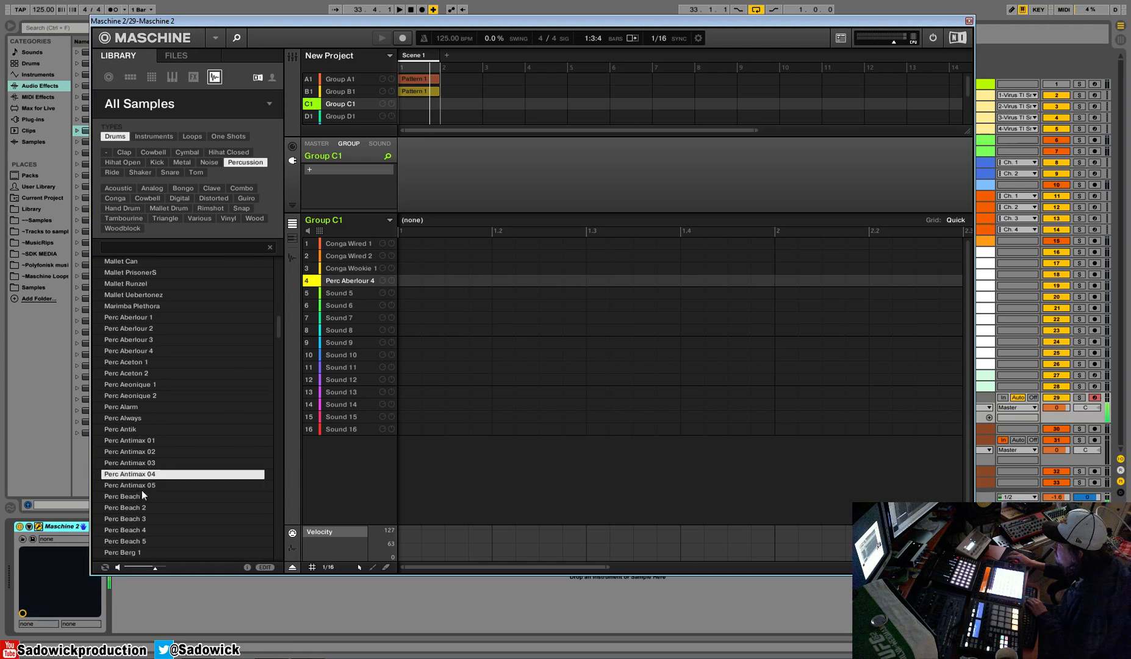
left_click_drag(137, 475, 368, 294)
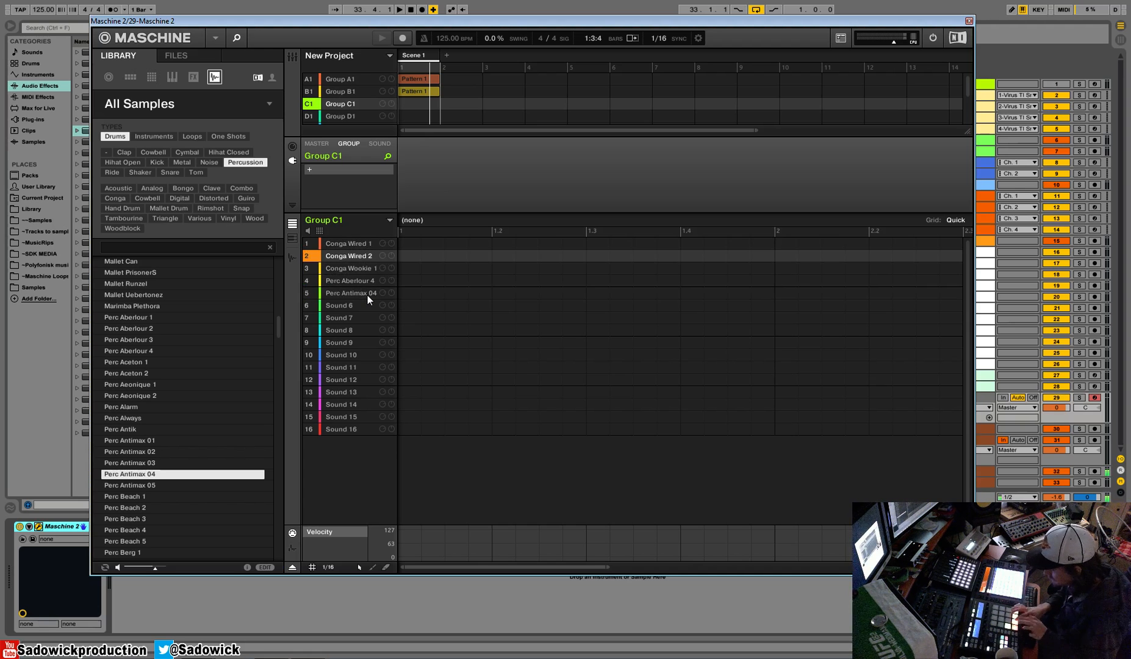
Step: Audition the percussion samples in the list from Perc Beach through the Perc Bueh series
left_click(190, 512)
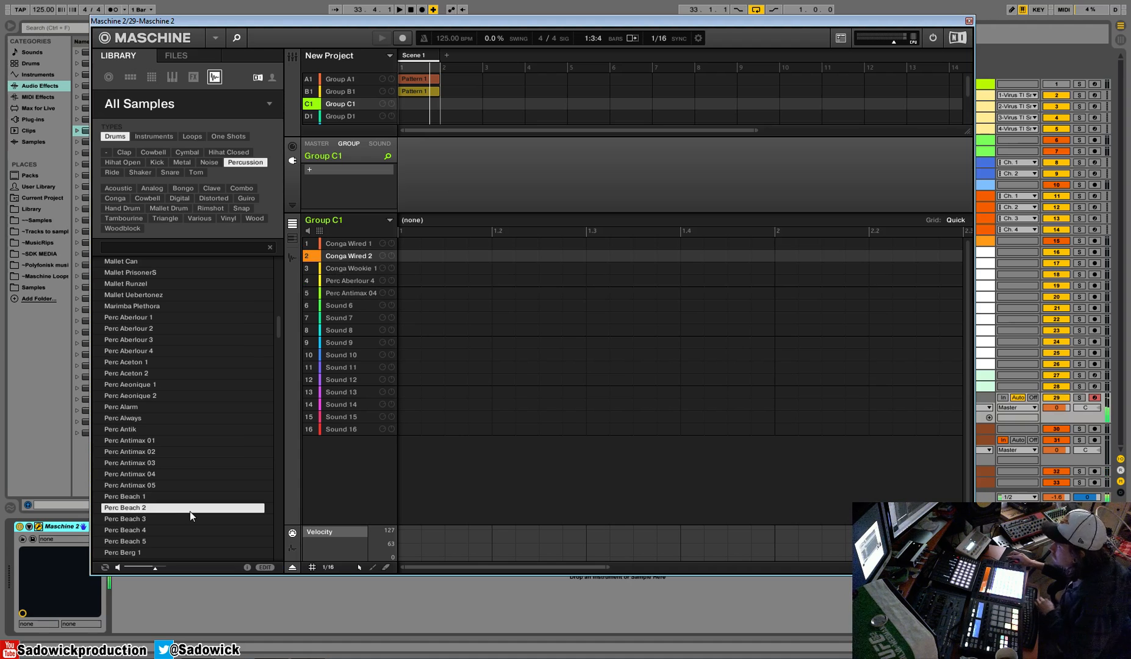
scroll(191, 507, "down", 10)
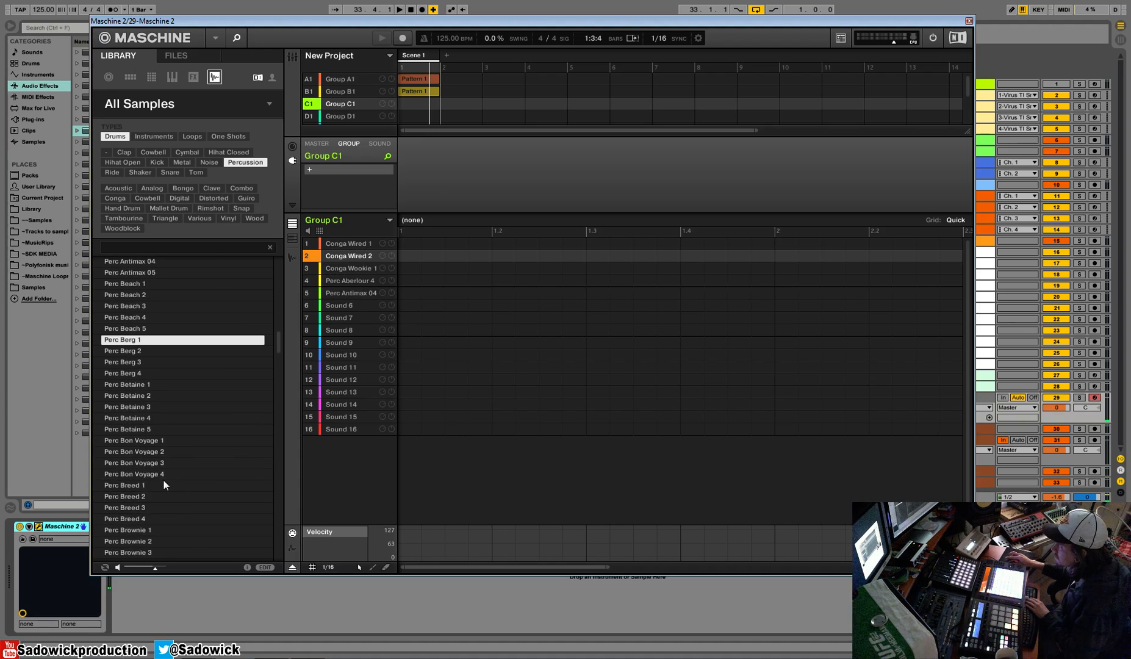
left_click(177, 407)
key("Up")
key("Up")
key("Up")
key("Down")
key("Down")
key("Down")
key("Down")
key("Down")
key("Down")
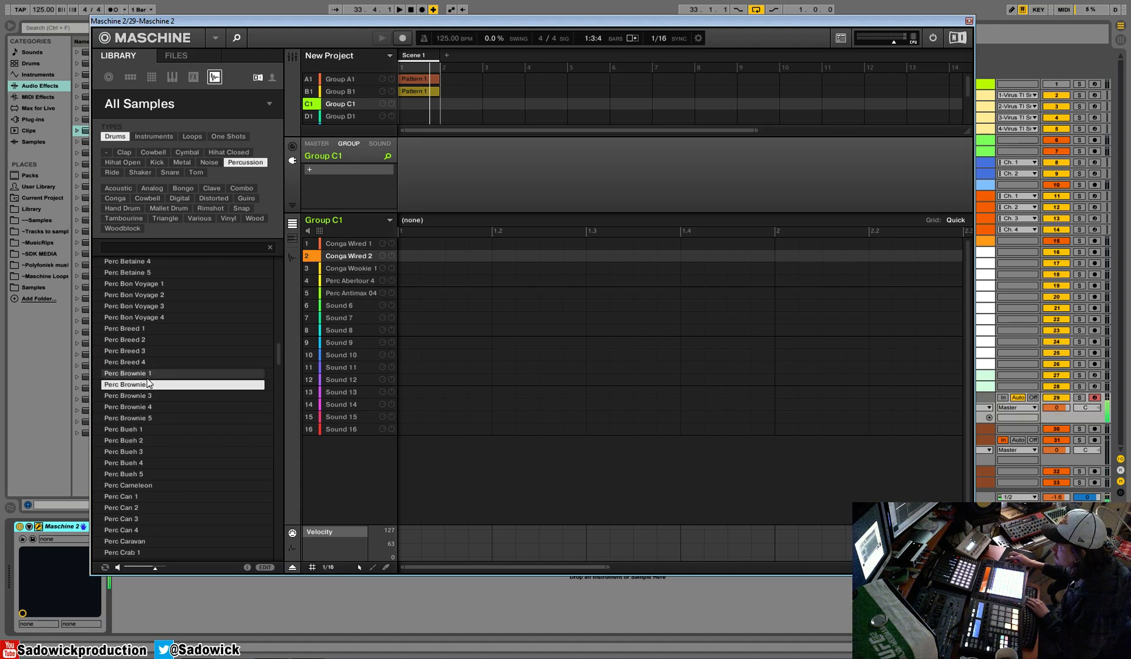
key("Down")
key("Down")
key("Down")
key("Down")
key("Down")
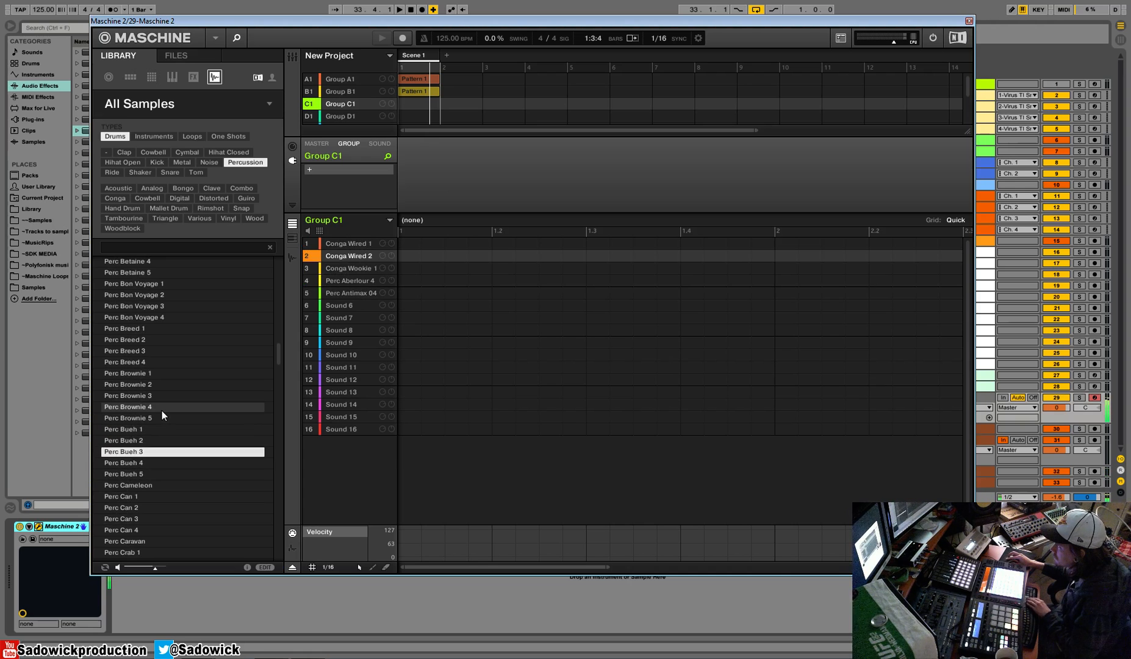
Step: Audition the following percussion samples up to the Perc Crab series and load Perc Crab 3 into Sound 9 of Group C1
key("Down")
key("Down")
key("Down")
key("Up")
key("Down")
key("Down")
key("Up")
key("Up")
key("Down")
key("Down")
key("Down")
key("Down")
key("Down")
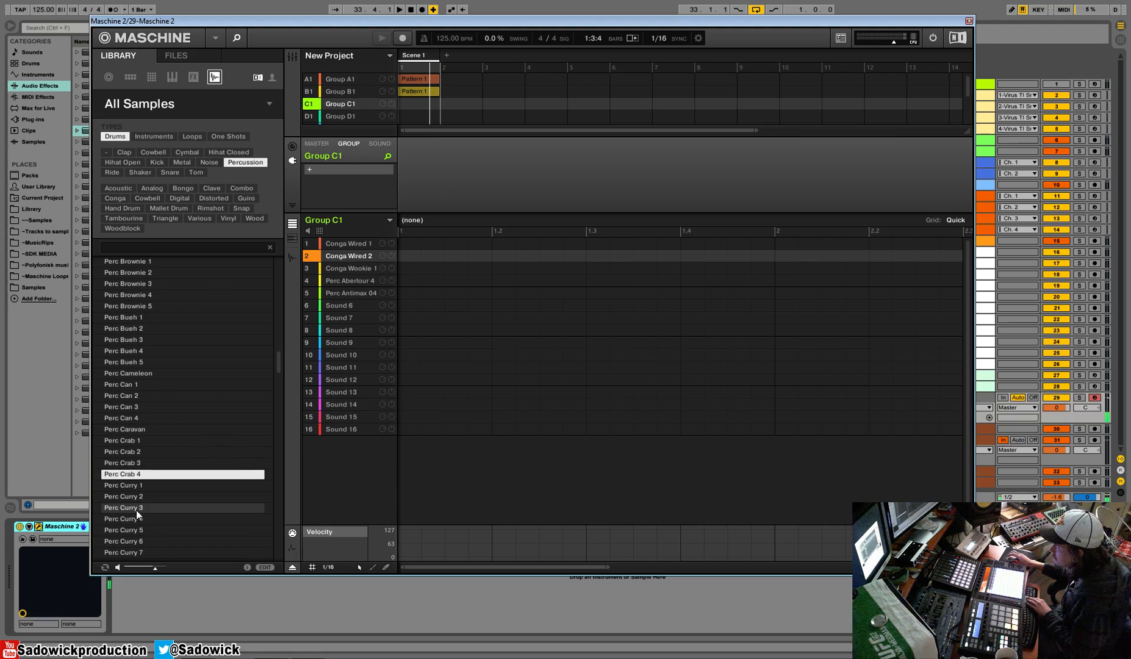
left_click_drag(338, 369, 347, 343)
Step: Audition the first Perc Curry samples and load Perc Curry 4 into Sound 10 of Group C1
left_click(139, 495)
key("Down")
key("Down")
key("Down")
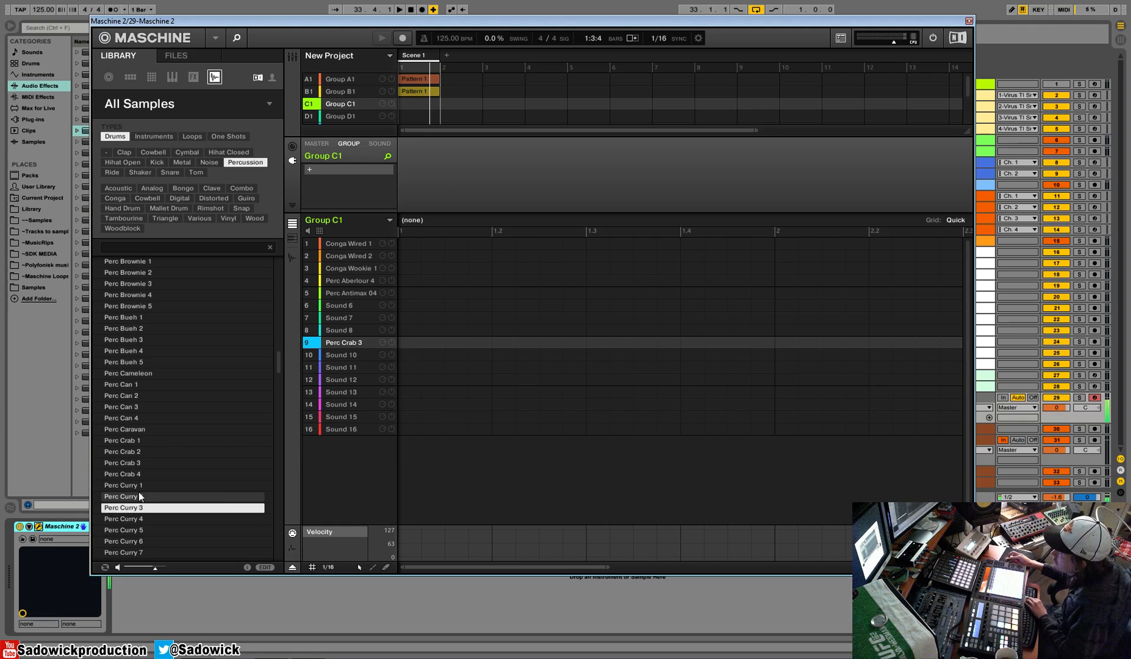
left_click_drag(134, 396, 353, 353)
Step: Audition the later Perc Curry samples and load Perc Curry 13 into Sound 11 of Group C1
scroll(121, 487, "down", 1)
left_click(121, 487)
left_click(128, 473)
left_click(127, 486)
left_click_drag(105, 485, 368, 365)
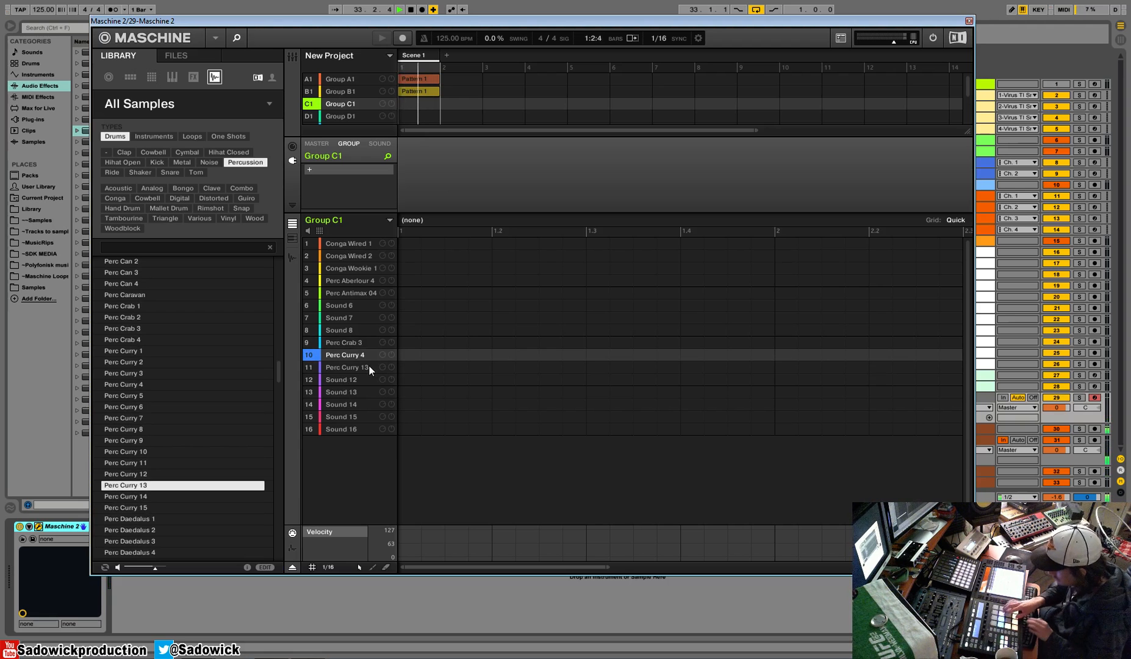
Step: Record a one-bar Group C1 pattern with Perc Aberlour 4, Perc Antimax 04, Perc Crab 3 and Perc Curry 13
key("space")
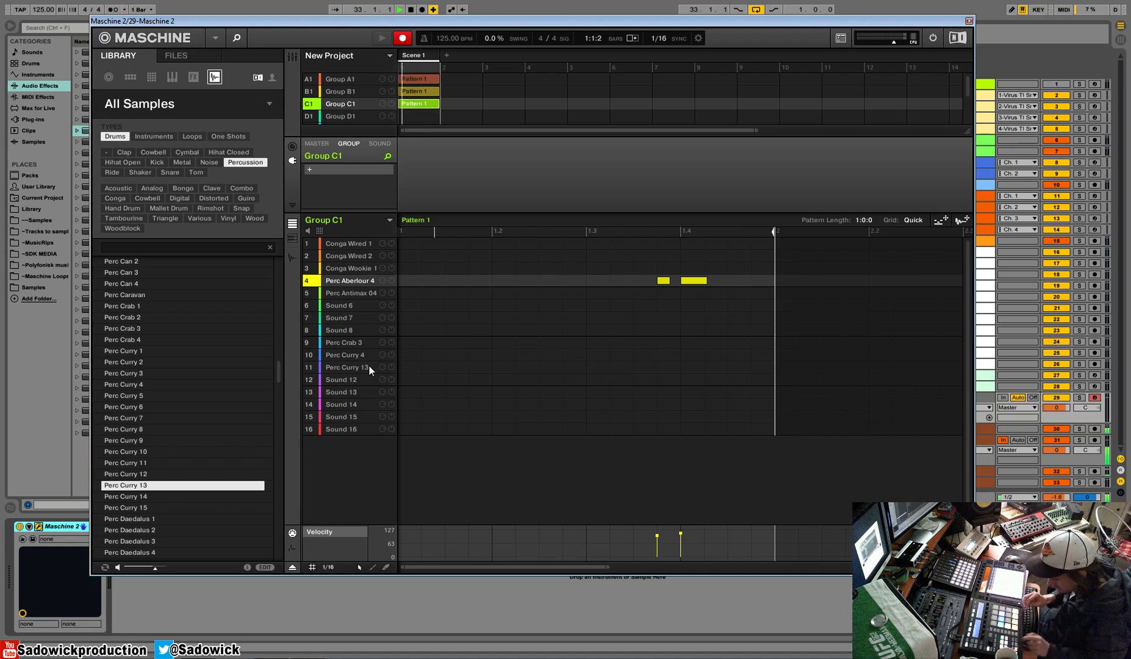
left_click(368, 367)
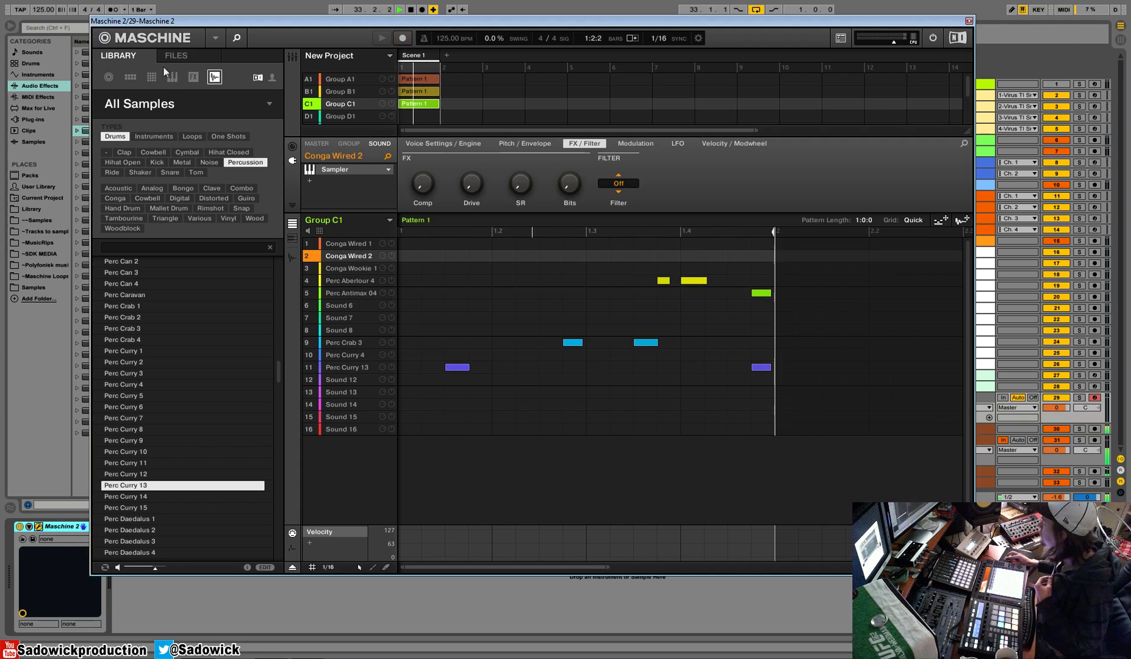
Step: Set the Maschine window to the Medium view size
left_click(215, 37)
mouse_move(238, 81)
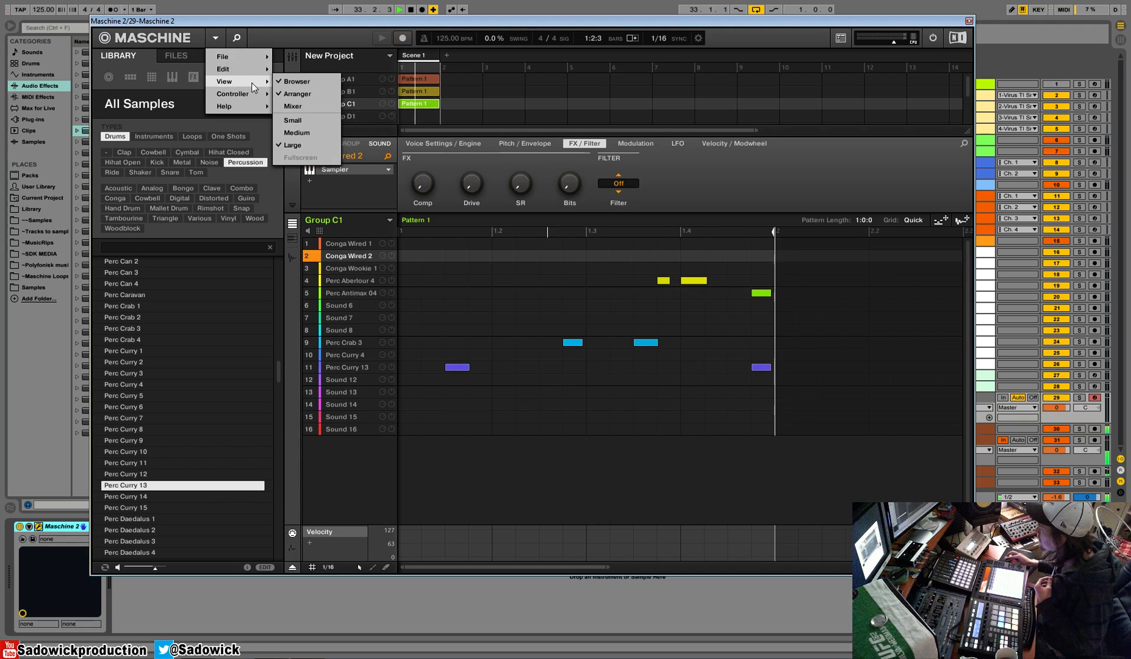
left_click(296, 132)
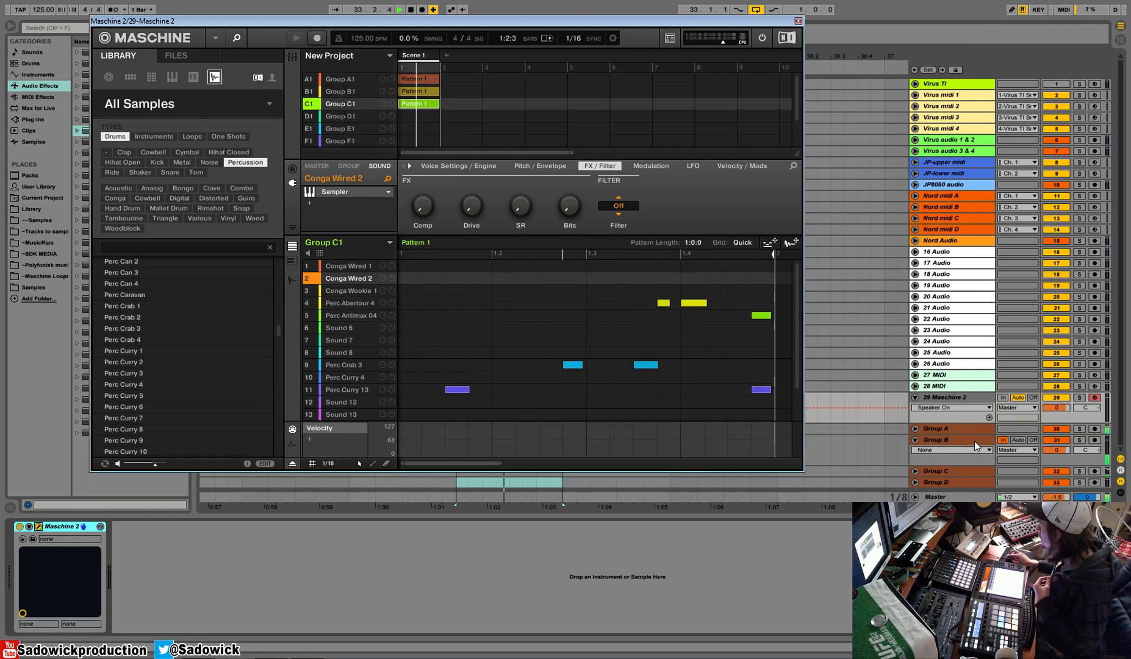
Step: Copy the sidechain Compressor from the Group A track and paste it onto the Group C track
left_click(955, 439)
left_click(947, 428)
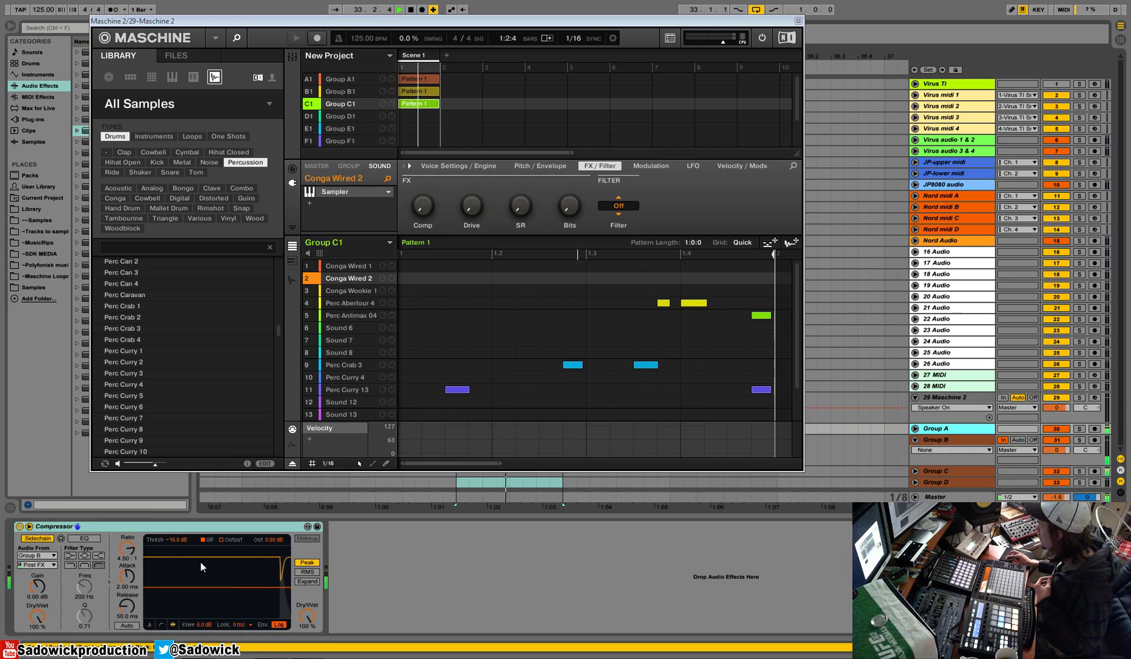
right_click(200, 526)
left_click(210, 533)
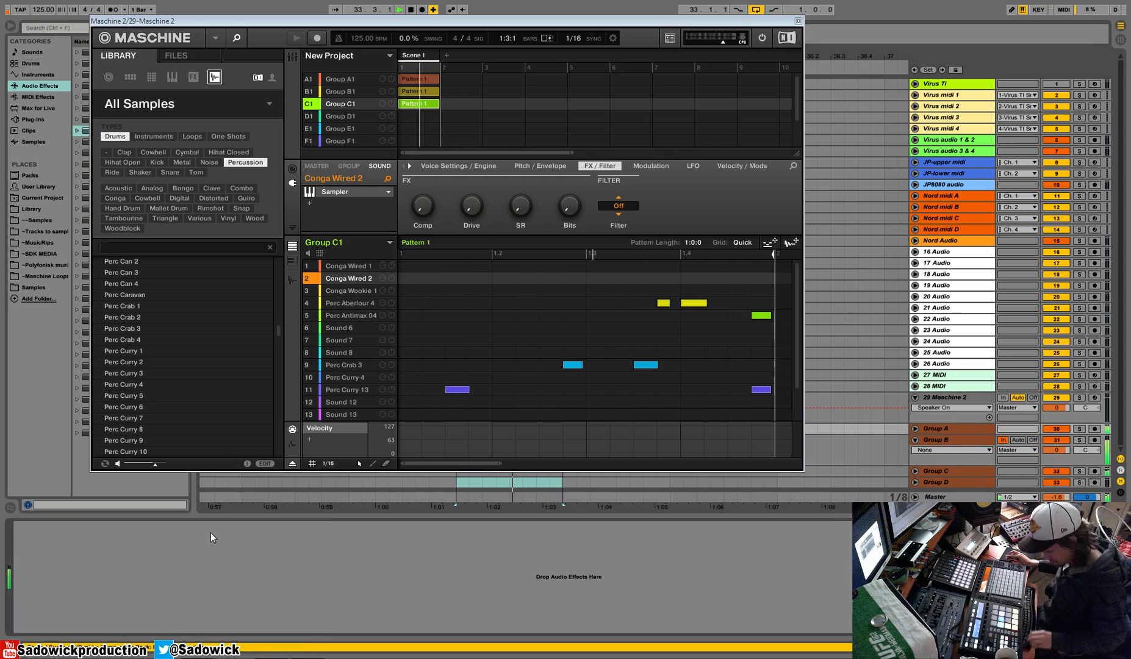
key("ctrl+v")
right_click(192, 526)
left_click(207, 541)
left_click(960, 468)
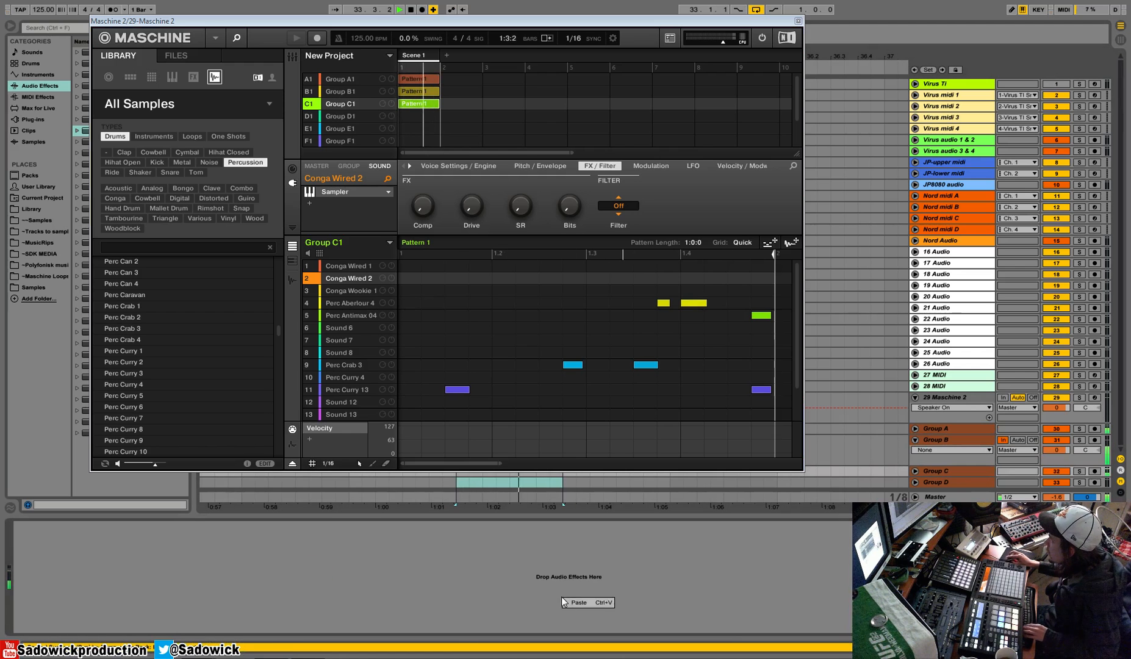
right_click(582, 600)
left_click(595, 604)
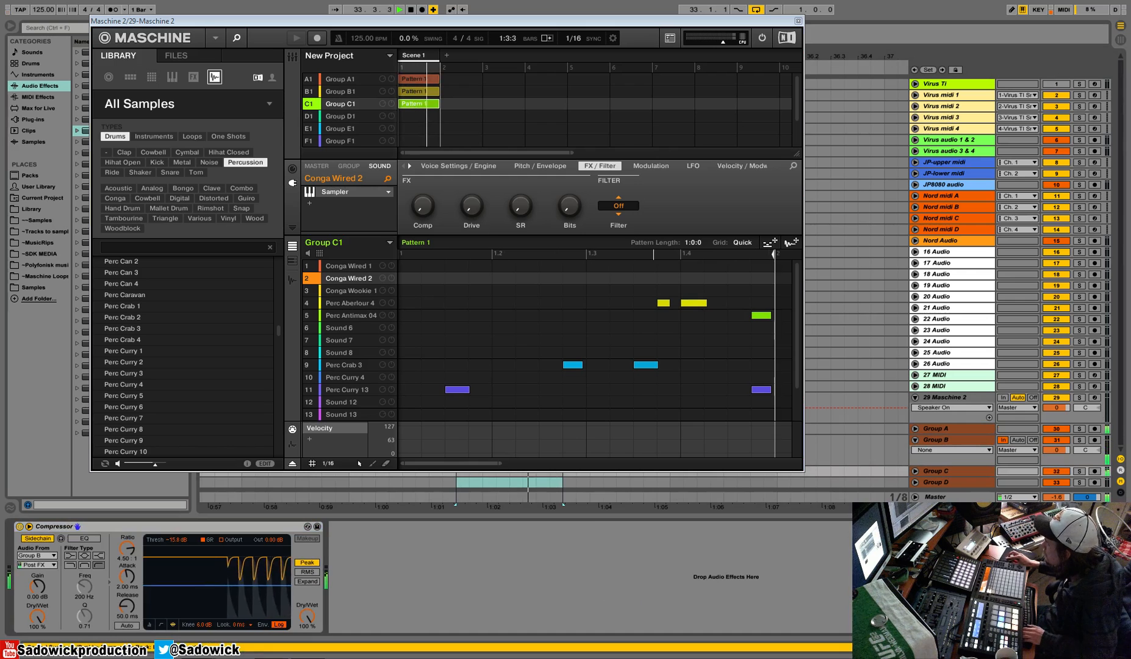
Step: Close the Maschine window, arm Group A and Group B, and record both as audio over the one-bar loop at bar 33
left_click(798, 22)
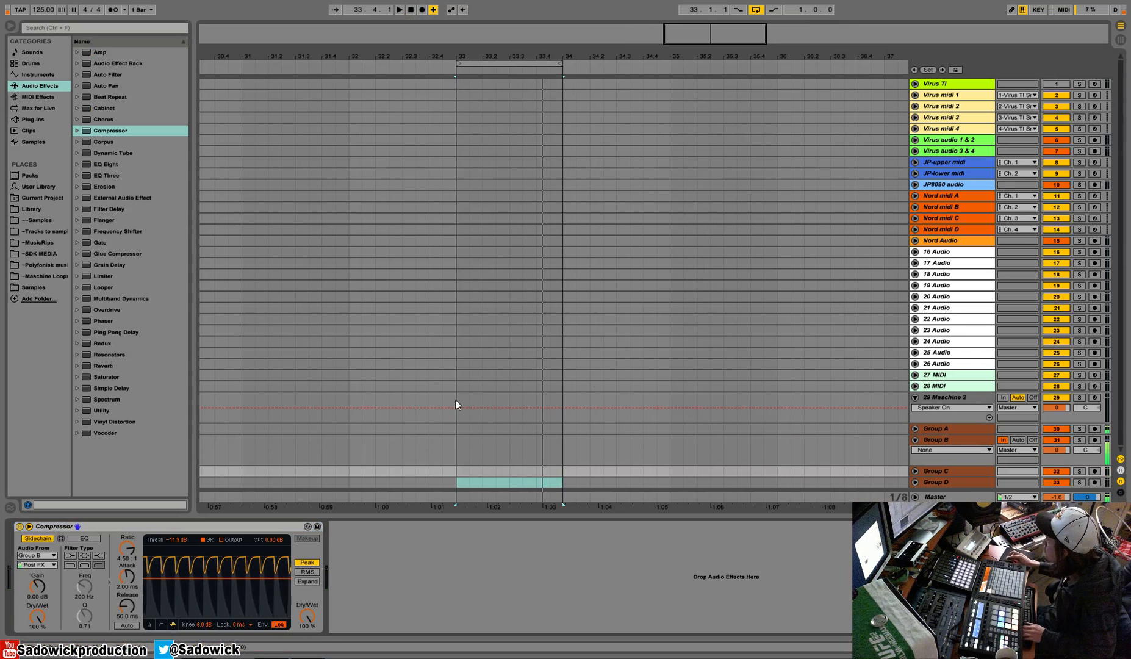
left_click(454, 428)
left_click(1095, 428)
left_click(1094, 449)
left_click(1097, 442)
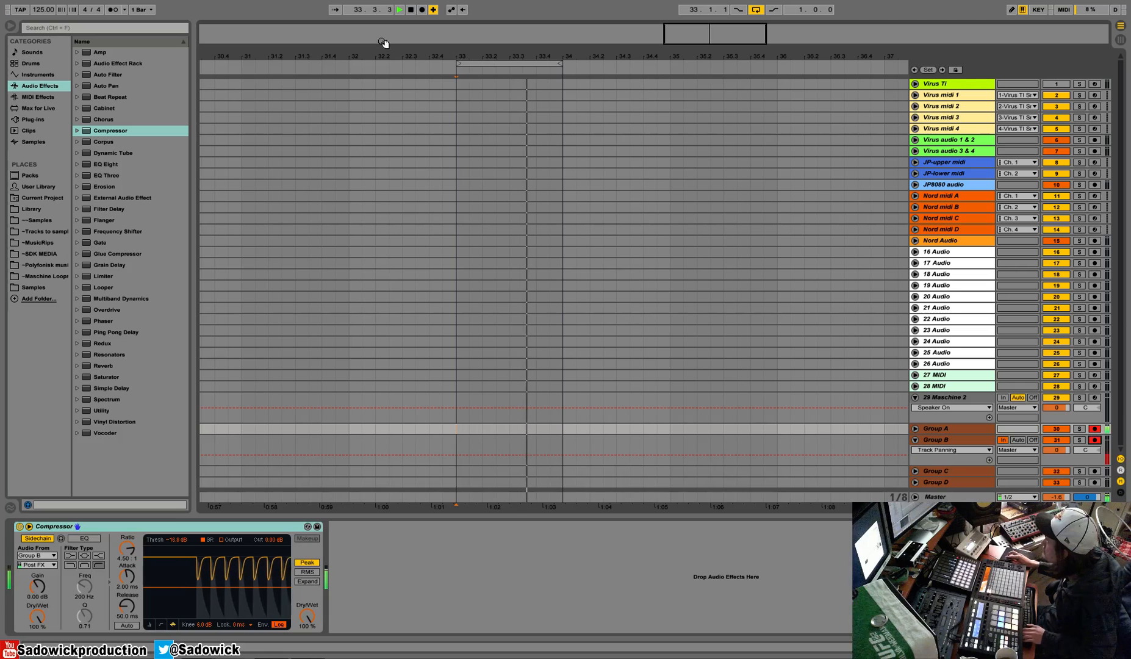
left_click(422, 10)
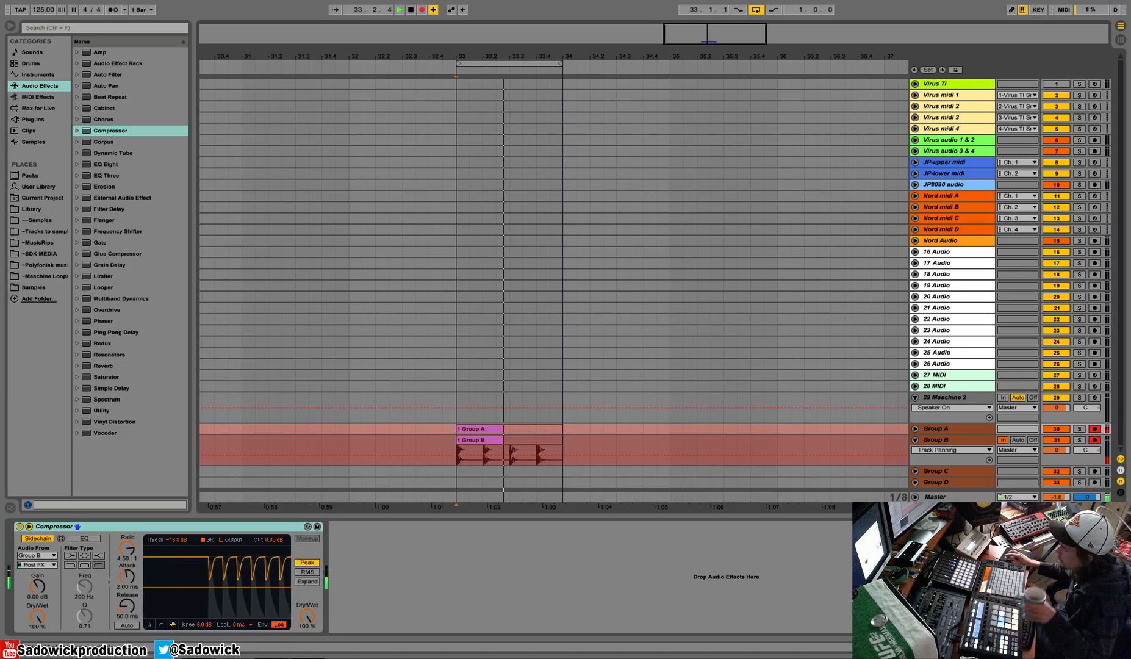
left_click(412, 10)
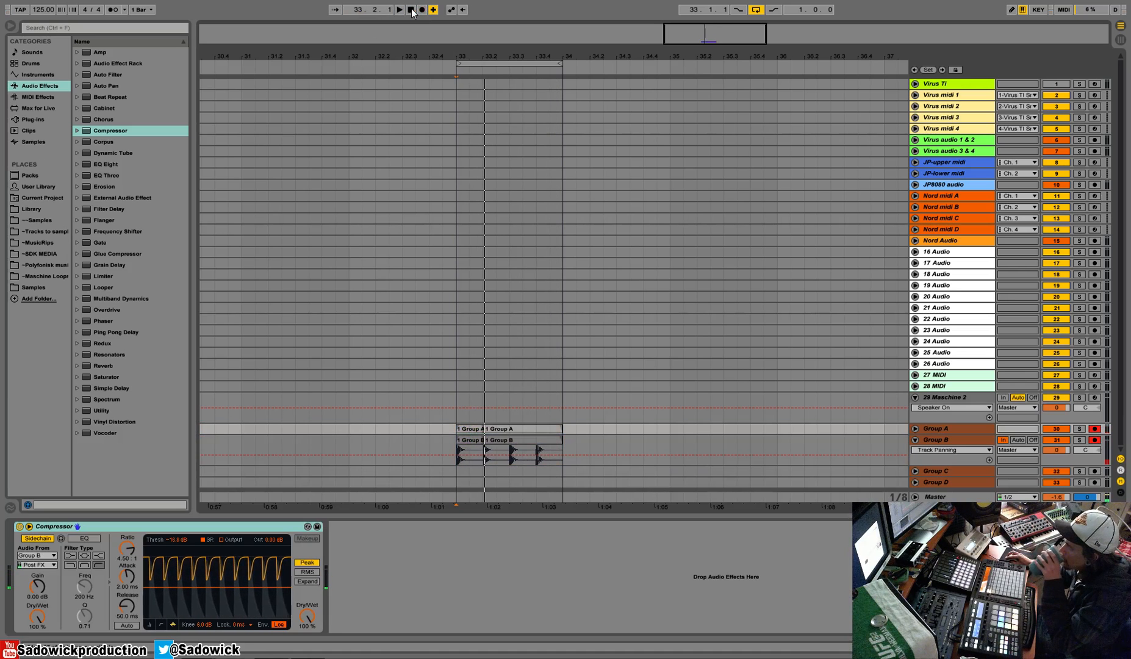
Step: Move the recorded Group B clip to 16 Audio and the Group A clip to 17 Audio, coloring the Group A clip green
left_click_drag(485, 438, 468, 256)
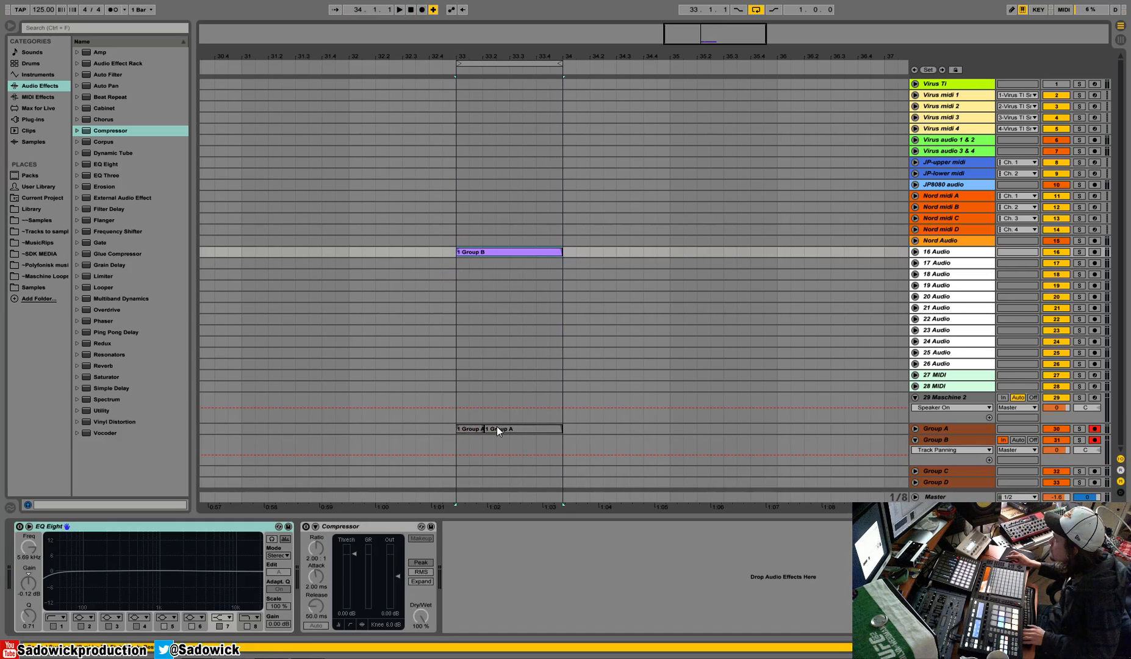
left_click_drag(485, 429, 499, 269)
right_click(500, 268)
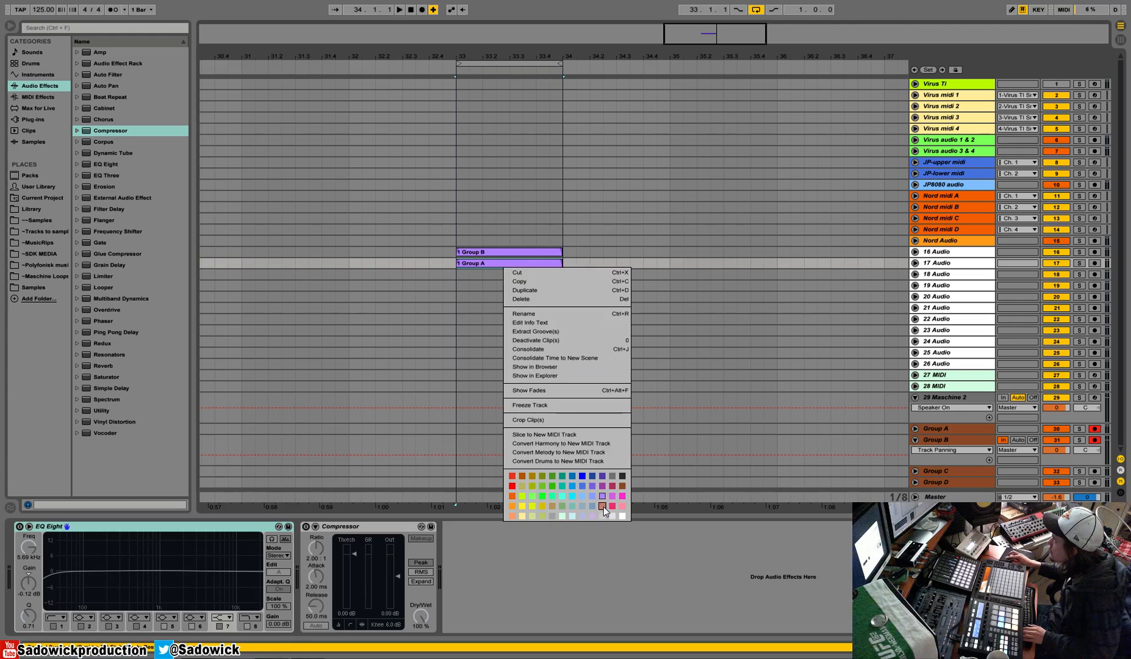
left_click(532, 496)
Step: Move the sidechain Compressor from Group A to the 17 Audio track and delete that track's inactive Compressor
left_click(949, 442)
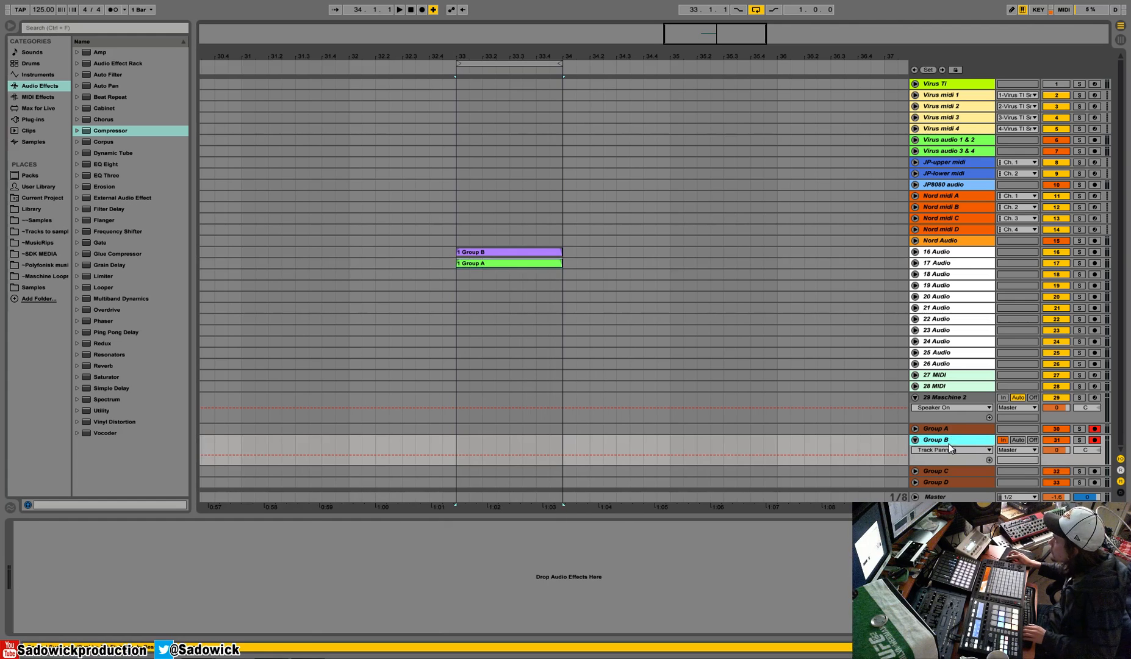
left_click(956, 430)
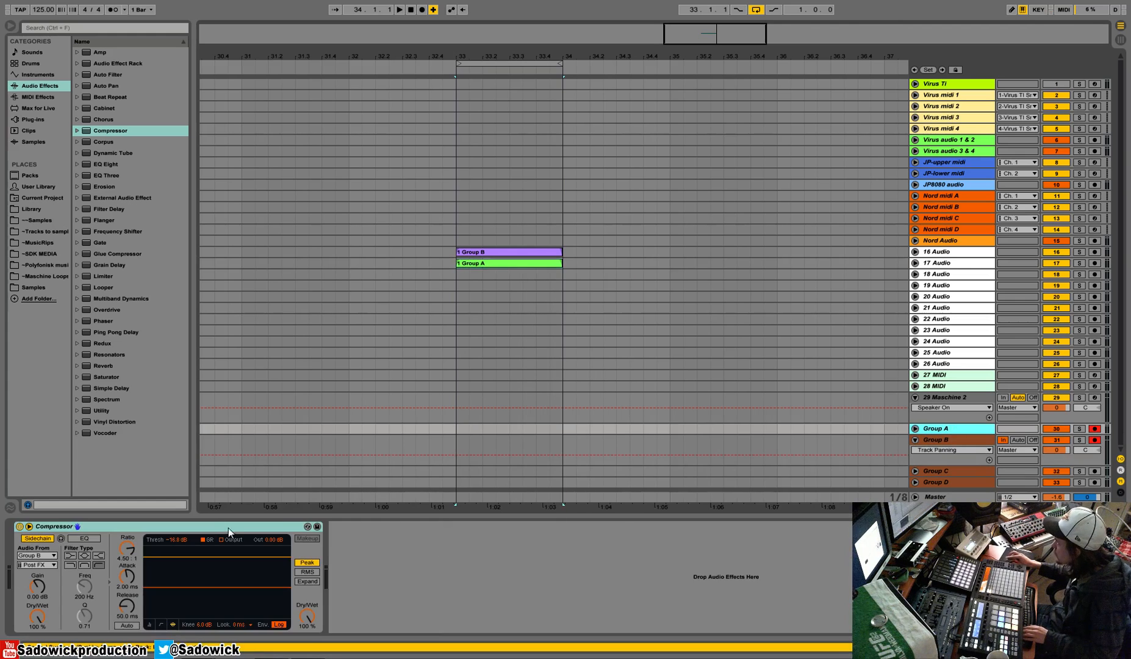
right_click(228, 527)
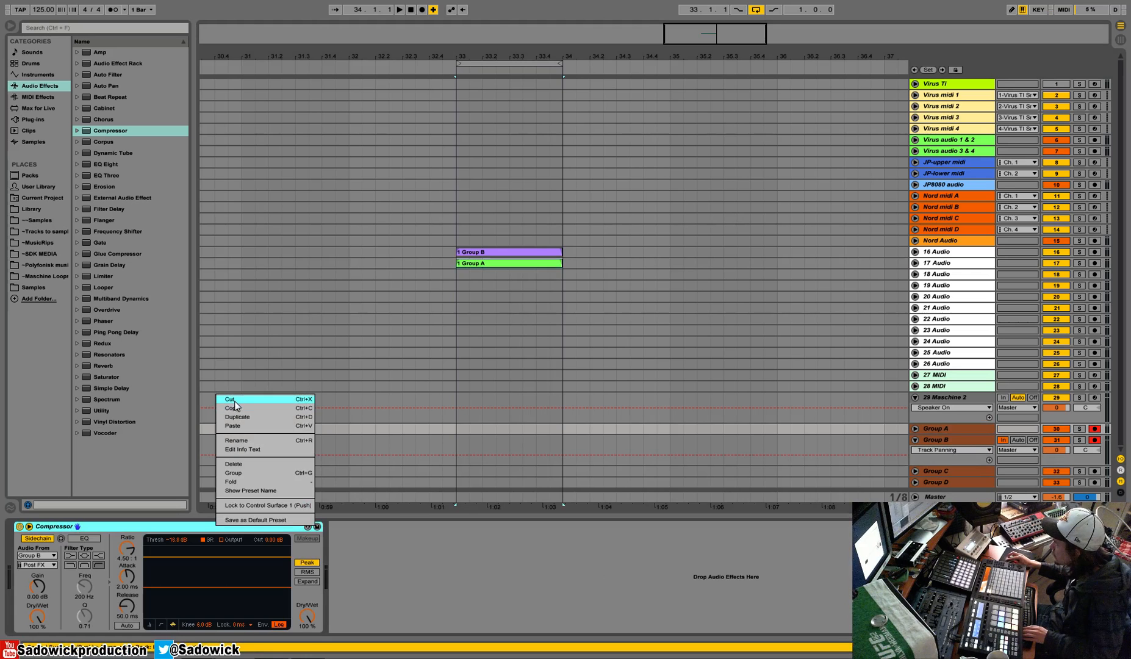
left_click(234, 404)
right_click(196, 524)
left_click(205, 527)
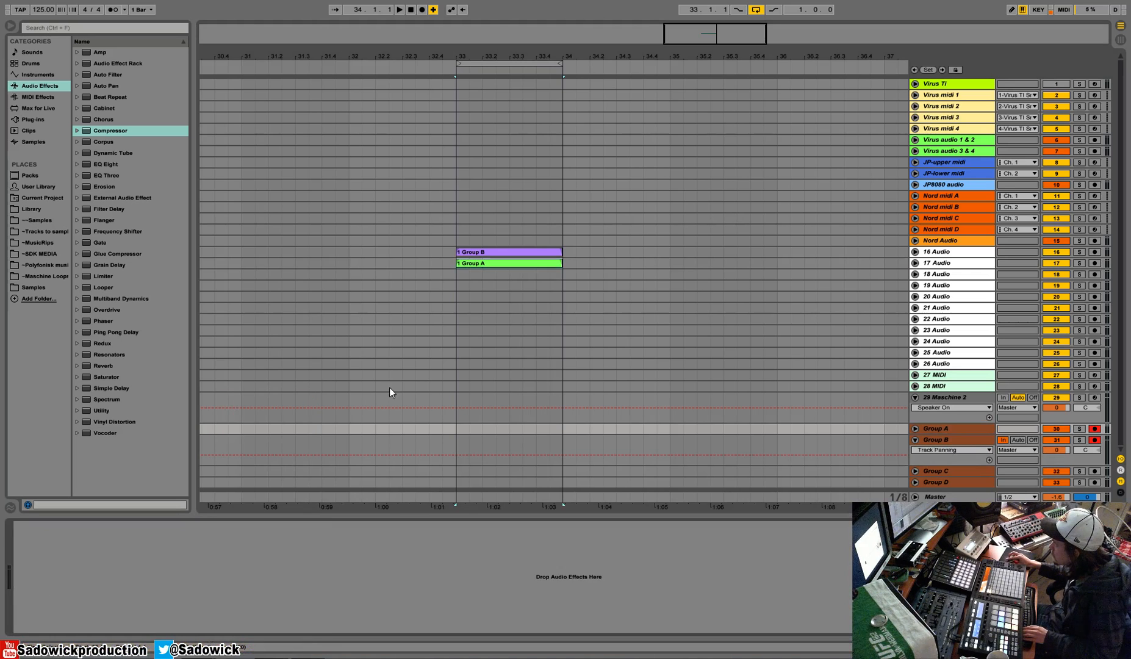
left_click(461, 273)
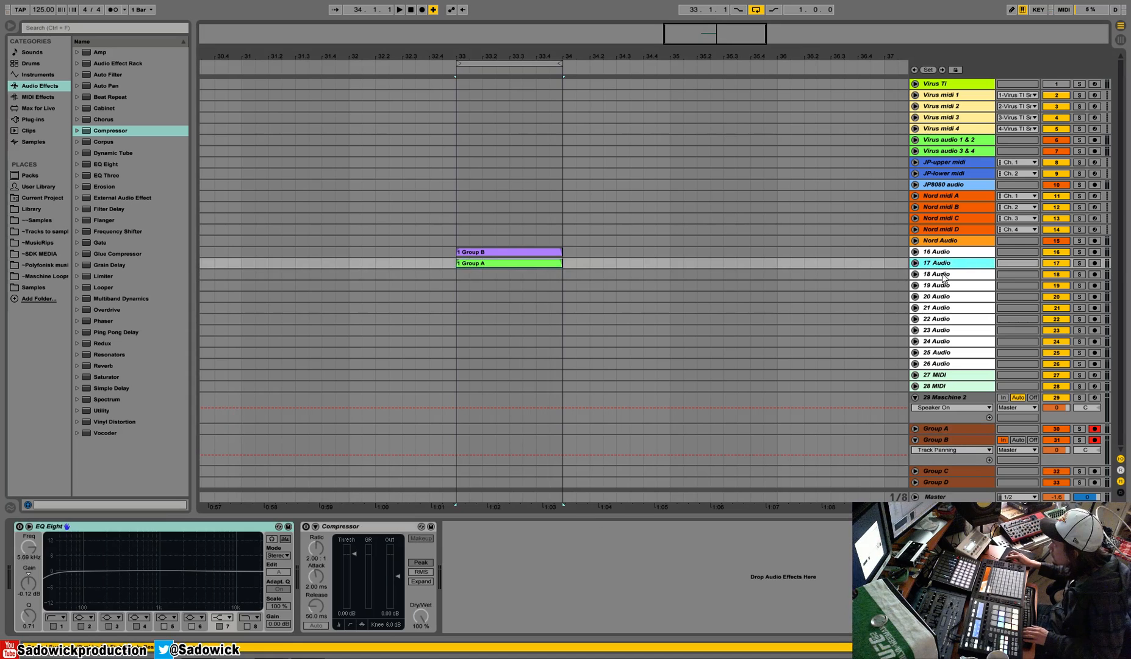
left_click_drag(517, 585, 532, 591)
left_click(364, 526)
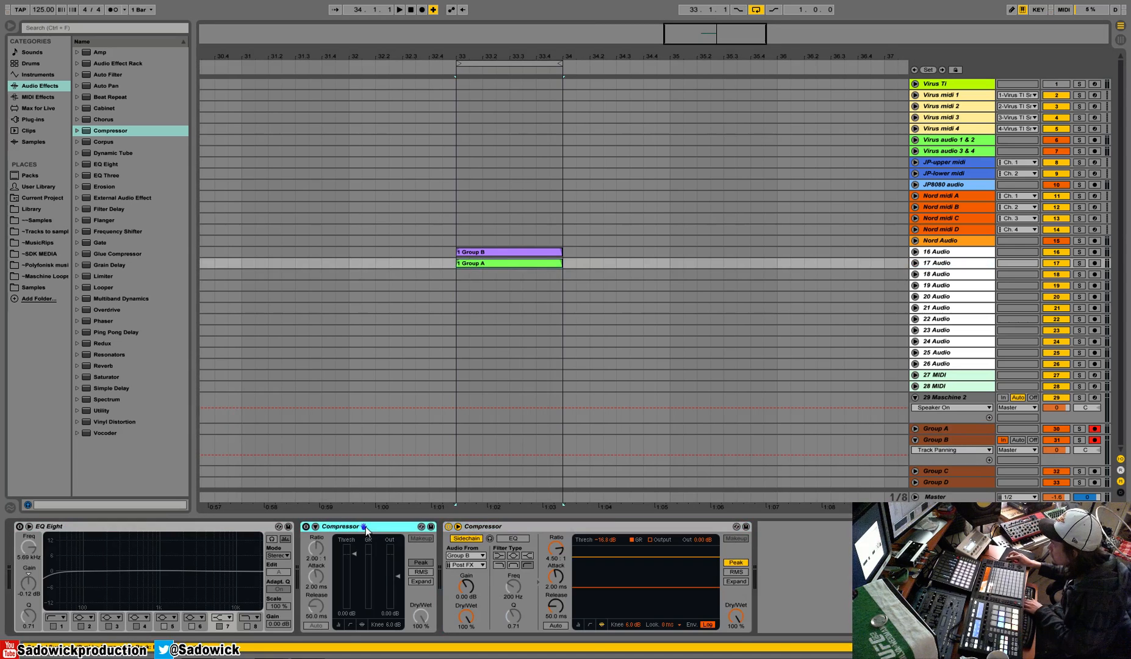
key("Delete")
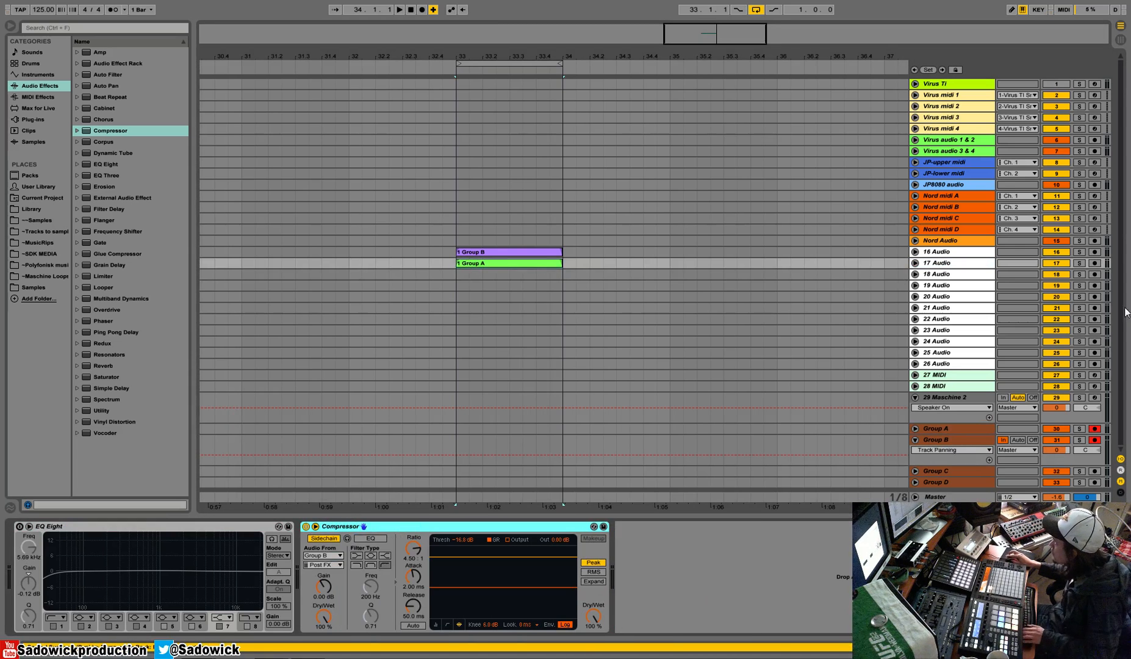
Step: Deactivate the Group A and Group B tracks and play back the recorded clips from bar 33
left_click_drag(1062, 430, 1060, 440)
key("space")
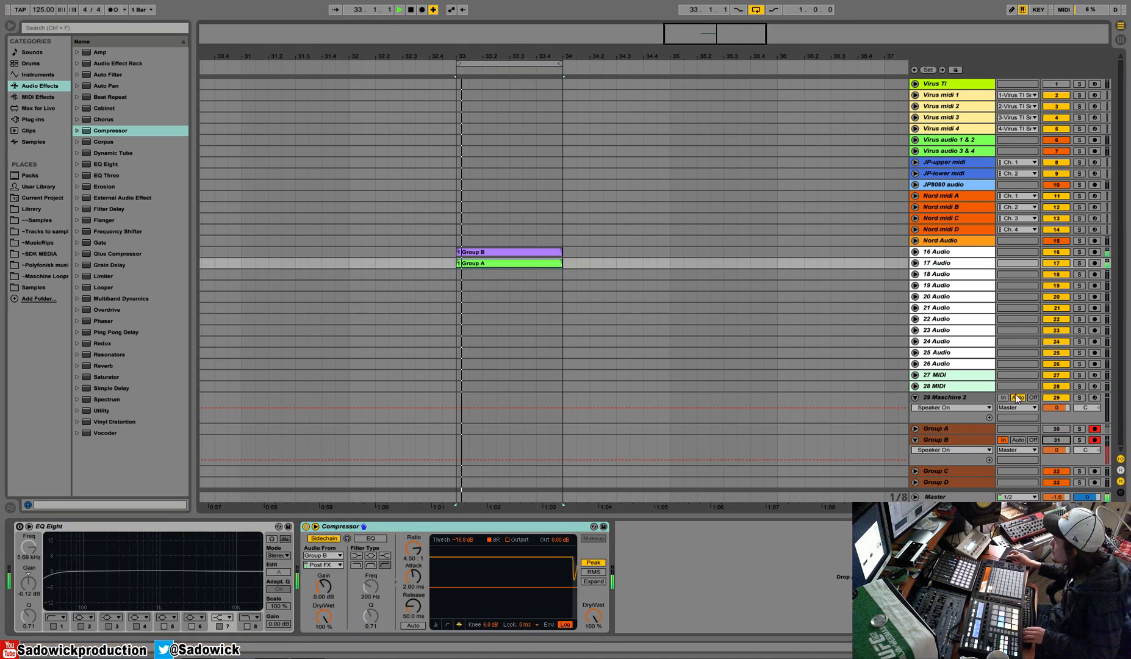
Step: Unfold the 16 Audio track to show the Group B clip's waveform and fades, and briefly toggle Group A on and off
left_click_drag(976, 258, 971, 297)
left_click(470, 265)
right_click(471, 266)
left_click(497, 287)
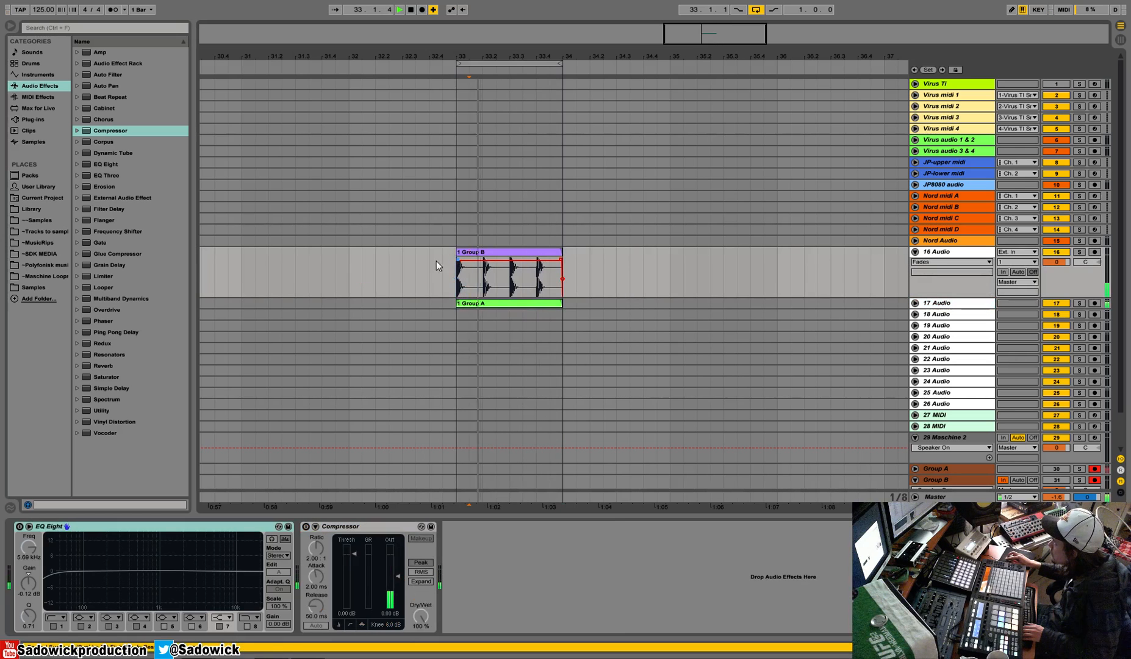
scroll(1080, 481, "down", 3)
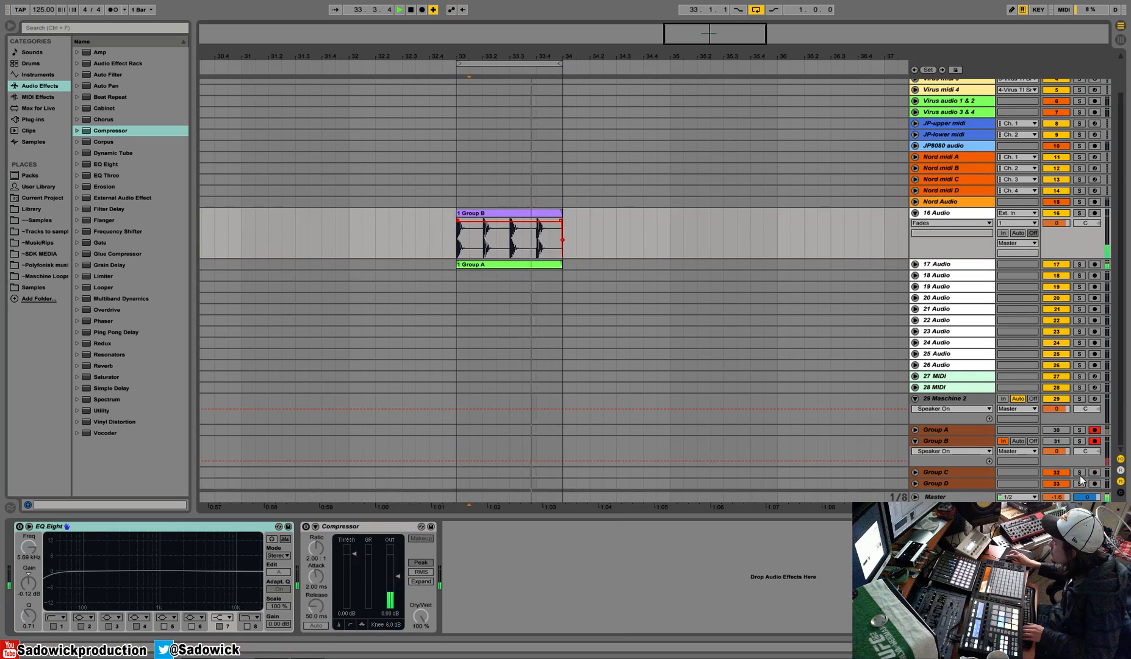
left_click(1056, 430)
left_click(1056, 431)
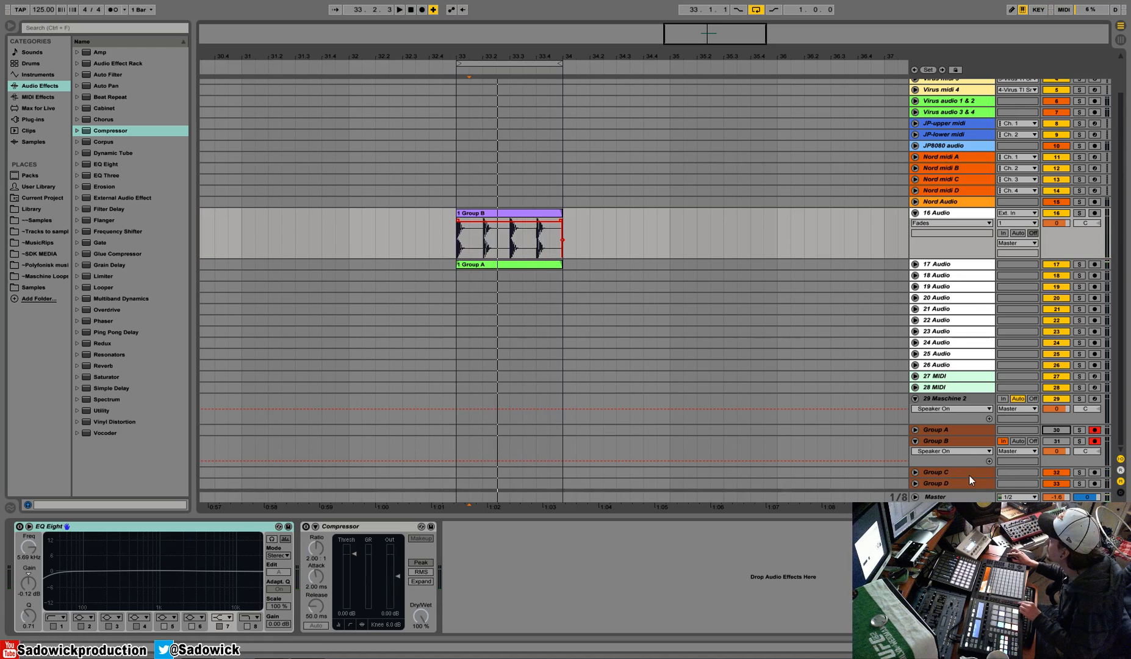
Step: Unfold and arm the Group C track, and deactivate the 16 Audio and 17 Audio tracks while playing from bar 33
left_click(915, 473)
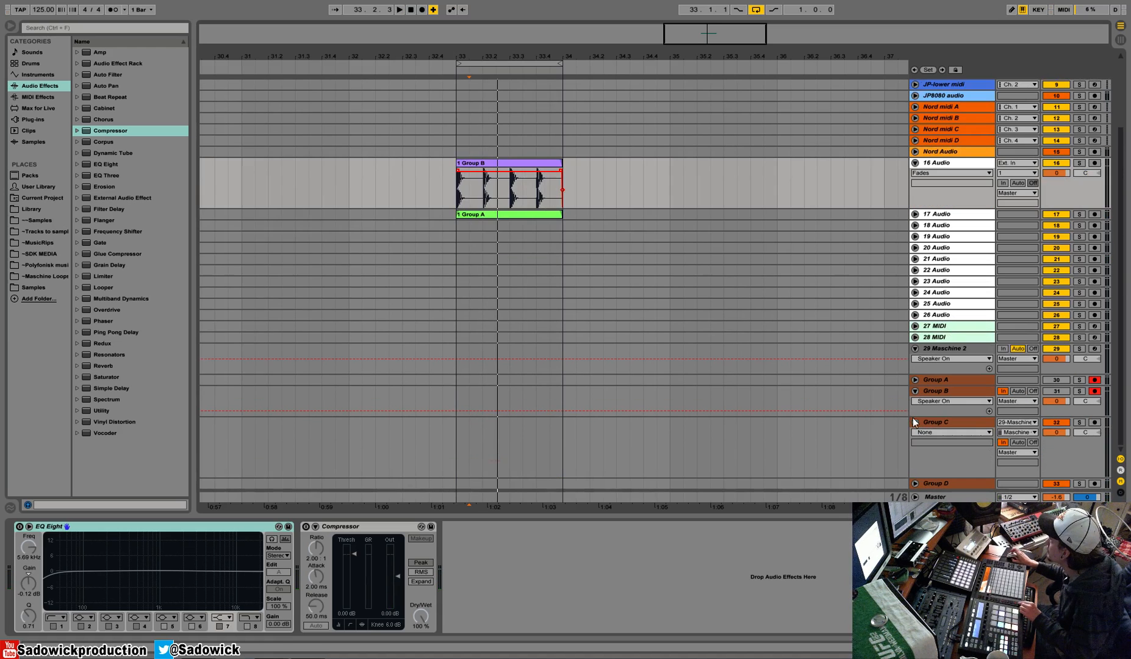
left_click(1096, 421)
left_click(455, 435)
key("space")
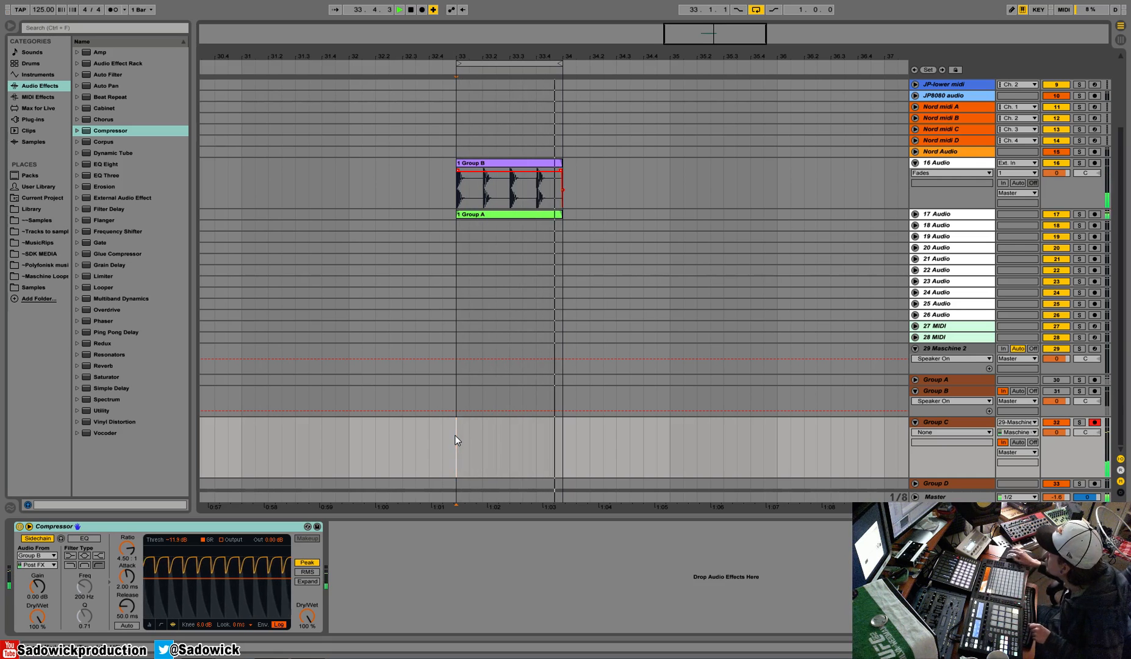
left_click(1056, 163)
left_click(1056, 215)
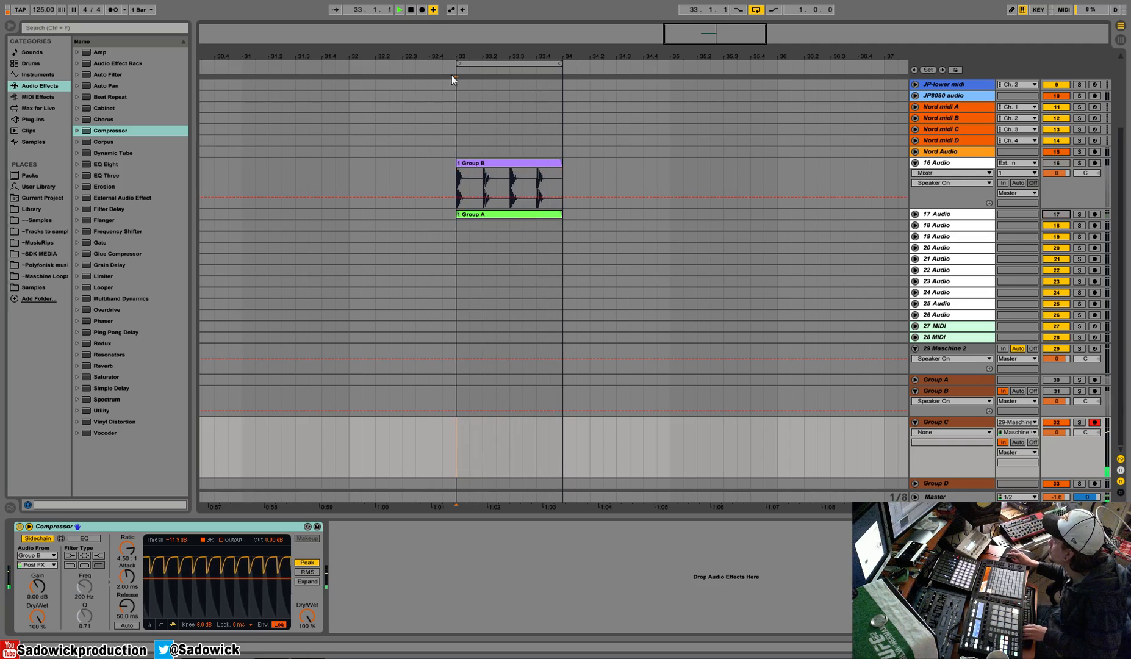
Step: Record the Group C output at bar 33 and move the recorded clip onto the 18 Audio track at bar 33
left_click(424, 12)
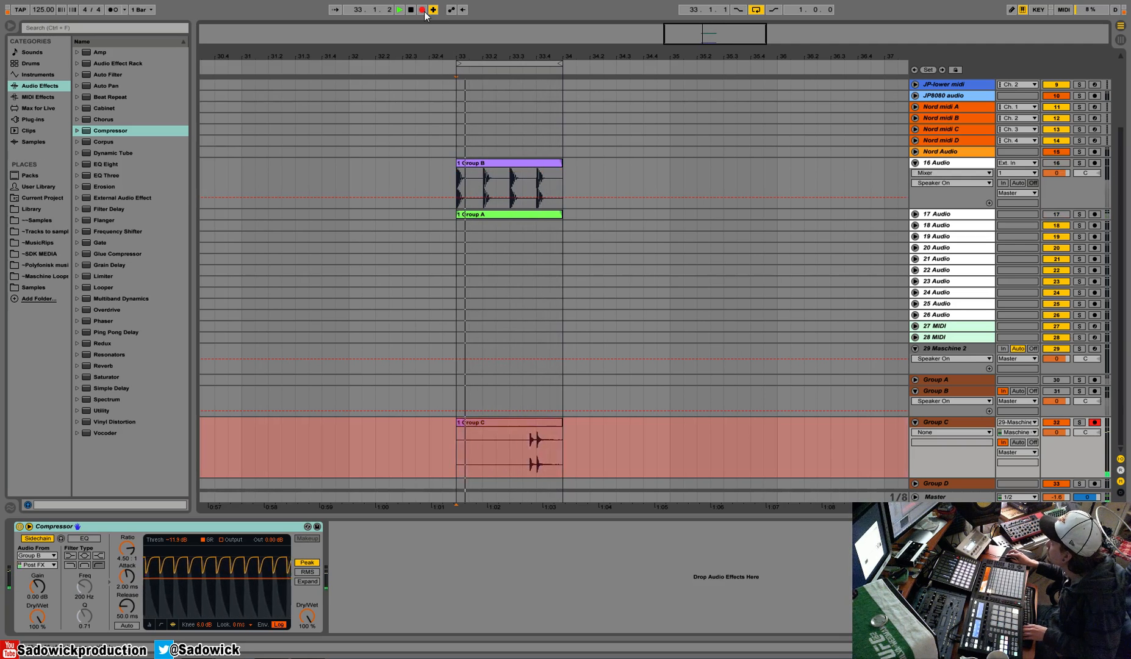
key("space")
left_click(476, 432)
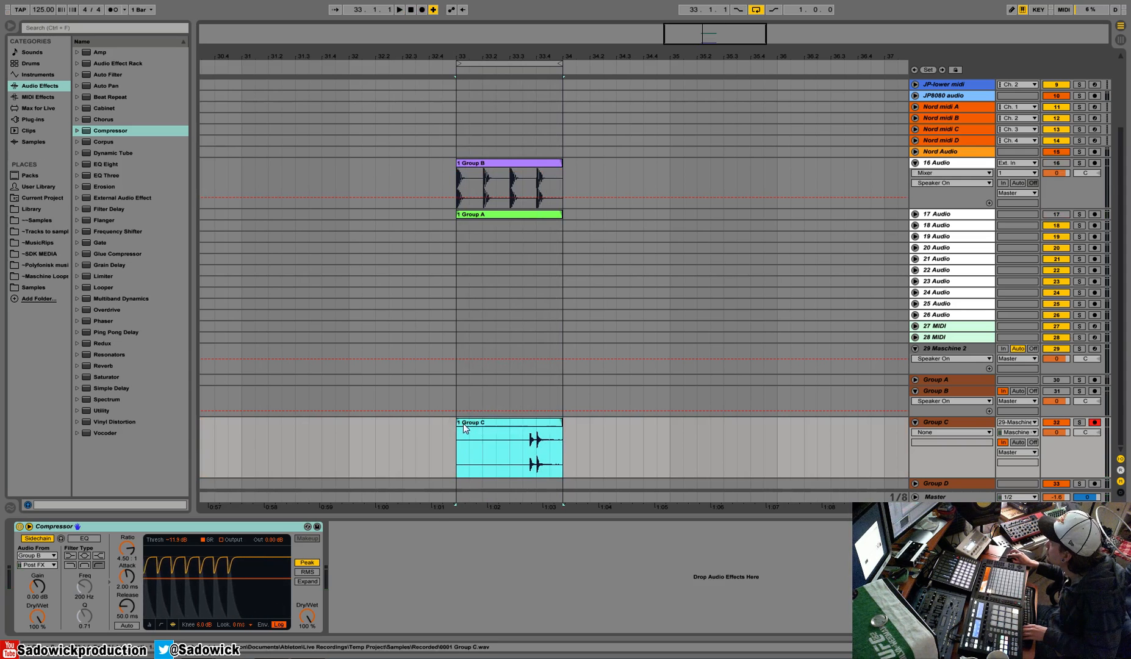
left_click_drag(464, 425, 473, 266)
left_click_drag(459, 226, 458, 226)
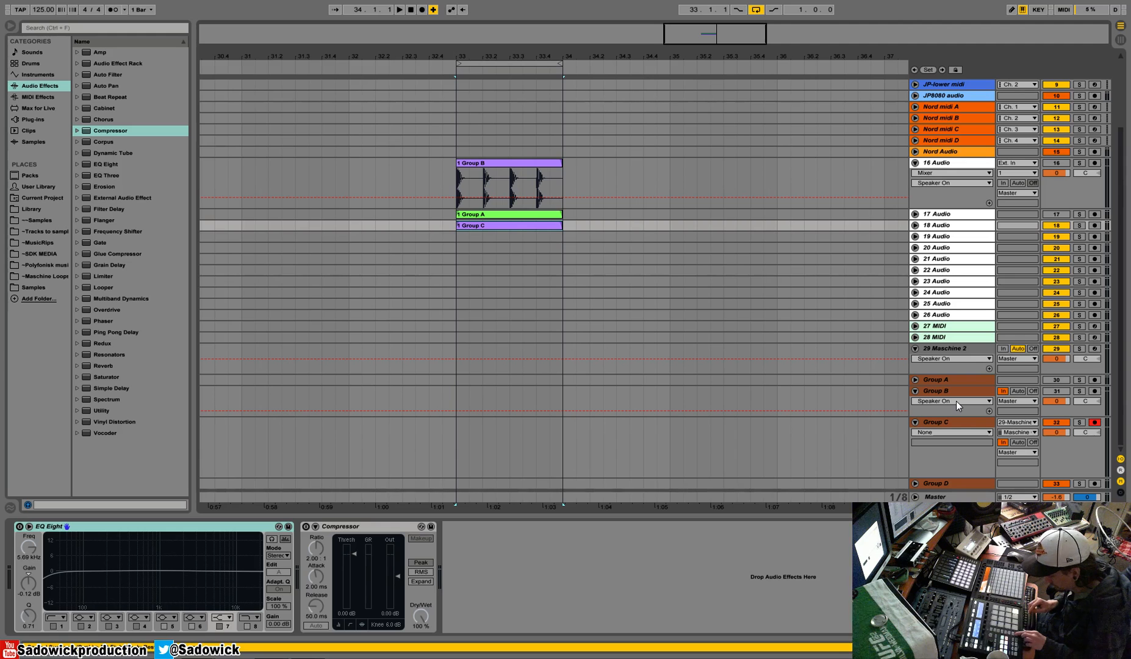
Step: Deactivate the 18 Audio to 23 Audio tracks while playing the loop from bar 33
key("space")
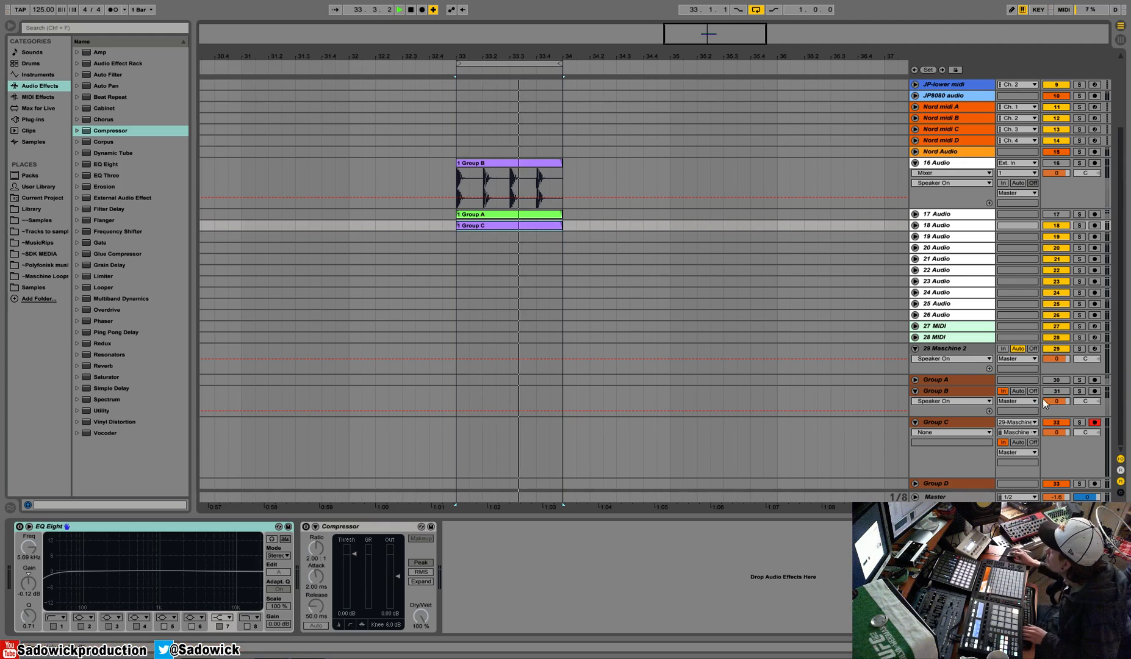
left_click(1057, 236)
left_click(1057, 259)
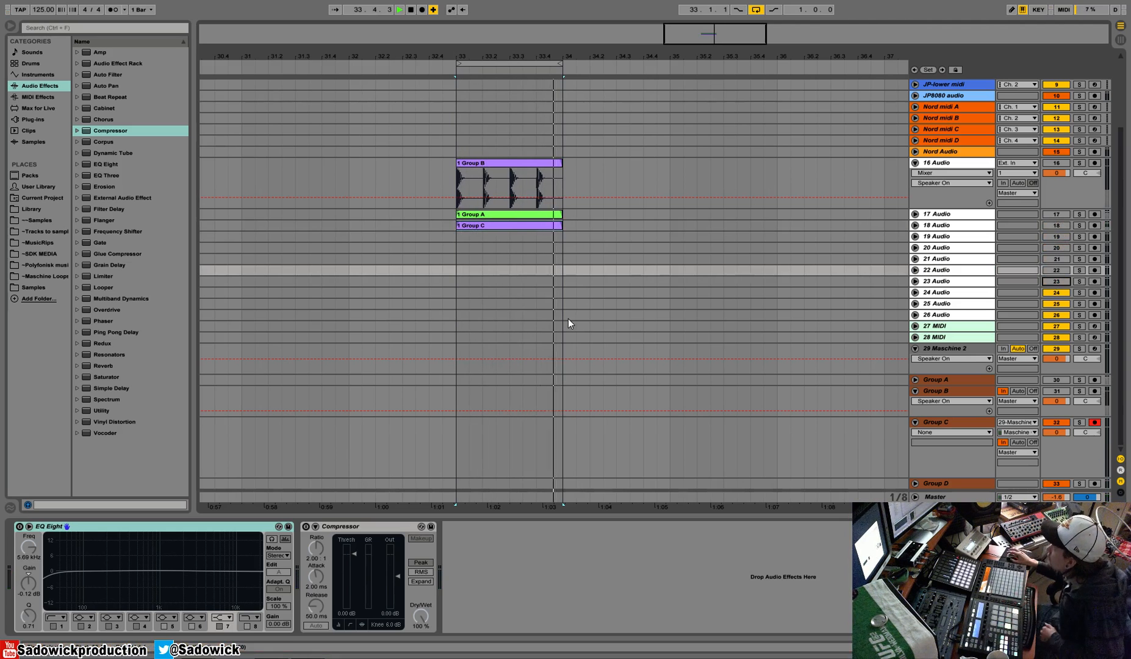
Step: Record a second Group C take over bar 33 and move its clip onto the 19 Audio track
left_click(422, 9)
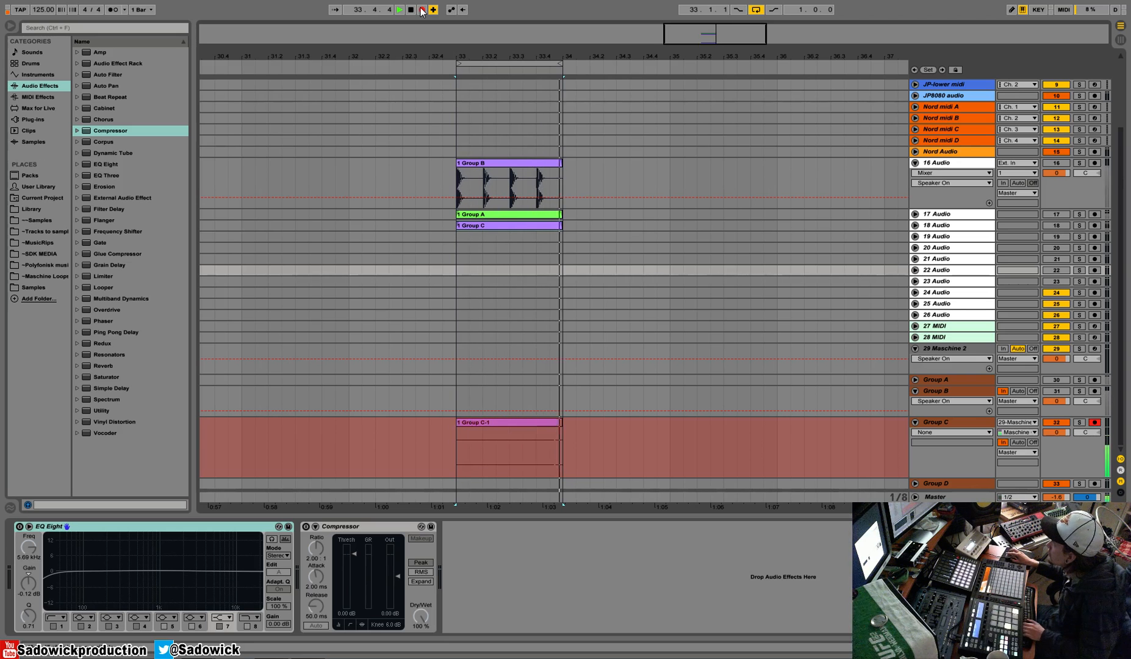
key("space")
left_click(488, 423)
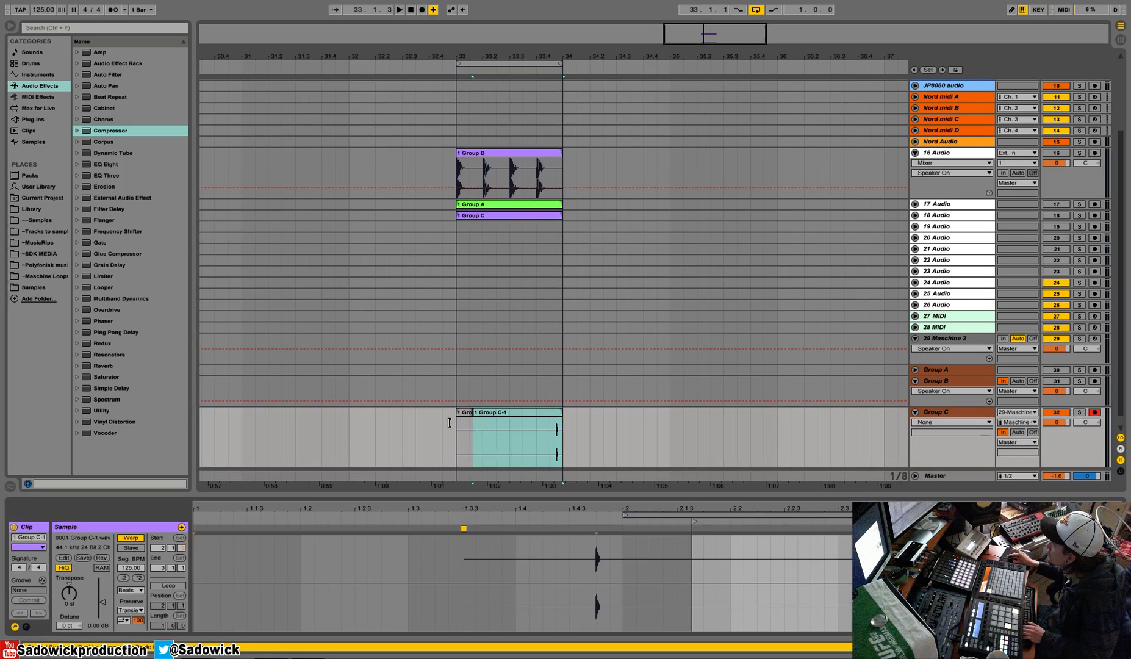
left_click_drag(473, 413, 467, 228)
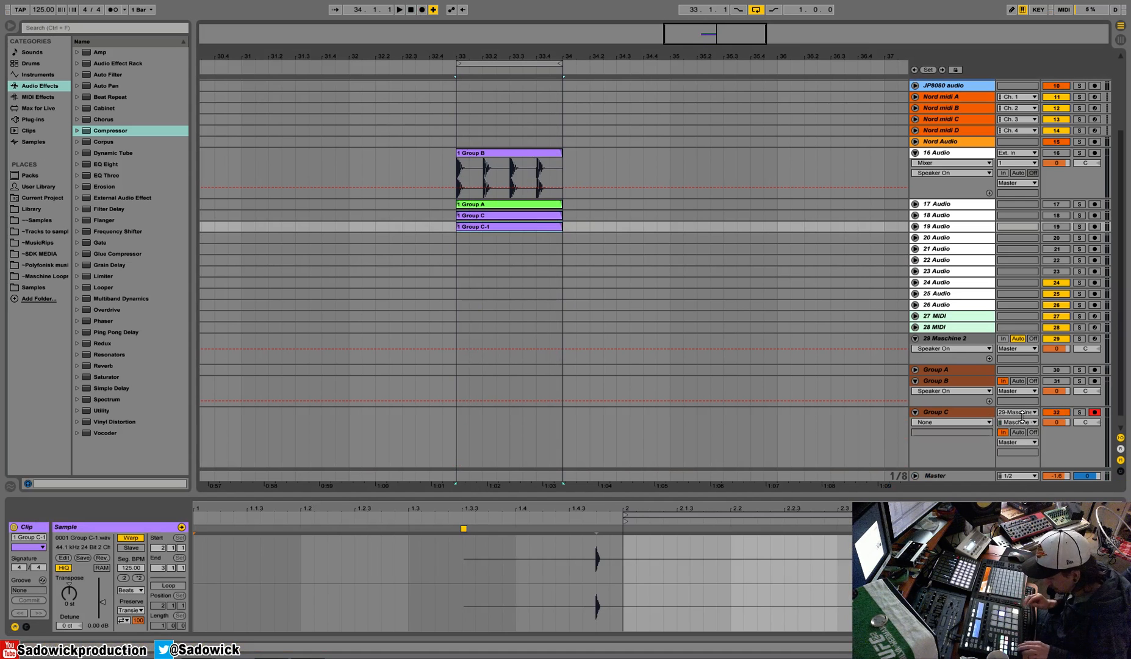
Step: Record a third Group C take during loop playback and move its clip onto the 20 Audio track at bar 33
key("space")
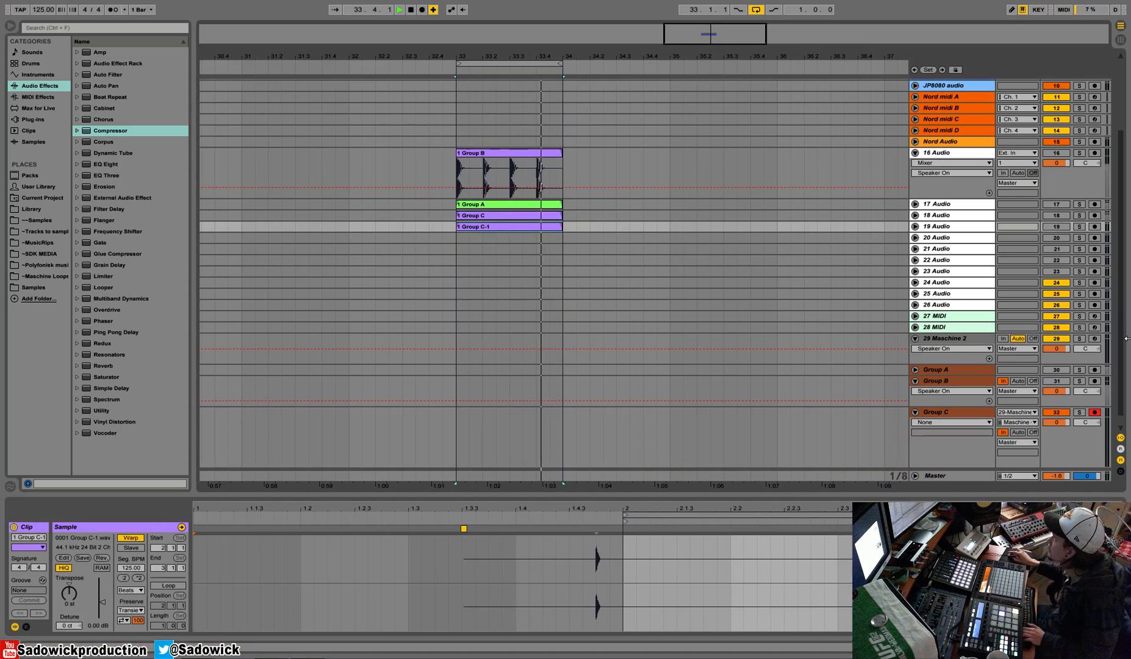
left_click(422, 9)
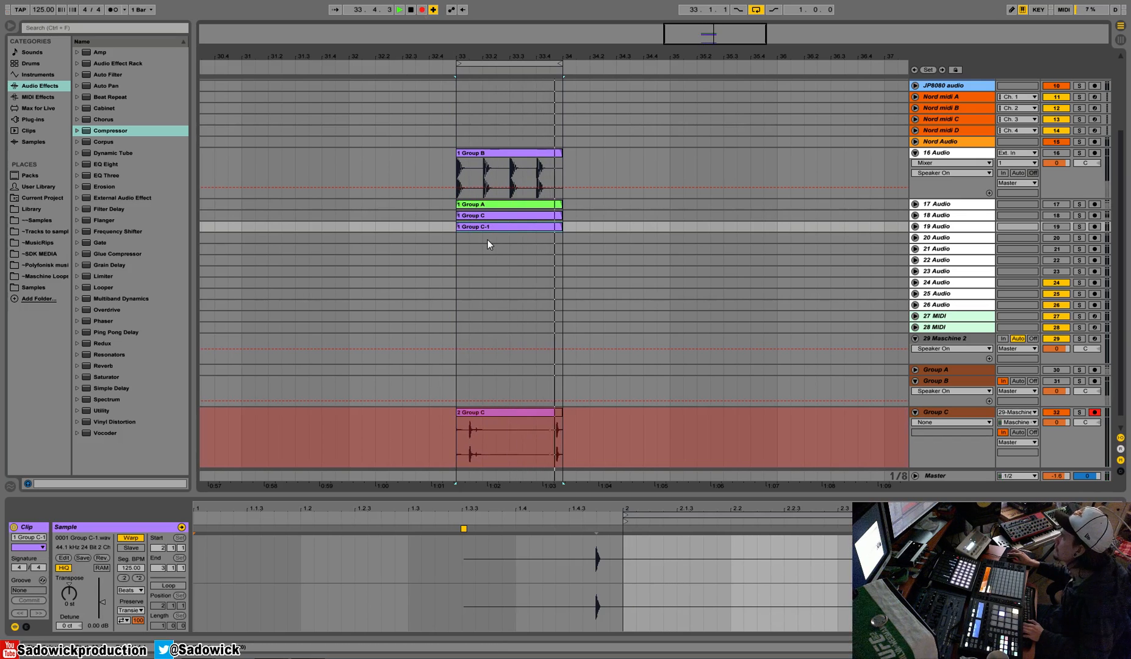
key("space")
left_click(470, 413)
left_click_drag(457, 416, 462, 237)
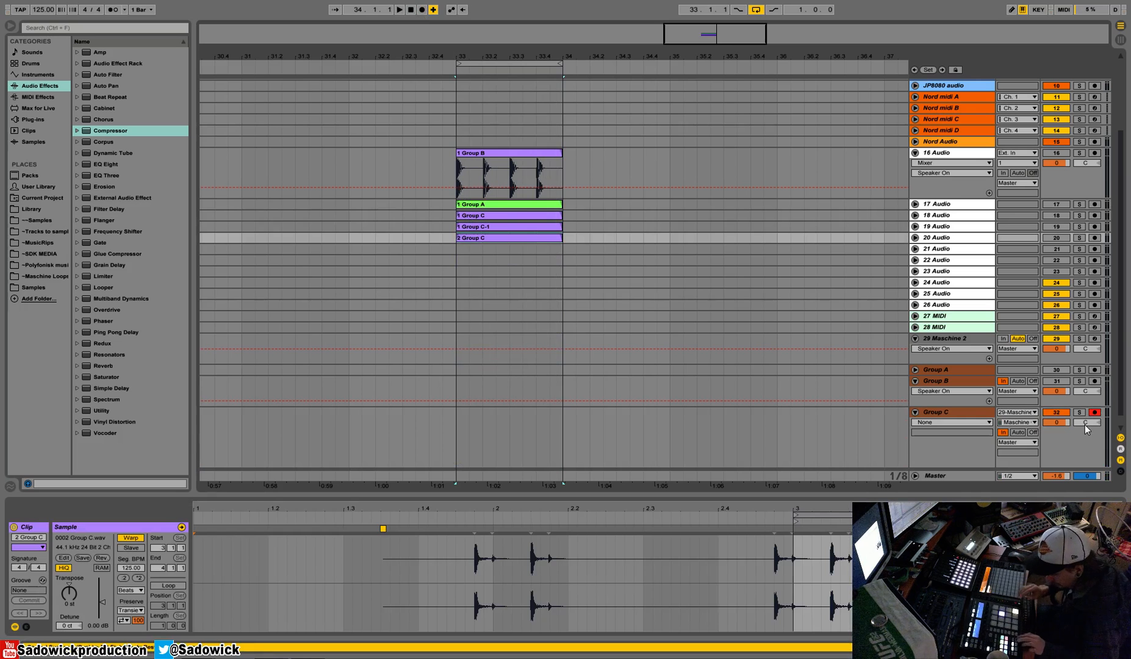
Step: Record a fourth Group C take during loop playback and move its clip onto the 21 Audio track at bar 33
key("space")
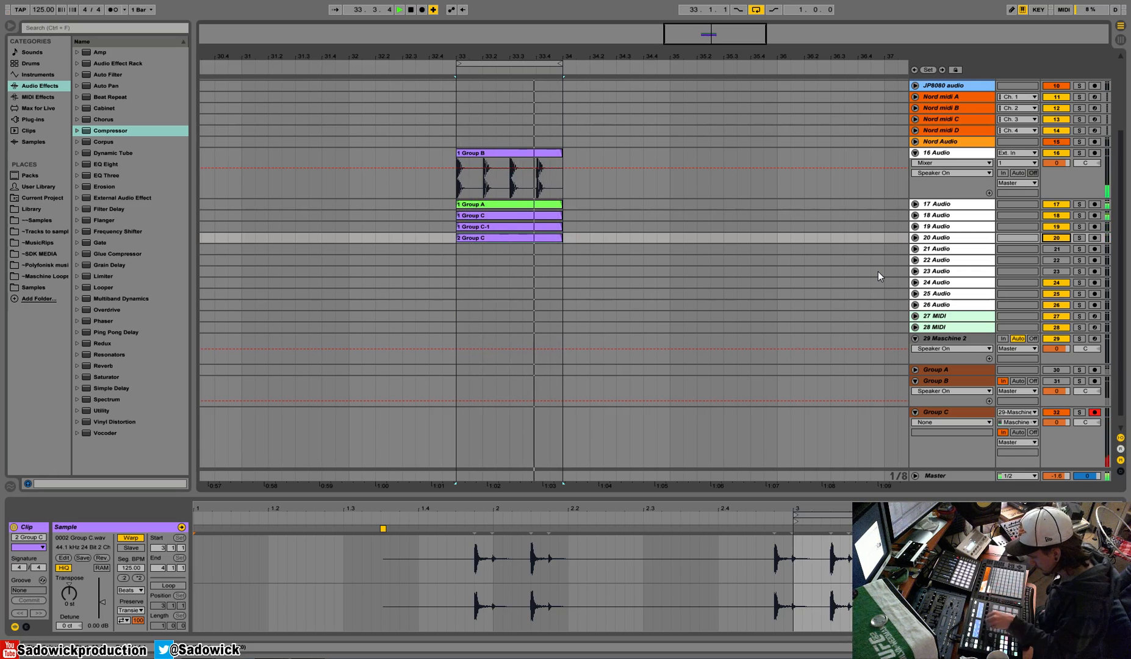
left_click(421, 11)
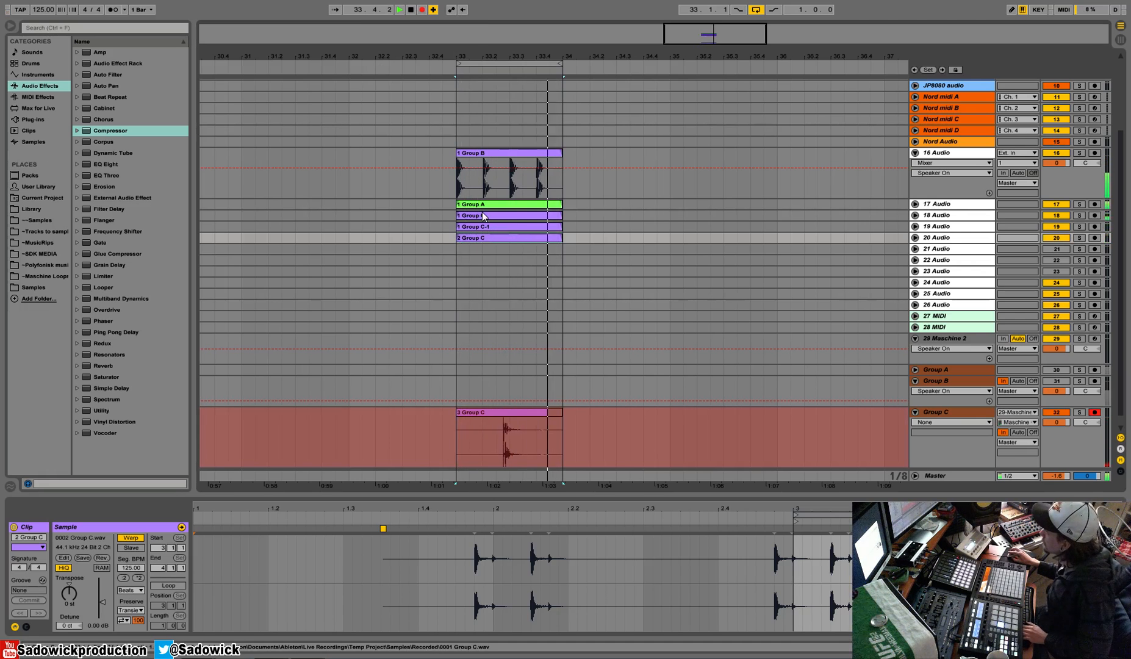
key("space")
left_click(487, 417)
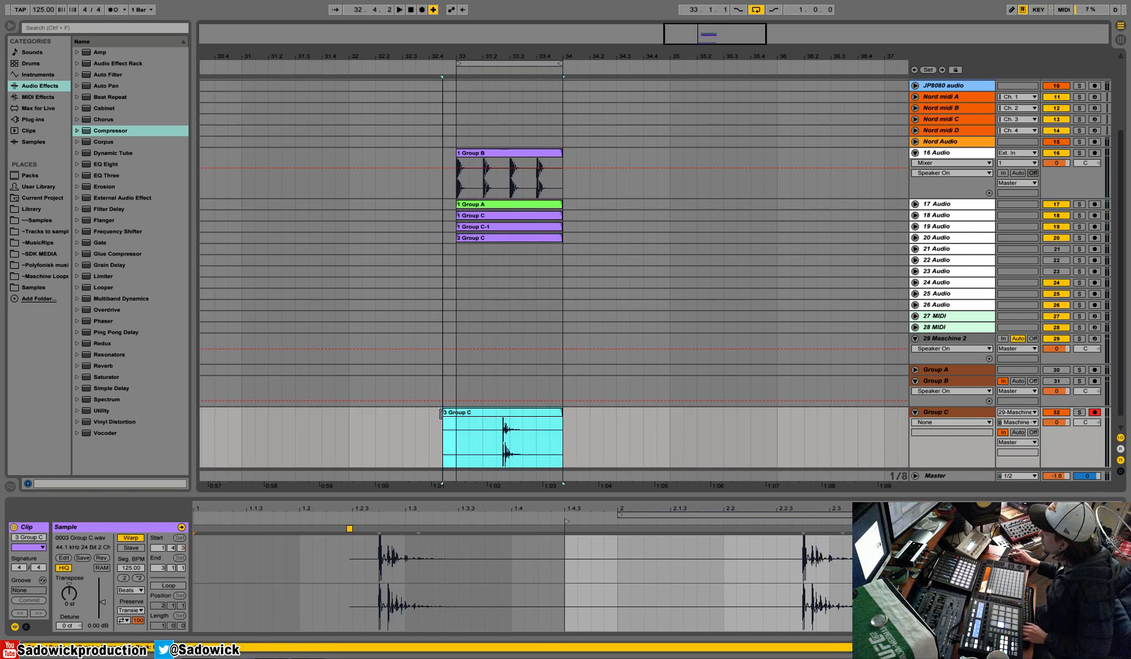
left_click_drag(475, 418, 482, 252)
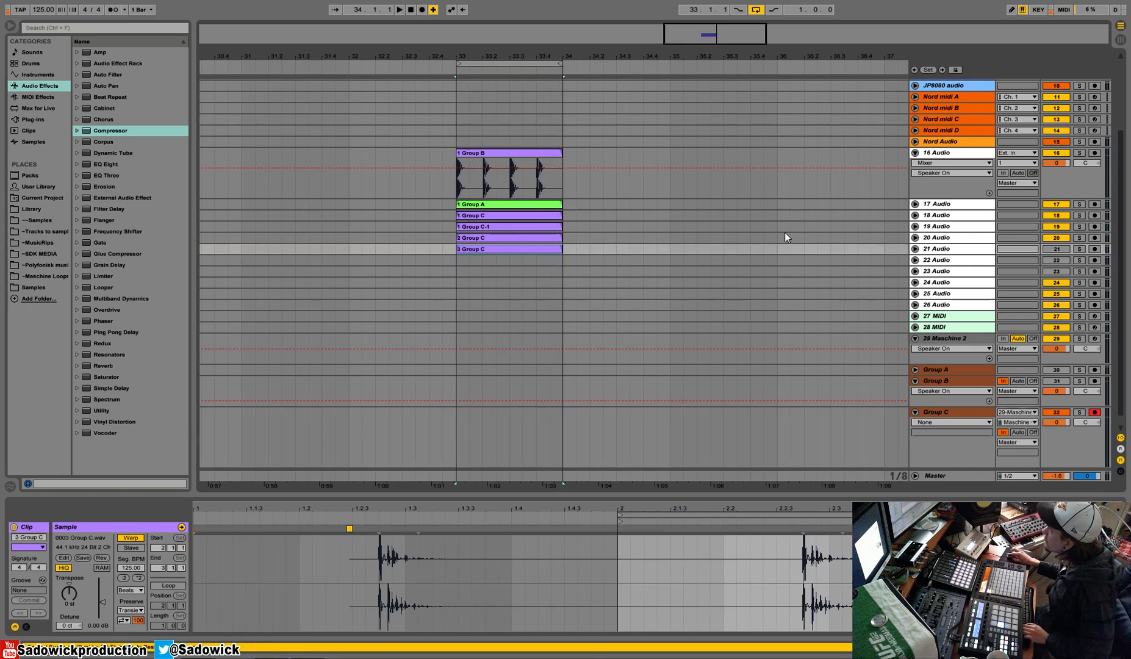
Step: Group the 18 Audio to 21 Audio tracks and solo the resulting group track
left_click(939, 217)
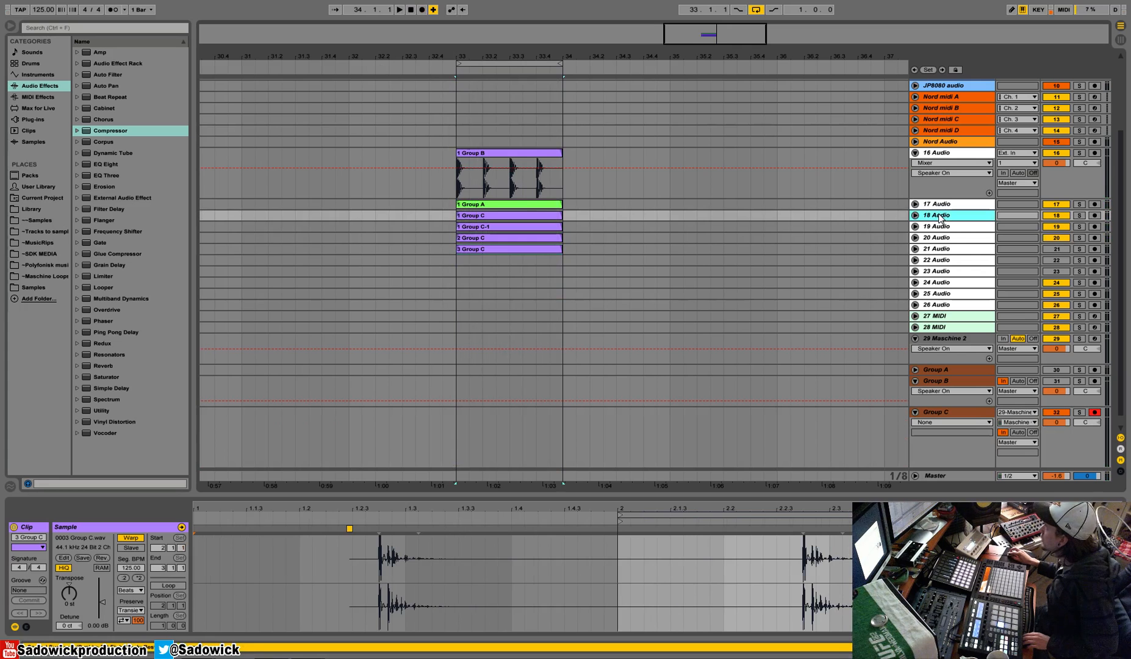
left_click(943, 250, "shift")
right_click(944, 218)
left_click(985, 304)
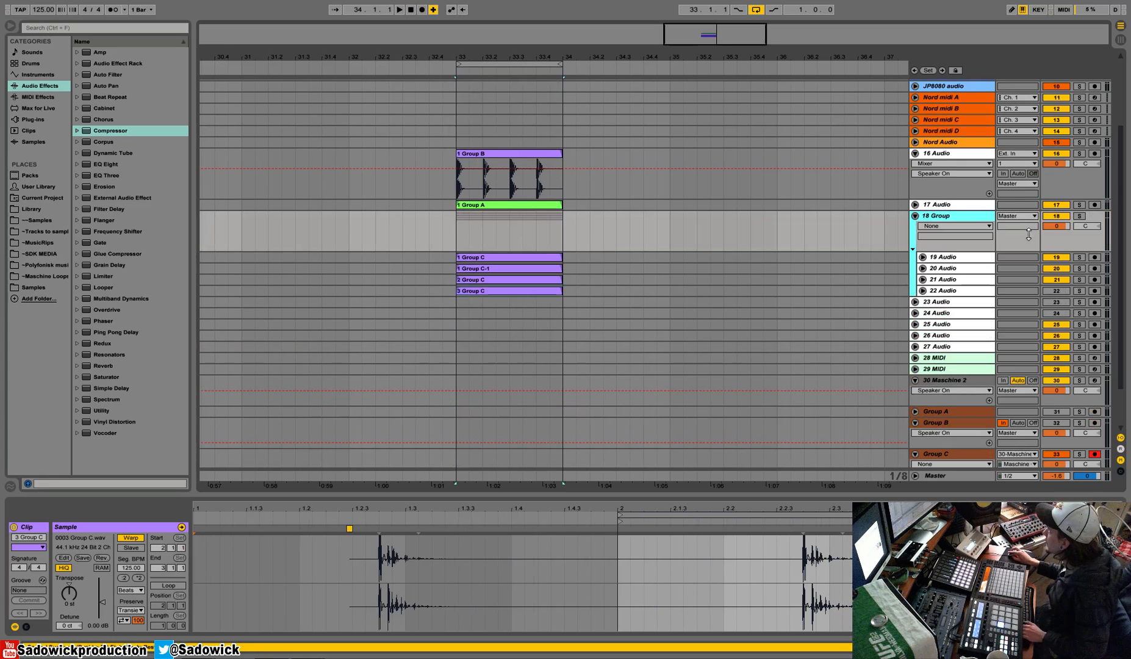
left_click(1079, 216)
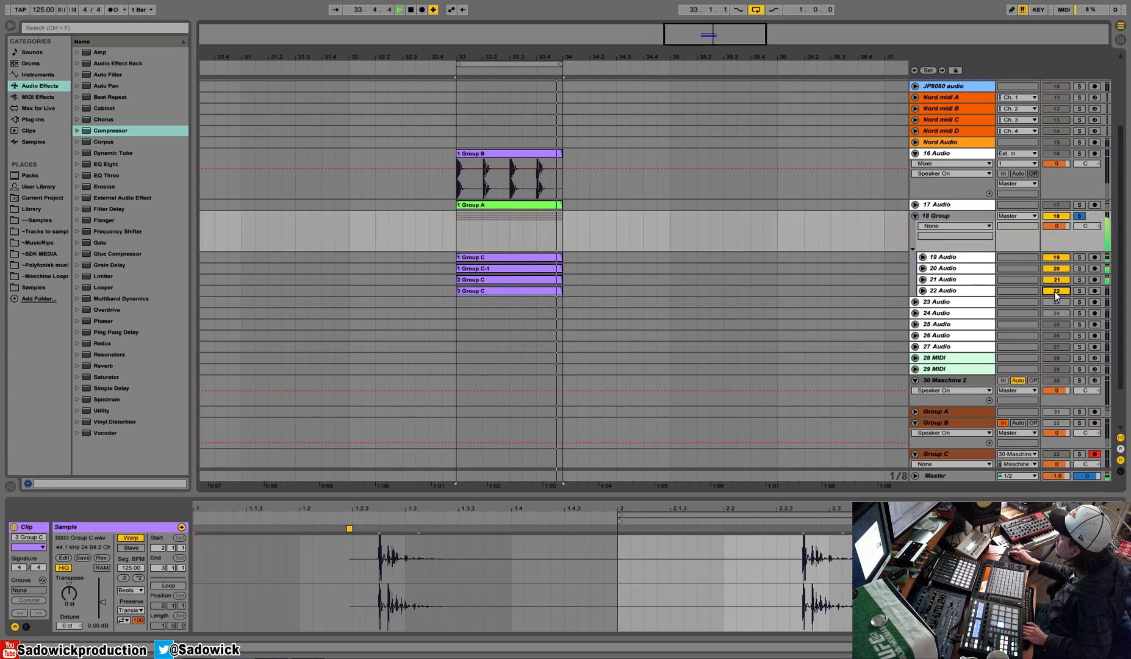
Step: Copy the sidechain Compressor from the 17 Audio track to the 18 Group track and set its threshold to -10.9 dB
key("shift+Tab")
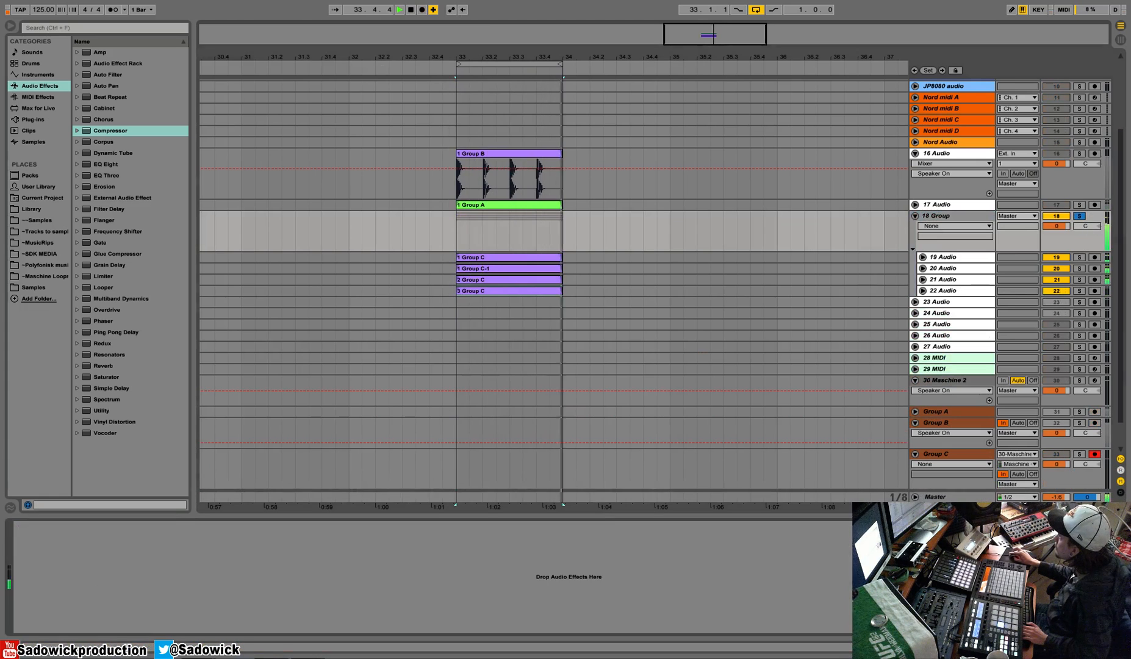
left_click(939, 204)
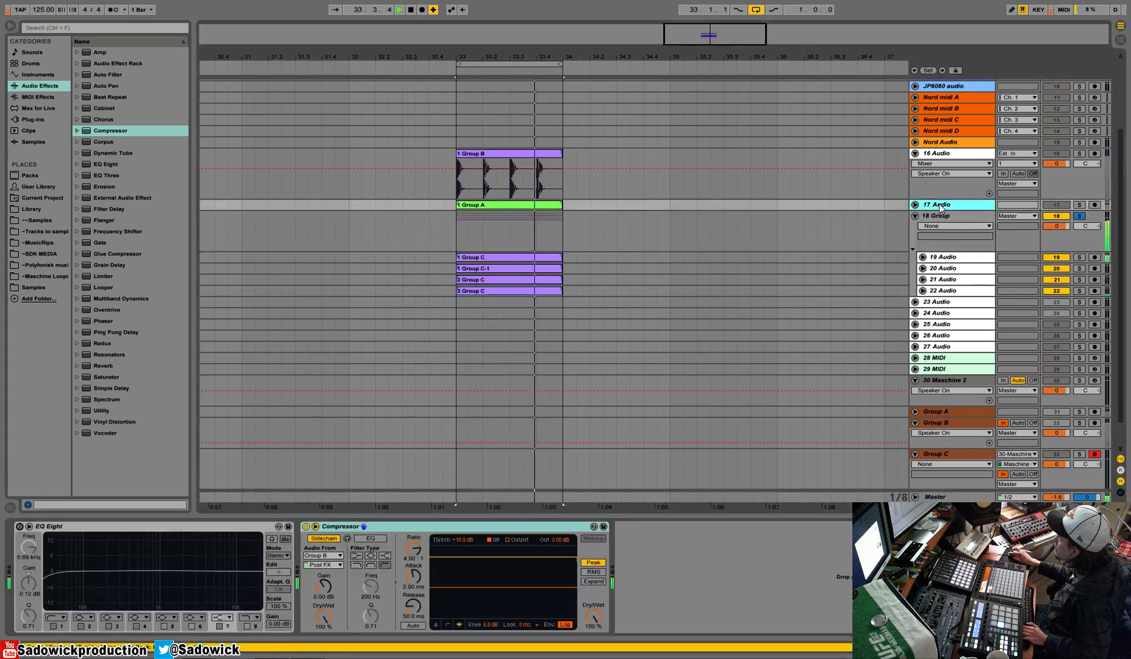
right_click(423, 560)
left_click(1056, 243)
right_click(723, 565)
left_click(740, 571)
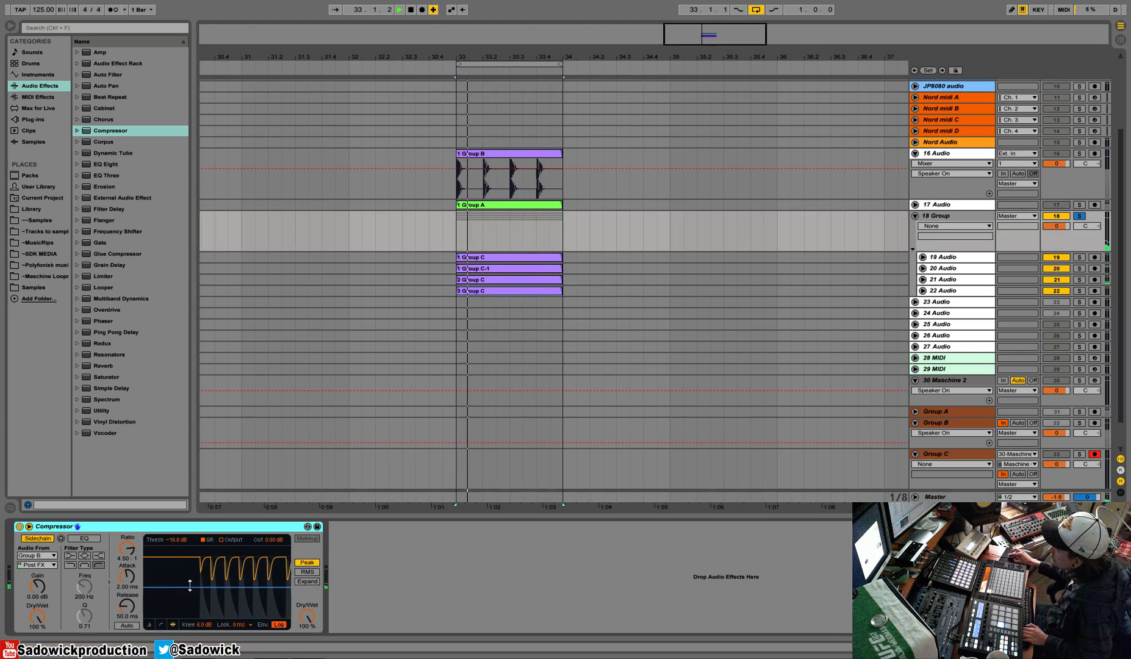
left_click_drag(192, 587, 192, 576)
Step: Add a Ping Pong Delay before the Compressor on the 18 Group track and set its Dry/Wet to 17 %
left_click_drag(116, 332, 71, 550)
left_click_drag(63, 616, 63, 638)
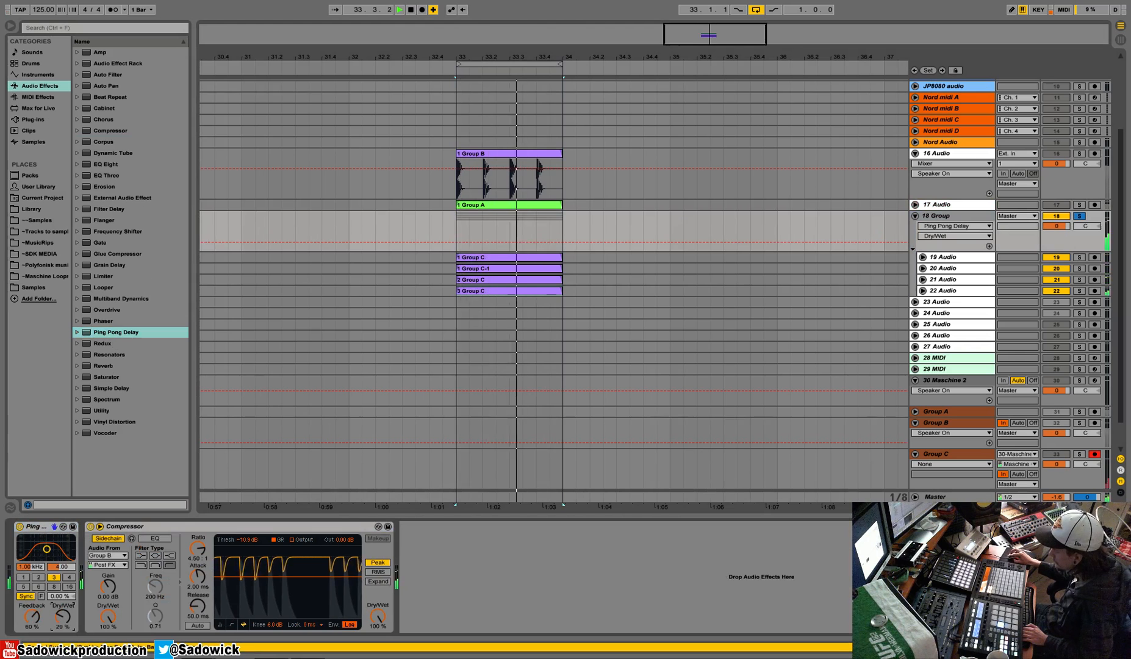
left_click_drag(63, 617, 63, 628)
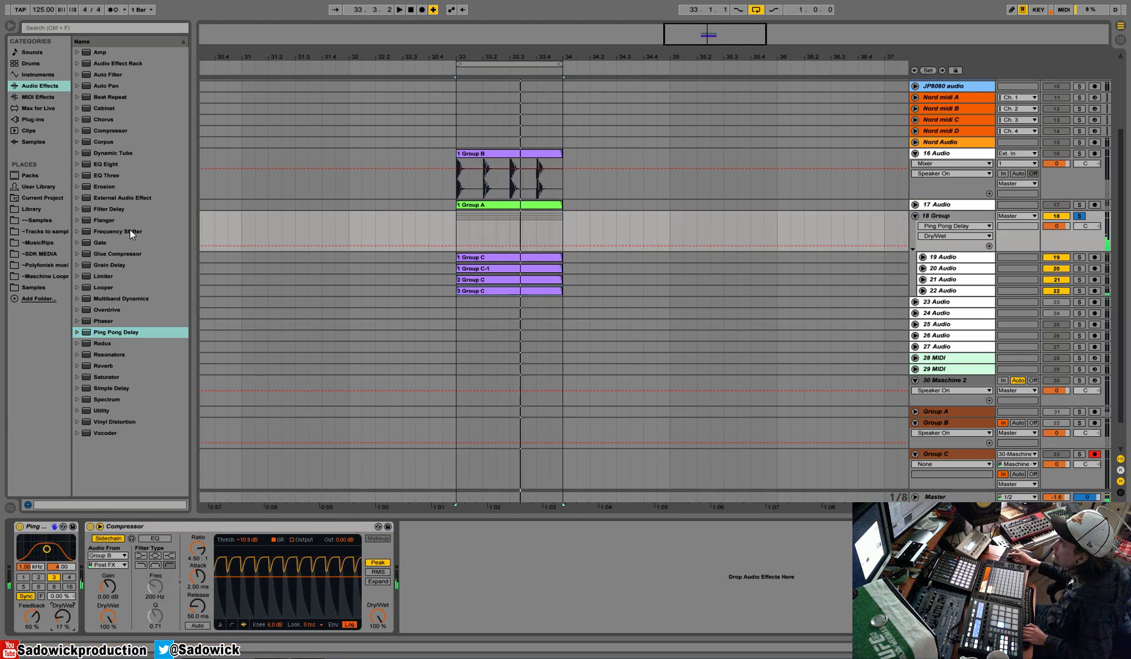
Step: Put a Glue Compressor first on the 18 Group with threshold -11.1 dB, makeup 2.06 dB and Soft clip, bypassing the Ping Pong Delay and Compressor
left_click_drag(126, 254, 100, 552)
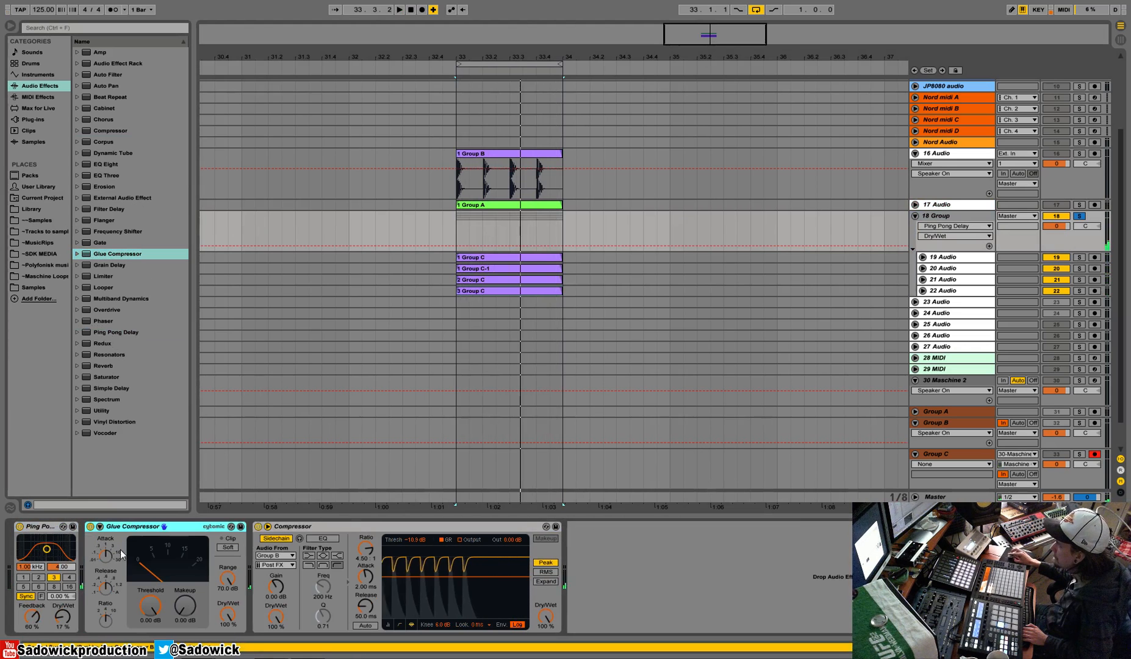
left_click_drag(43, 525, 101, 537)
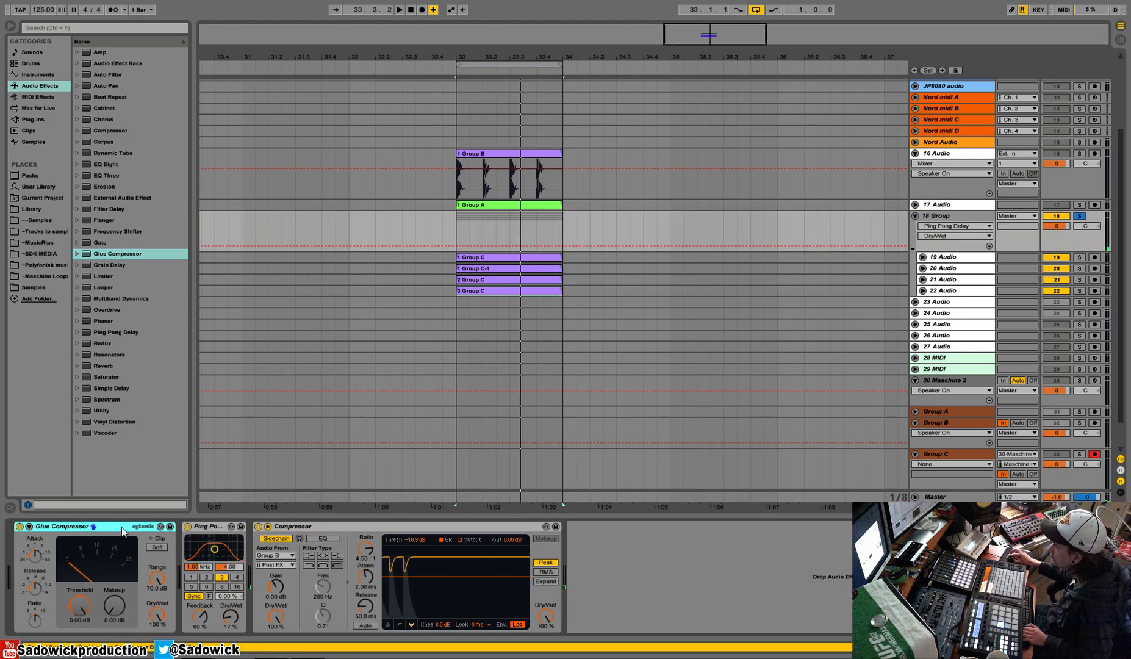
left_click(187, 526)
left_click(258, 526)
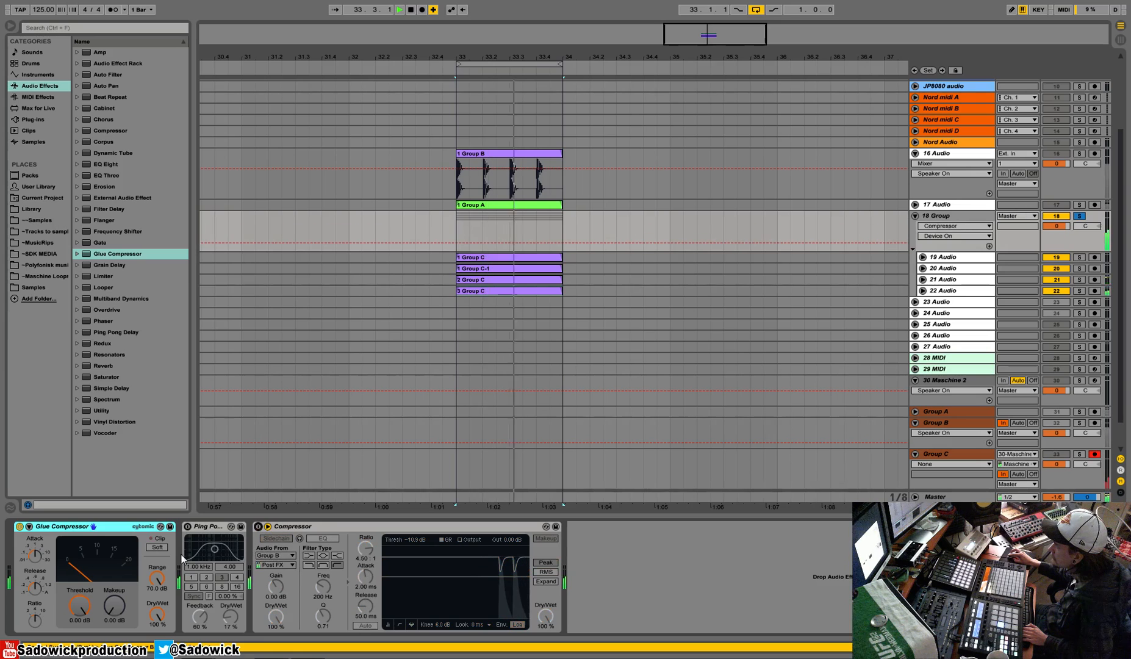
left_click_drag(86, 612, 113, 600)
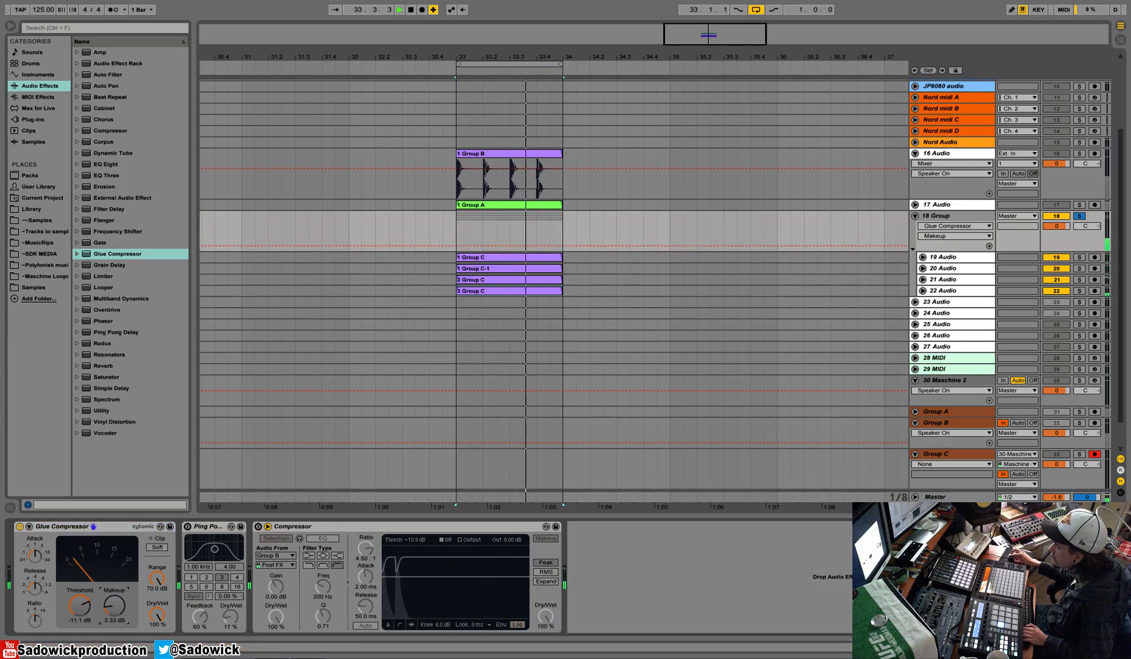
left_click(158, 546)
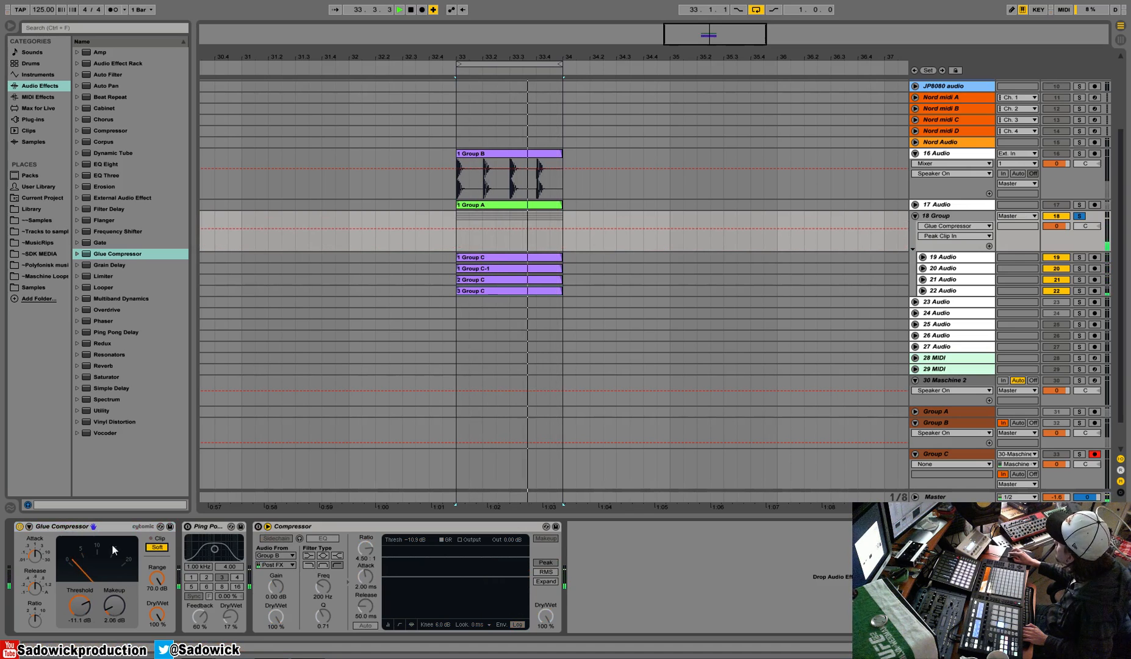
Step: Reactivate the Ping Pong Delay at 18 % Dry/Wet and add an EQ Eight after it, cutting lows and boosting 5.58 dB at 4.02 kHz
left_click(188, 526)
left_click_drag(230, 618, 237, 632)
key("space")
mouse_move(105, 164)
left_mouse_down()
mouse_move(356, 589)
mouse_move(319, 594)
left_mouse_up()
key("space")
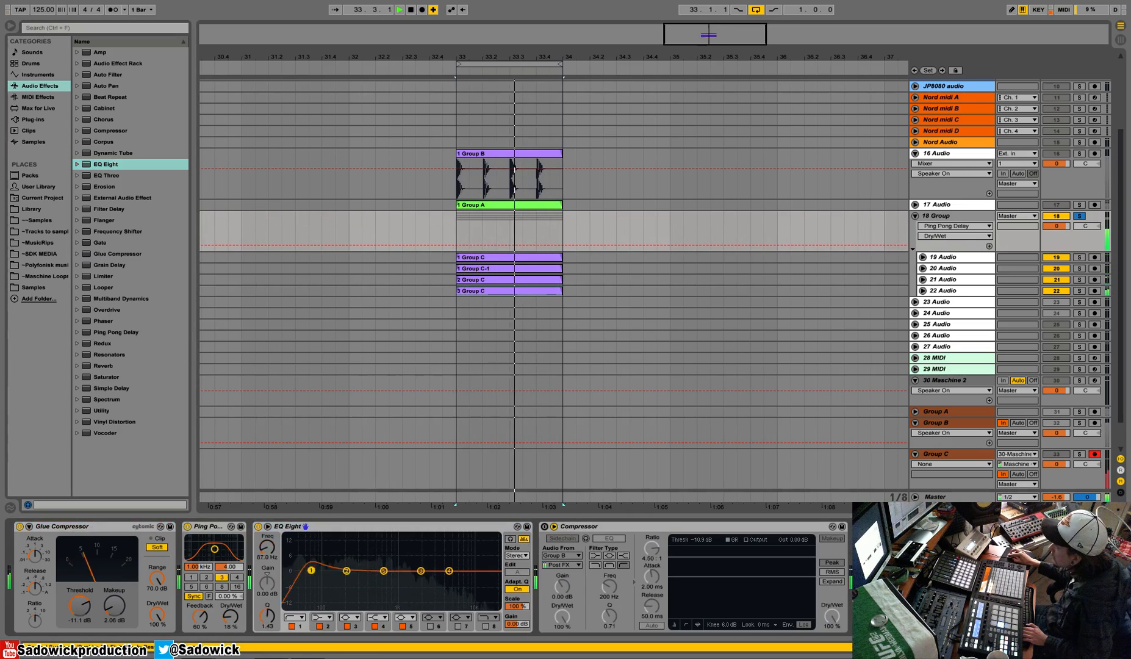
left_click_drag(368, 561, 334, 577)
left_click_drag(450, 571, 443, 557)
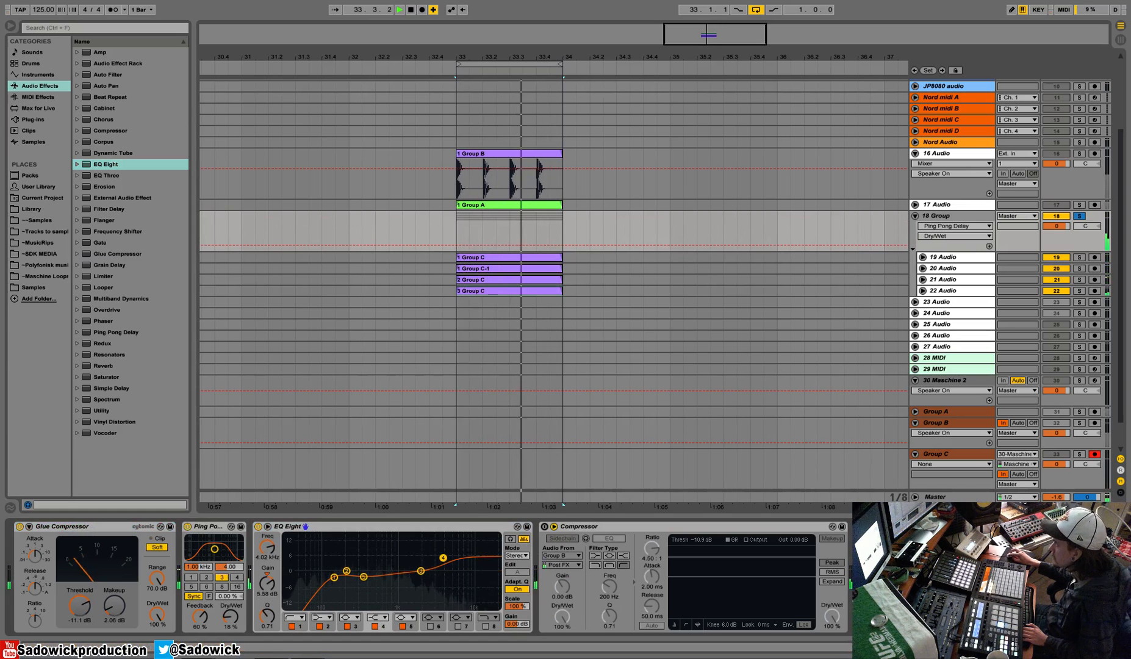
Step: Unsolo the 18 Group track, set its volume to -2.1 dB and colour it magenta
left_click(1080, 217)
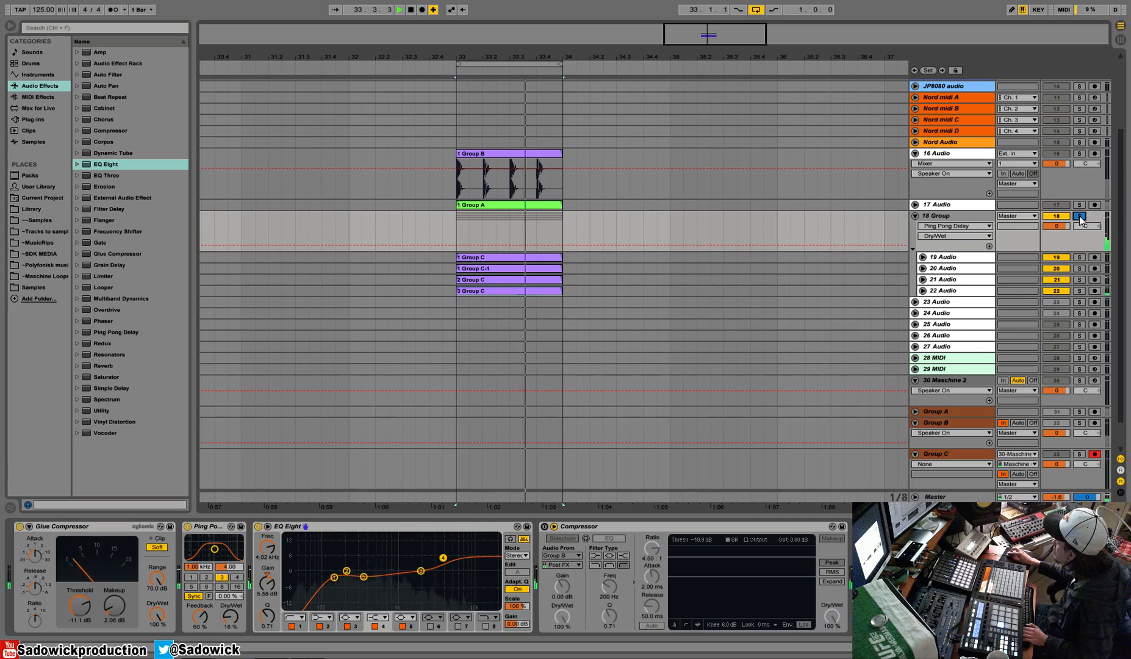
left_click_drag(1061, 225, 1061, 229)
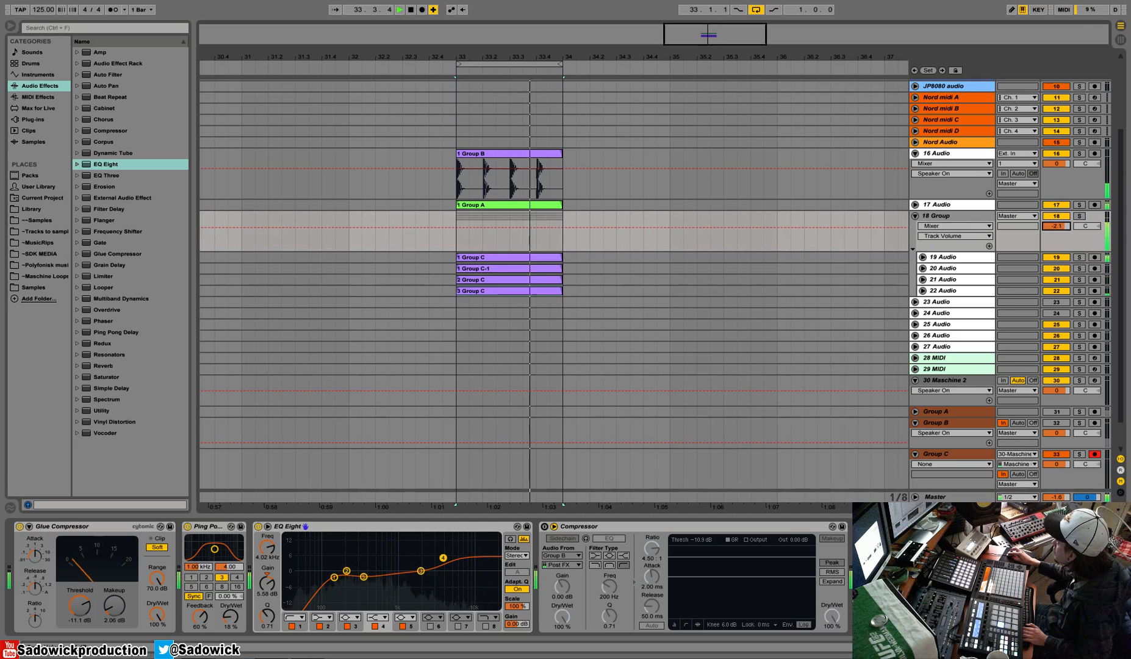
right_click(953, 217)
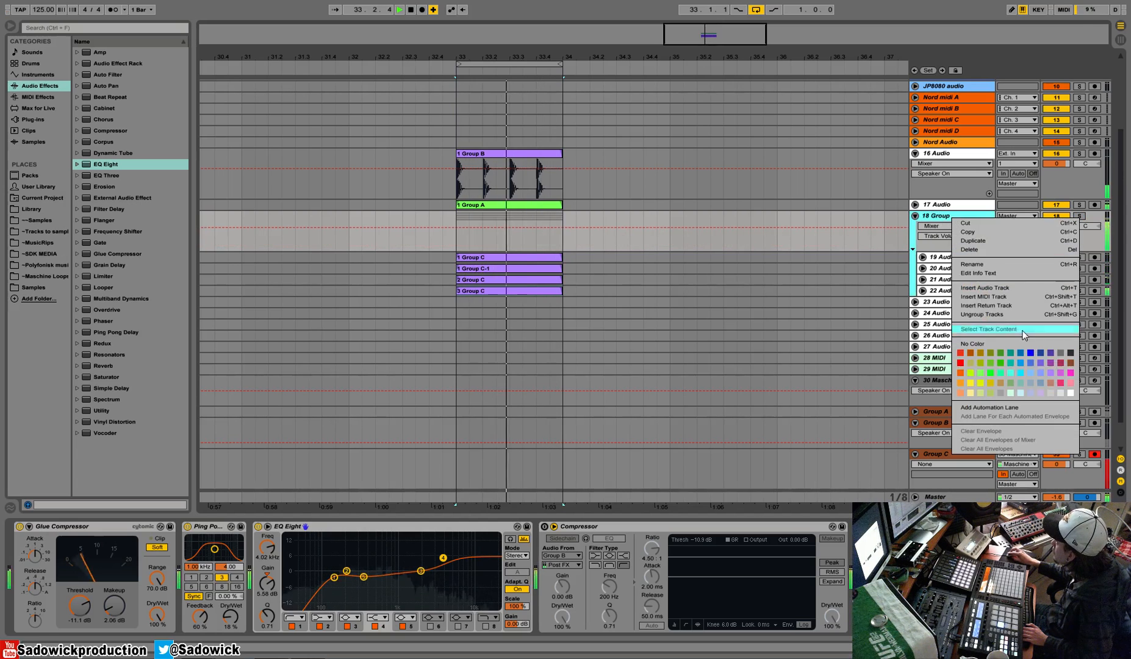
left_click(1062, 373)
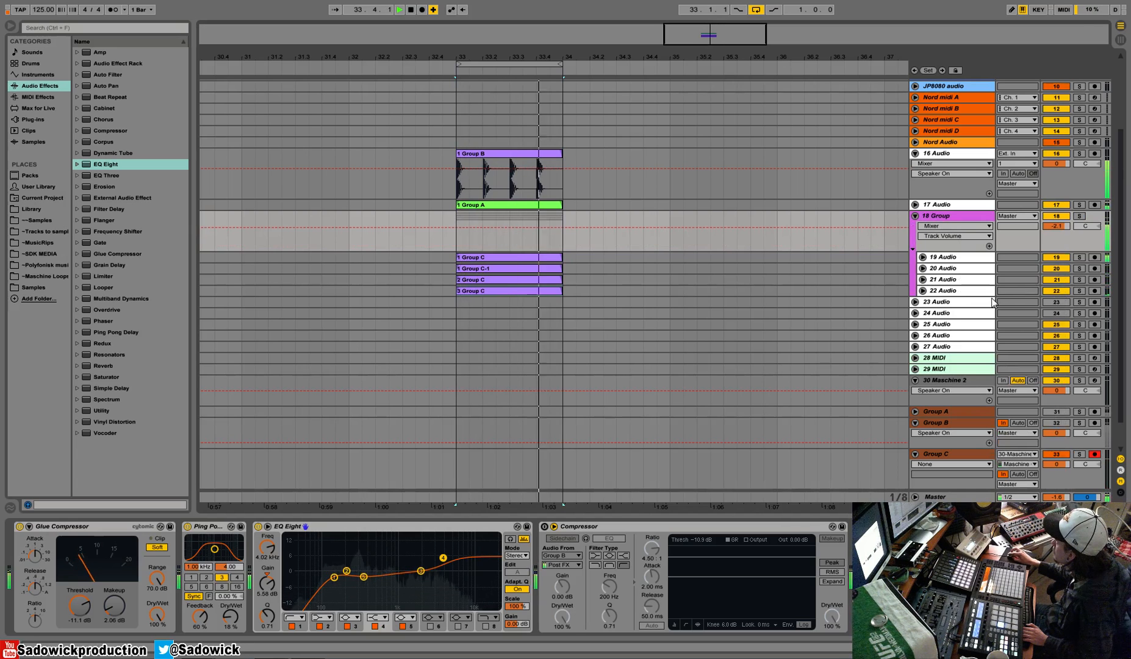
Step: Unfold the 22 Audio track inside the group and set its volume to -6.1 dB
left_click(924, 291)
mouse_move(1056, 300)
left_mouse_down()
mouse_move(1056, 315)
mouse_move(1068, 298)
left_mouse_up()
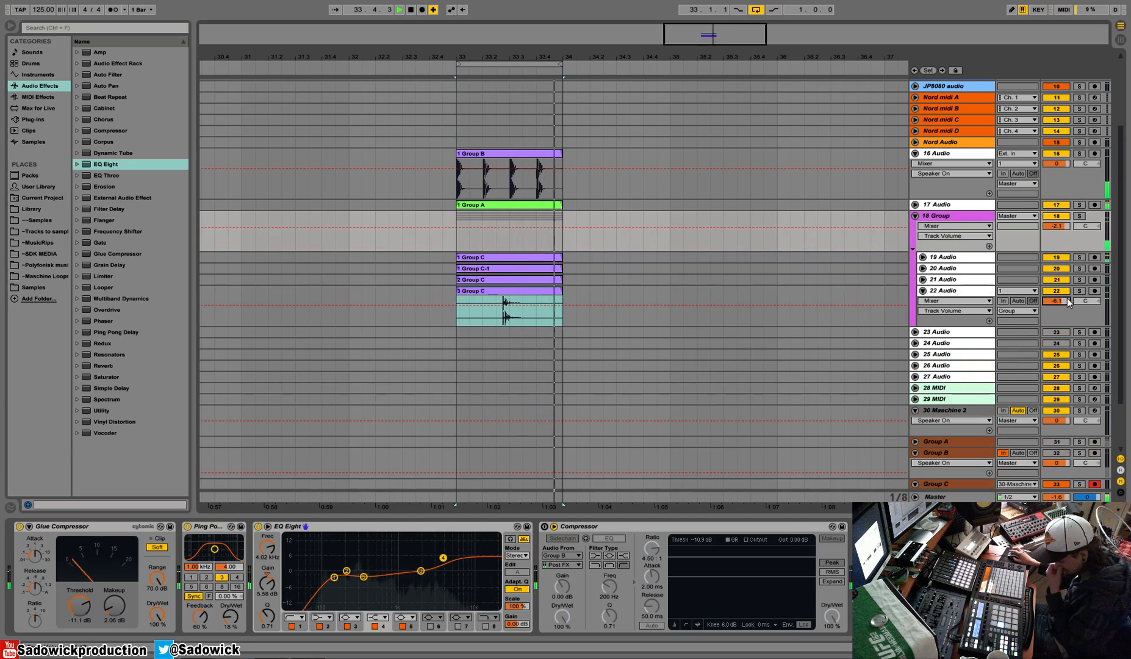
Step: Solo and unfold the 17 Audio track and enable its EQ Eight
left_click(1079, 205)
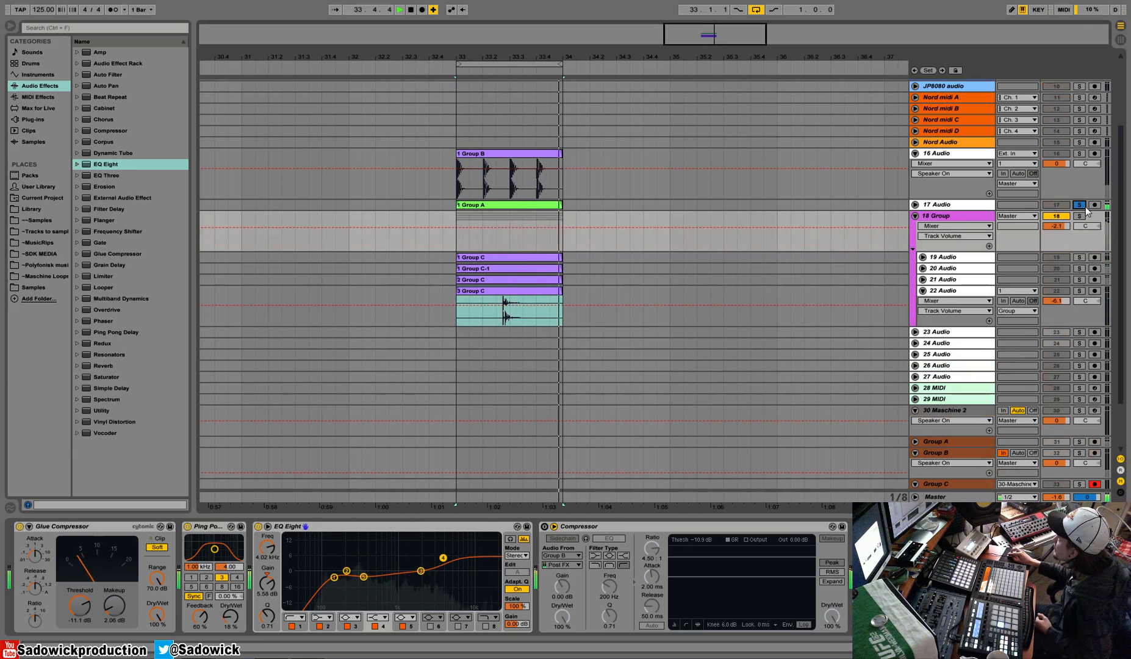
left_click(938, 206)
left_click_drag(950, 209, 950, 249)
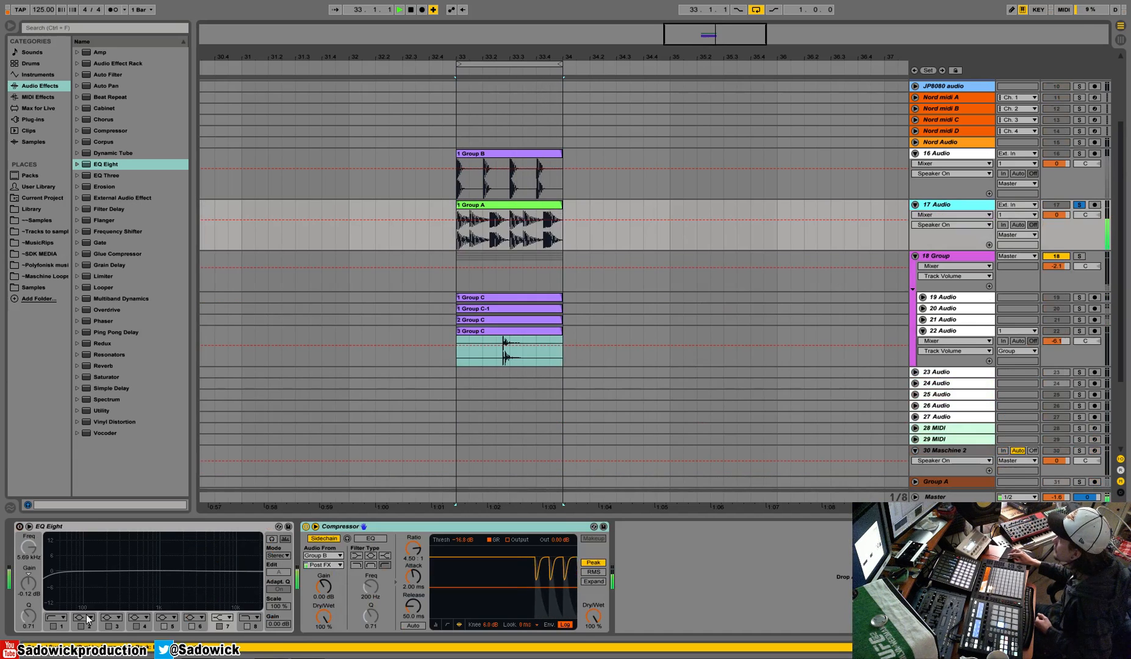
left_click(14, 537)
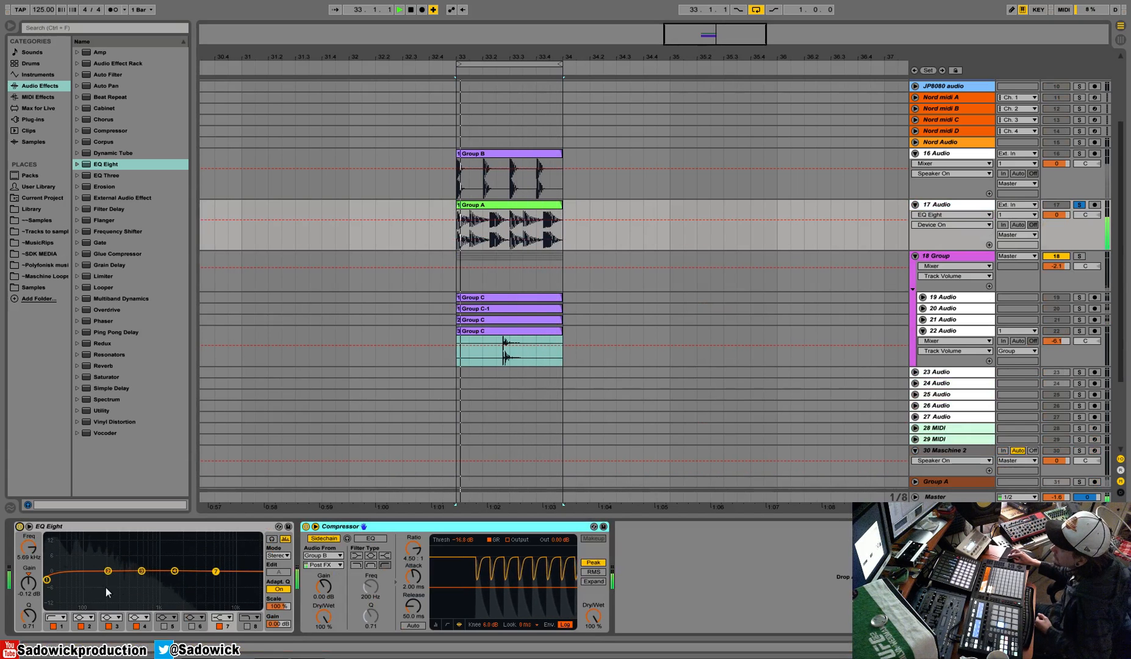
Step: Shape the EQ Eight with a narrow cut near 187 Hz, a -3.84 dB dip near 800 Hz and a 6.80 dB high shelf at 2.50 kHz
left_click_drag(108, 573, 105, 597)
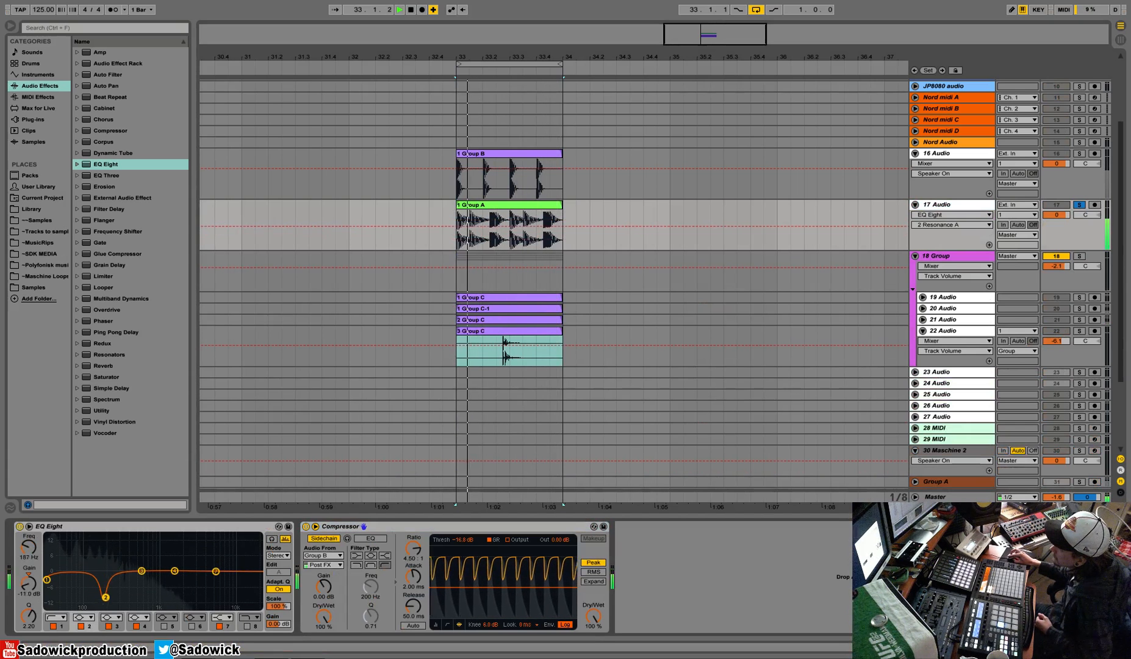
left_click_drag(35, 623, 36, 617)
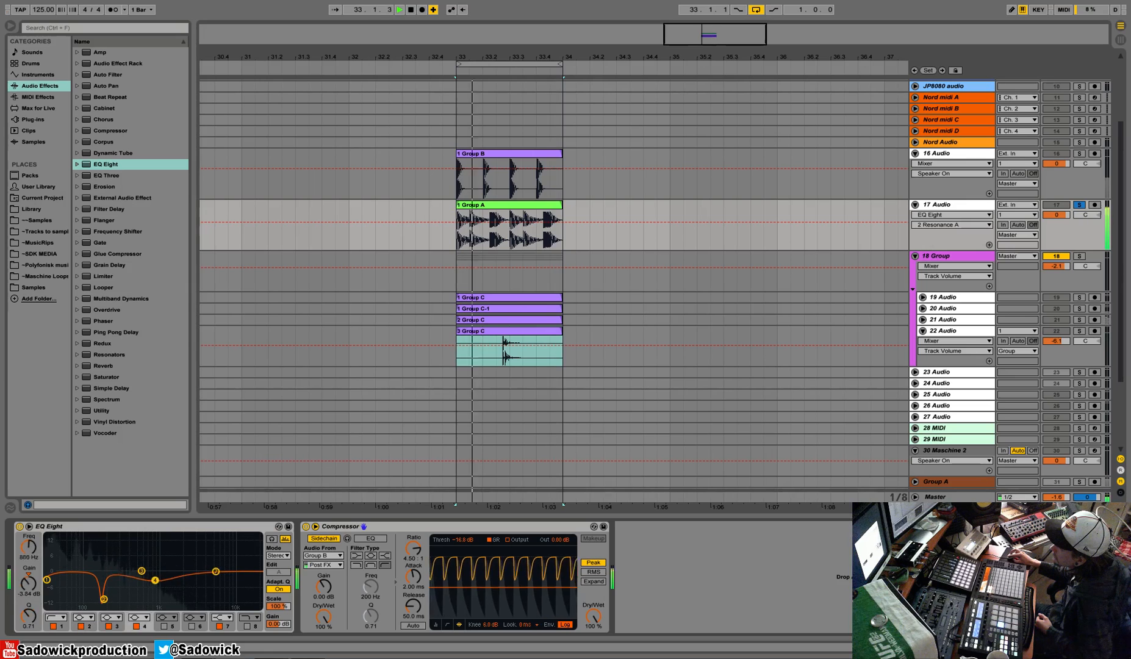
left_click_drag(215, 571, 190, 551)
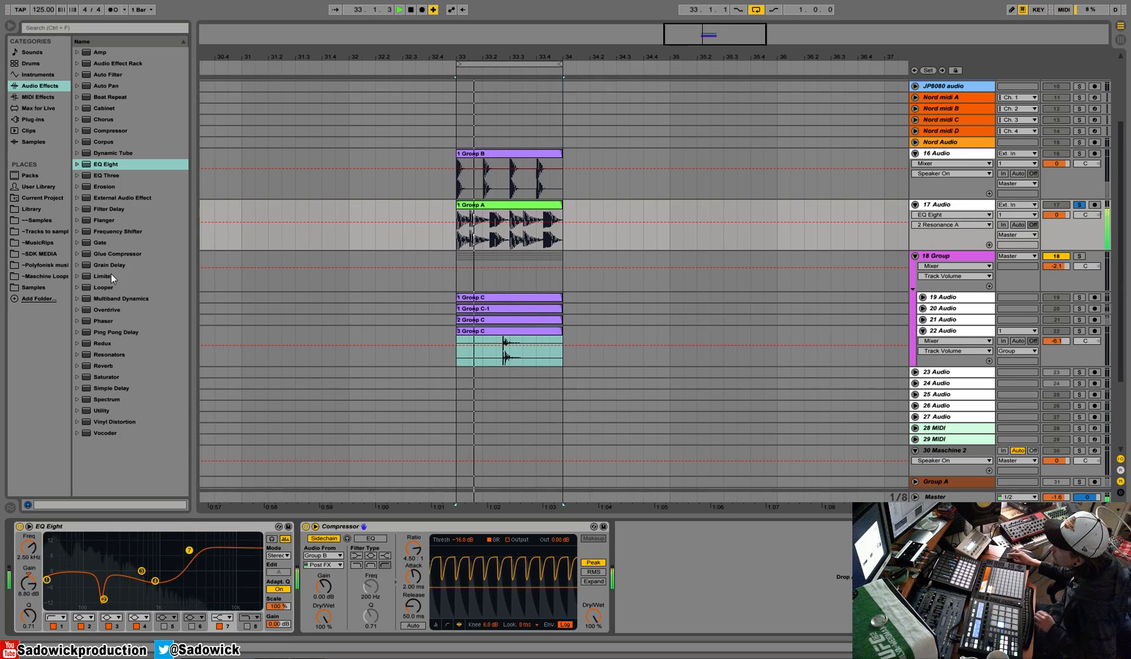
Step: Put an Amp before the EQ Eight with Dual output and 19 % Dry/Wet, and reduce the EQ's high shelf to 3.10 dB at 2.95 kHz
mouse_move(101, 52)
left_mouse_down()
mouse_move(299, 586)
mouse_move(47, 600)
mouse_move(299, 579)
left_mouse_up()
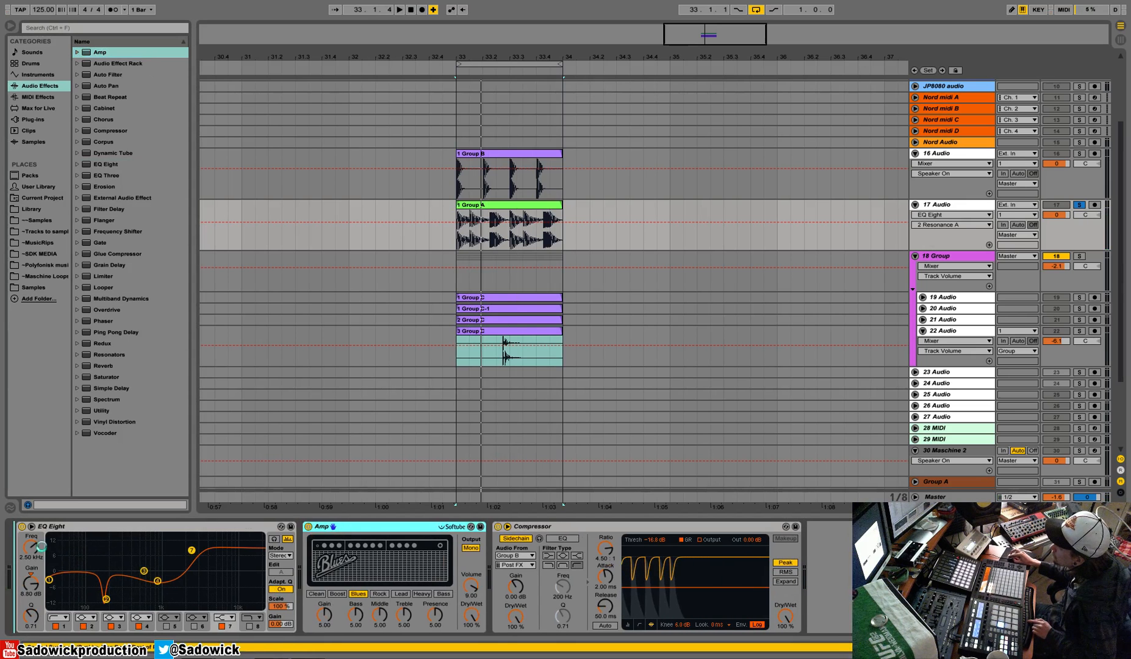
left_click_drag(41, 546, 41, 546)
left_click(182, 548)
left_click_drag(183, 615, 183, 656)
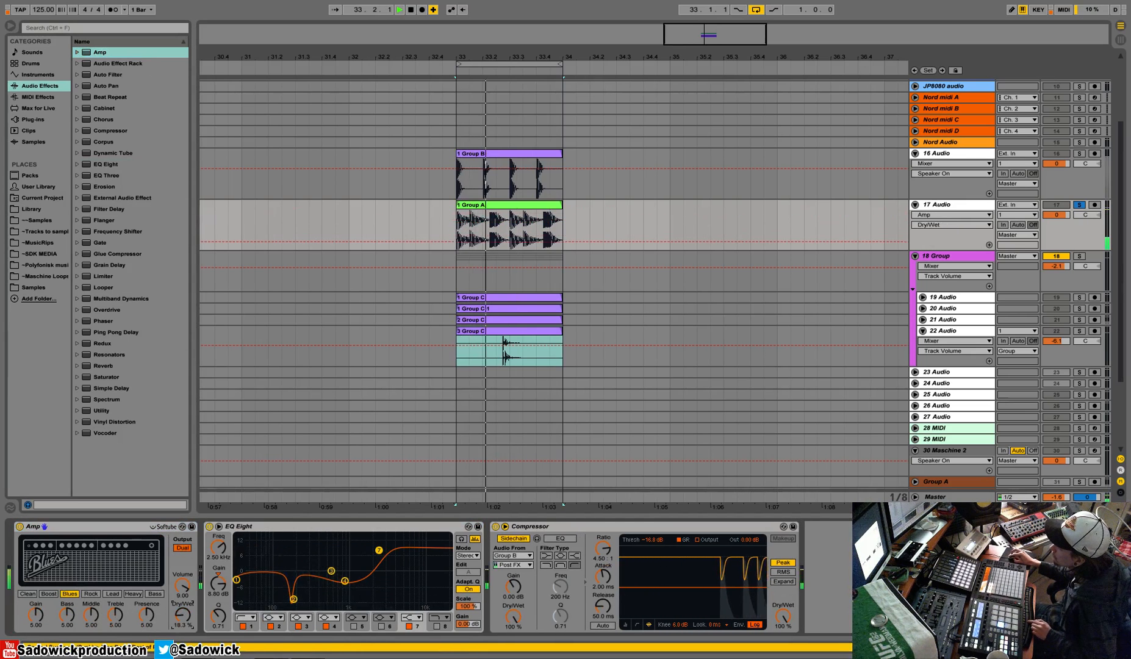
left_click_drag(183, 615, 182, 614)
left_click_drag(380, 549, 383, 569)
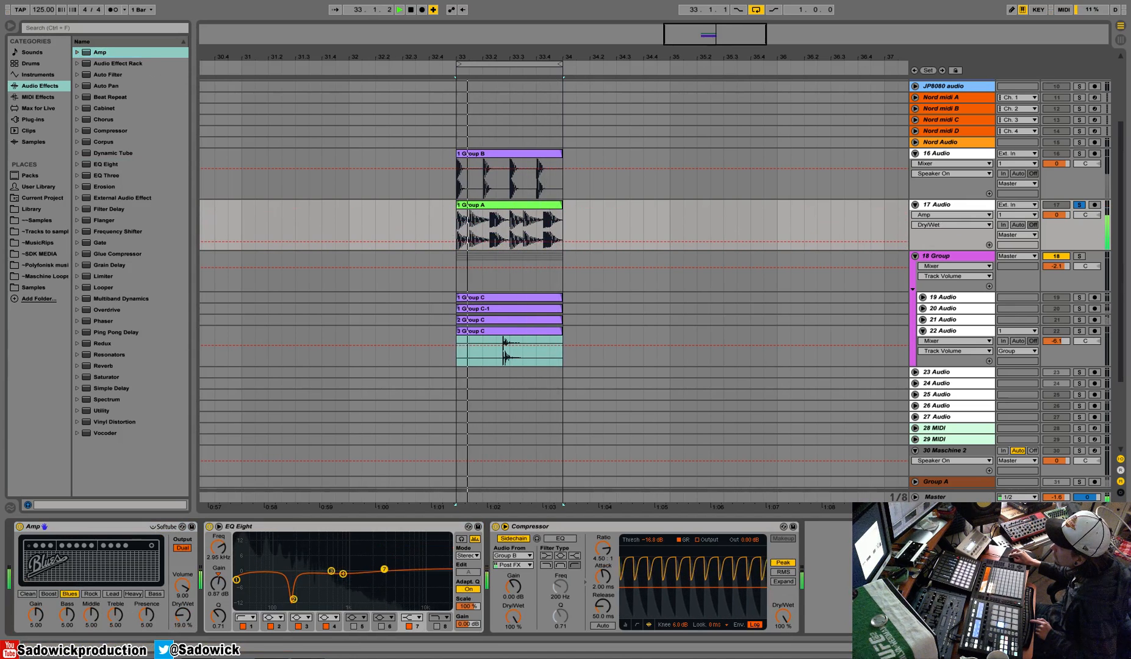
Step: Audition the Rock, Boost, Lead, Bass, Heavy and Clean amp types on the 17 Audio track
left_click(85, 592)
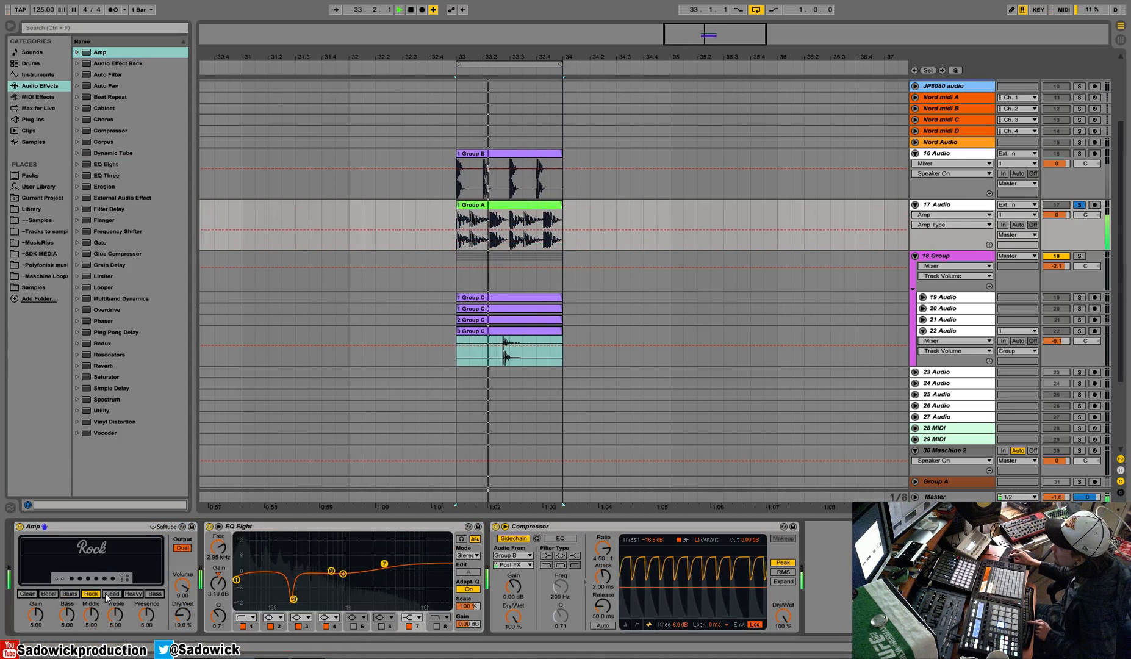
left_click(49, 593)
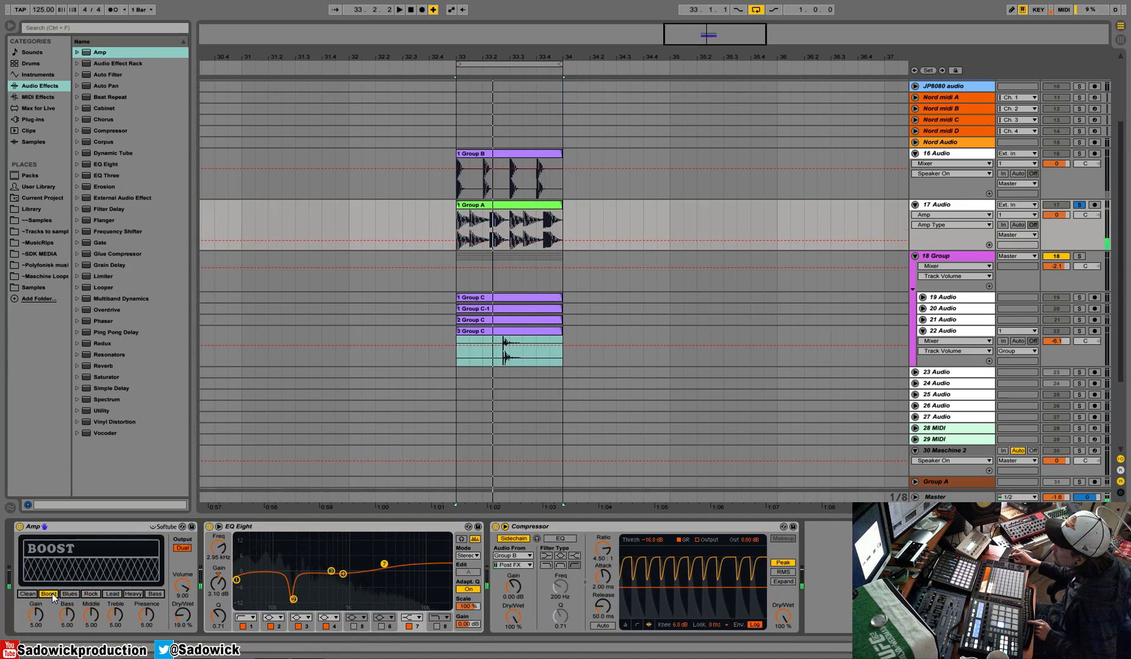
left_click(112, 594)
left_click(155, 594)
left_click(132, 594)
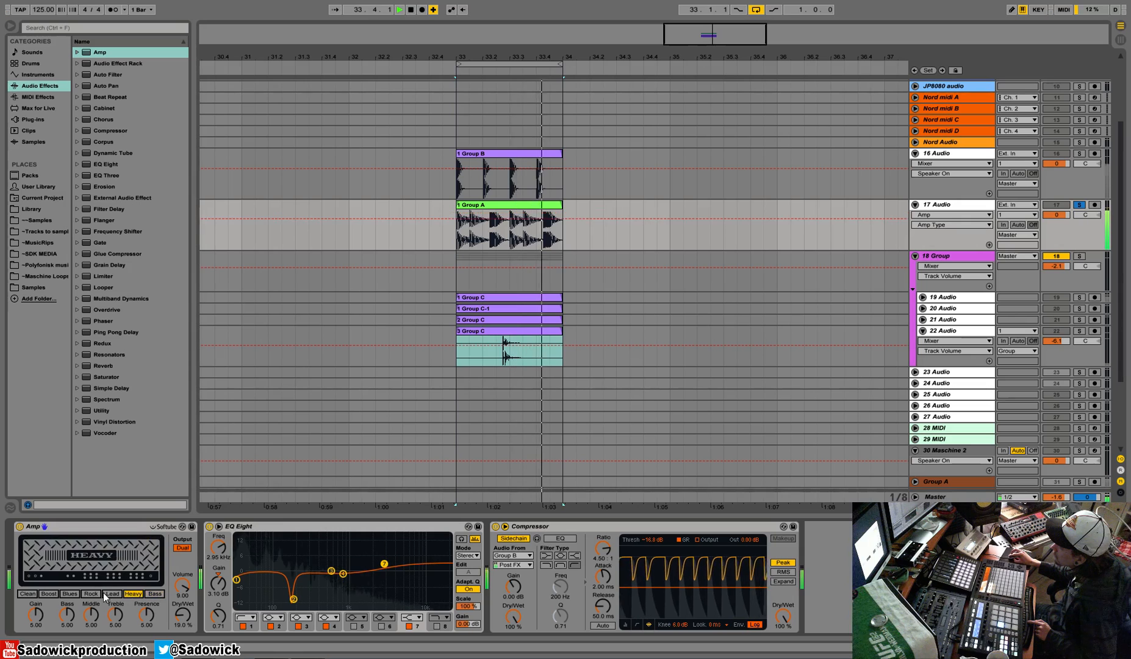
left_click(27, 593)
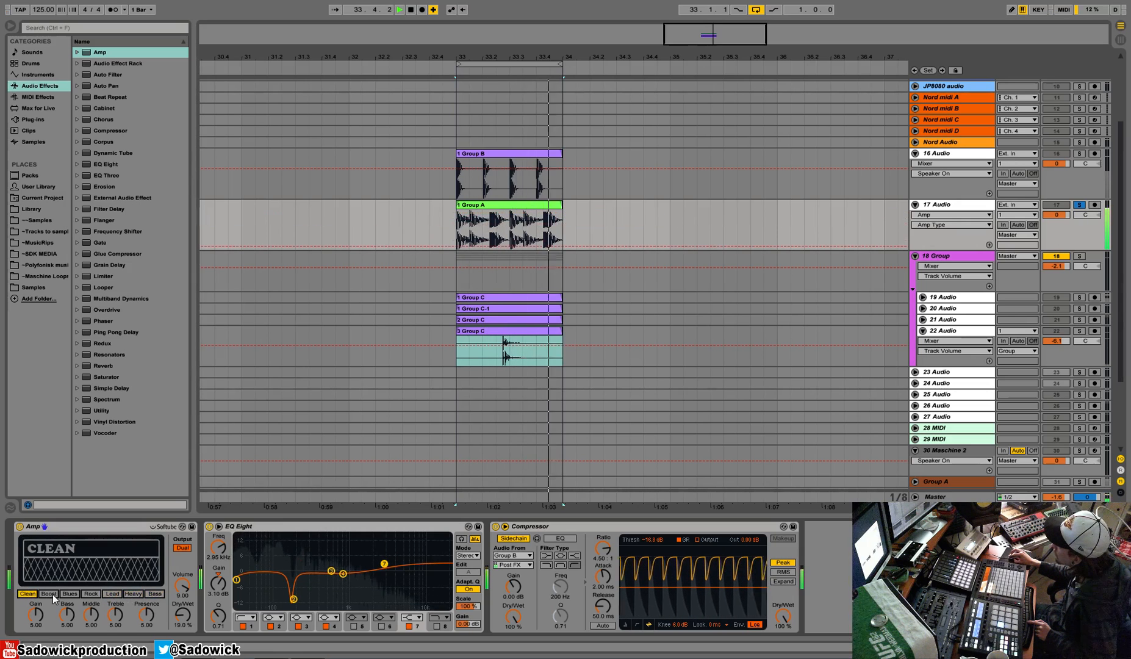
Step: Try the Boost amp type with treble 2.14 and 11.9 % Dry/Wet
left_click(49, 594)
left_click_drag(117, 615, 147, 653)
left_click_drag(180, 613, 181, 646)
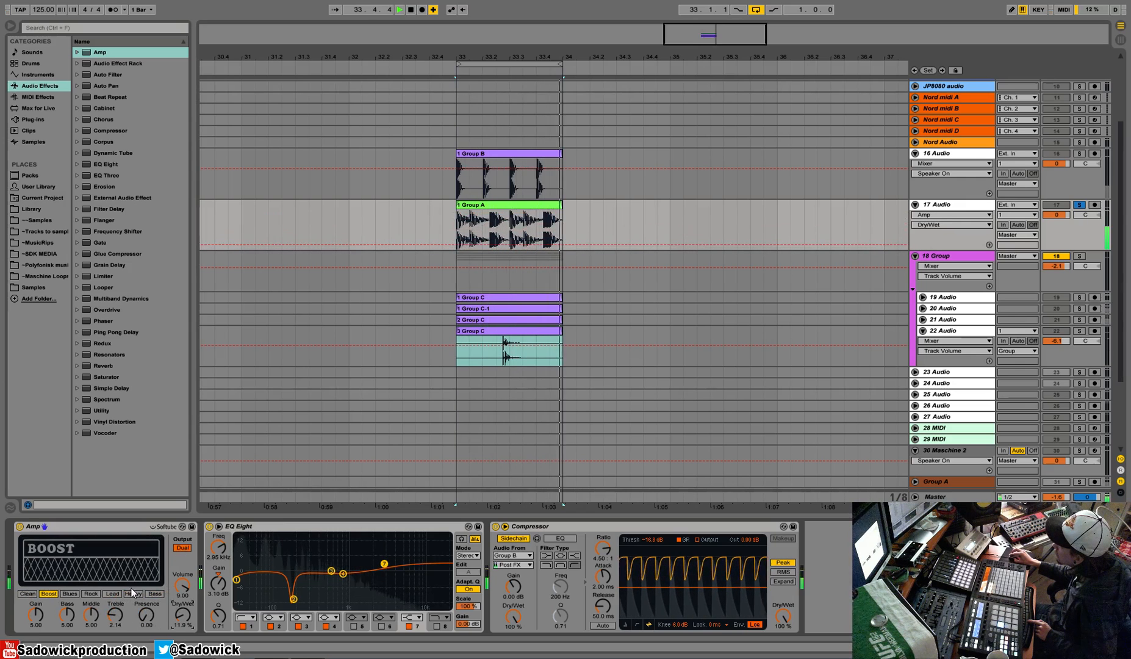
Step: Set the Amp to Blues with treble 5.79, presence 10.0 and 10.3 % Dry/Wet
left_click(69, 594)
left_click_drag(182, 616, 115, 587)
left_click_drag(146, 615, 146, 540)
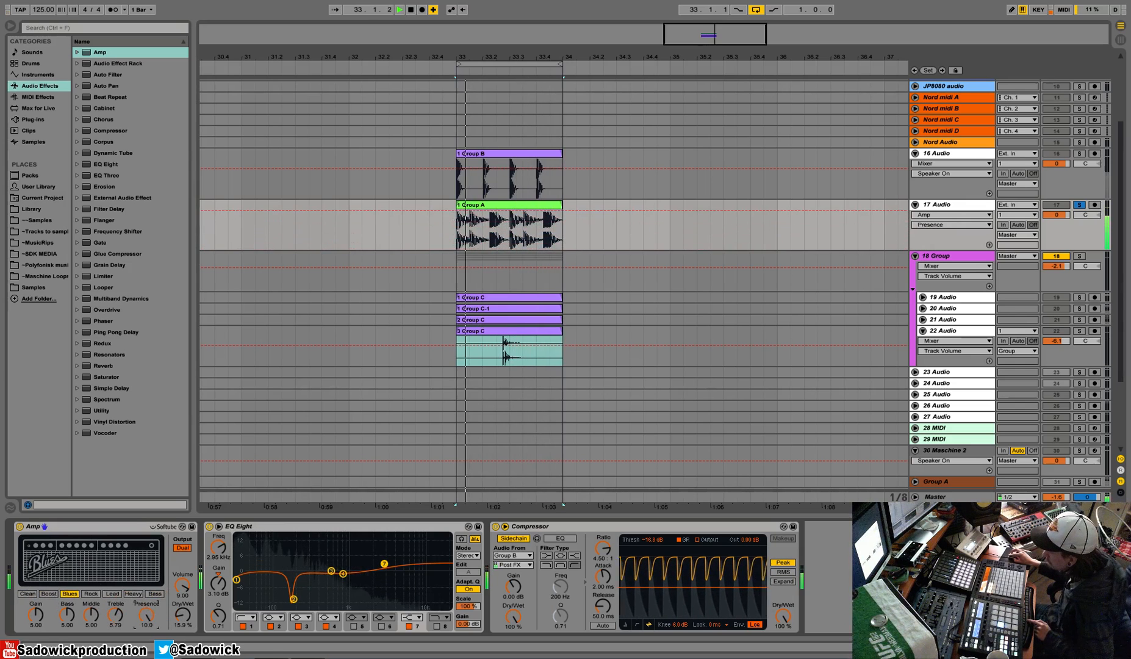
left_click_drag(182, 615, 181, 622)
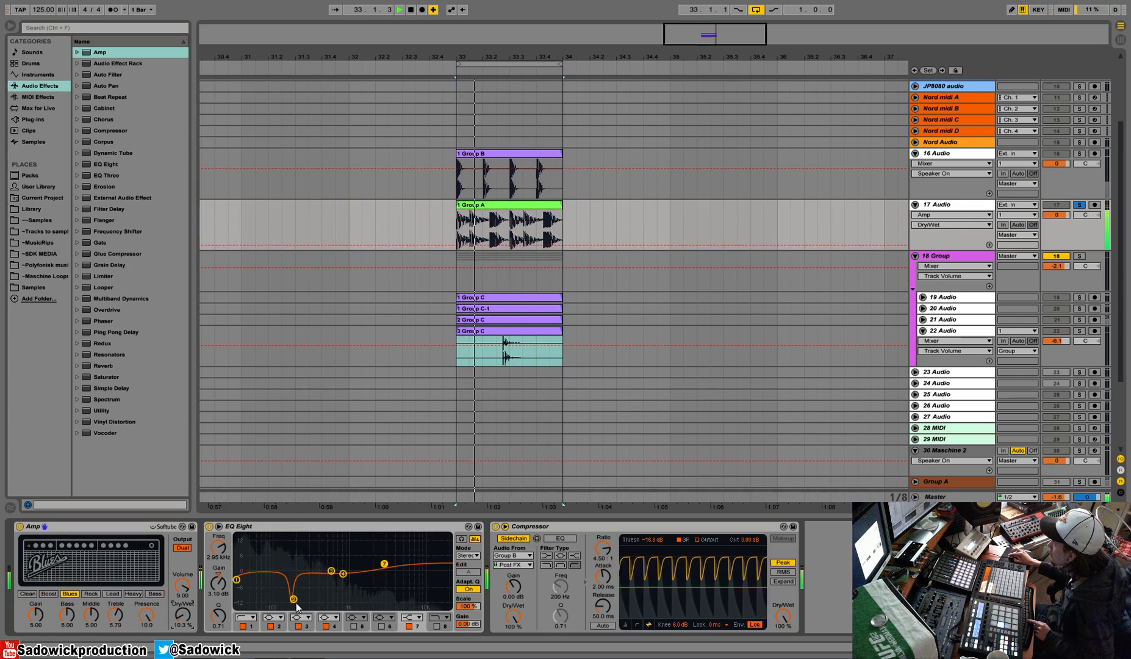
Step: Deepen the EQ Eight's low notch at 170 Hz and insert a Compressor after it with threshold -3.54 dB and makeup off
left_click_drag(294, 600, 293, 608)
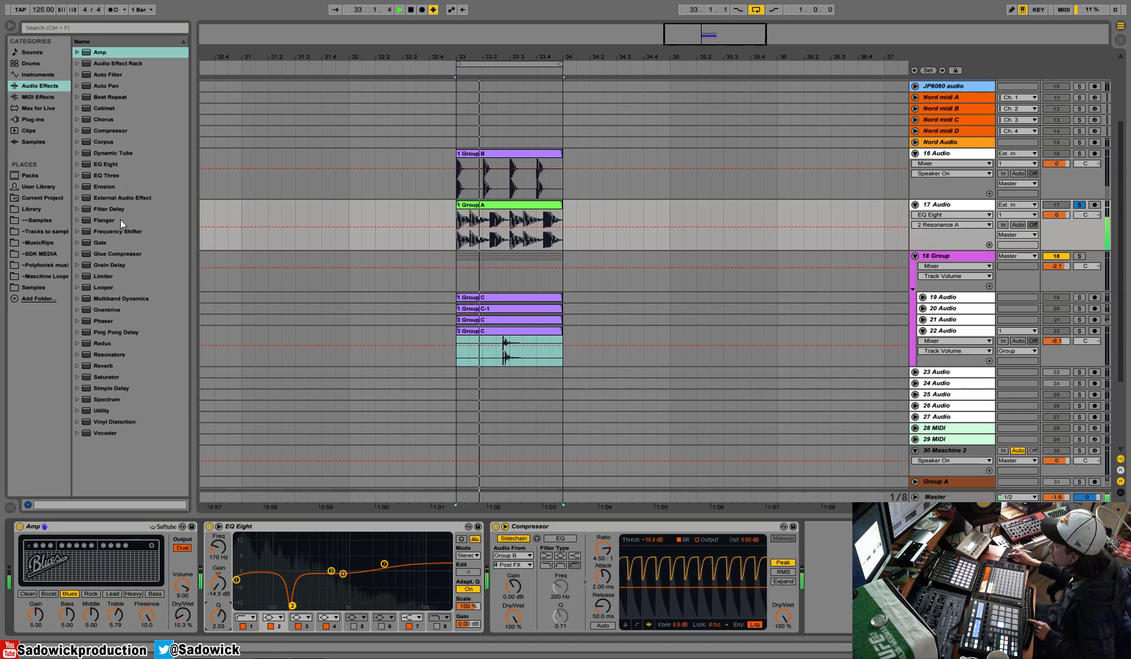
left_click_drag(110, 130, 544, 560)
left_click(607, 540)
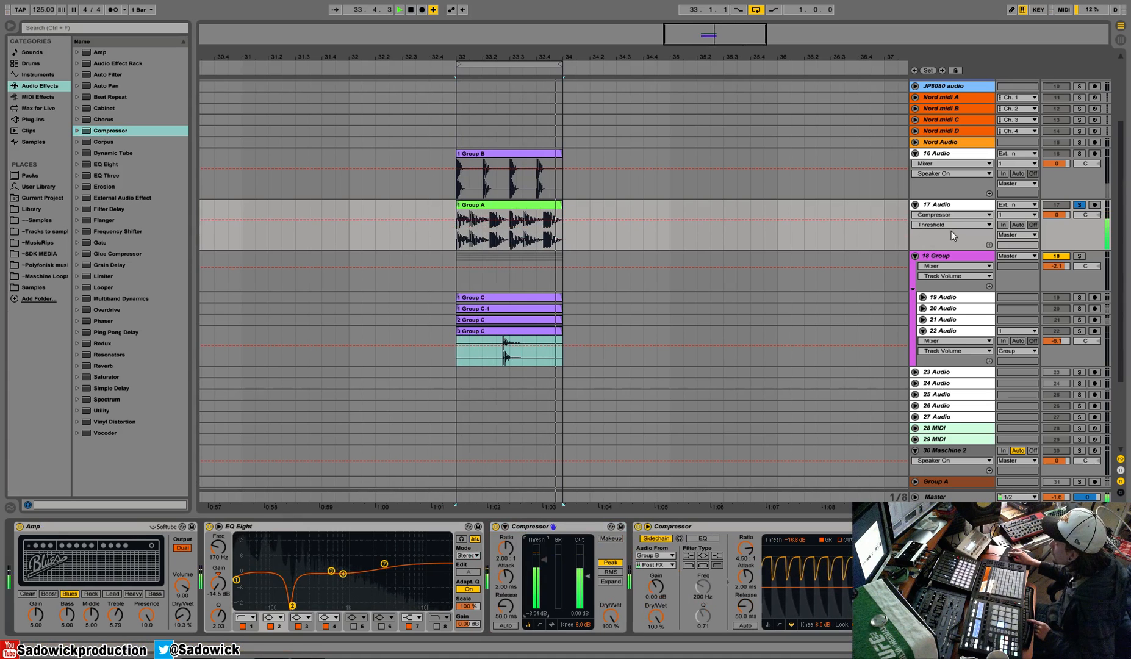
Step: Solo the 16 Audio track, enable and shape its EQ Eight with a deep low notch and a -3.35 dB cut at 395 Hz, and unsolo it
left_click(1079, 153)
left_click(1086, 164)
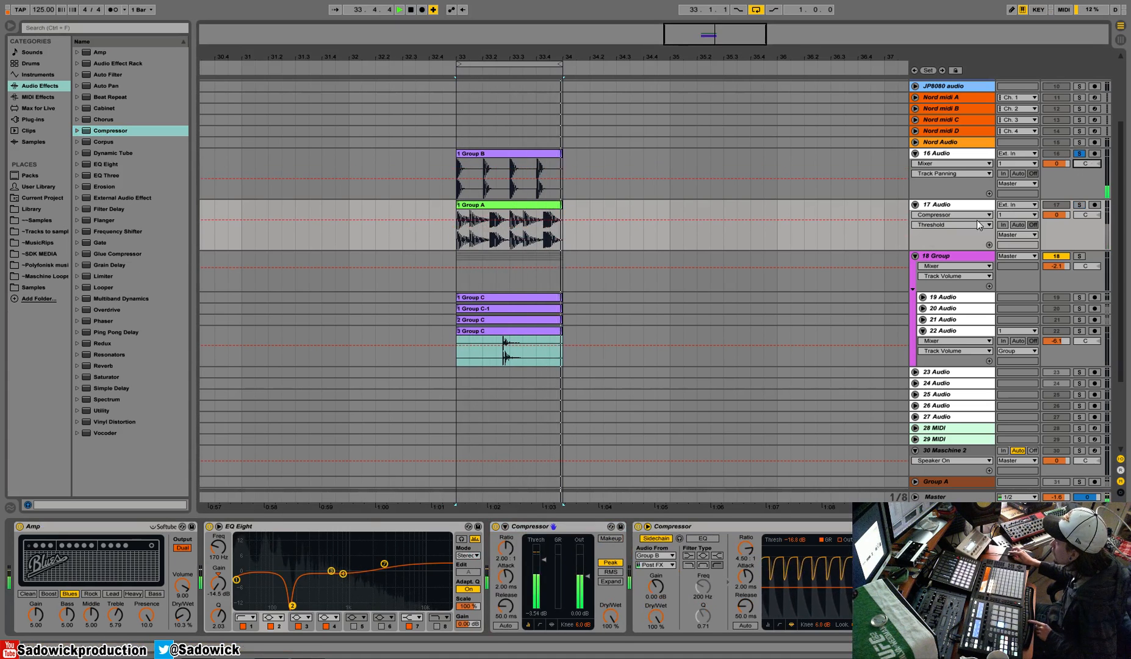
left_click(488, 168)
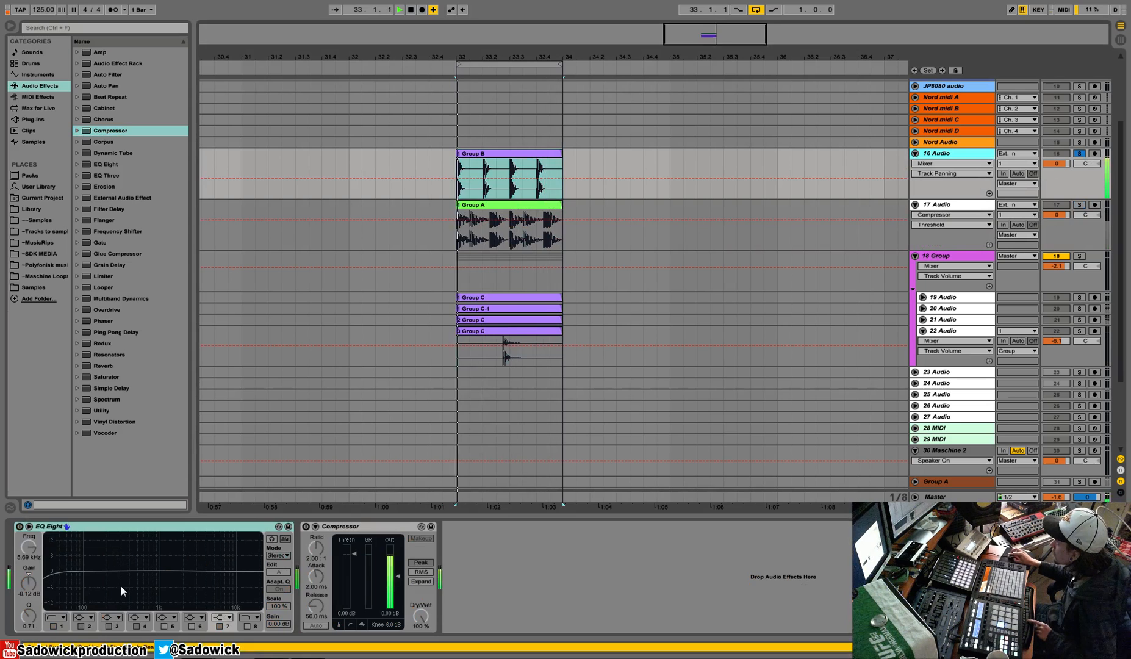
left_click(19, 527)
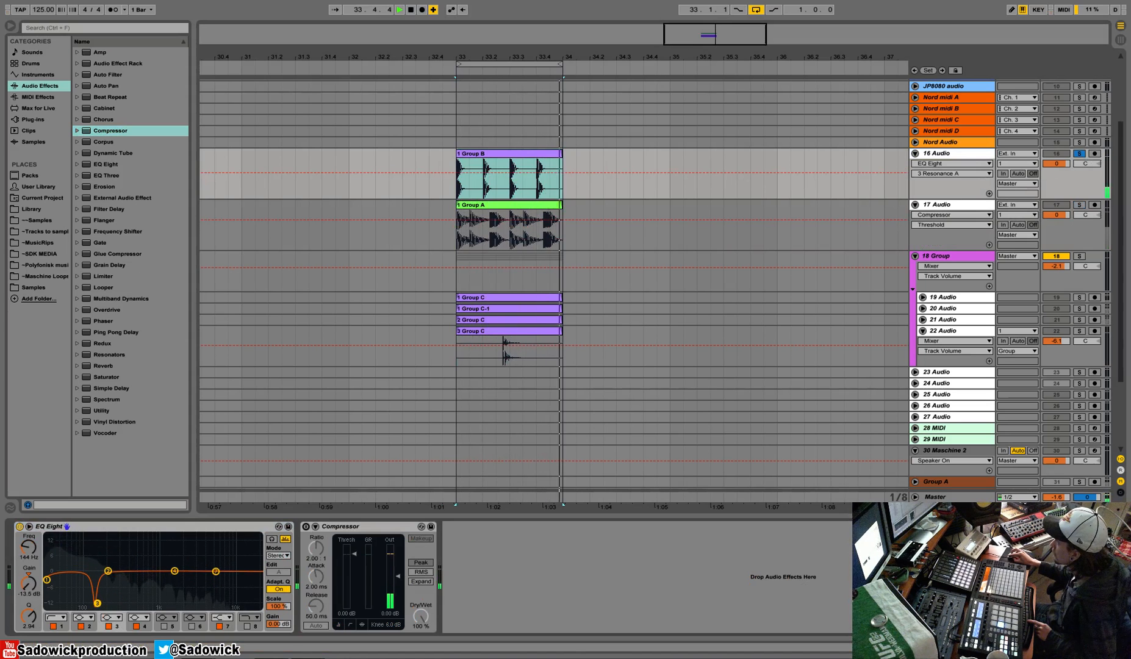
left_click_drag(175, 571, 130, 579)
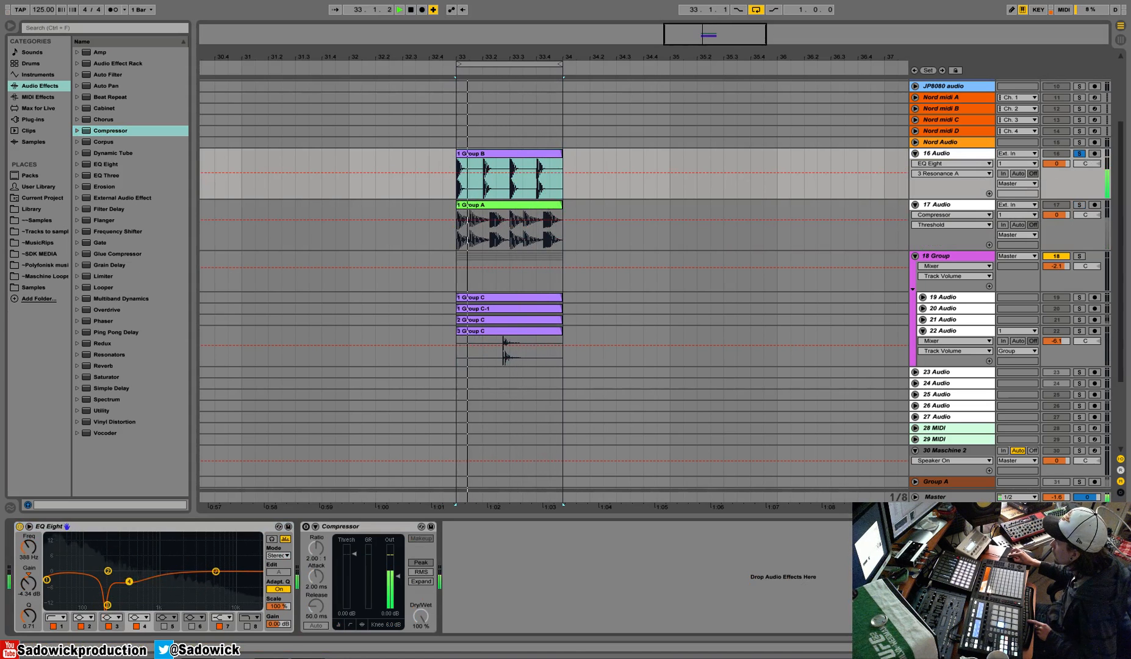
left_click_drag(28, 616, 28, 601)
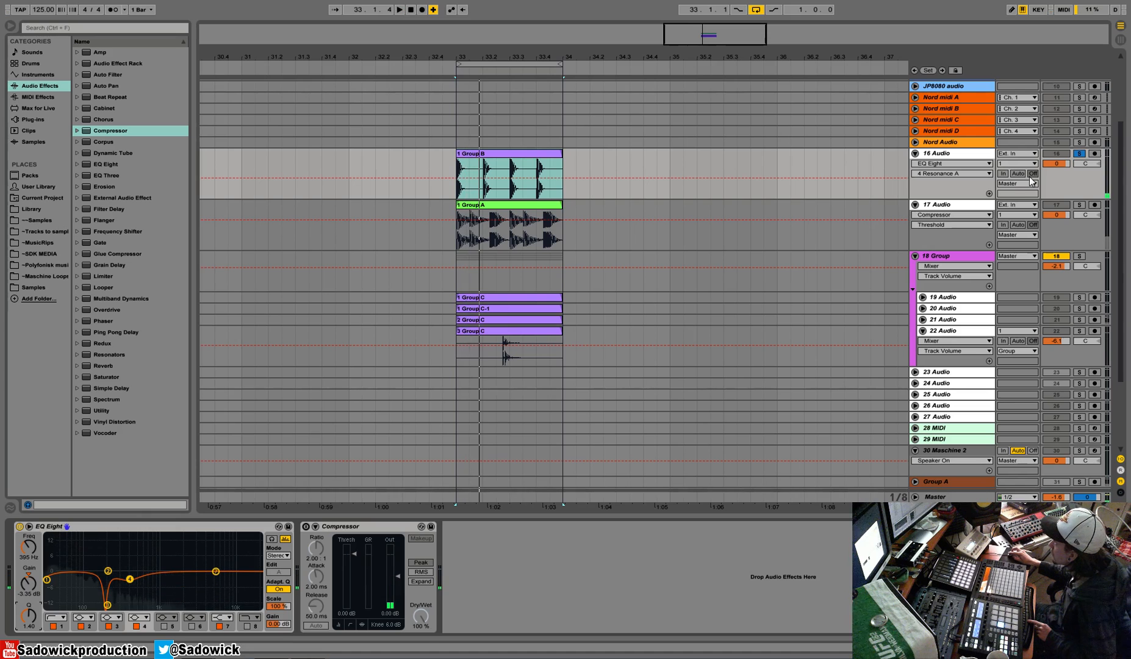
left_click(1081, 154)
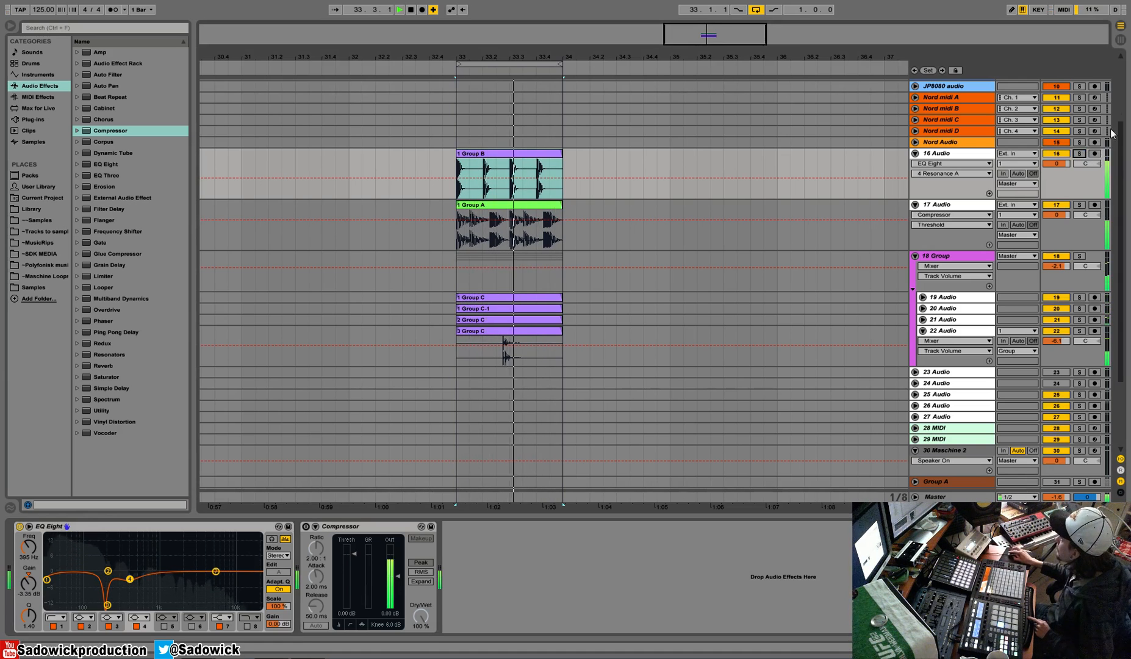
Step: Deactivate the Group C track that carries the live Maschine output
scroll(967, 375, "down", 5)
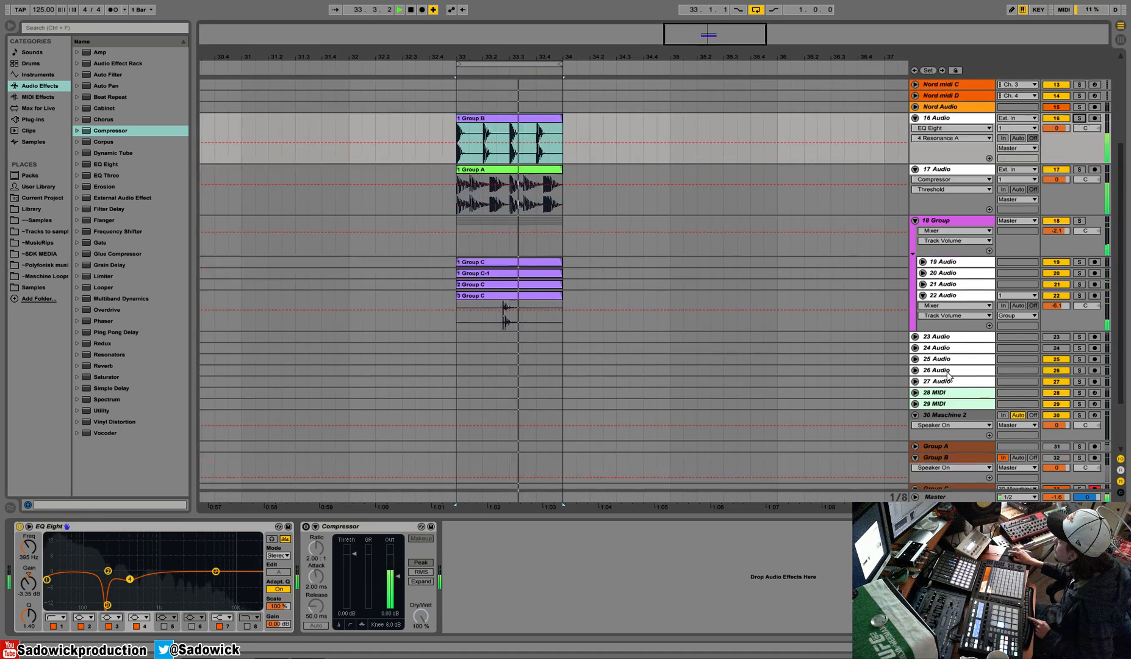
left_click(1057, 423)
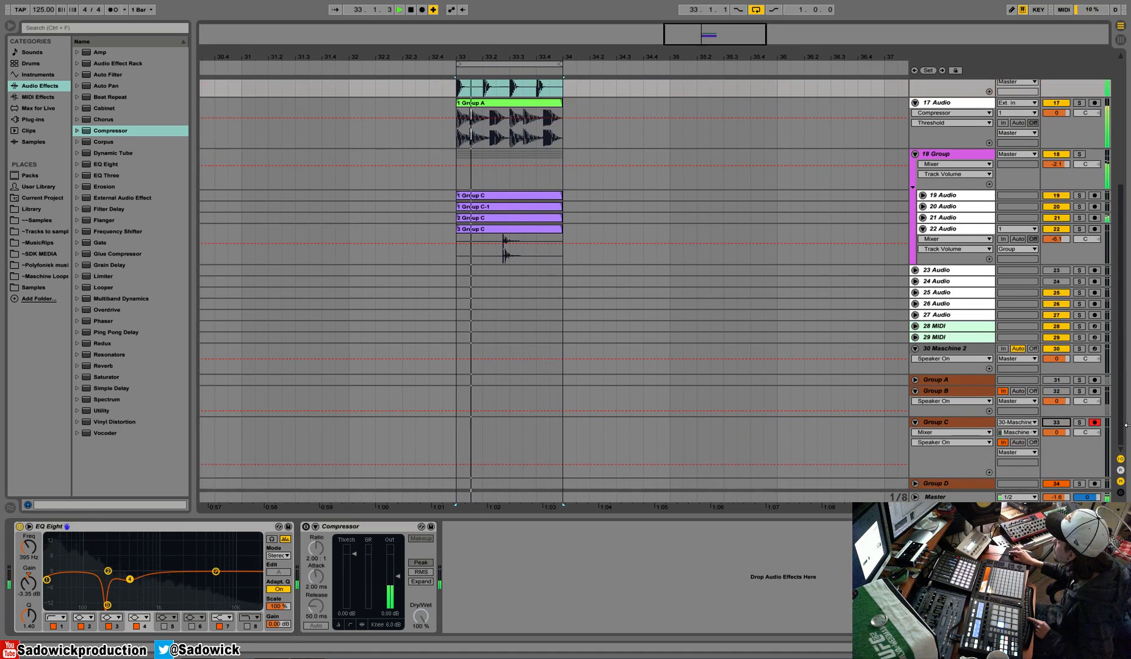
Step: Set the 22 Audio track's volume to -1.3 dB and enable its Compressor with threshold -12.3 dB
left_click(1060, 246)
mouse_move(1059, 240)
left_mouse_down()
mouse_move(1059, 224)
mouse_move(1056, 236)
left_mouse_up()
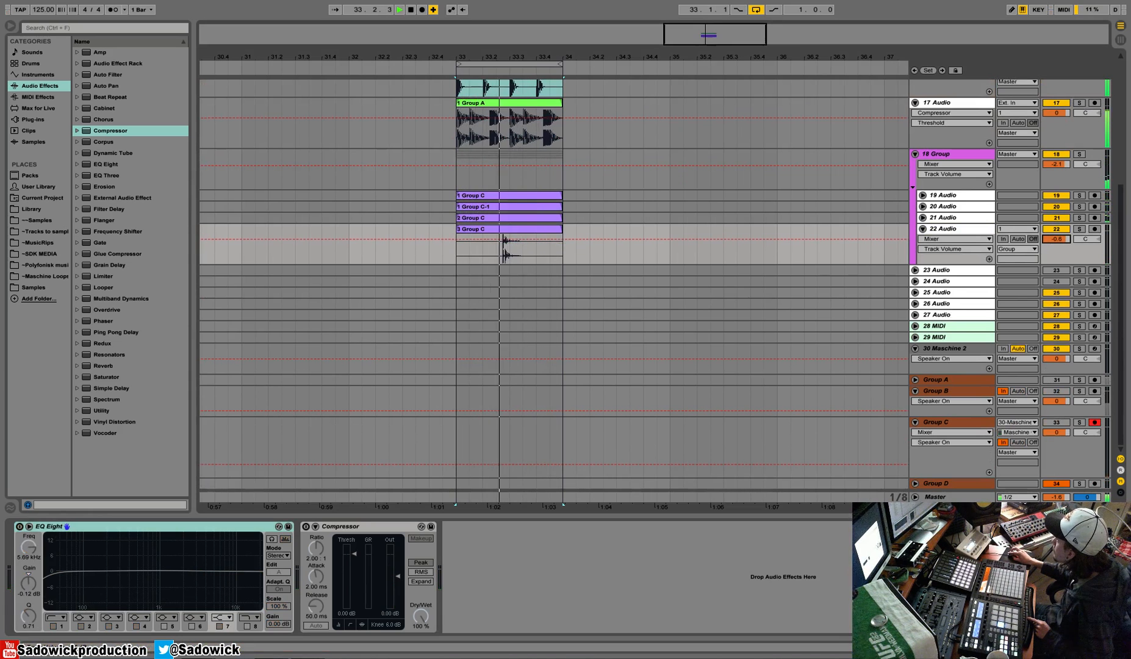
left_click(306, 527)
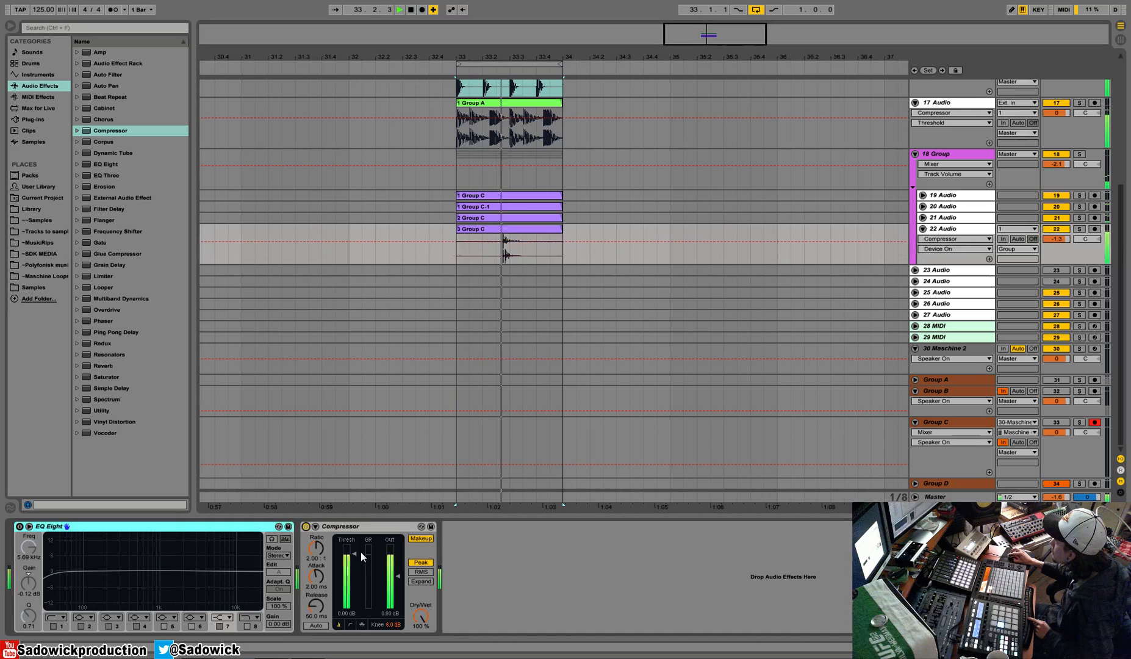
left_click_drag(355, 554, 350, 566)
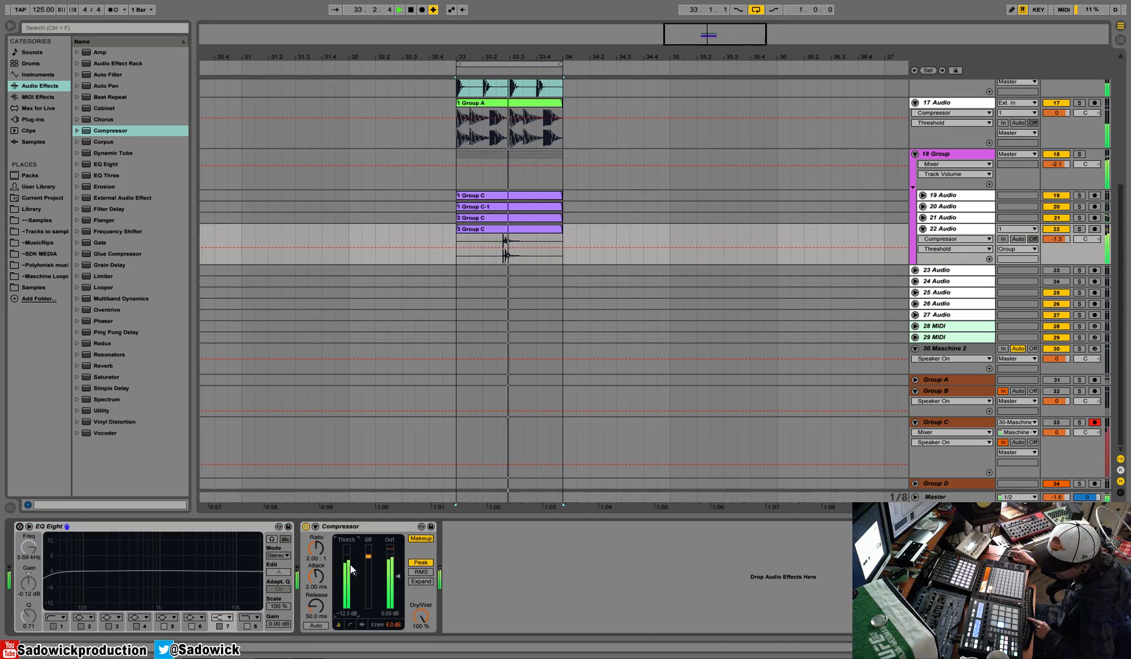
Step: Open the Maschine 2 plug-in window from its track and activate the Group B track
left_click(944, 351)
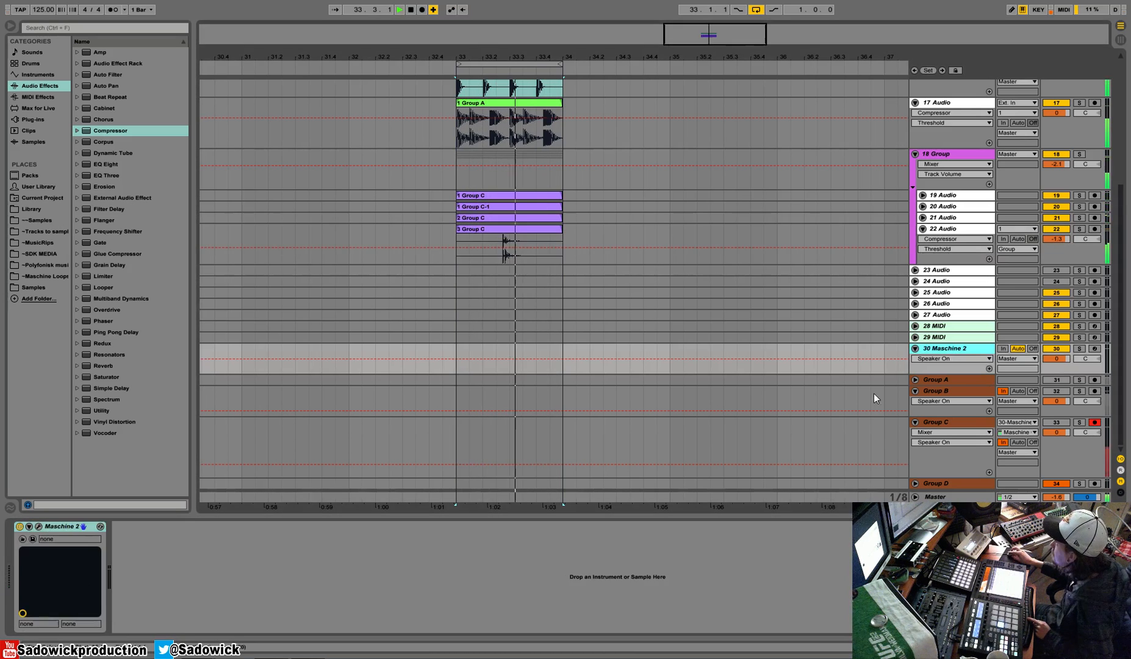
left_click(41, 526)
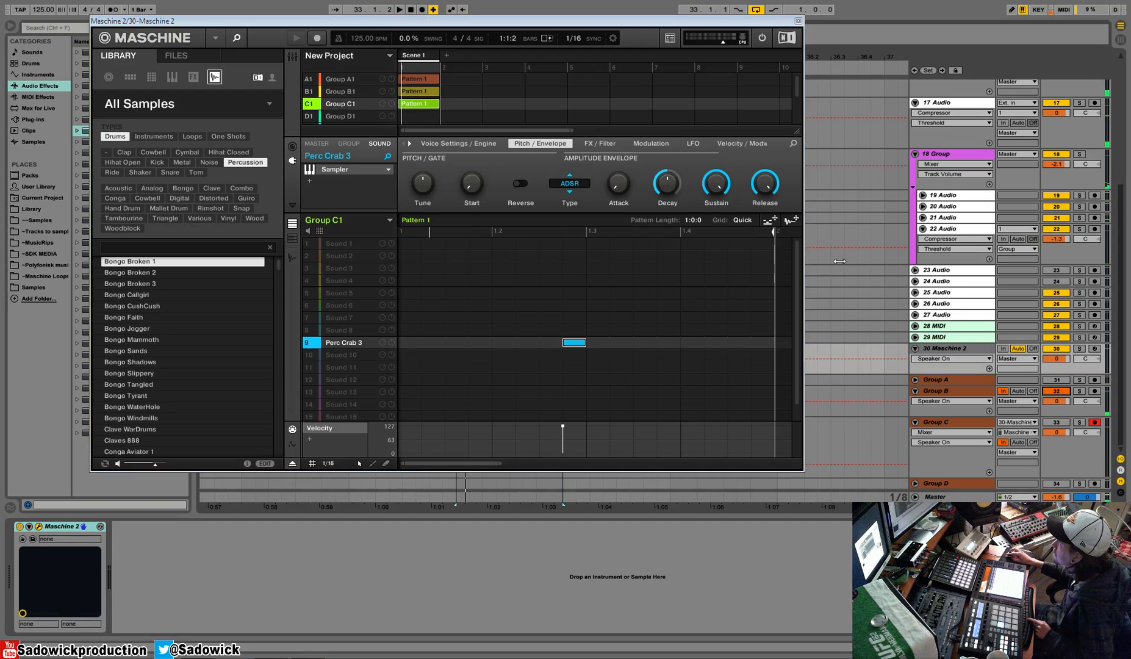
left_click(1055, 405)
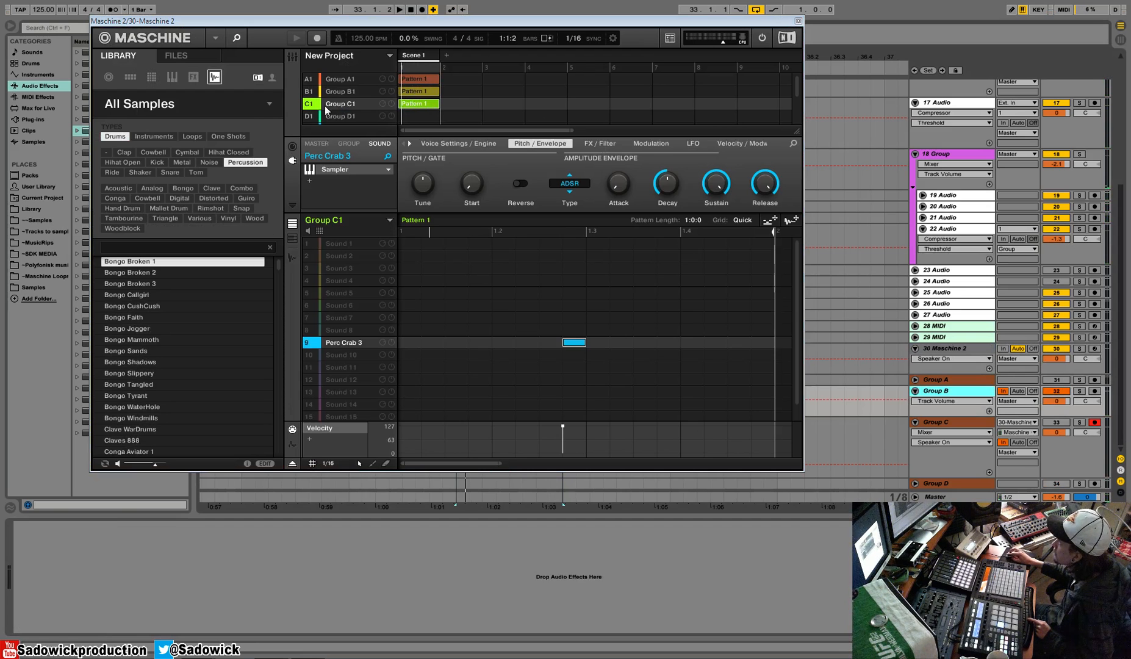
Step: Reset the kick sound in the first slot of Maschine's Group B1
left_click(334, 93)
right_click(351, 243)
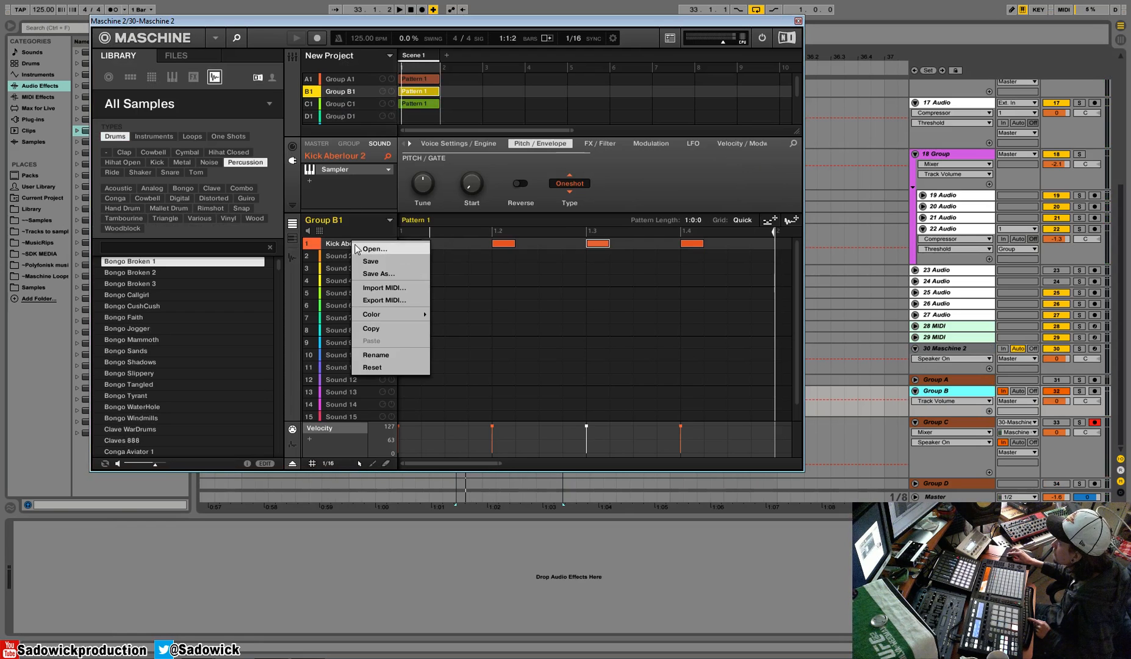
left_click(387, 355)
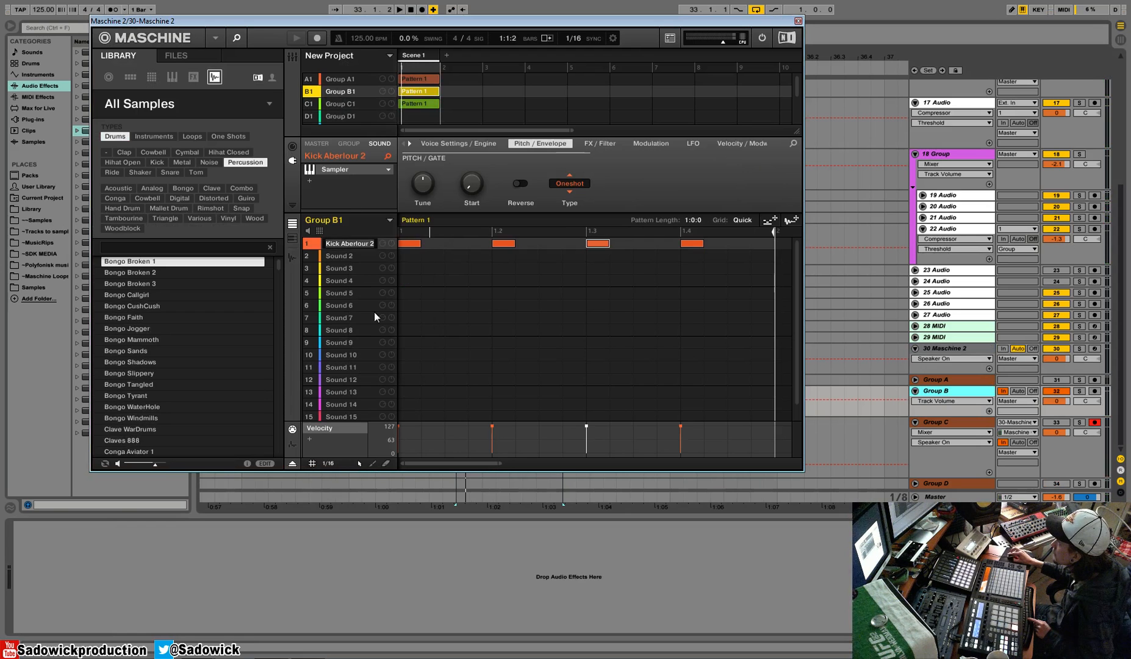
right_click(344, 243)
left_click(366, 368)
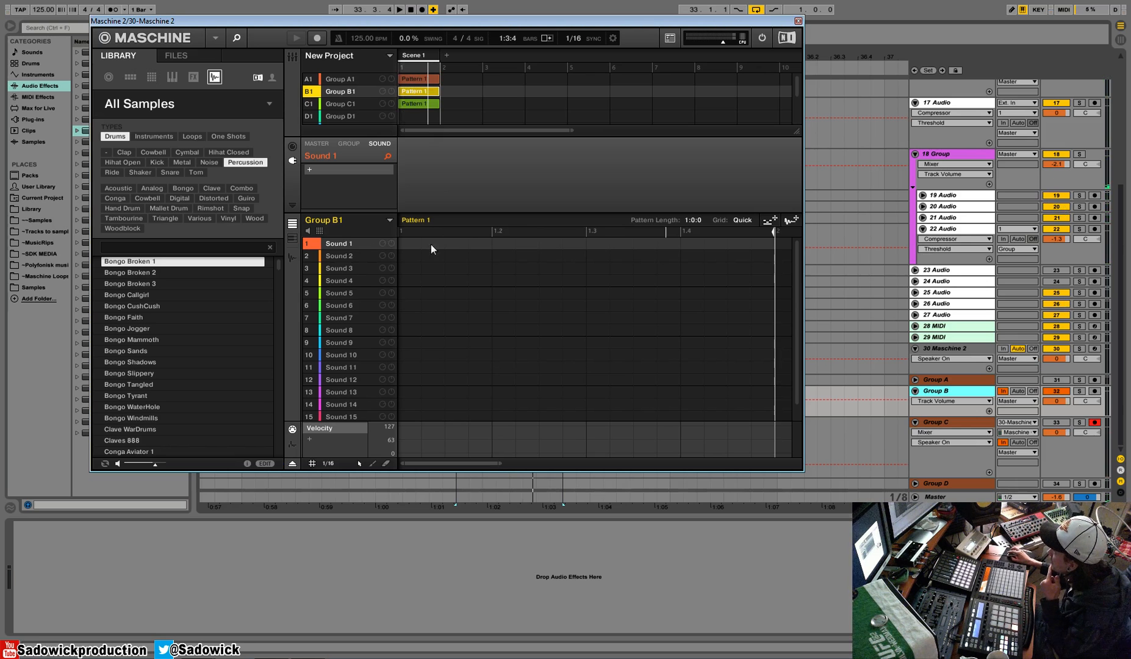
Step: Fold the Group C track and select the Group B track
left_click(1059, 458)
left_click(961, 392)
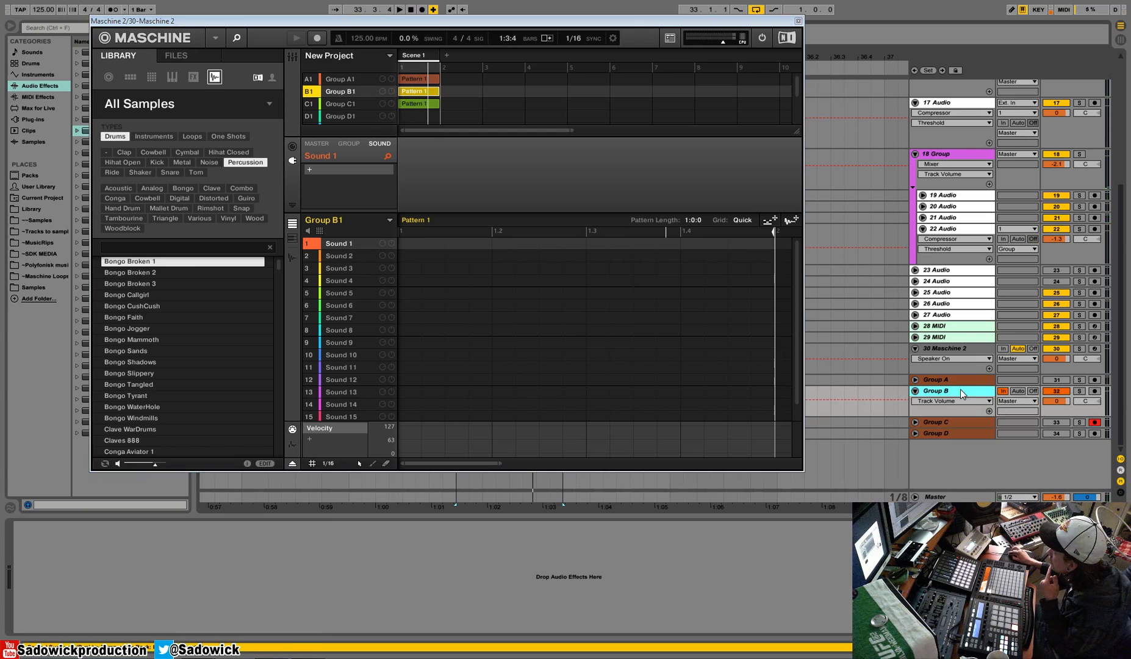
Step: Filter Maschine's sample library to the Clap category of Drums
left_click(218, 136)
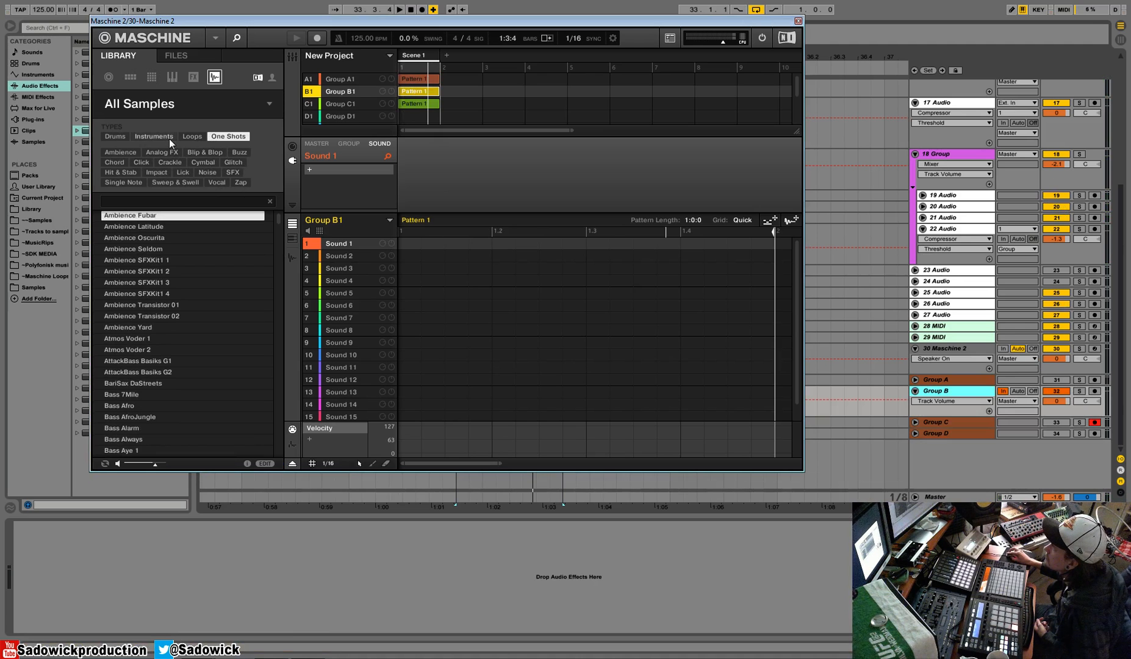
left_click(140, 136)
left_click(115, 136)
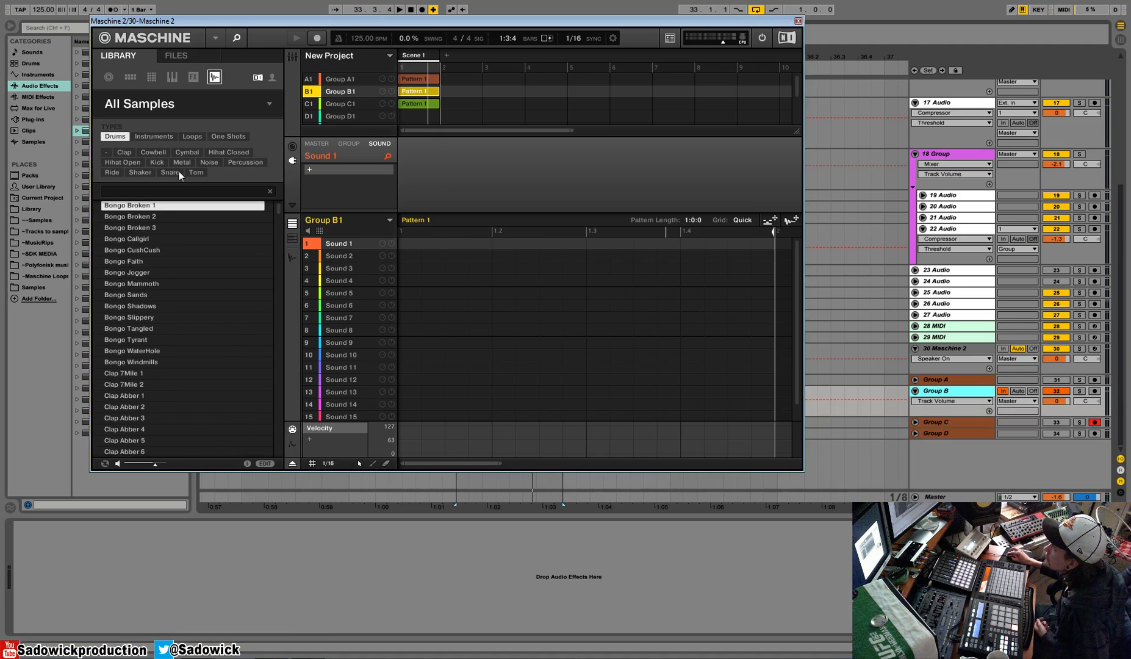
left_click(130, 151)
Step: Audition the clap samples and load Clap Bon Voyage into the first sound slot of Group B1
scroll(159, 261, "down", 2)
key("Down")
key("Down")
key("Down")
key("Down")
key("Down")
key("Down")
key("Down")
key("Down")
key("Down")
key("Down")
key("Down")
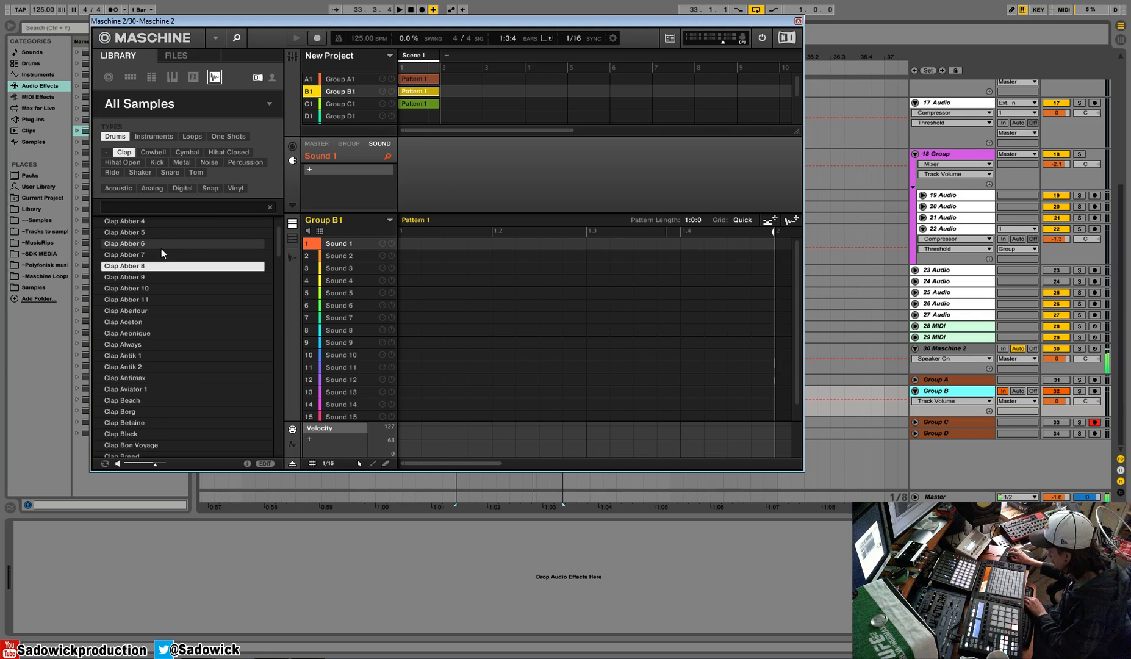
key("Down")
key("Down")
key("Down")
key("Down")
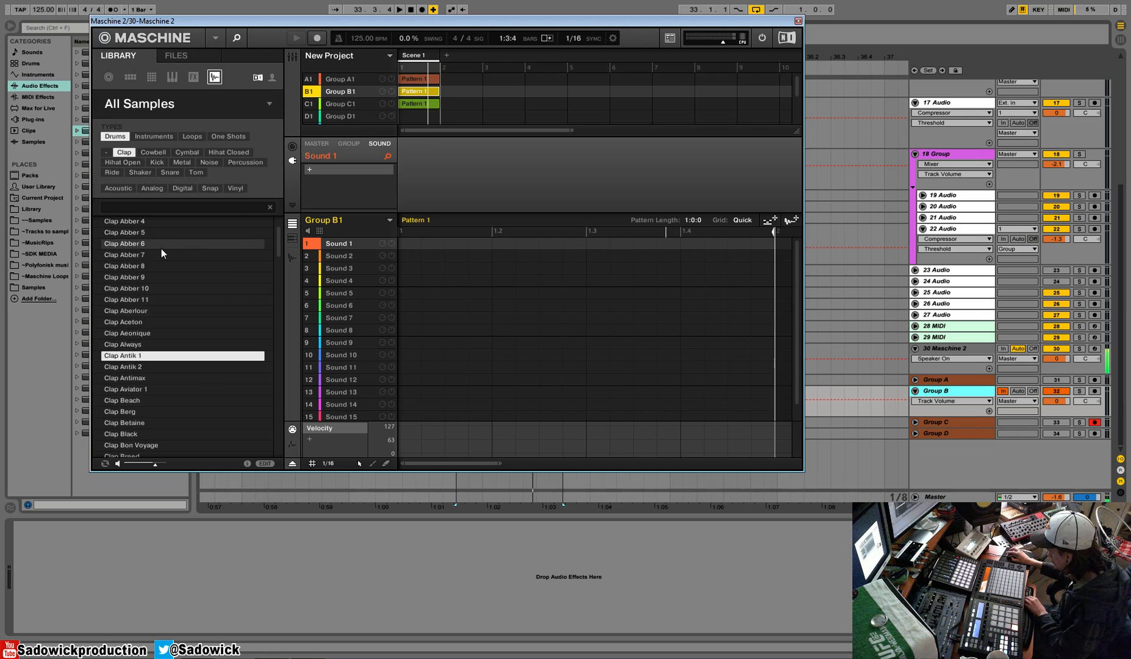
key("Down")
key("Down")
key("Down")
key("Down")
key("Down")
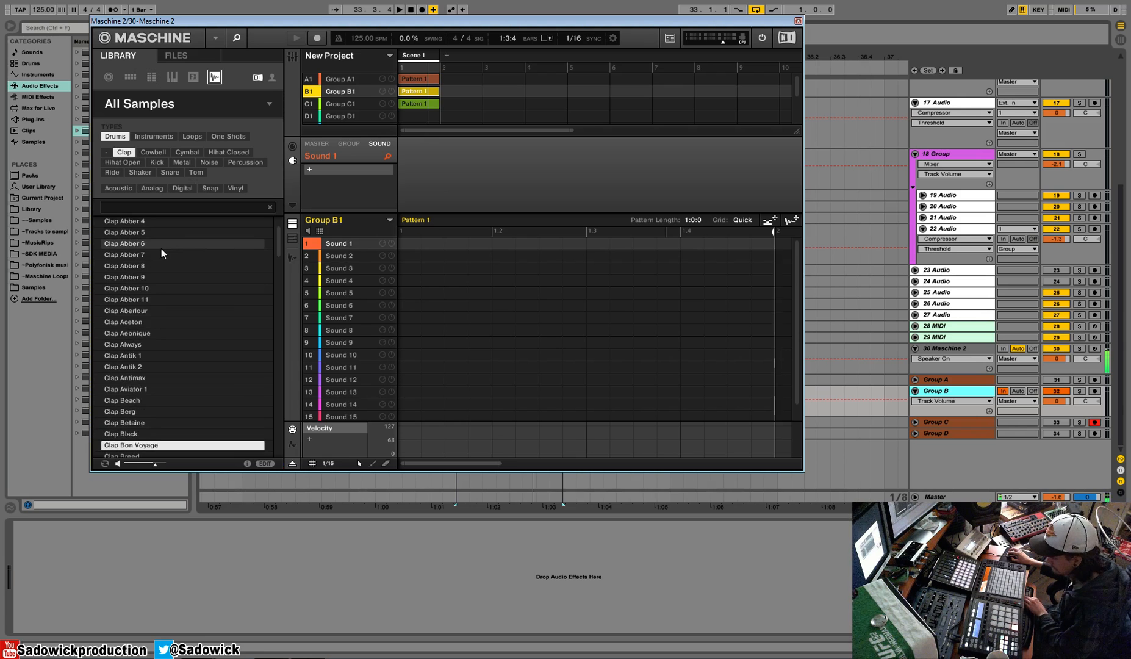
left_click_drag(123, 437, 345, 243)
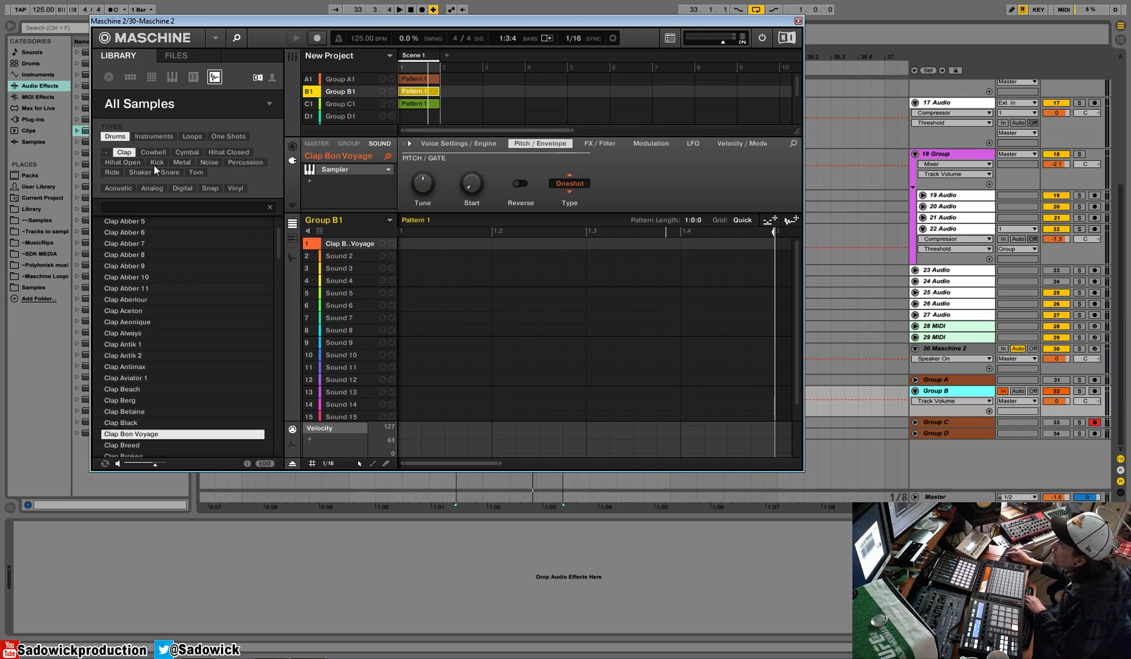
Step: Find closed hi-hat samples and load ClosedHH Aceton 1 into slot 5 and ClosedHH Aeonique 1 into slot 6
left_click(164, 152)
left_click(186, 152)
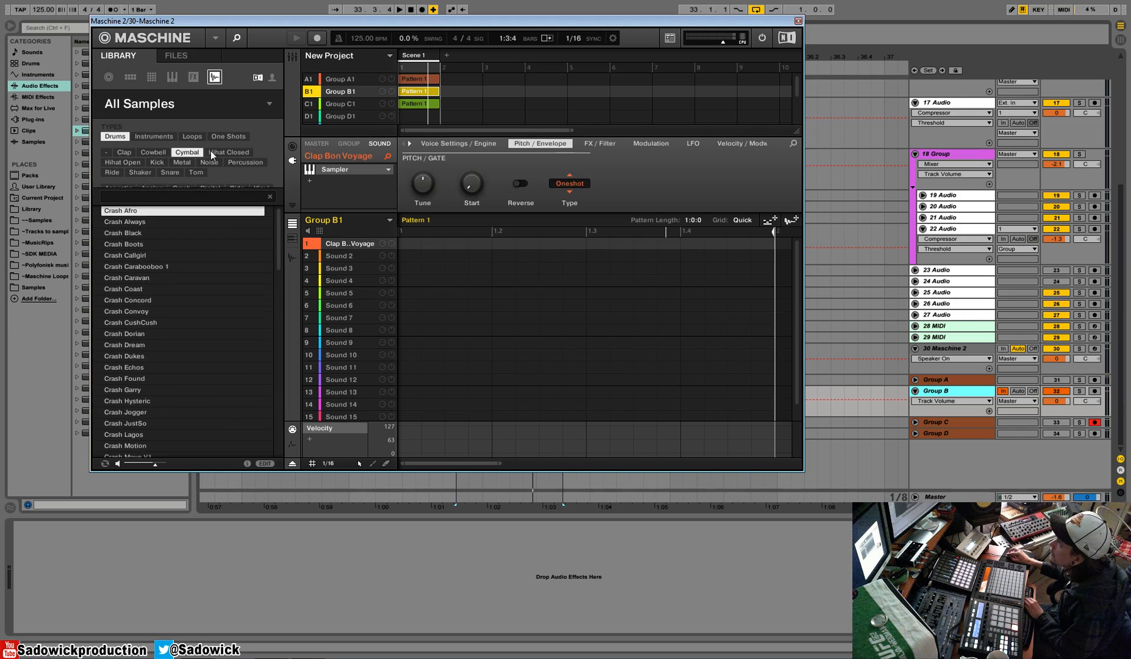
left_click(230, 152)
left_click(167, 299)
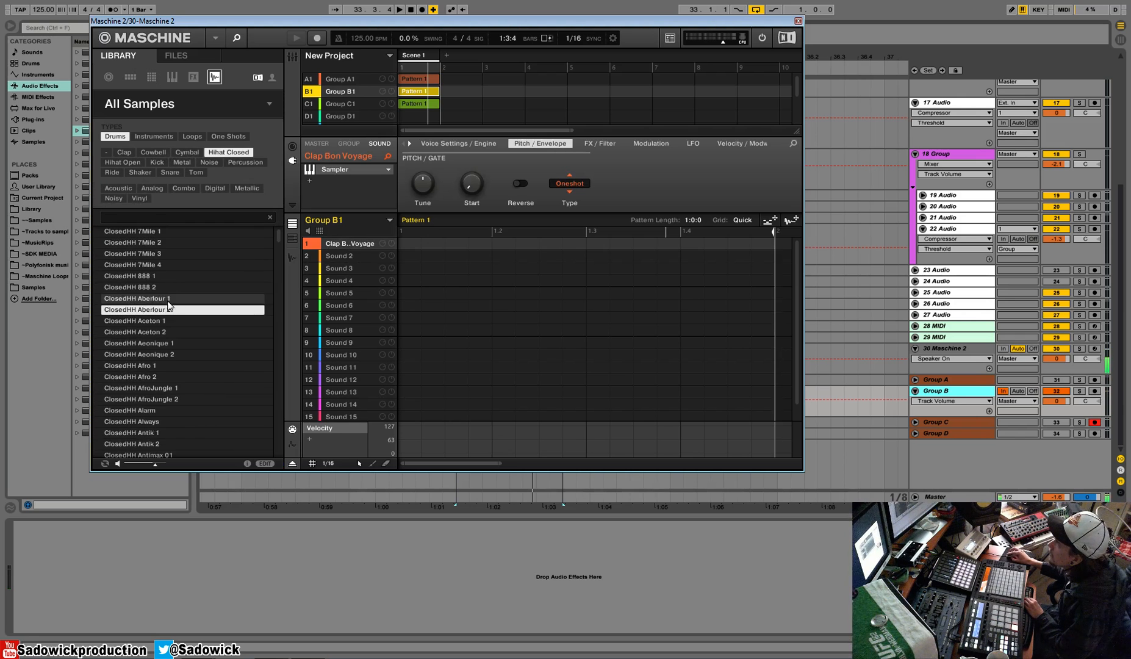
key("Down")
key("Down")
key("Down")
left_click_drag(177, 320, 355, 292)
left_click_drag(214, 344, 342, 305)
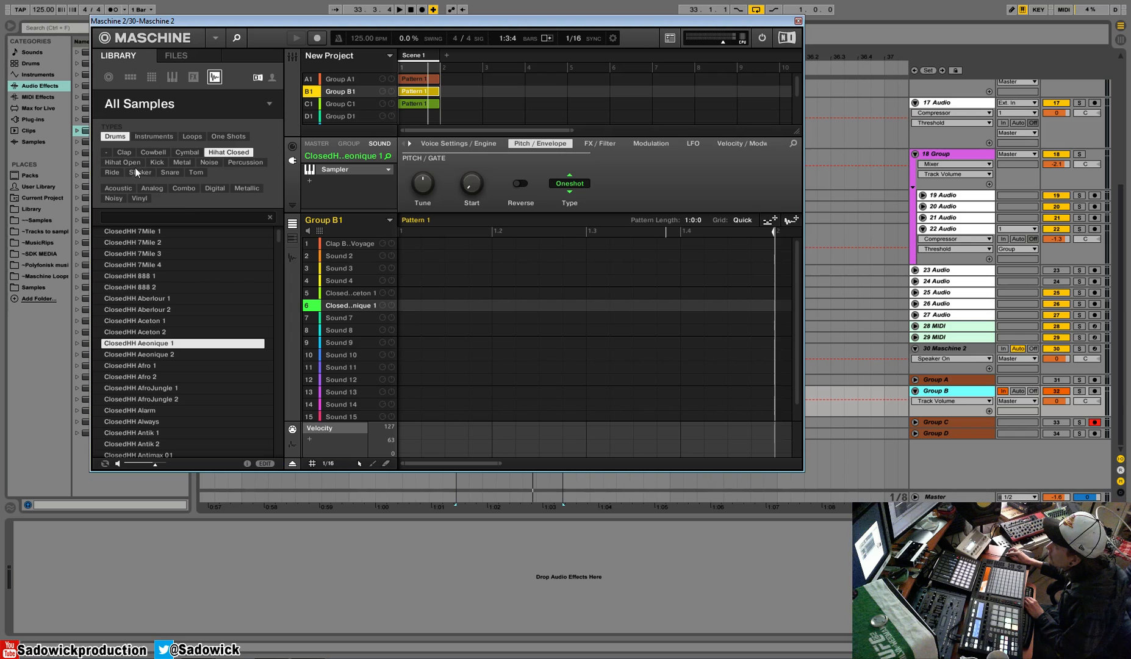
Step: Audition the snare samples in the library and load Snare 888 1 into slot 9
left_click(237, 162)
left_click(212, 163)
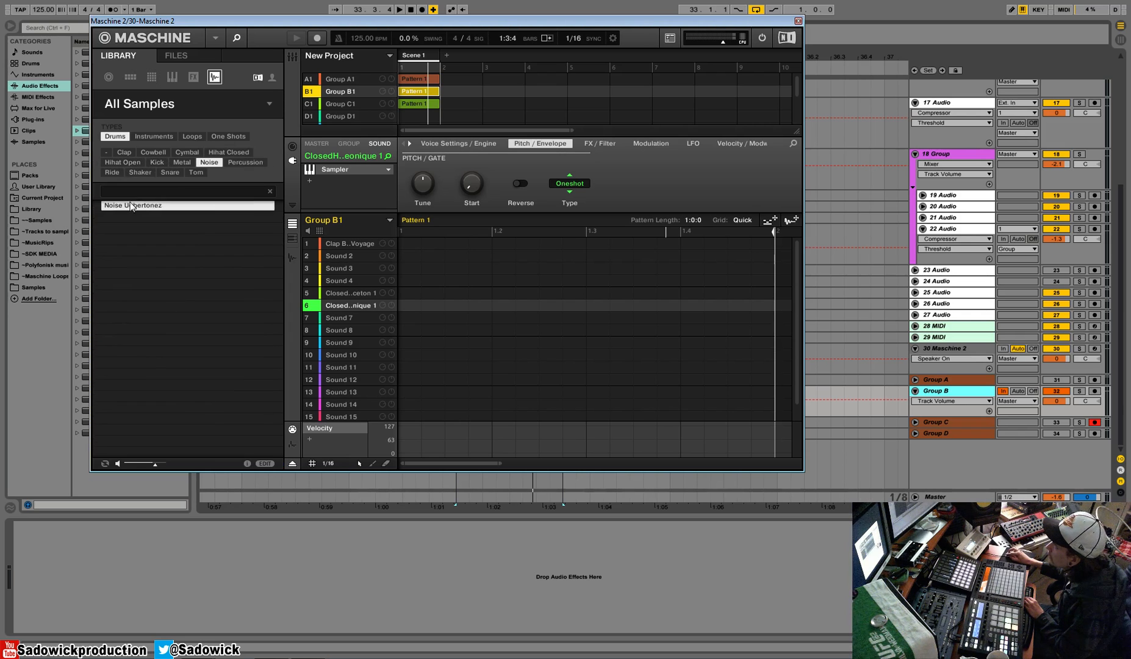
left_click(161, 173)
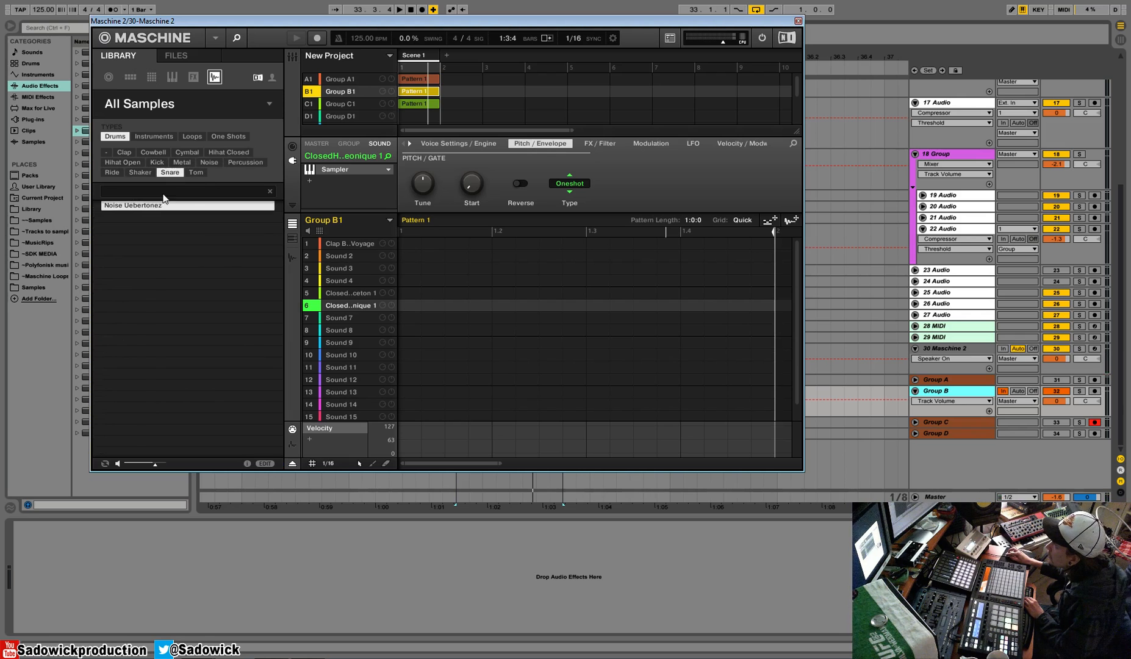
left_click(155, 265)
key("Down")
key("Down")
key("Down")
key("Down")
key("Down")
key("Down")
key("Up")
key("Down")
left_click_drag(127, 330, 357, 341)
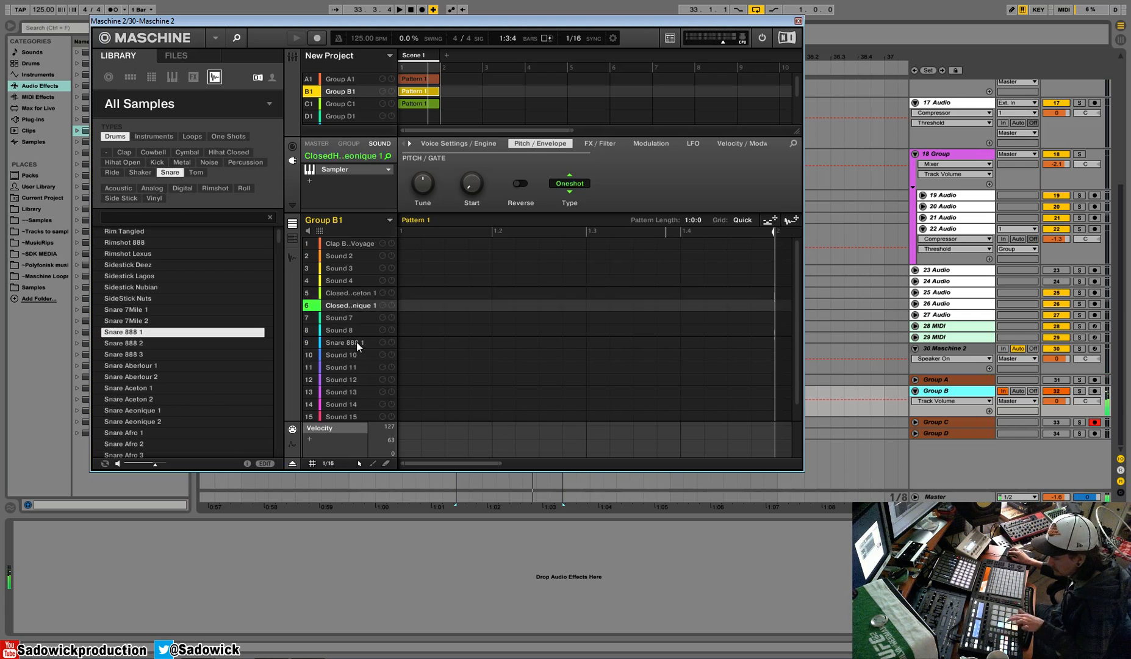
Step: Audition further snare samples and the HiTom Blossom samples in the drum library
left_click(204, 376)
key("Down")
key("Down")
key("Down")
key("Down")
key("Down")
key("Down")
key("Down")
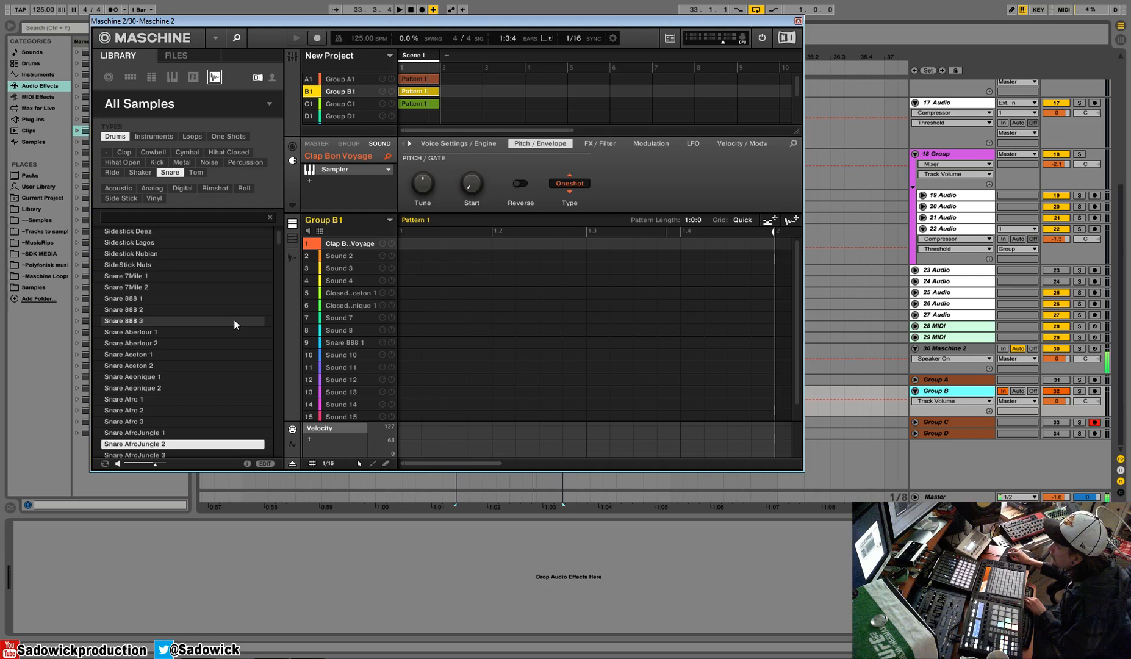
left_click(196, 172)
left_click(173, 291)
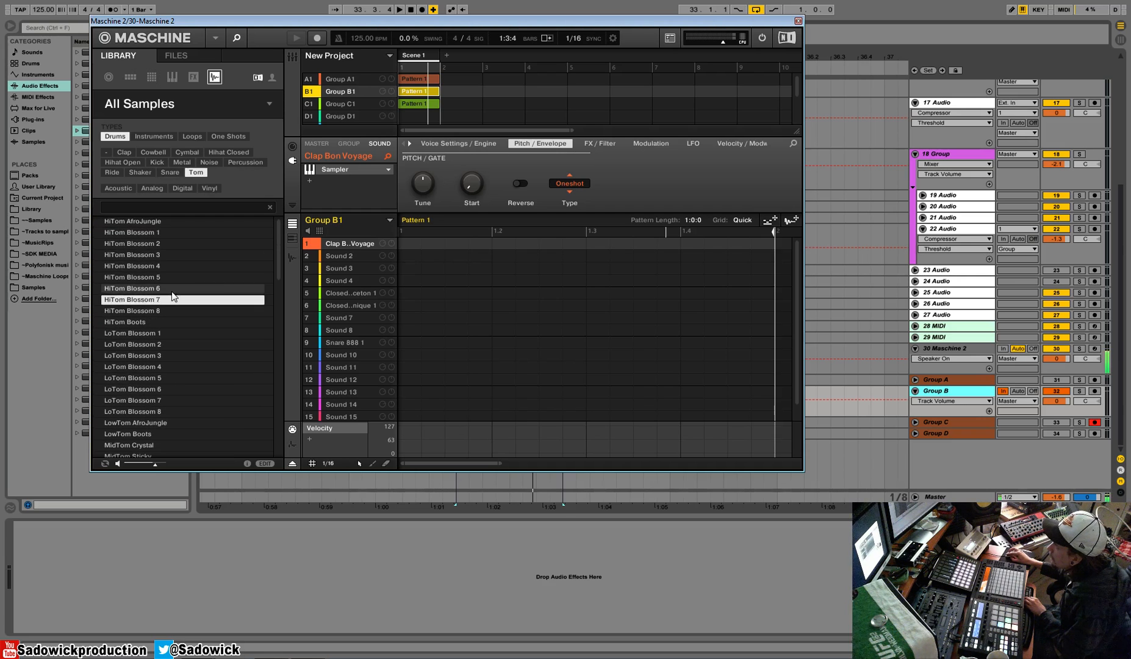
key("Down")
key("Down")
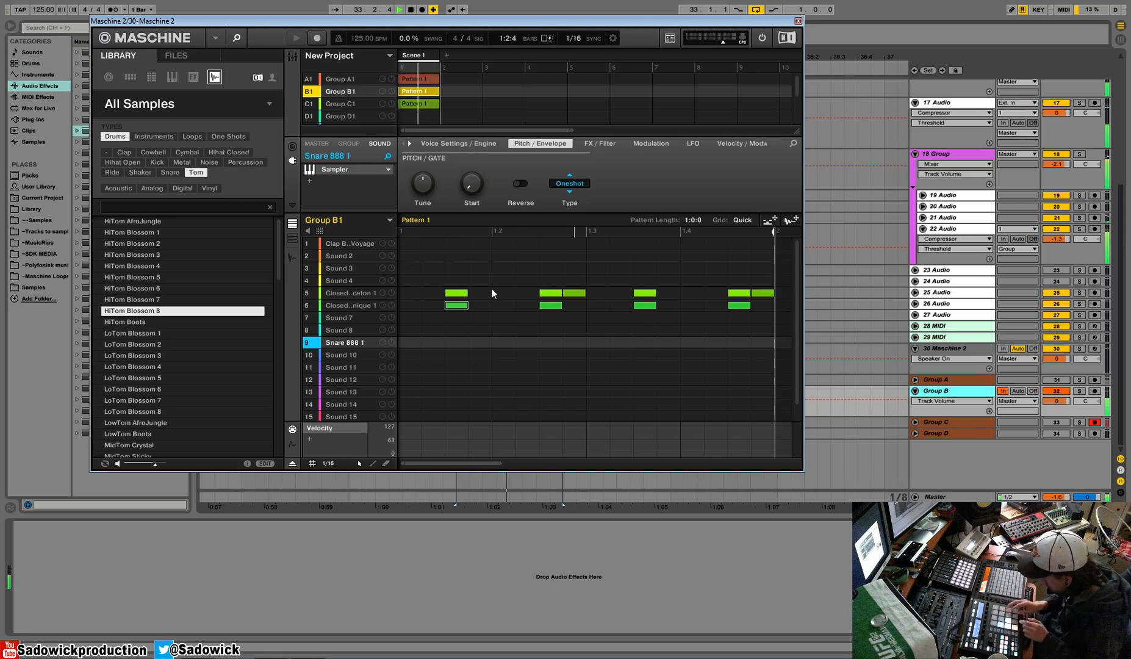
Step: Solo the Group B track and align the two clap notes in Pattern 1 to beats 1.2 and 1.4
left_click(1080, 391)
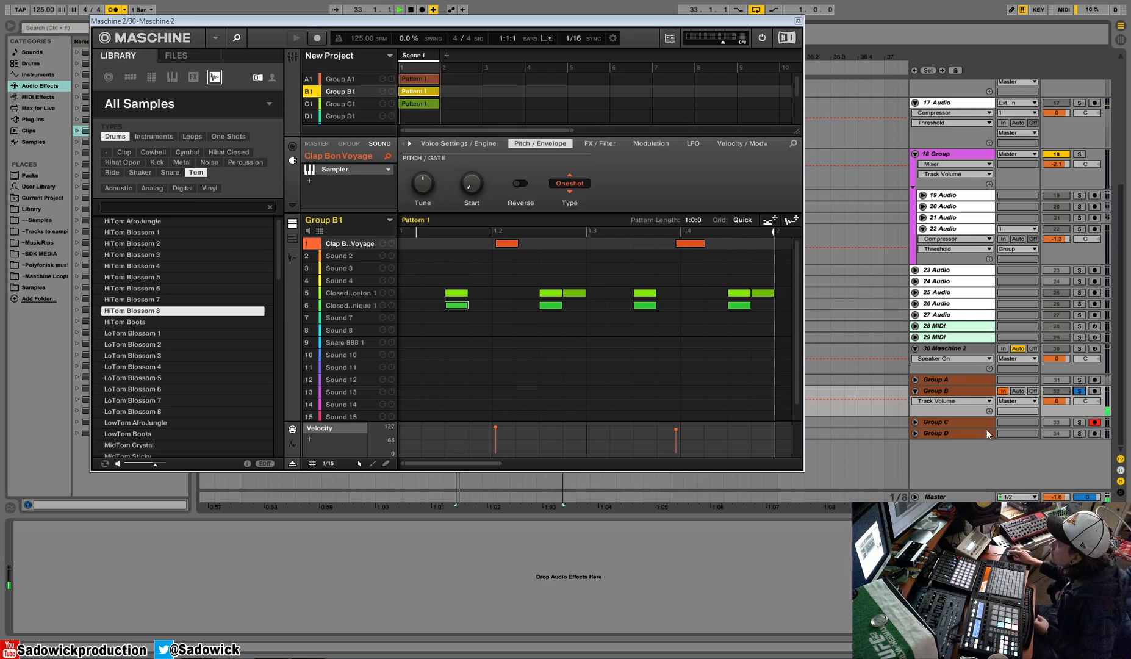
left_click_drag(500, 248, 498, 243)
left_click_drag(691, 243, 695, 245)
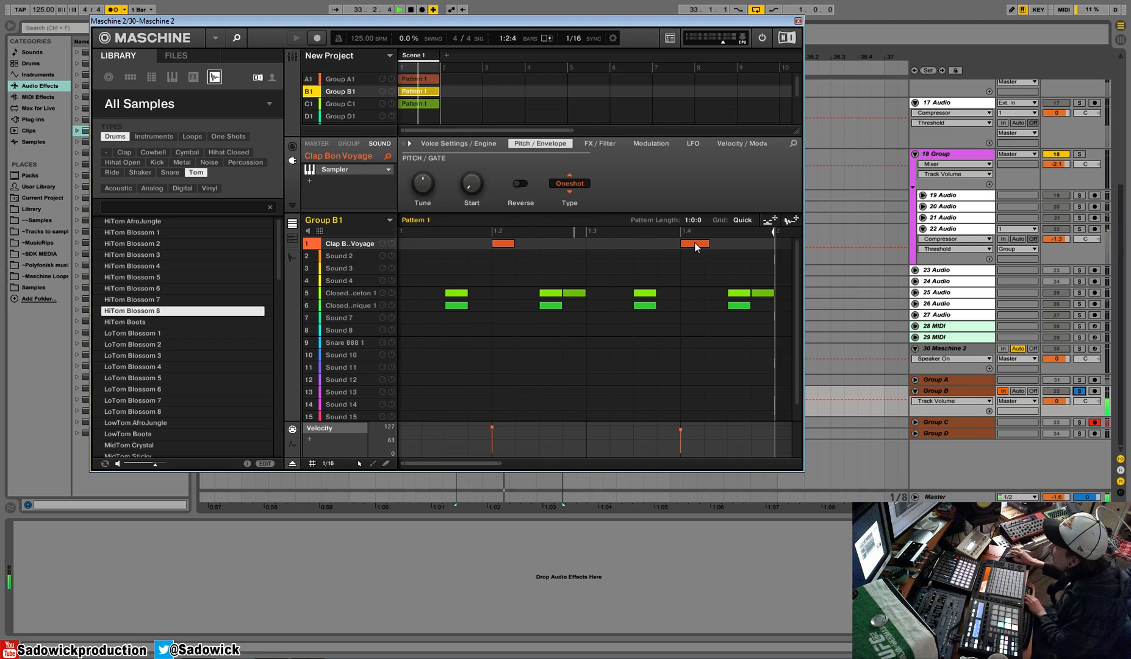
left_click(504, 244)
mouse_move(505, 249)
left_mouse_down()
mouse_move(476, 251)
mouse_move(506, 247)
left_mouse_up()
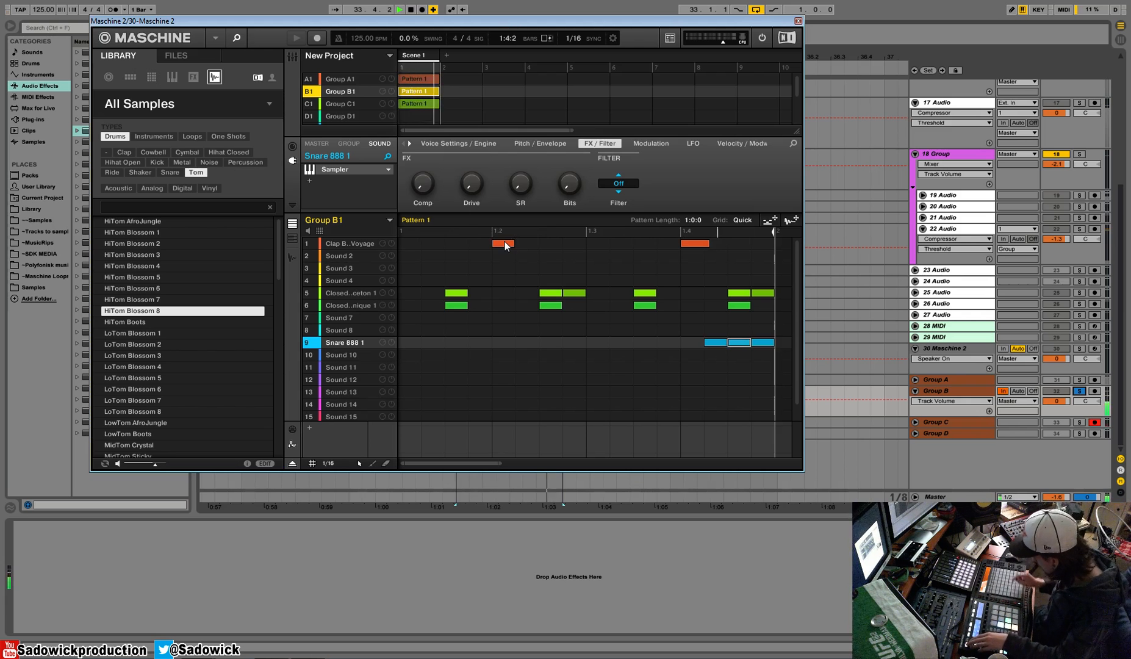
Step: Unsolo the Group B track and close the Maschine 2 plug-in window
left_click(1080, 391)
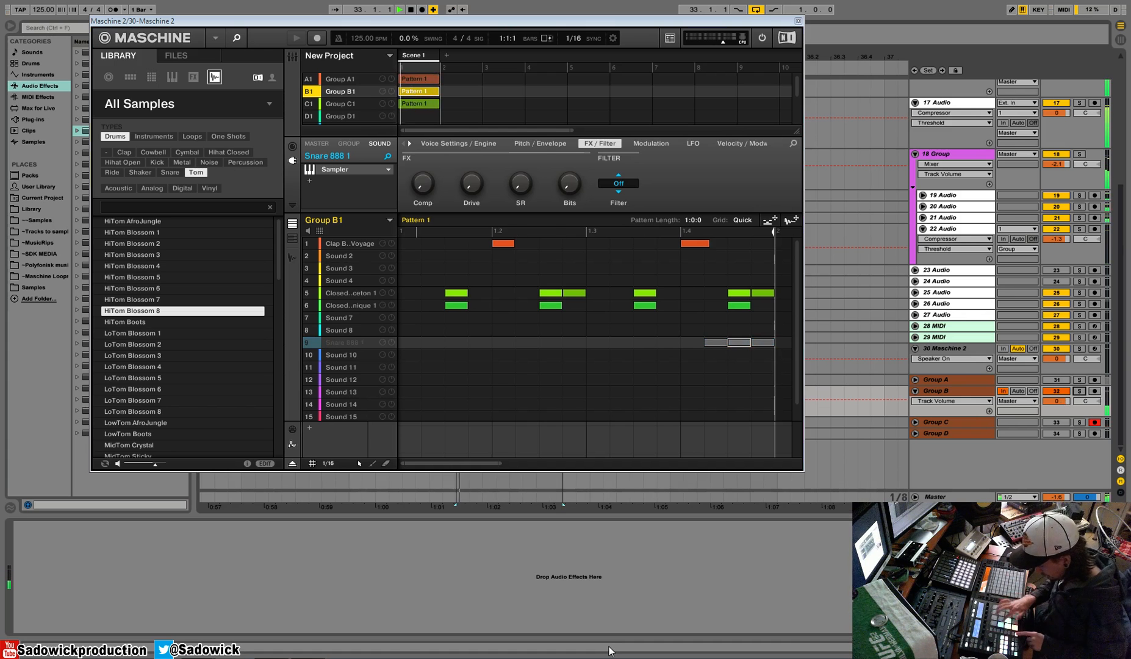
left_click(800, 20)
Step: Try to record the beat over bar 33 with the Group C track armed
left_click(422, 10)
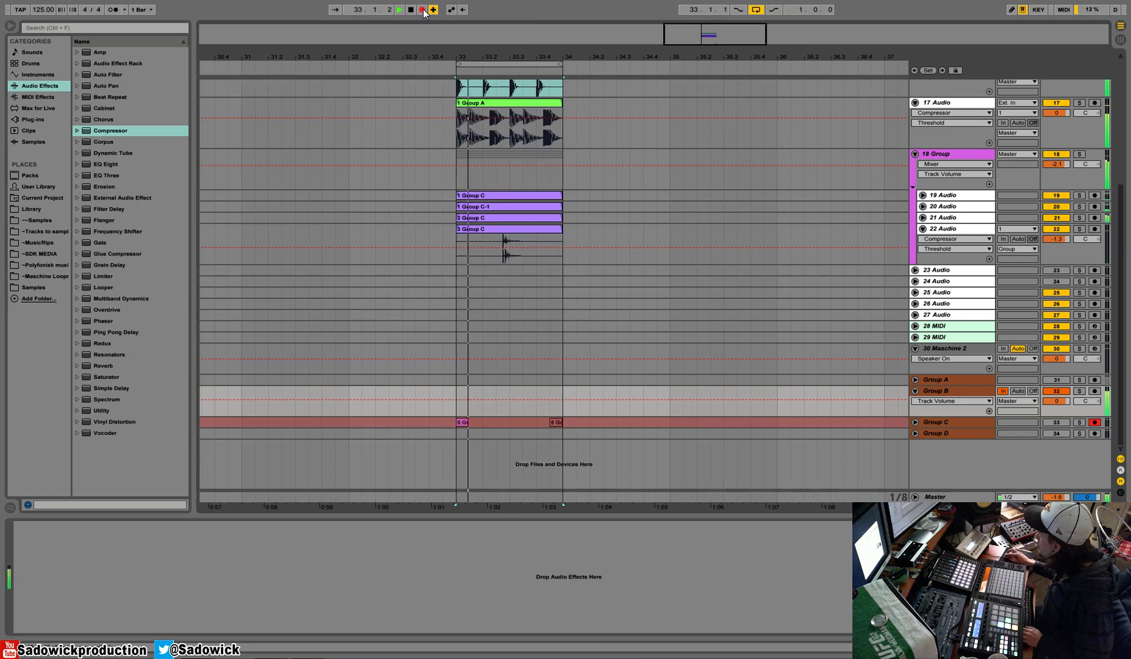
key("space")
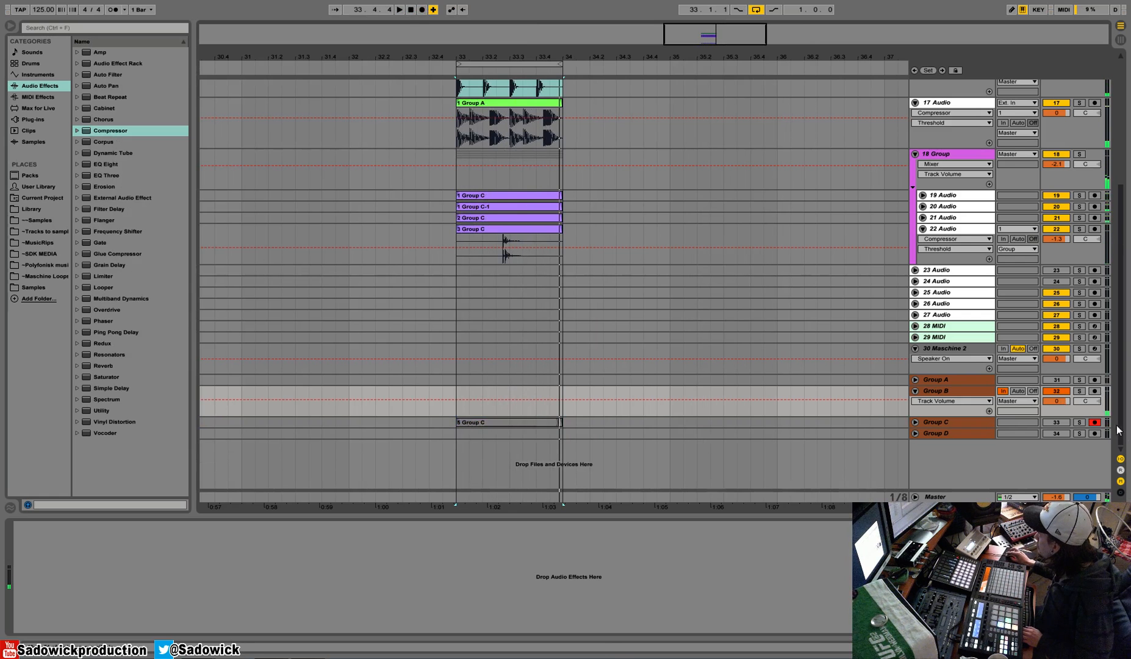
Step: Record the Group B pattern as audio on the armed Group B track over bar 33
left_click(464, 390)
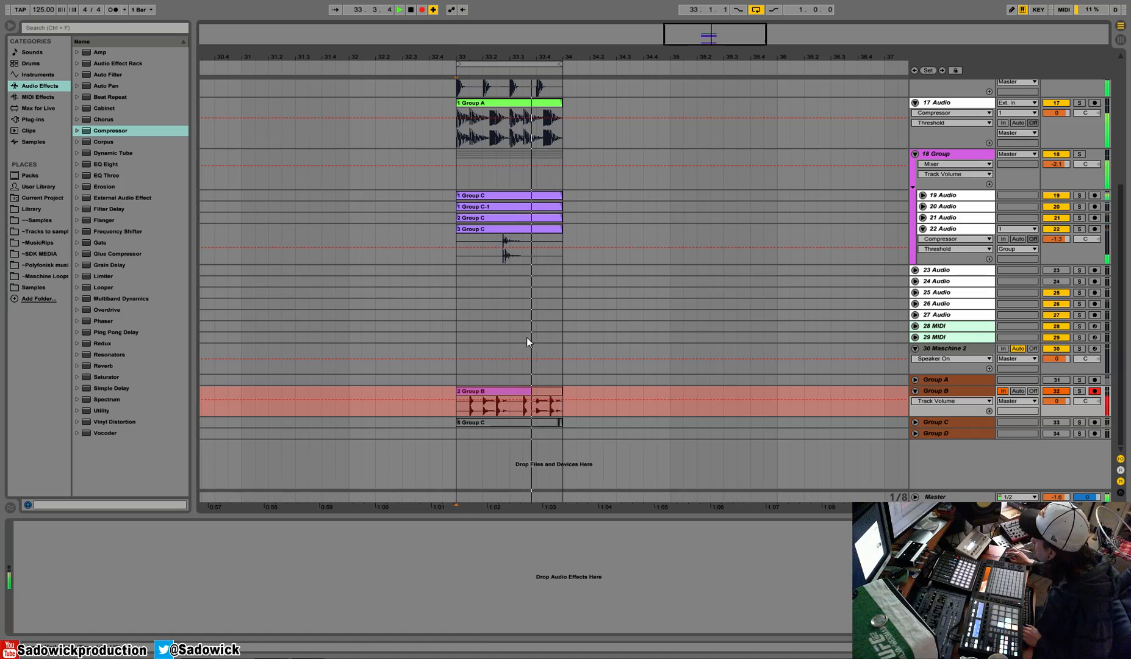
key("space")
Step: Move the recorded Group B clip to the 23 Audio track and place that track above the 18 Group track
left_click(464, 391)
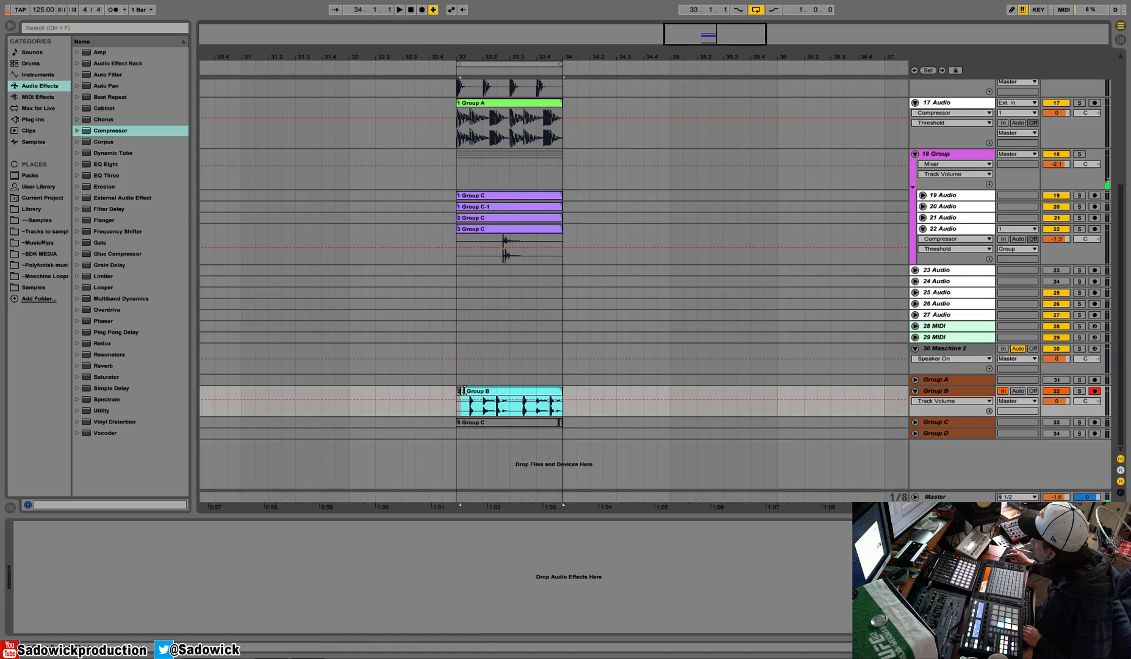
left_click_drag(476, 393, 473, 269)
left_click_drag(927, 270, 926, 153)
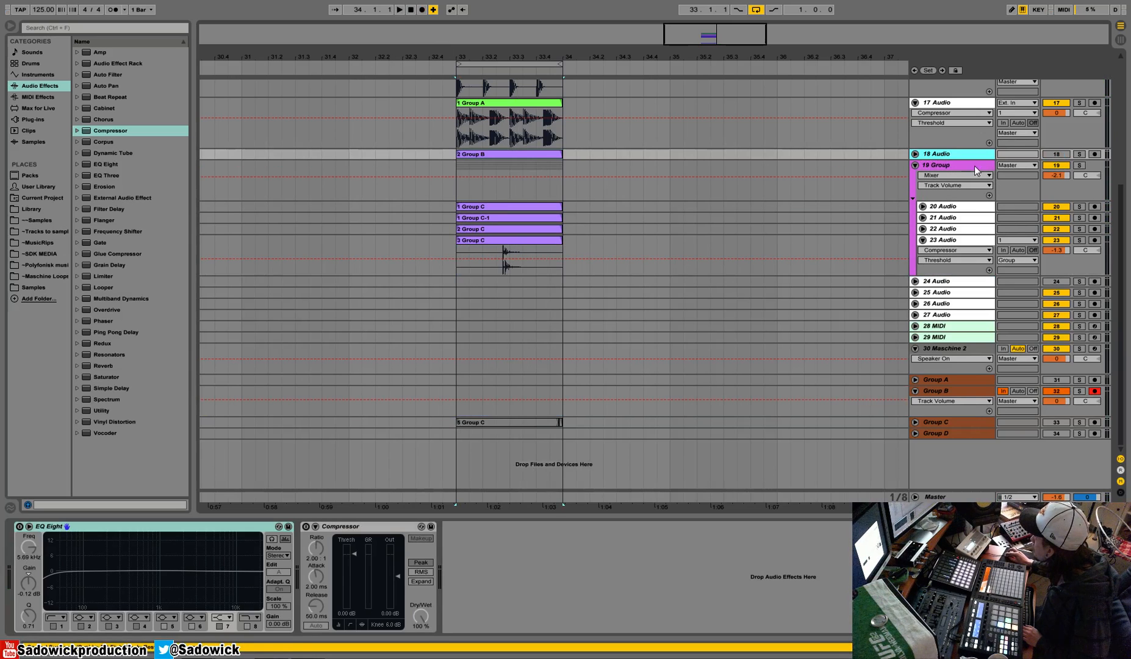
Step: Deactivate the 19 Group track and play the loop to check the remaining sounds
key("space")
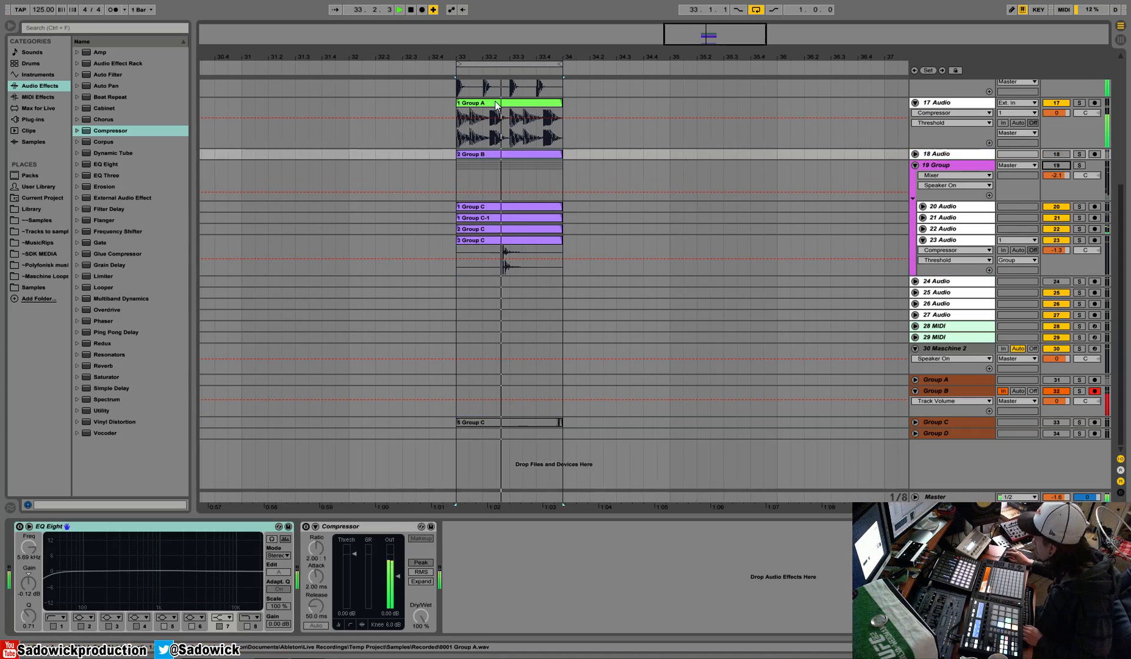
key("space")
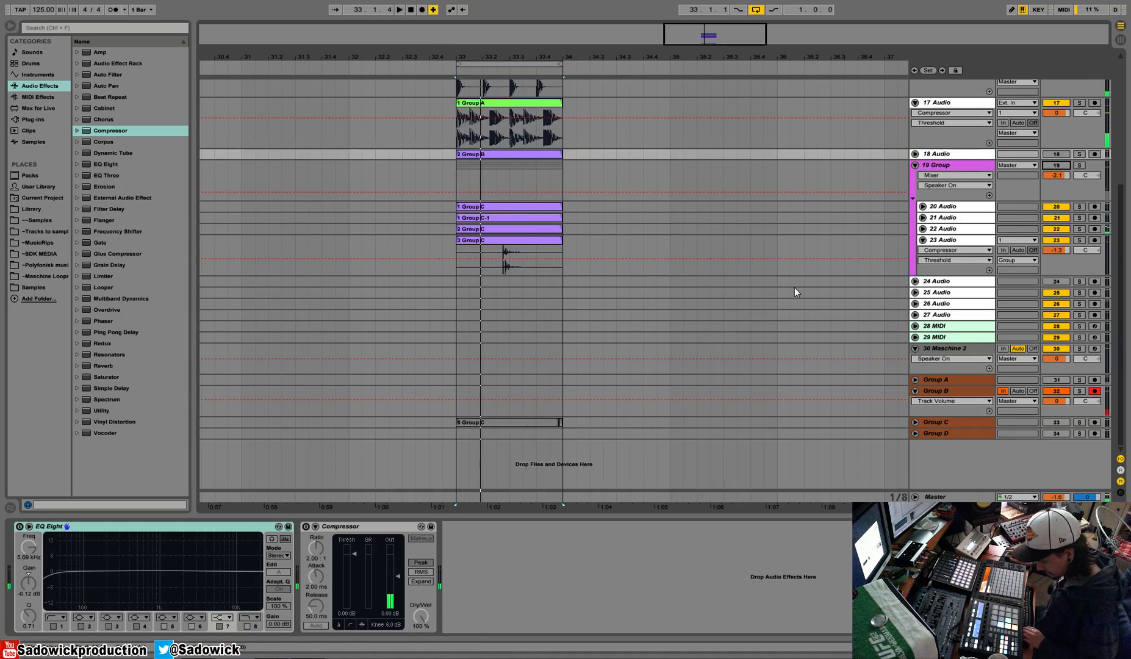
key("space")
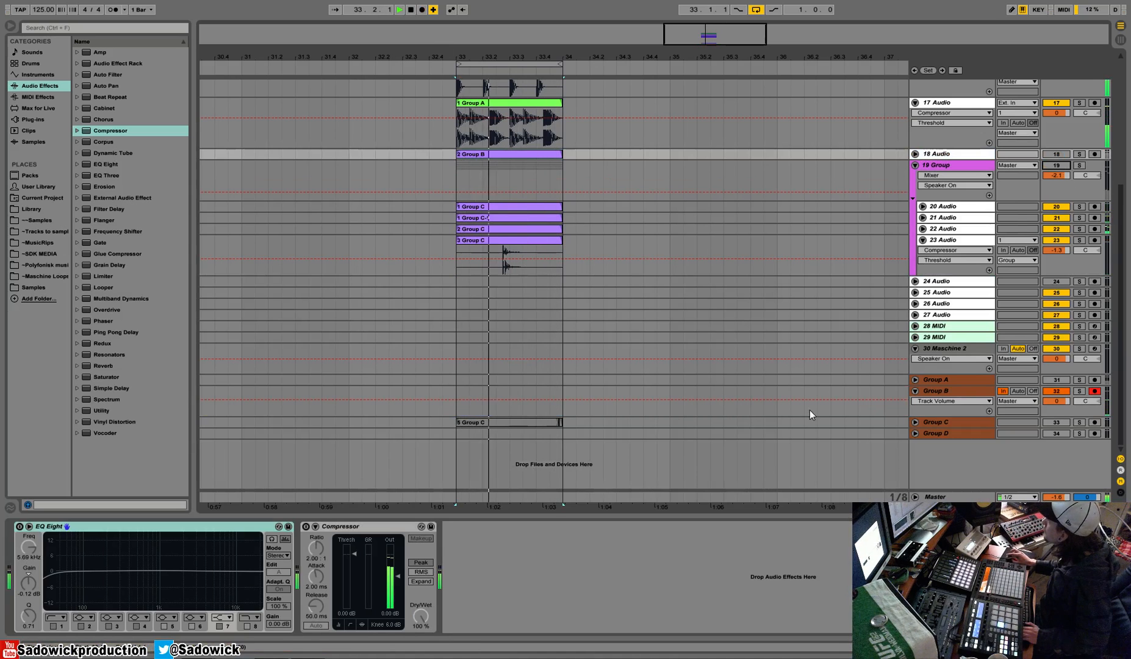
Step: Delete the stray recording from the Group C track and record Group B's snare as audio over bar 33
left_click_drag(576, 422, 443, 421)
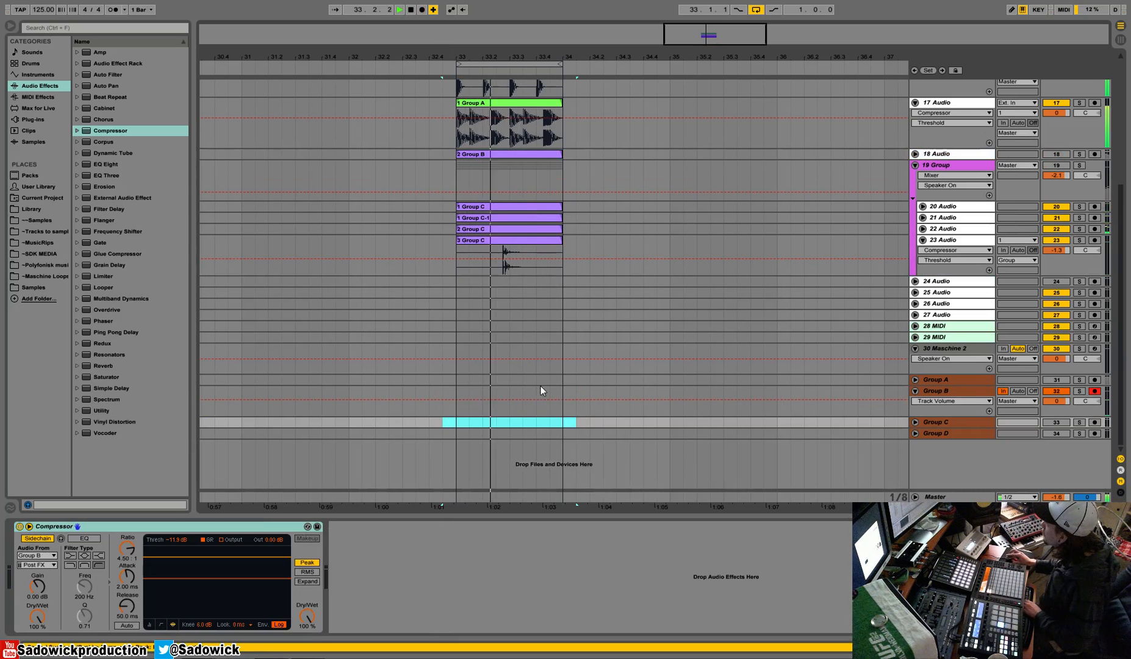
left_click(453, 387)
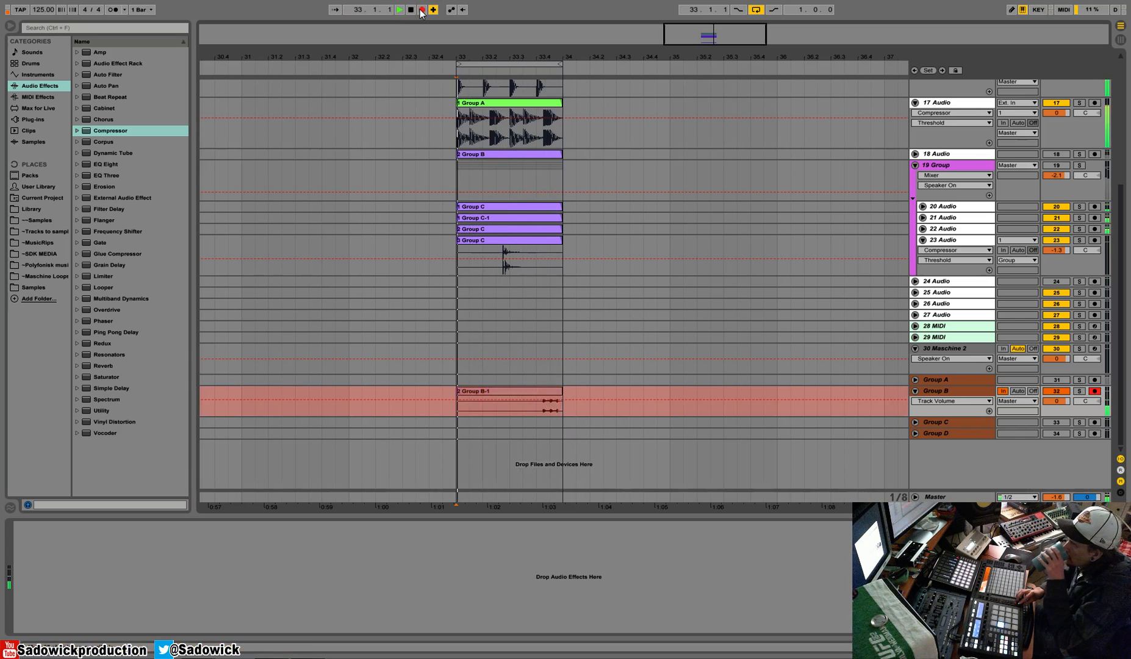
left_click(421, 10)
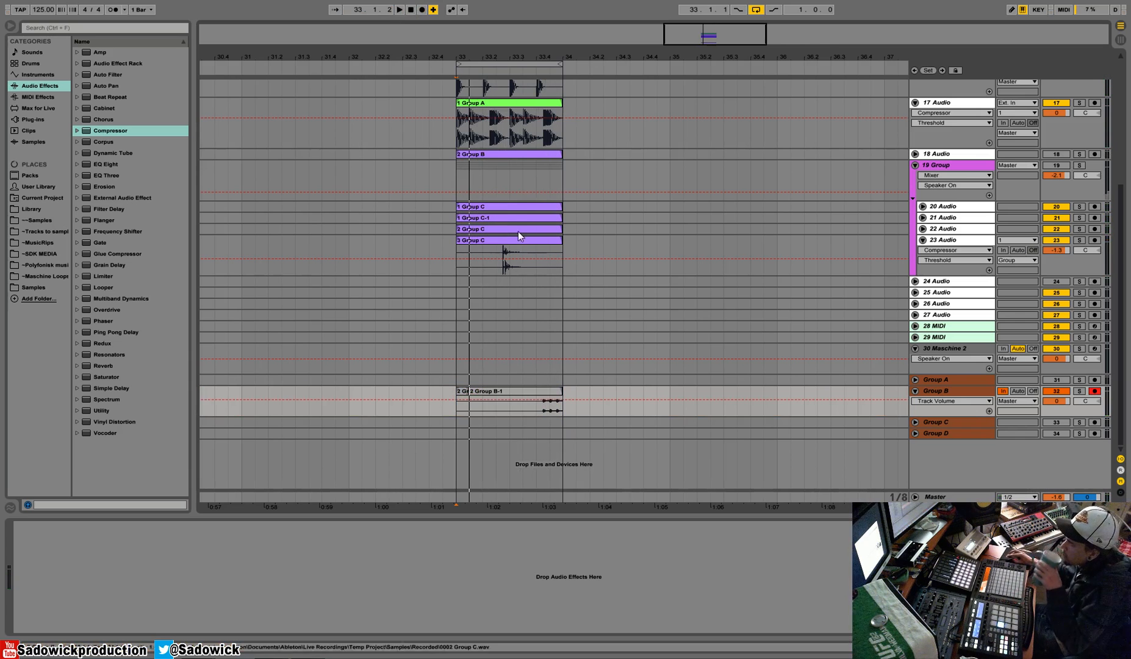
Step: Move the Group B track with its recorded snare clip up to just below the 24 Audio track
left_click(458, 392)
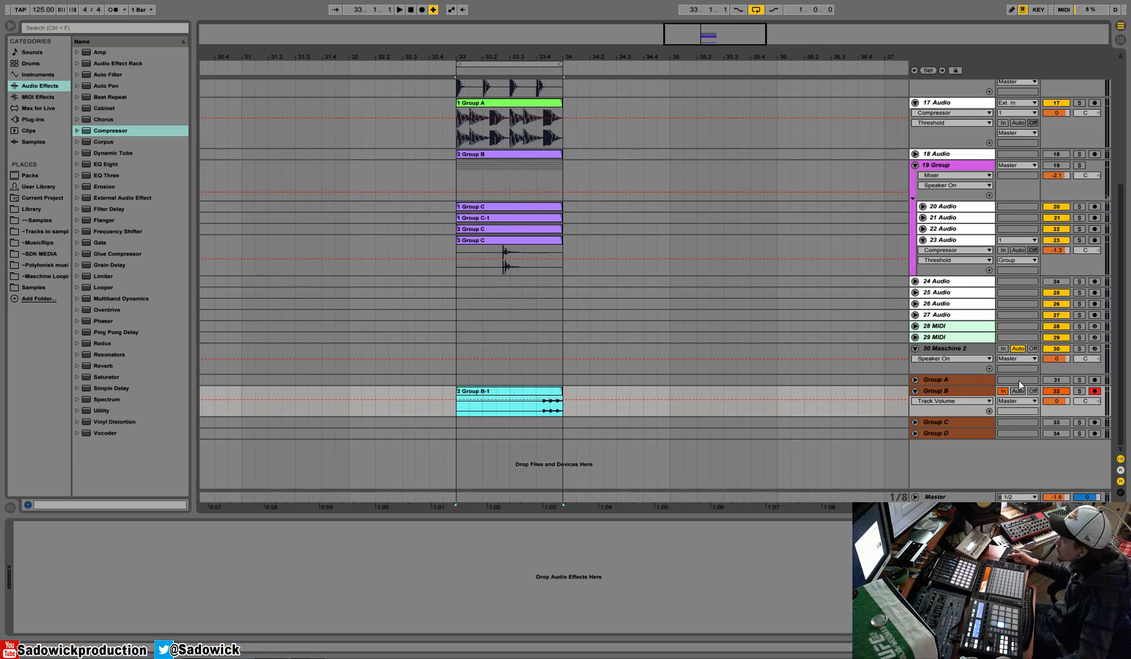
left_click_drag(974, 394, 960, 290)
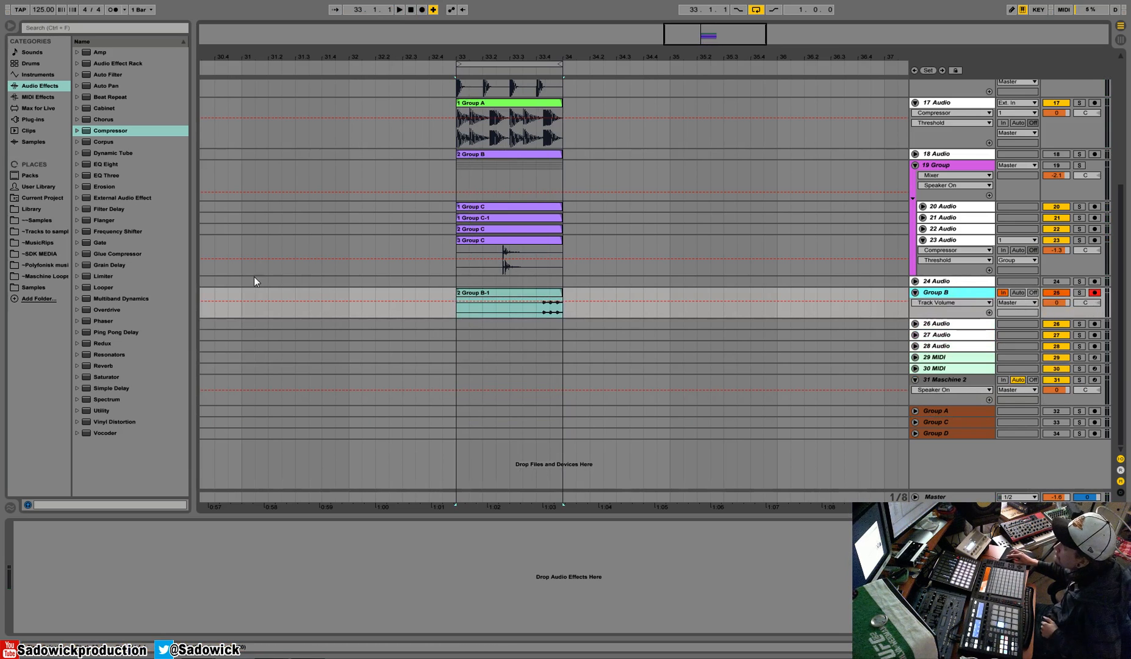
Step: Copy the Compressor from the 19 Group track and paste it onto the Group B track
left_click(942, 162)
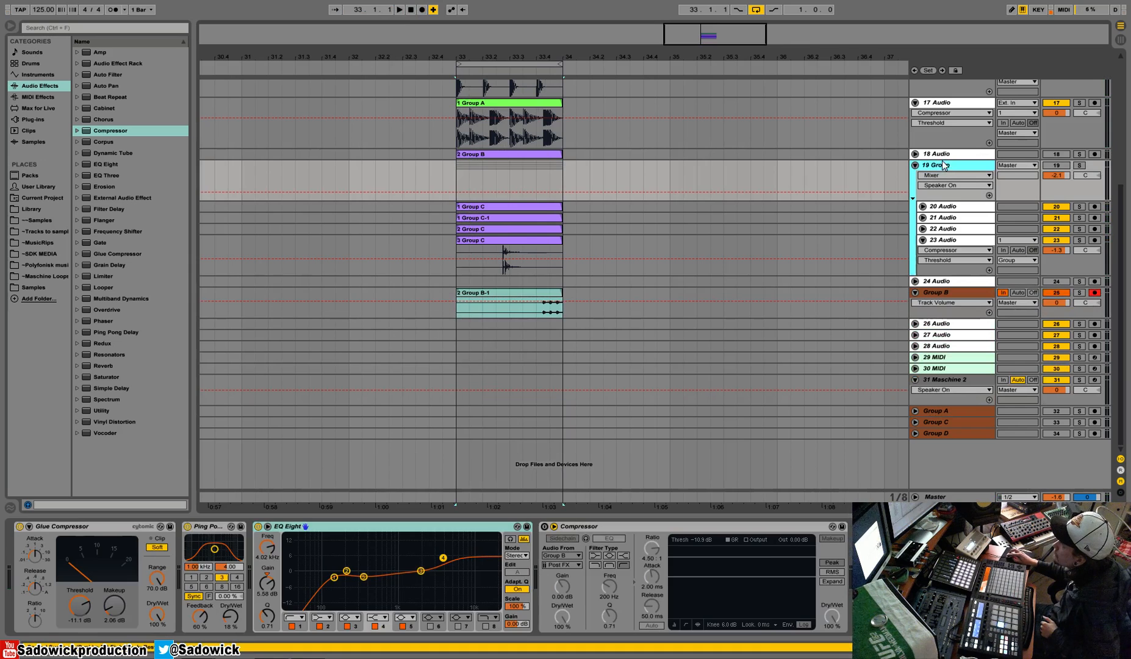
right_click(670, 525)
left_click(685, 537)
left_click(1080, 311)
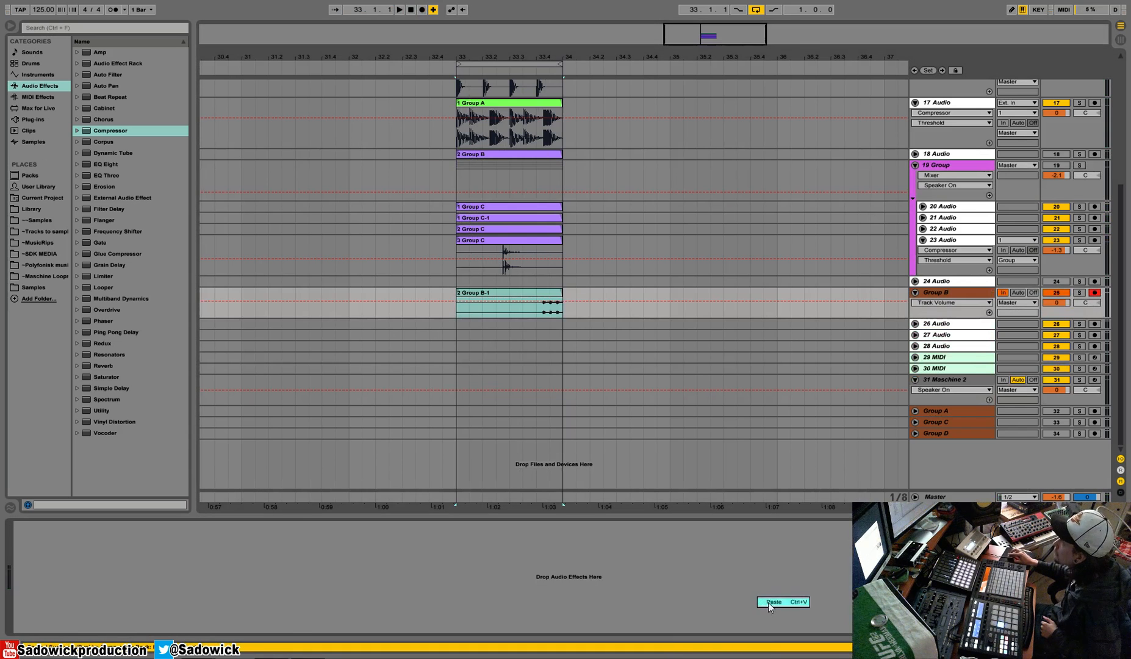
left_click(776, 602)
Step: Add a Ping Pong Delay to the Group B track with Dry/Wet at about 26%, and make the track lane taller
double_click(113, 333)
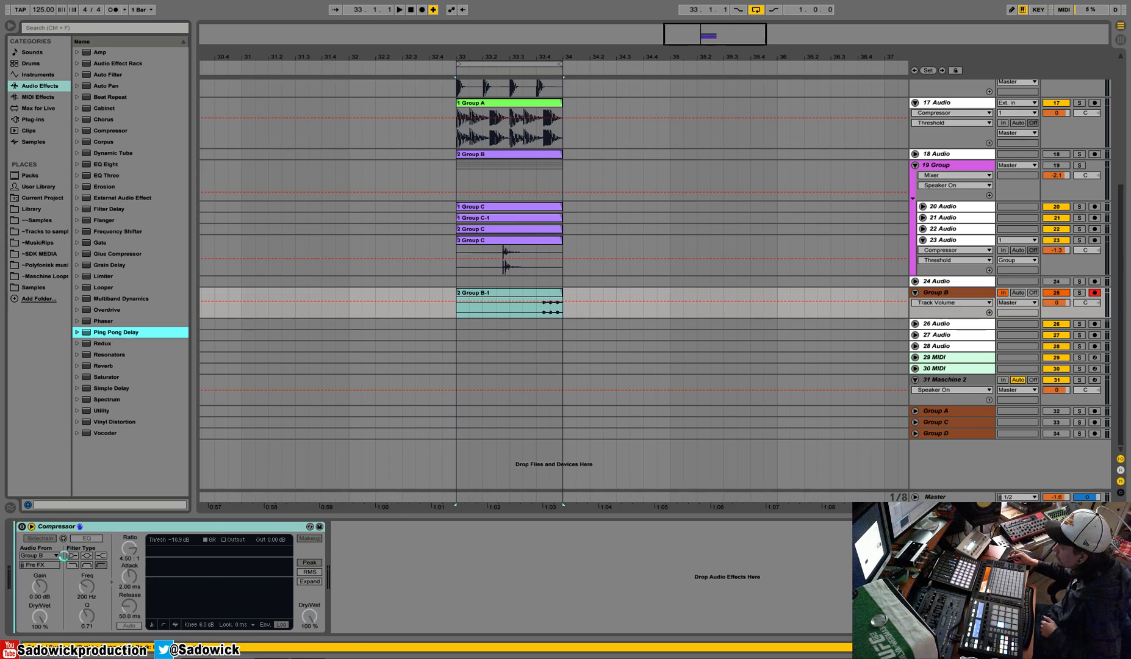
left_click_drag(60, 610, 60, 627)
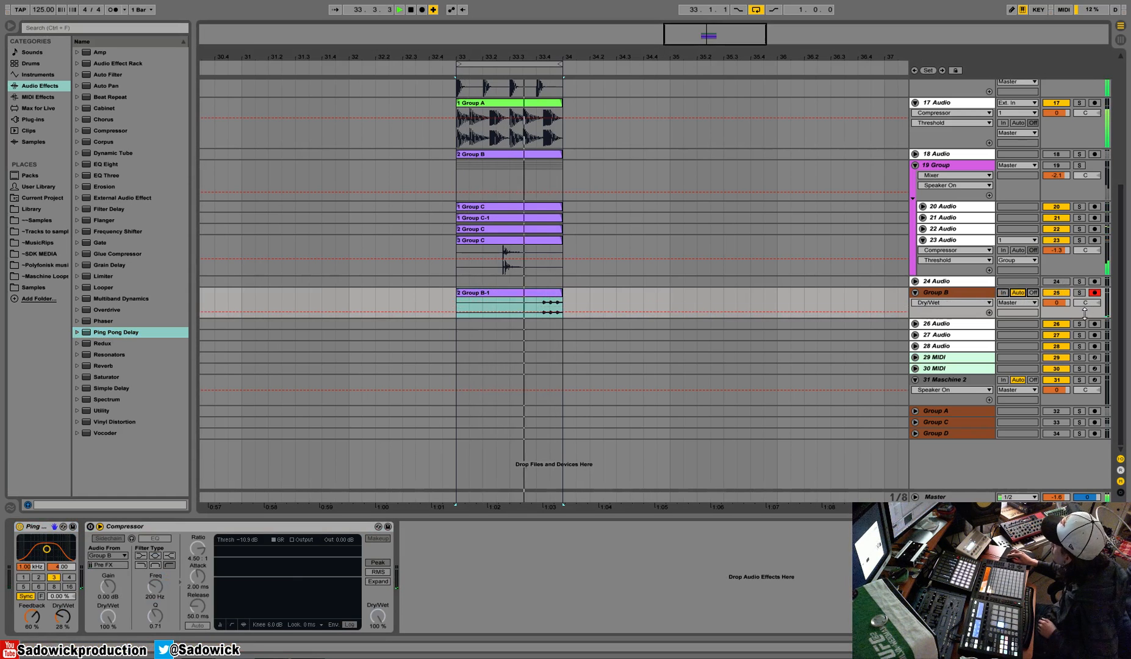
left_click_drag(1086, 317, 1086, 330)
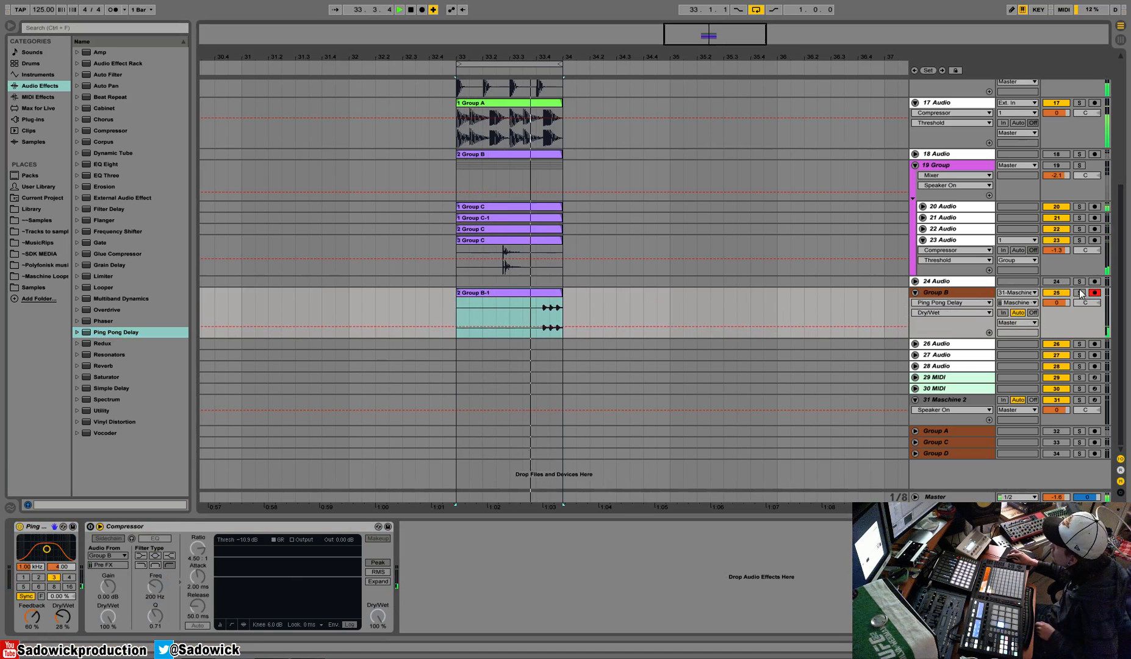
Step: Try the sidechain Compressor on the Group B track during playback, and remove the device
left_click(91, 526)
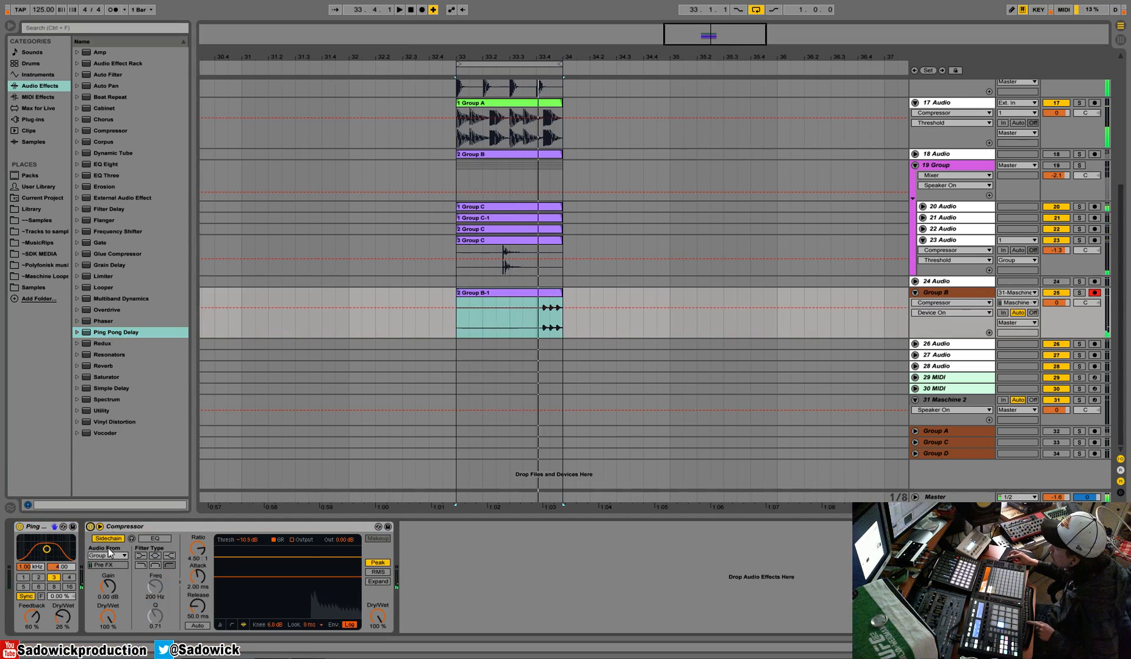
key("space")
right_click(211, 525)
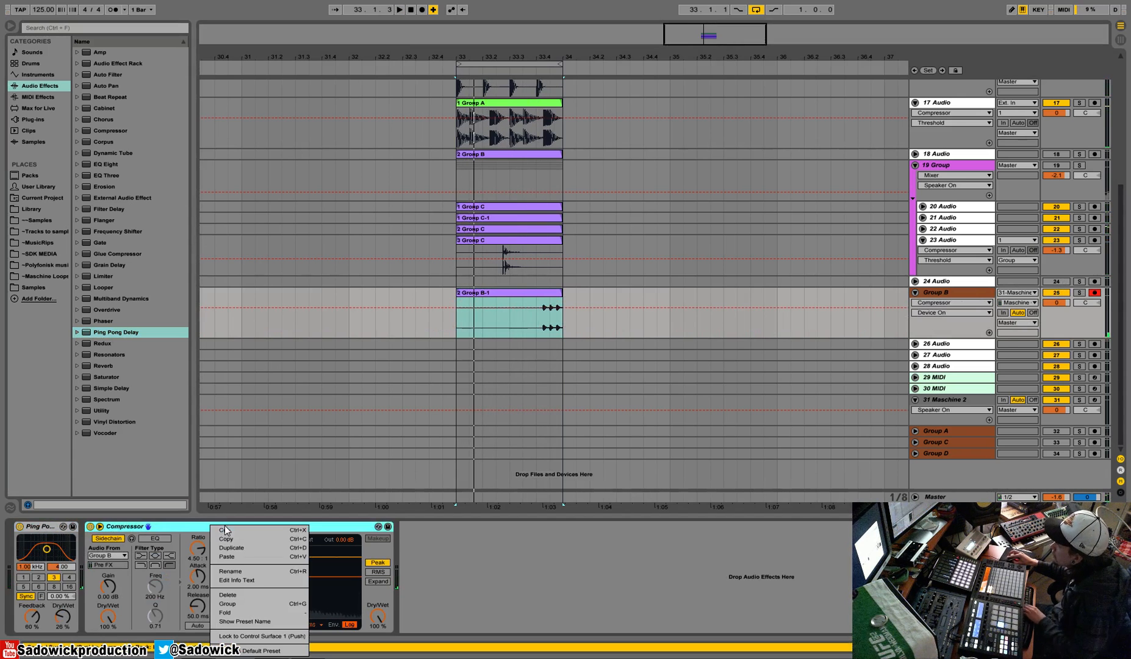
left_click(228, 534)
Step: Activate the Compressor on the 19 Group track while the loop plays, and copy the device
scroll(914, 252, "up", 2)
left_click(938, 189)
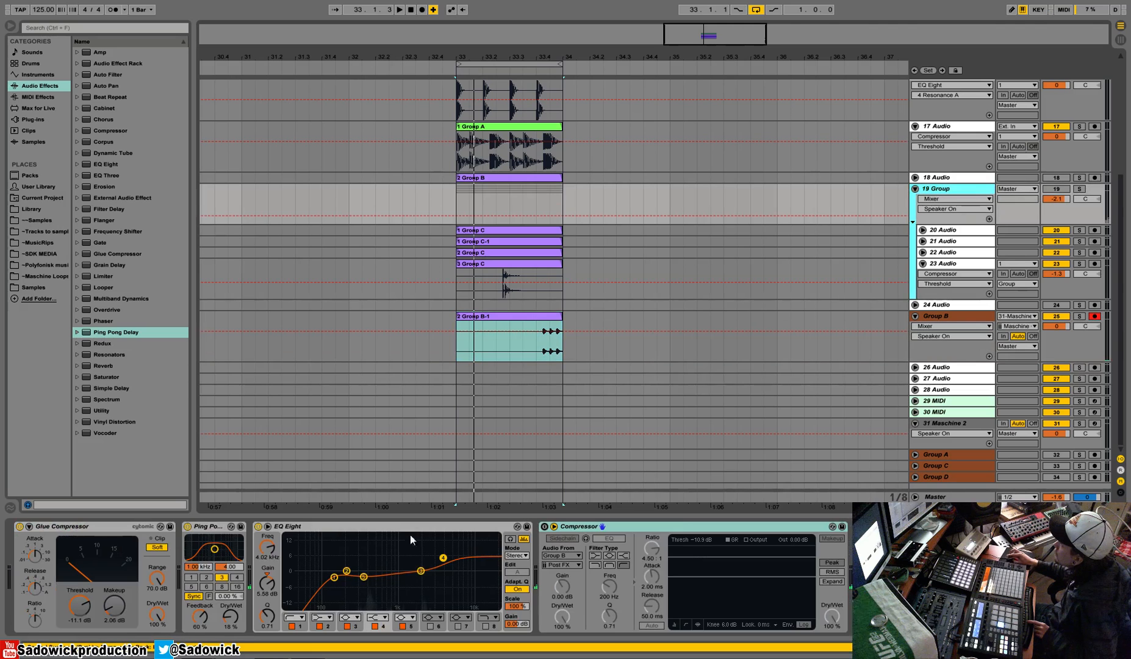
left_click(681, 525)
key("space")
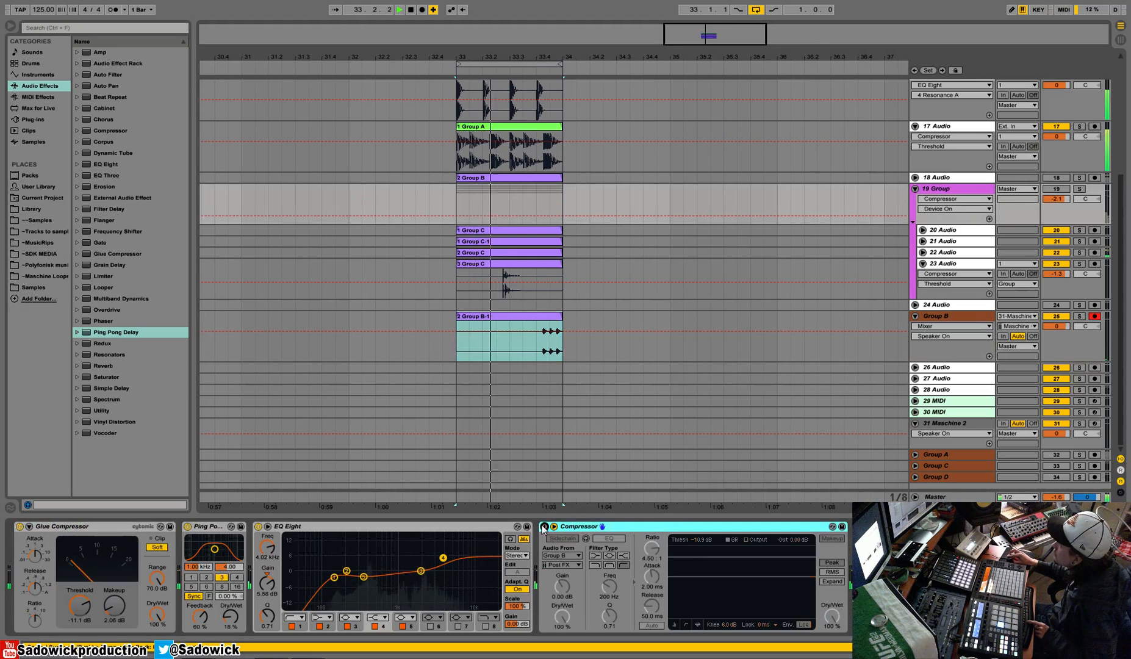
right_click(637, 528)
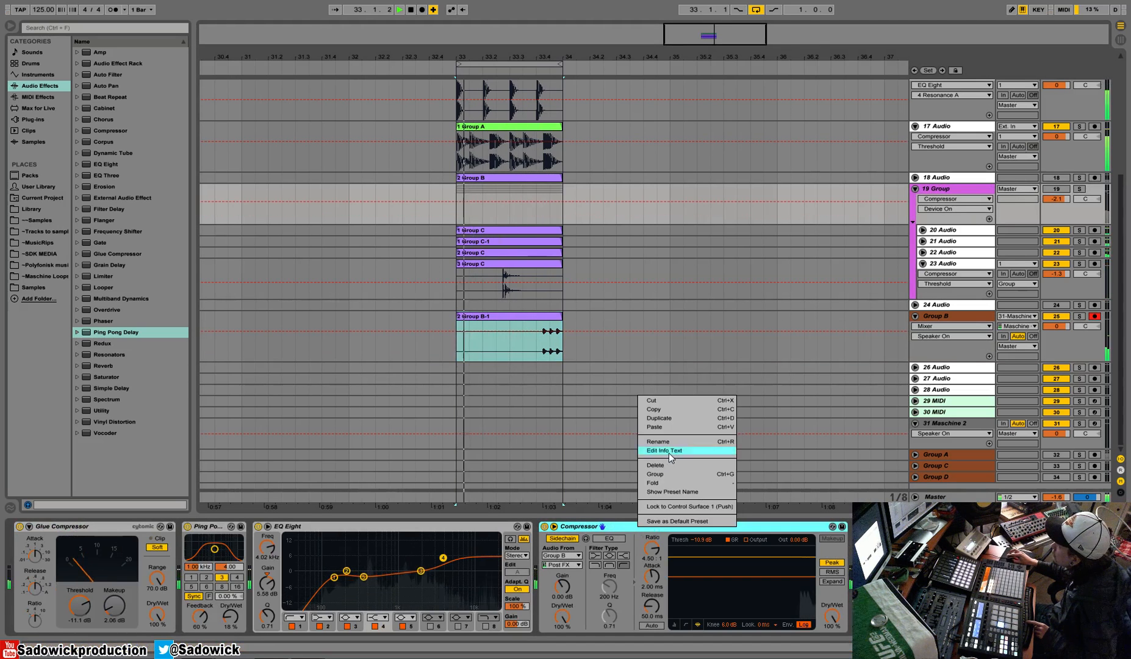
left_click(668, 407)
scroll(665, 408, "up", 3)
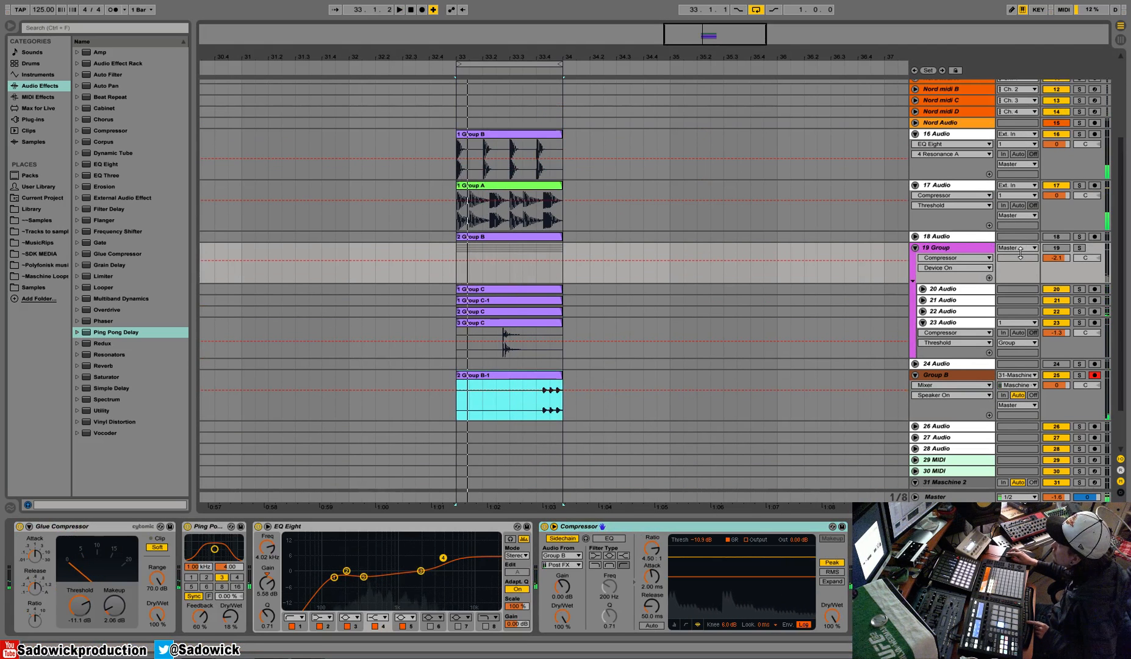
Step: Set the 17 Audio Compressor's sidechain source to 16-Audio with a threshold of -12.9 dB, and copy the device
left_click(1071, 226)
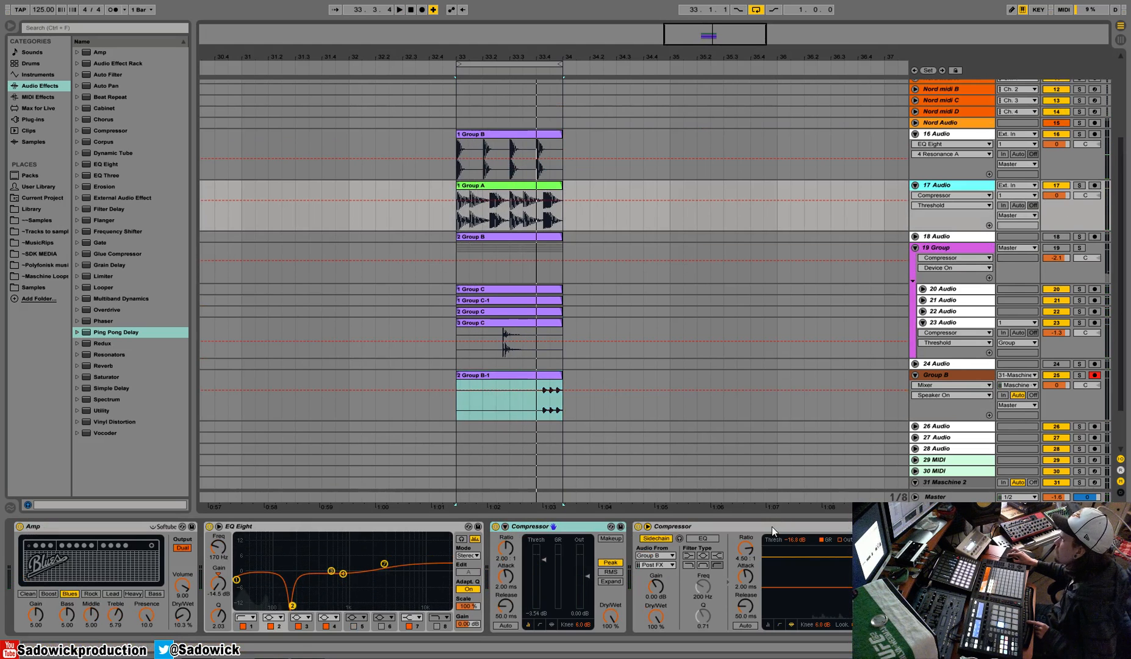
left_click(669, 556)
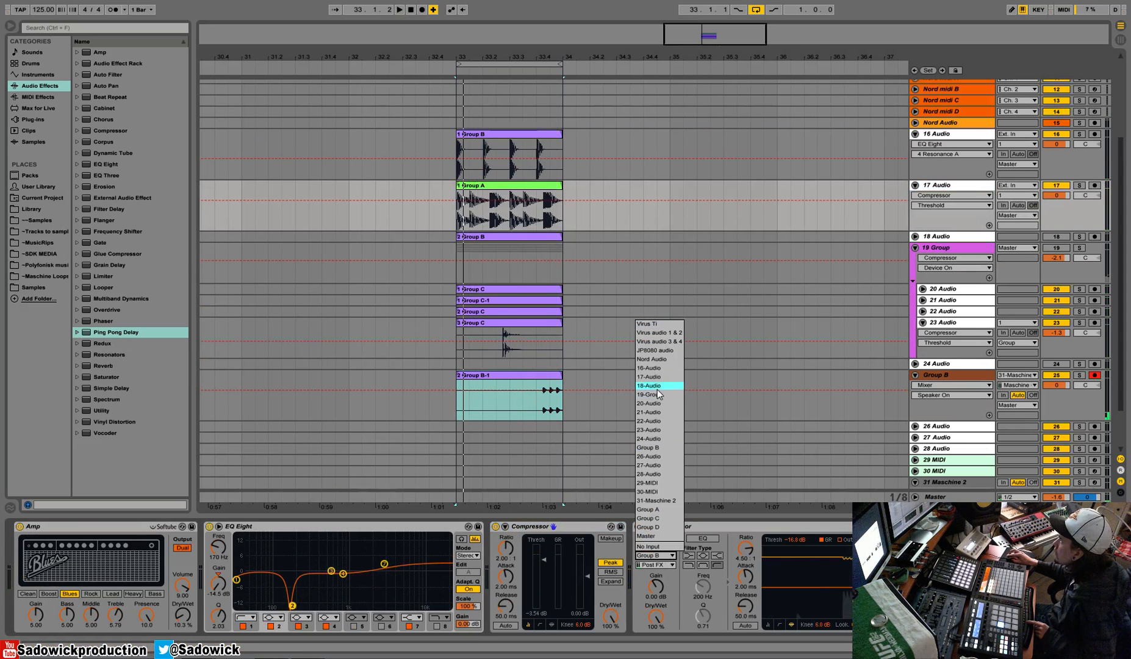
left_click(659, 369)
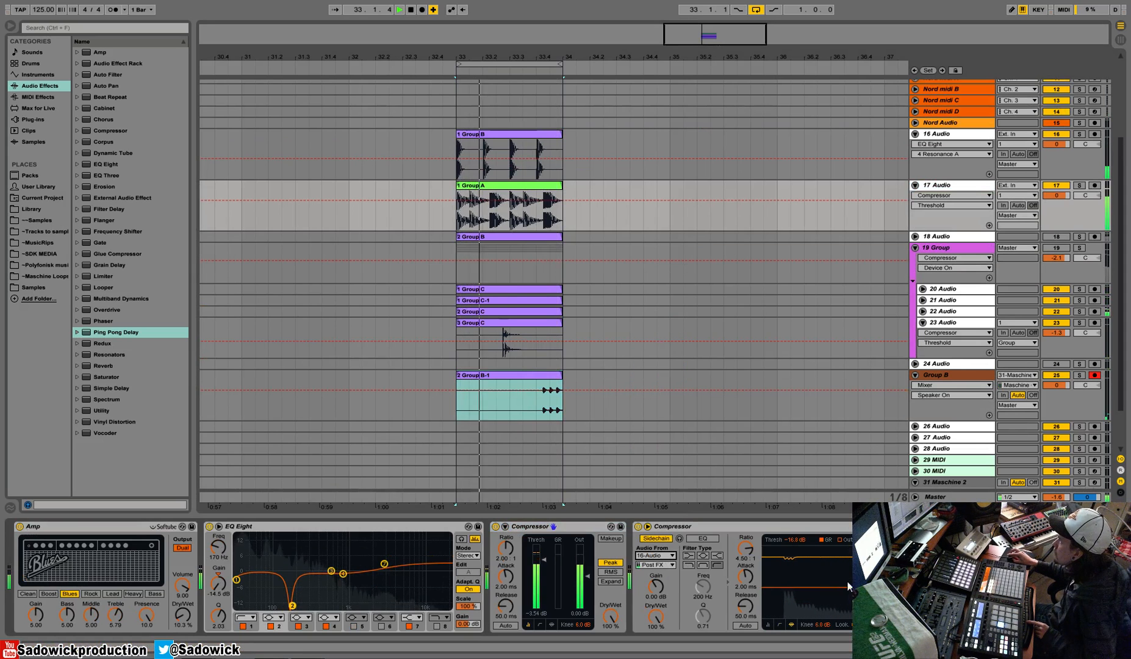
right_click(807, 526)
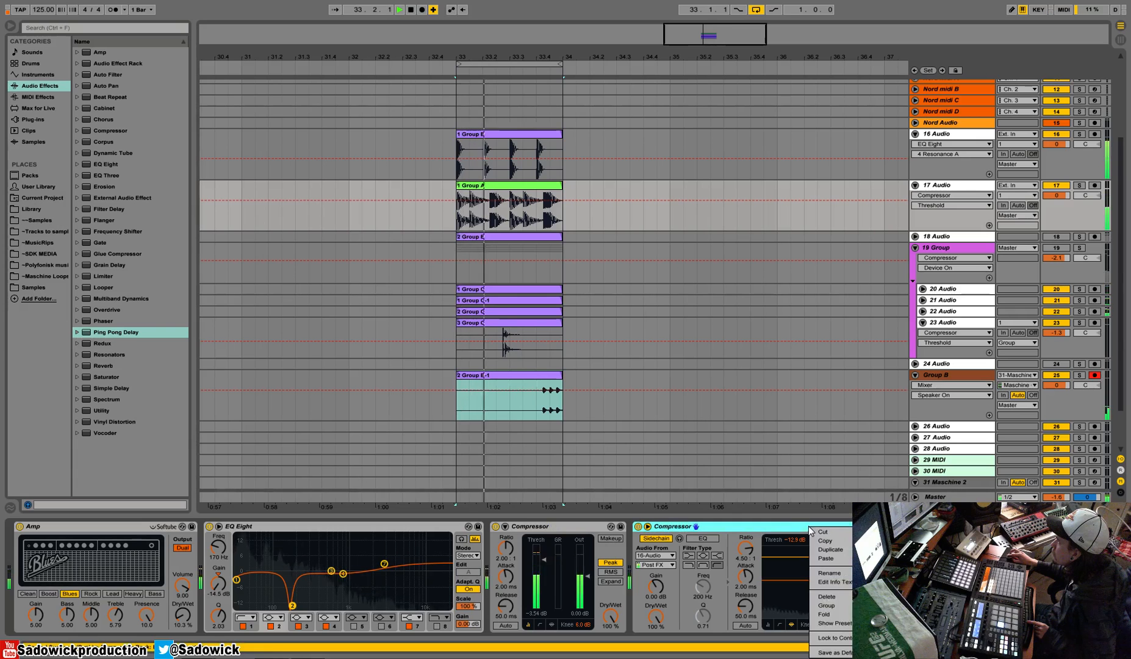
left_click(820, 543)
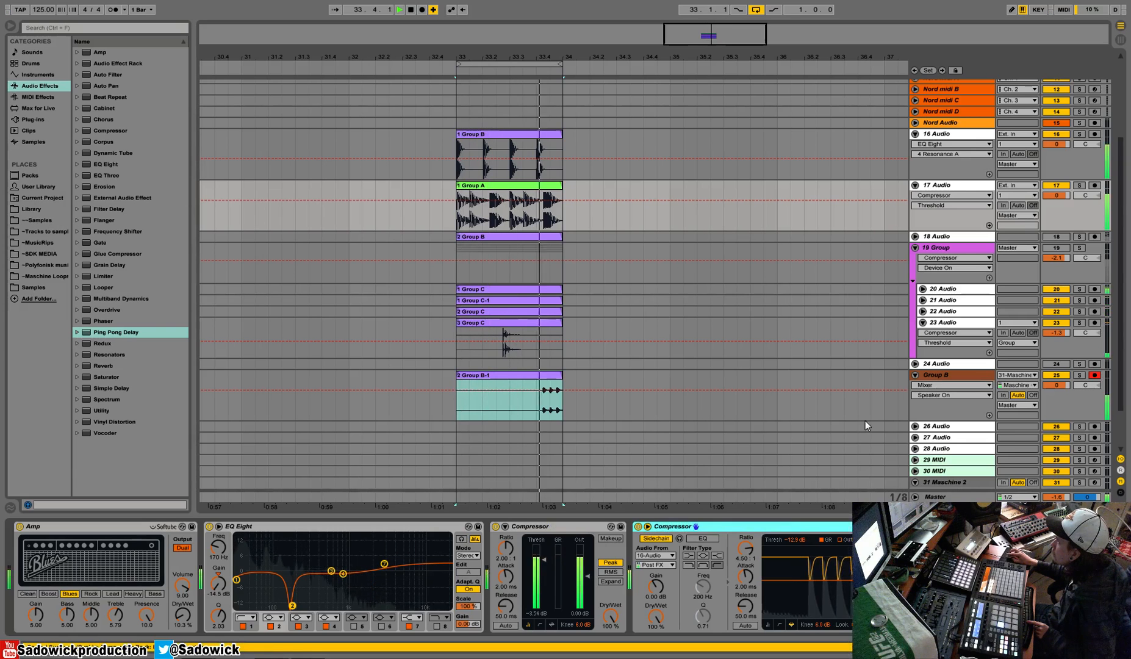
Step: Replace the 19 Group track's Compressor with the copied sidechain Compressor
left_click(1060, 212)
left_click(1060, 272)
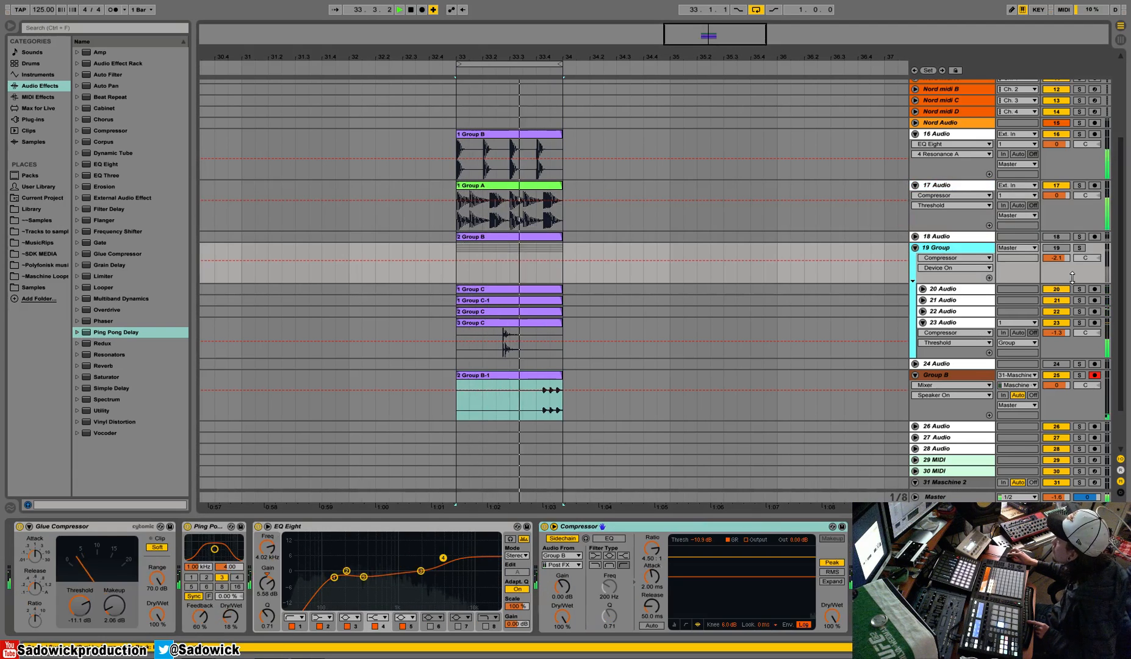
left_click(742, 528)
key("Delete")
right_click(779, 561)
left_click(803, 567)
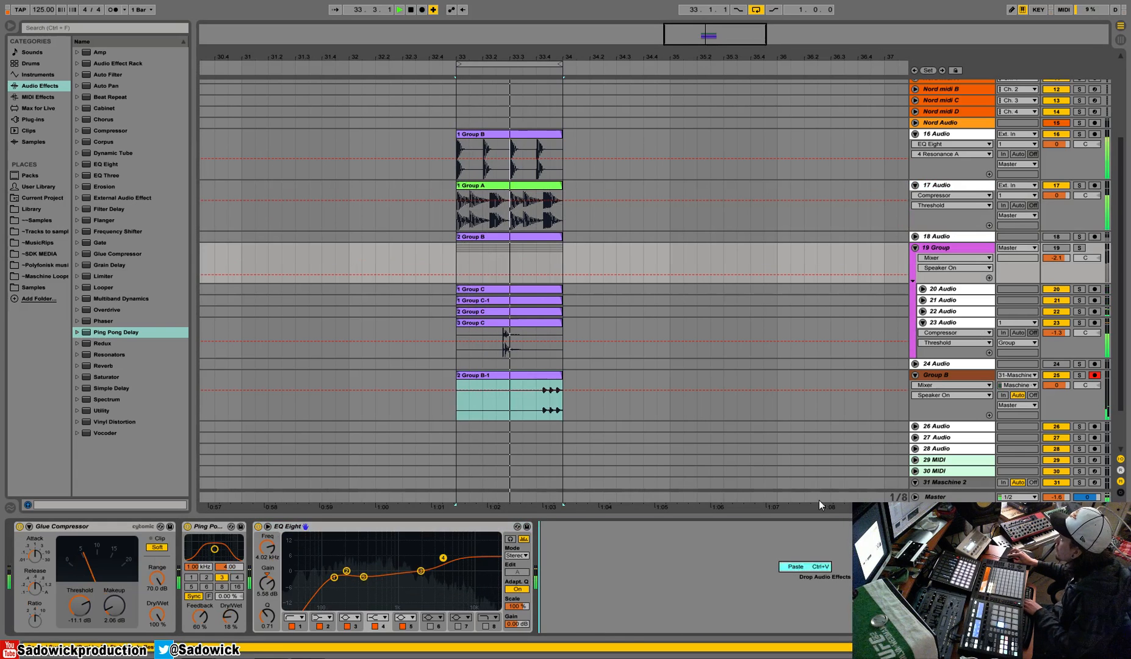
Step: Paste the copied sidechain Compressor after the Ping Pong Delay on the Group B track
left_click(964, 376)
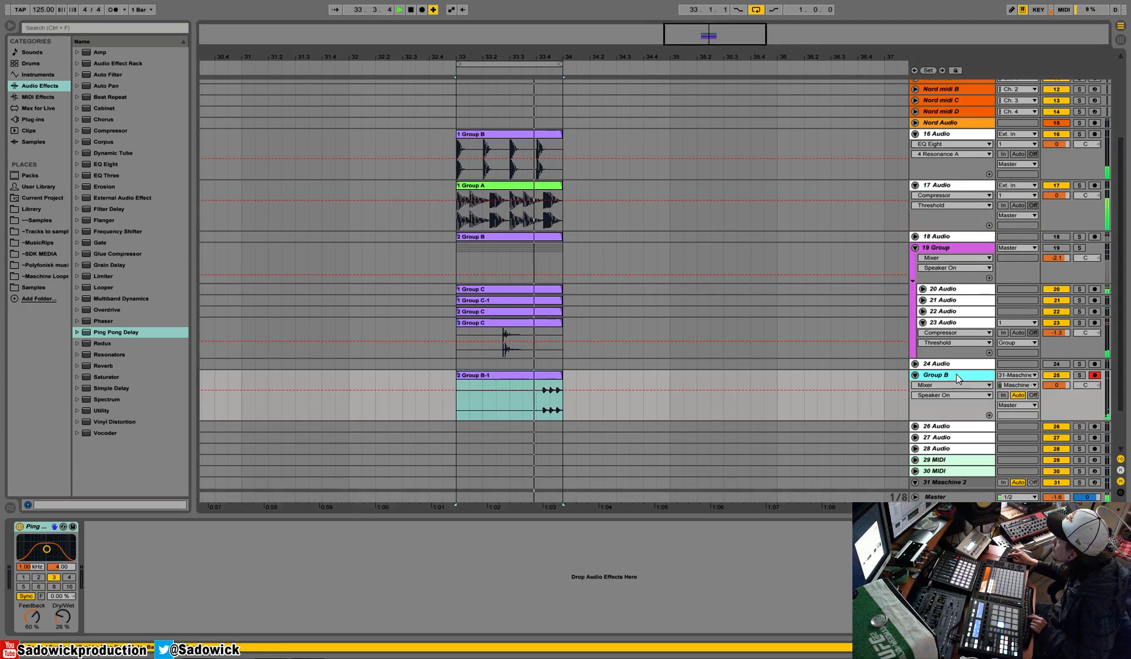
right_click(779, 556)
left_click(793, 561)
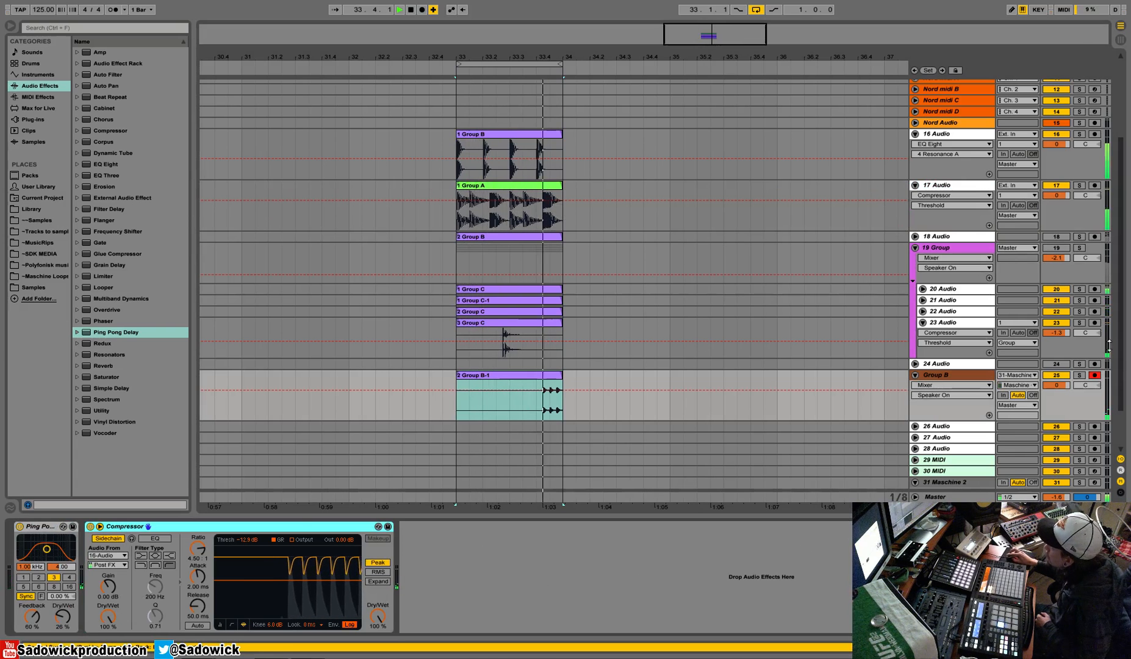
Step: Solo the Group B track, insert another Compressor before the sidechain one, and lower the Ping Pong Delay's Dry/Wet to 9.5%
left_click(1079, 375)
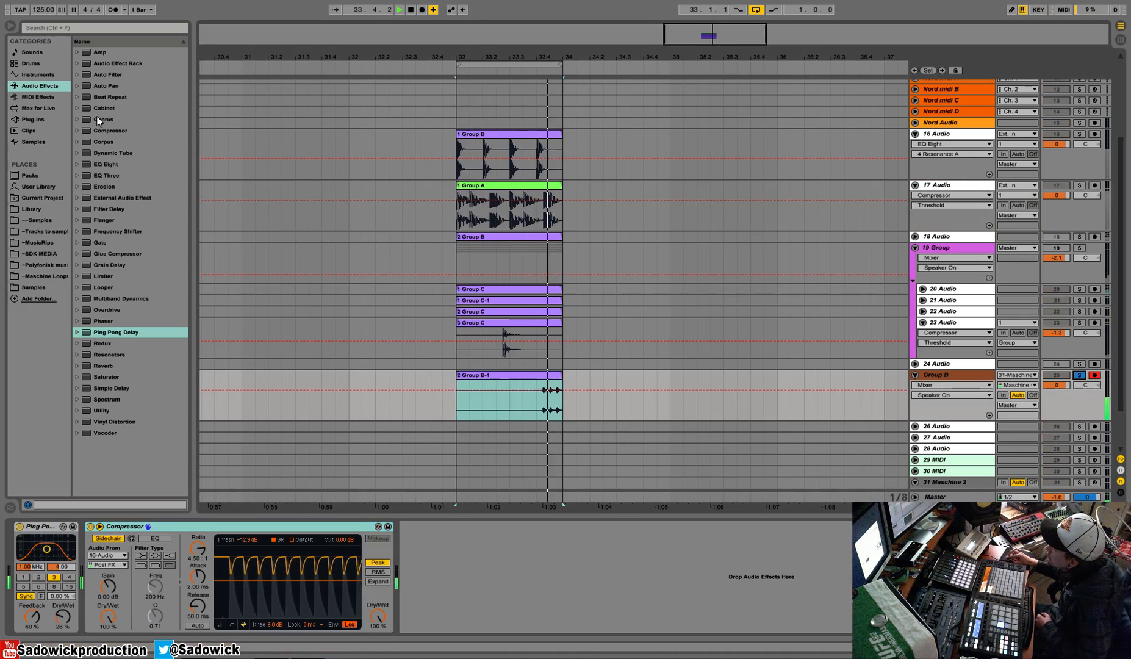
left_click(109, 130)
left_click_drag(103, 577, 99, 525)
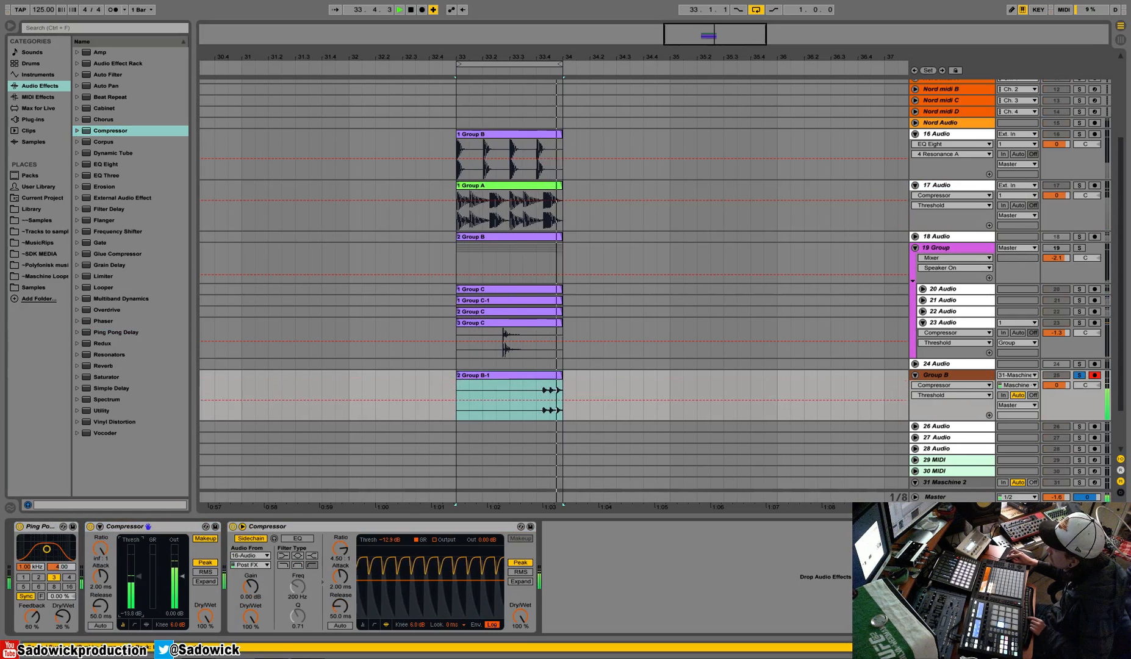
left_click_drag(73, 614, 74, 625)
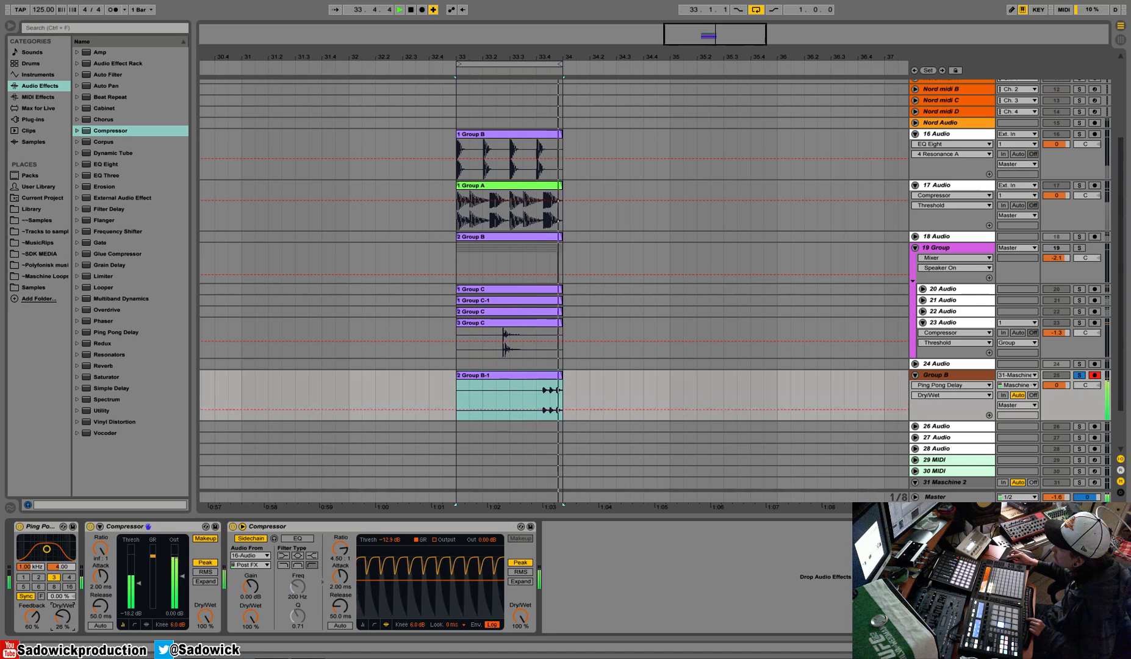
Step: Move the new Compressor ahead of the Ping Pong Delay and set ratio 3.50:1, attack 21.5 ms and threshold -23.2 dB
left_click_drag(139, 527, 55, 528)
mouse_move(30, 576)
left_mouse_down()
mouse_move(30, 556)
mouse_move(30, 571)
mouse_move(62, 595)
left_mouse_up()
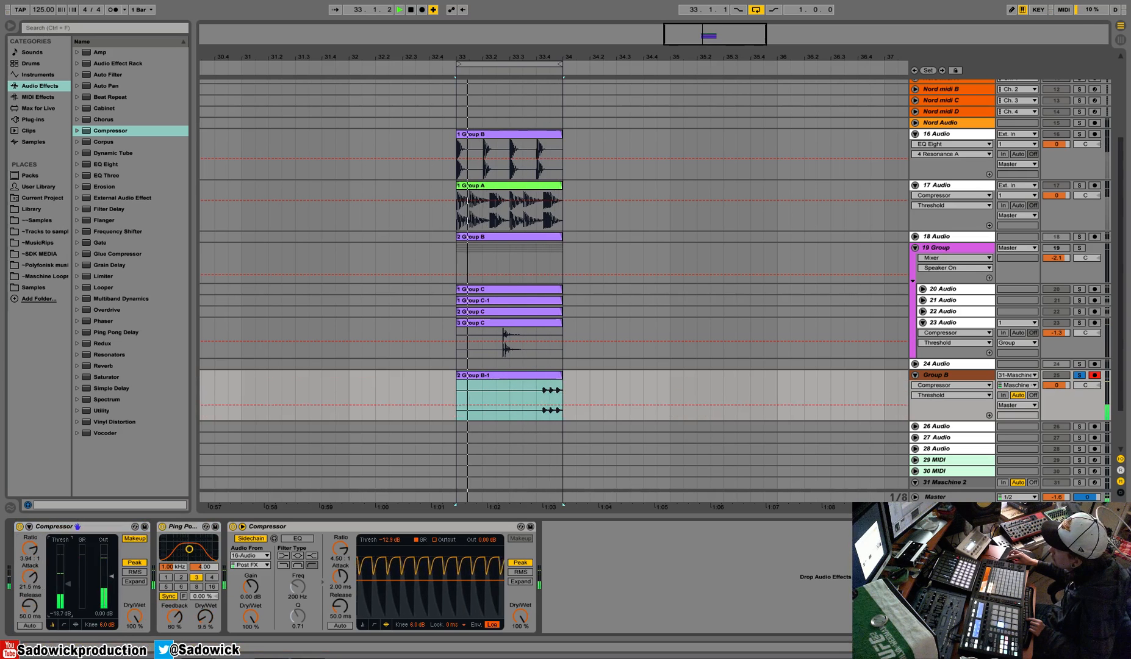
left_click_drag(30, 549, 30, 552)
Step: Insert a Reverb after the Ping Pong Delay on Group B with decay time 1.60 s and Dry/Wet 23%
left_click_drag(101, 367, 235, 609)
left_click(413, 616)
left_click(414, 617)
left_click(413, 616)
left_click(425, 616)
key("space")
mouse_move(375, 618)
left_mouse_down()
mouse_move(374, 608)
mouse_move(373, 619)
left_mouse_up()
left_click_drag(496, 618, 495, 625)
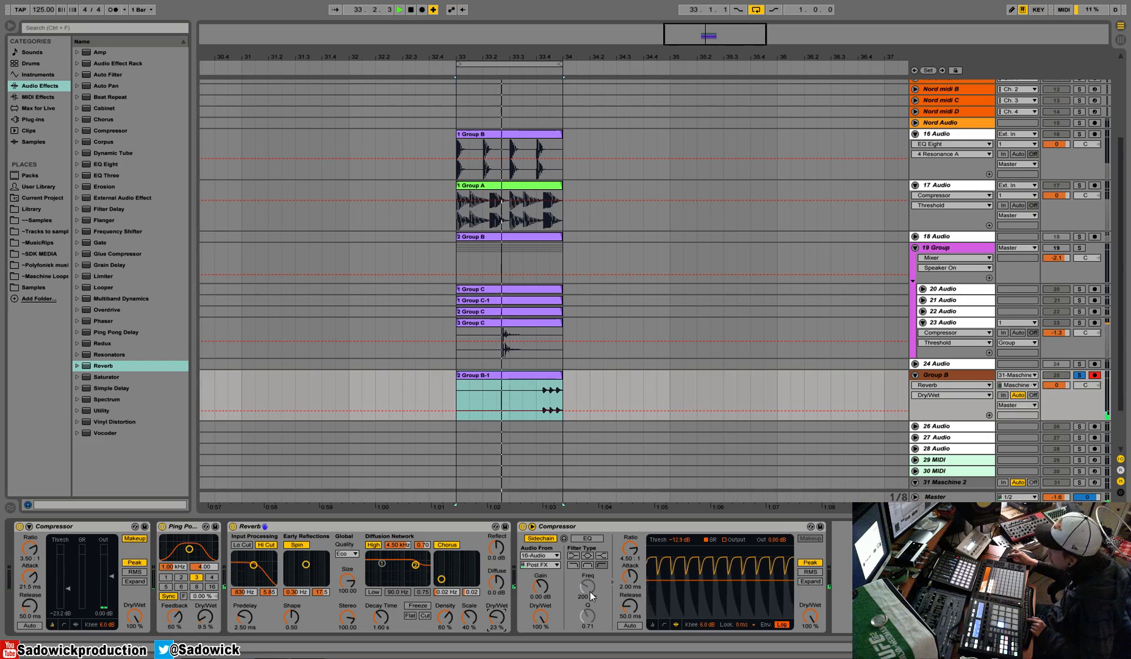
Step: Unsolo and disarm the Group B track, and set its volume to -2.4 dB
left_click(1081, 376)
left_click(1095, 375)
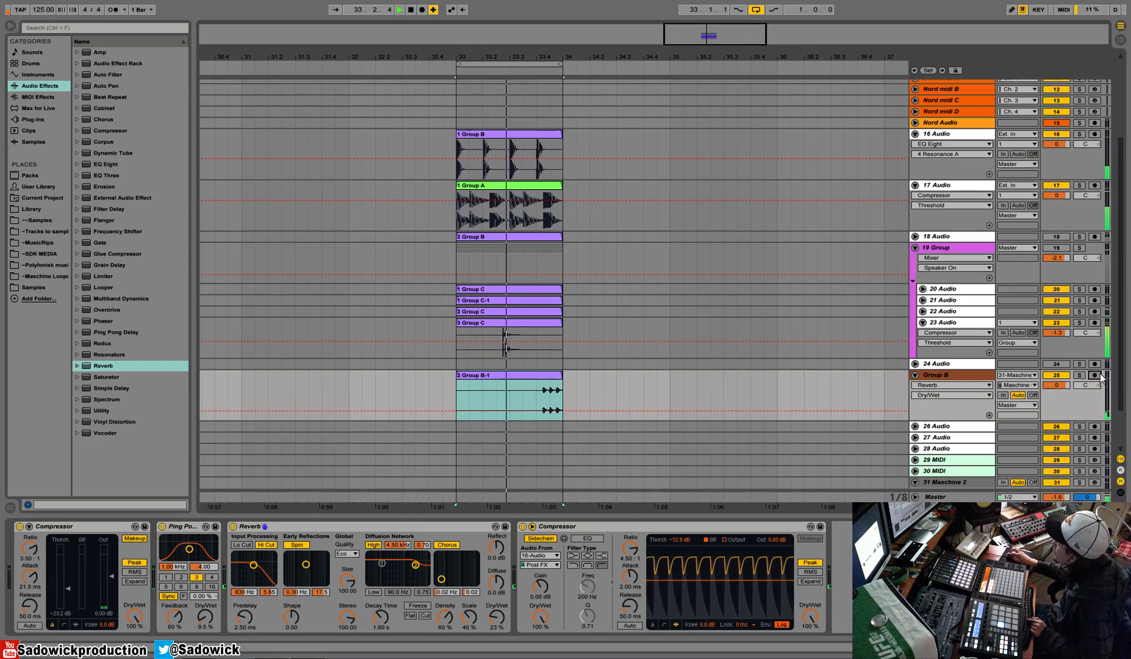
left_click_drag(1065, 384, 1065, 387)
Step: On Group B, insert an EQ Eight with two low-end cuts, one about -5.8 dB at 269 Hz, preceded by a Glue Compressor at -9.84 dB threshold
left_click_drag(106, 164, 514, 551)
left_click_drag(611, 570, 587, 588)
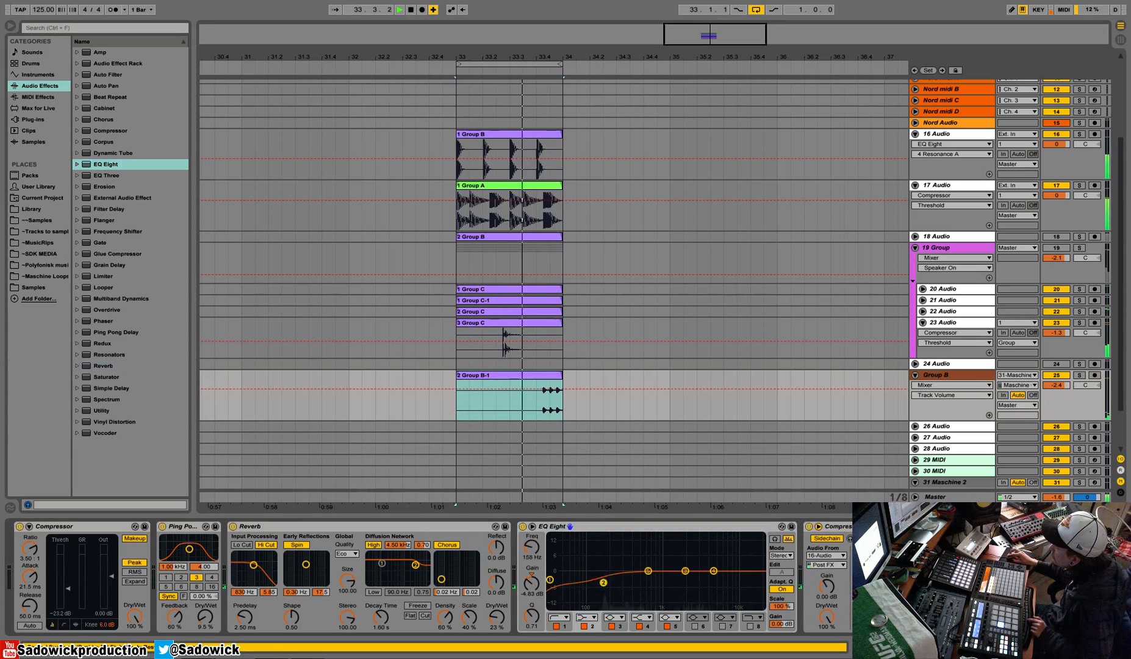
left_click_drag(648, 571, 620, 584)
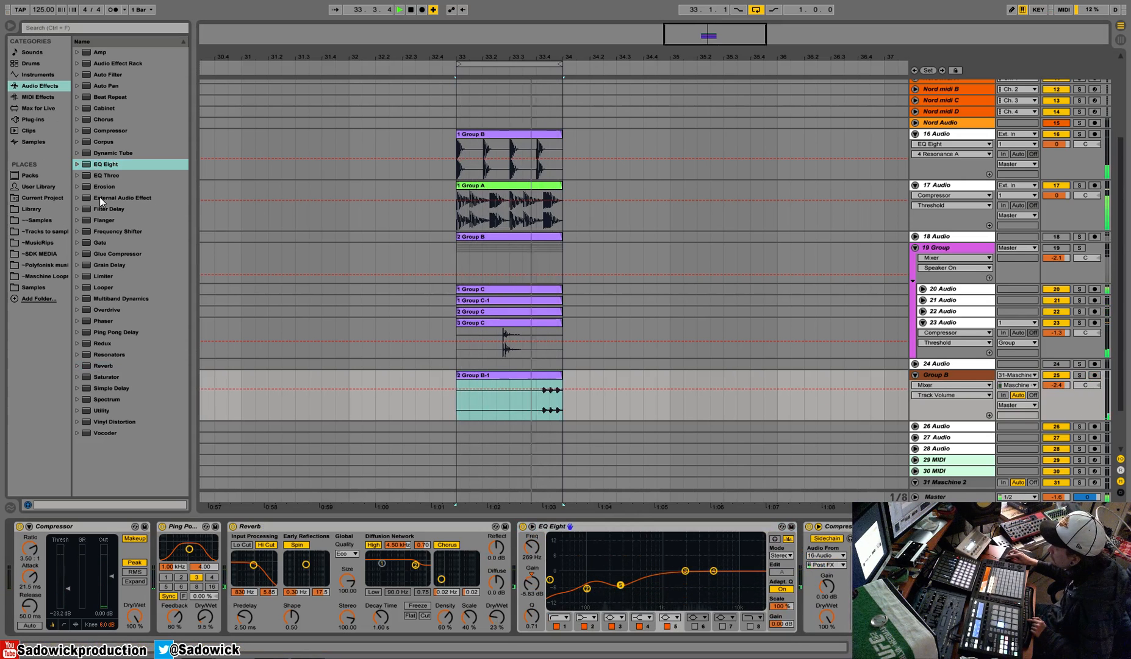
left_click_drag(105, 253, 510, 613)
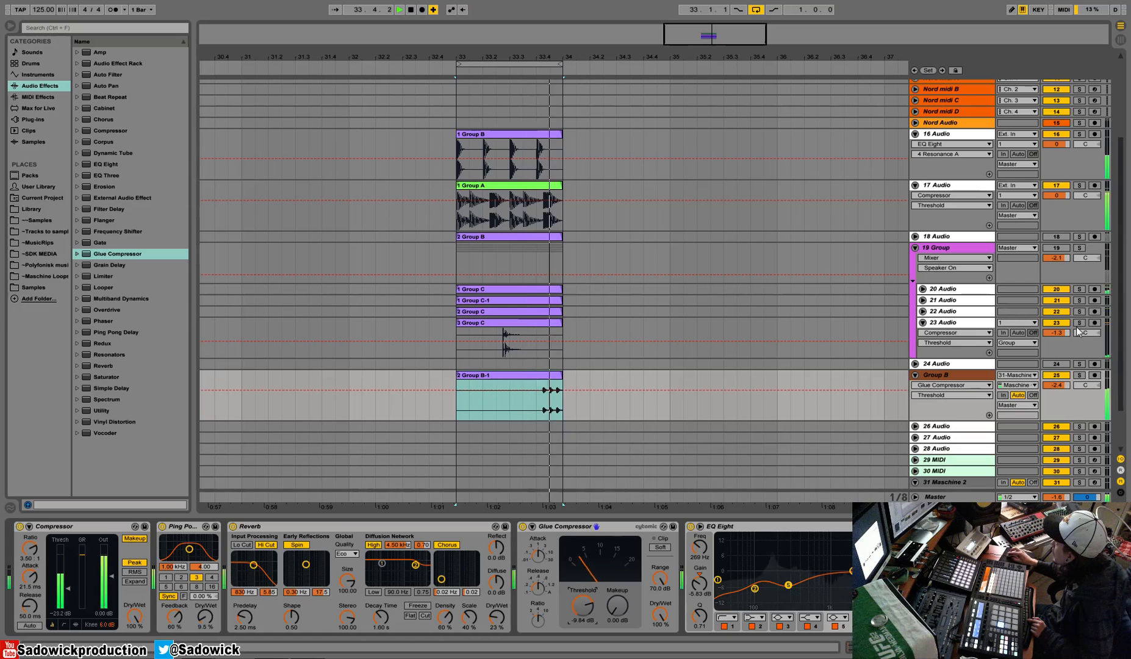
Step: Activate and unfold the 18 Audio track, set its volume to -1.4 dB, and solo it
left_click(1057, 237)
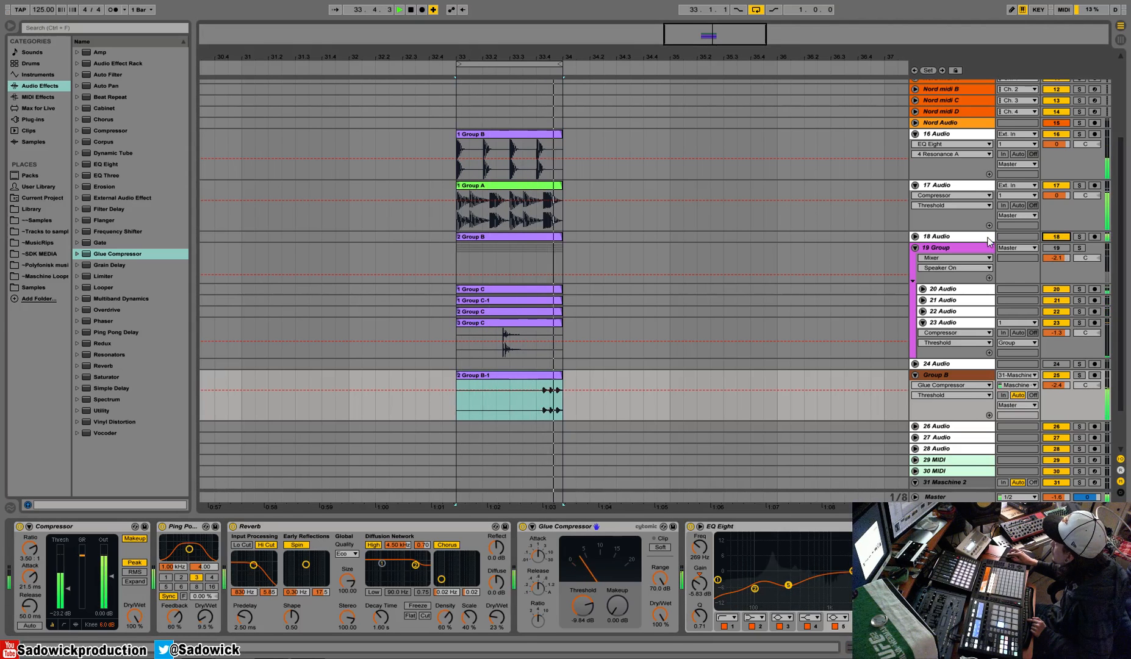
left_click(915, 237)
left_click_drag(1057, 247, 1057, 252)
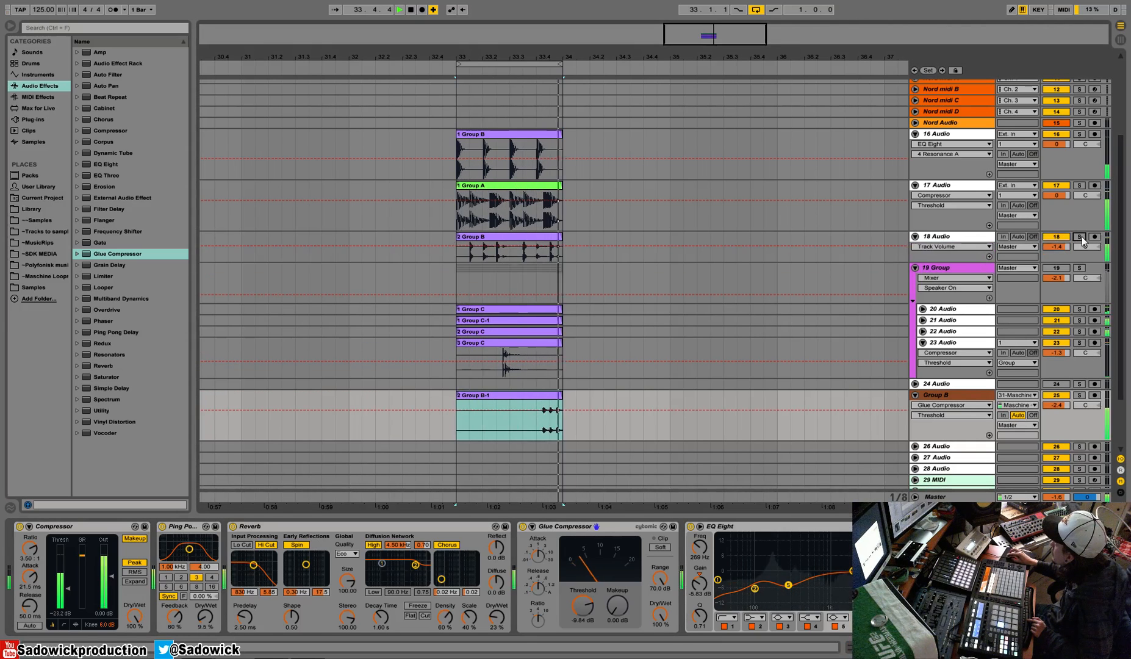
left_click(1080, 237)
Step: Insert a Glue Compressor first on 18 Audio with threshold -12.1 dB, makeup 4.60 dB and soft clipping, and activate the EQ Eight
left_click_drag(104, 253, 113, 554)
key("space")
left_click_drag(79, 606, 79, 633)
left_click_drag(125, 610, 125, 601)
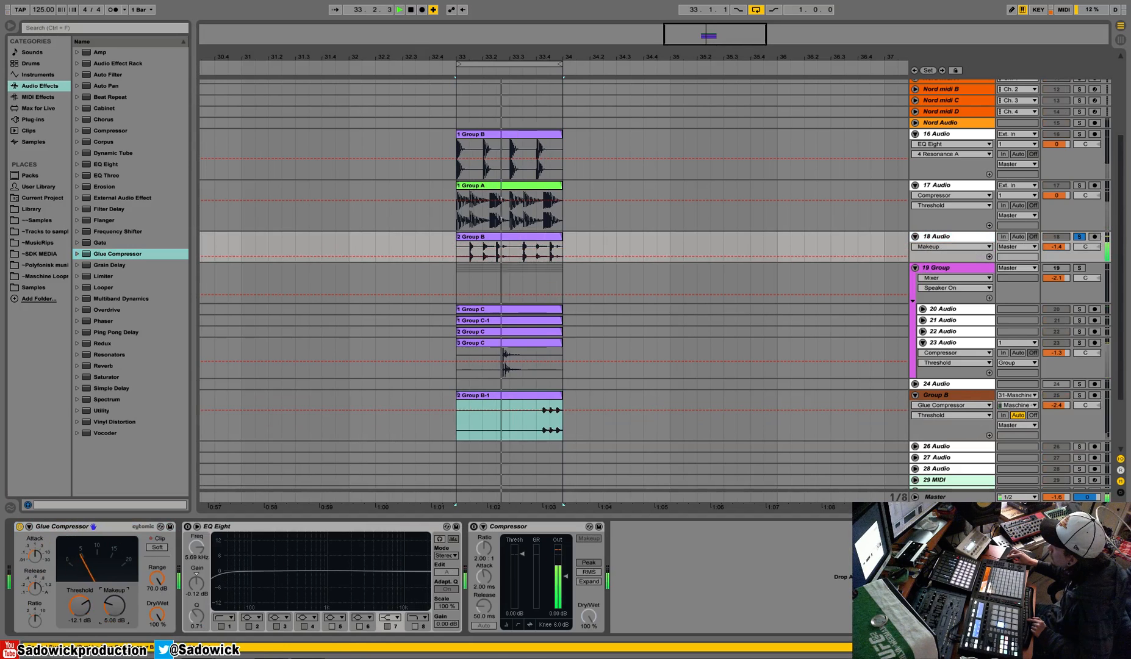
left_click(40, 605)
left_click(35, 588)
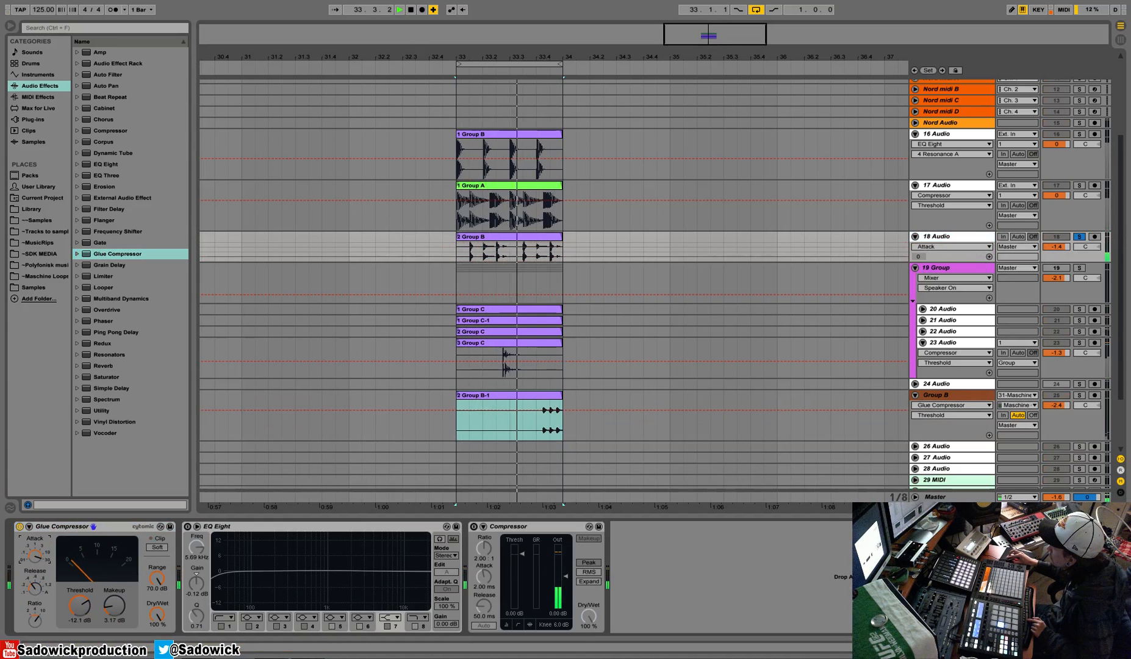
left_click(156, 548)
mouse_move(114, 608)
left_mouse_down()
mouse_move(115, 560)
mouse_move(115, 601)
left_mouse_up()
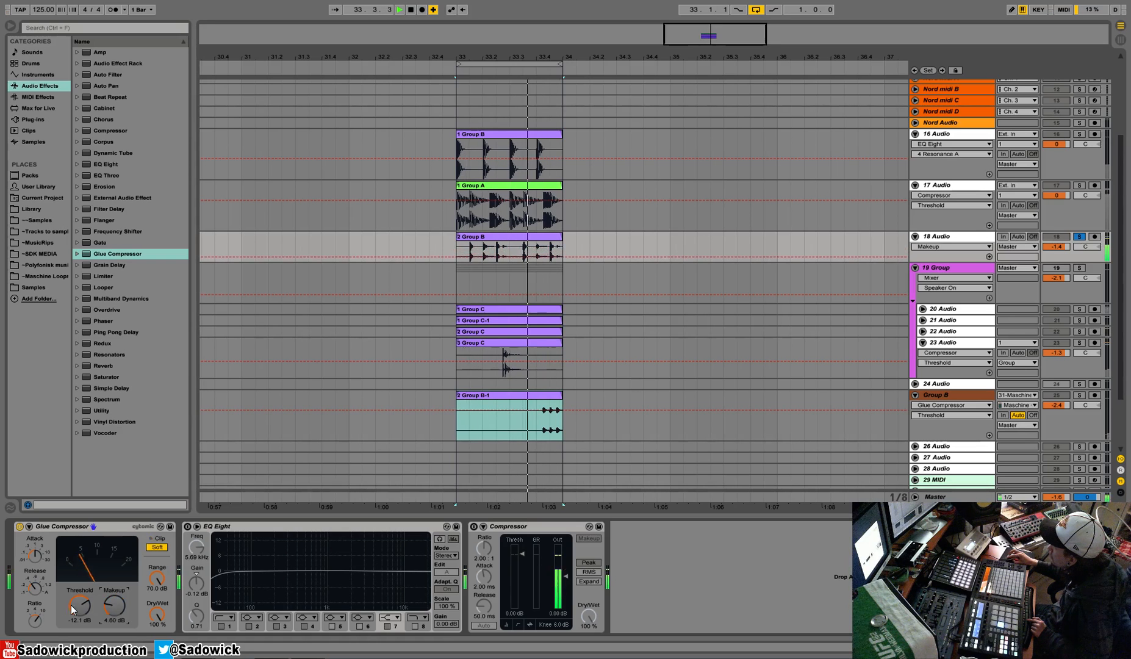
left_click(188, 526)
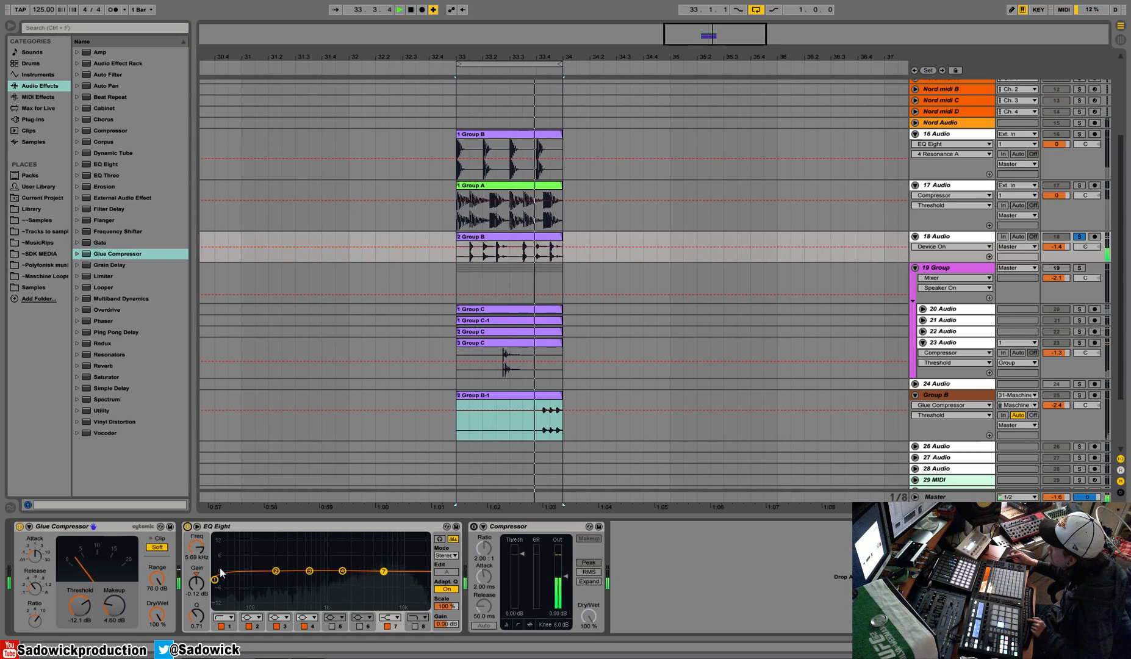
Step: Activate the 18 Audio Compressor with makeup and a -5.74 dB threshold, then unsolo the track and set its volume to -2.7 dB
left_click(474, 526)
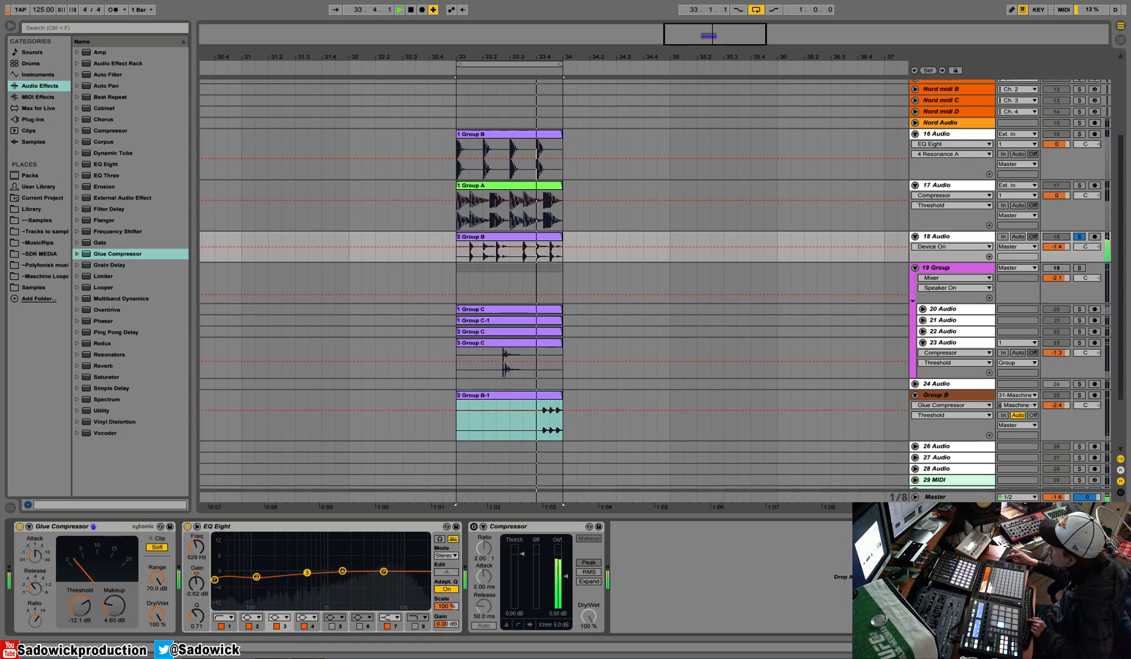
left_click_drag(514, 554, 515, 568)
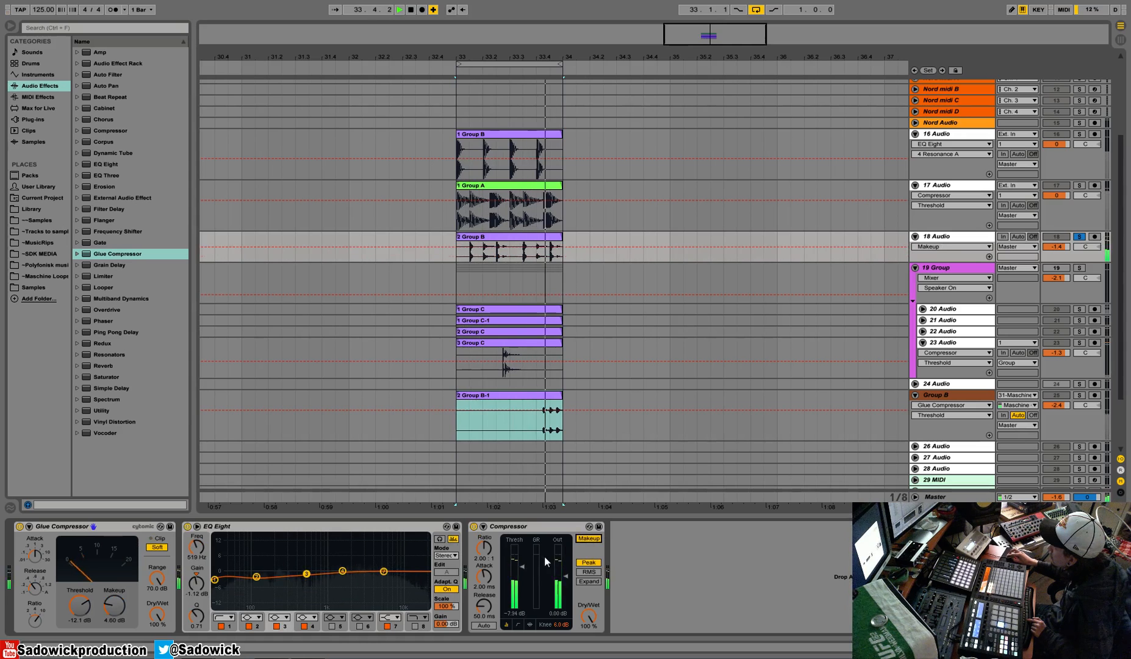
left_click_drag(519, 565, 519, 561)
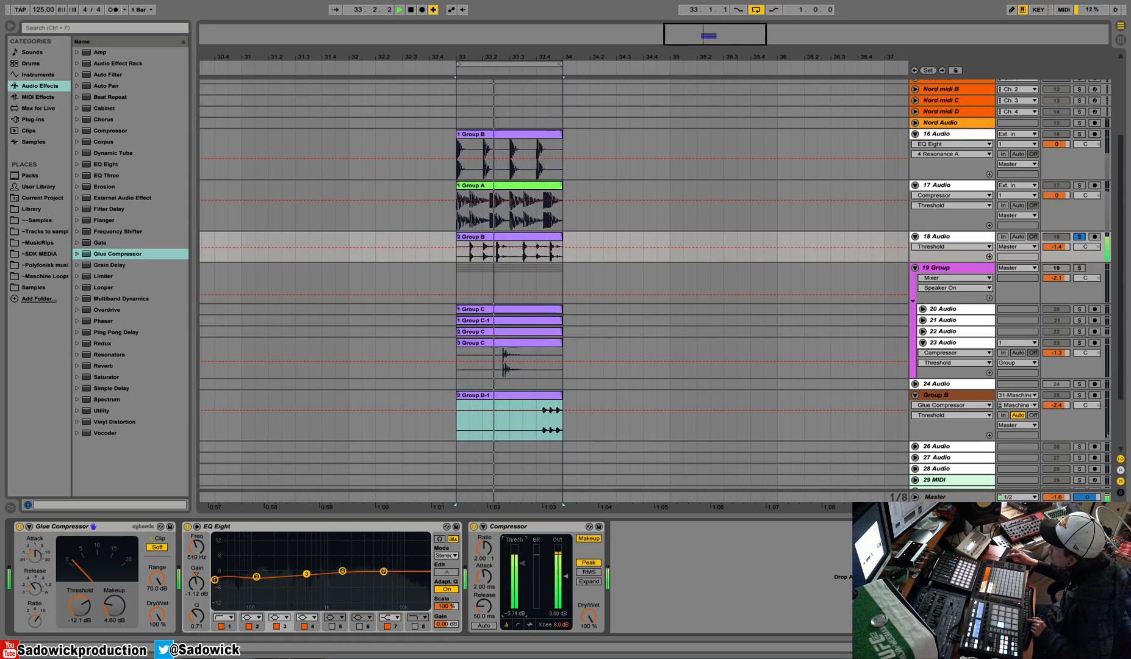
left_click(1080, 236)
left_click_drag(1062, 247, 1061, 255)
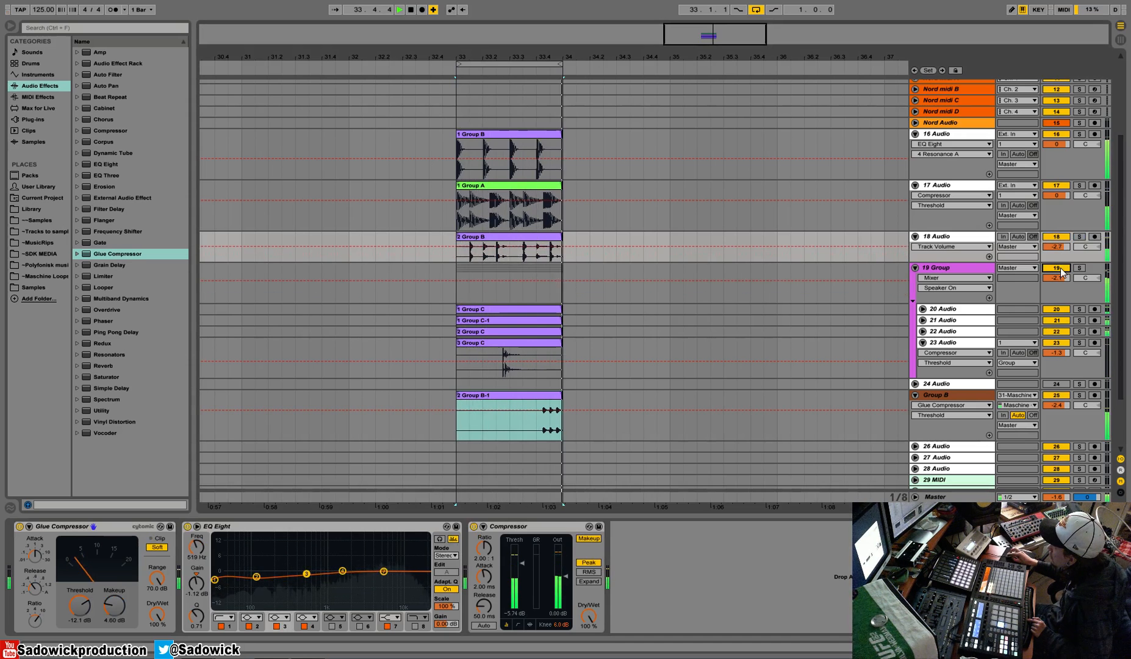
Step: Reduce the lane heights of the 23 Audio and 17 Audio tracks
left_click(1061, 355)
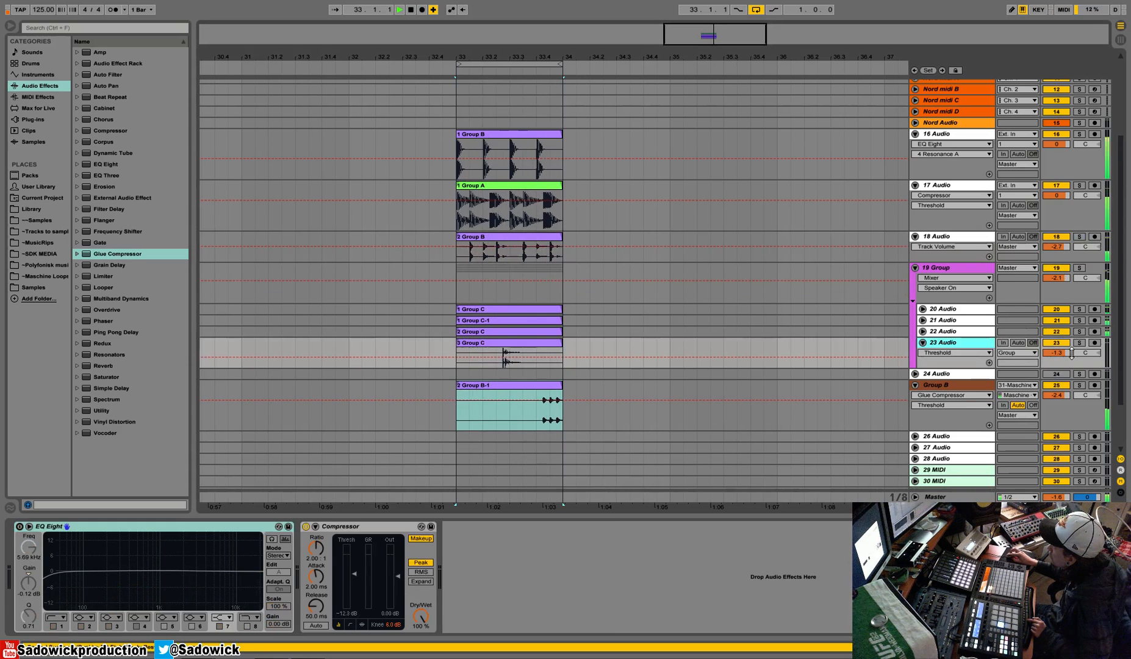
left_click(978, 372)
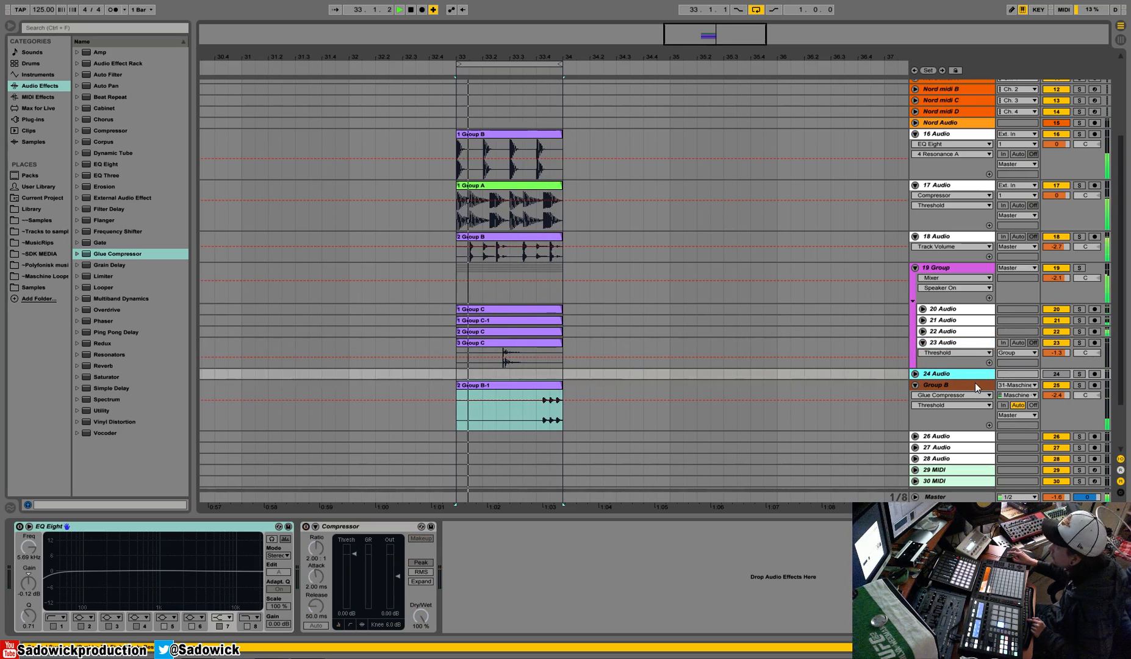
left_click_drag(1076, 231, 1075, 210)
Step: Select the one-bar clips on all recorded tracks and duplicate them three times to fill bars 33 to 37
left_click_drag(533, 57, 434, 94)
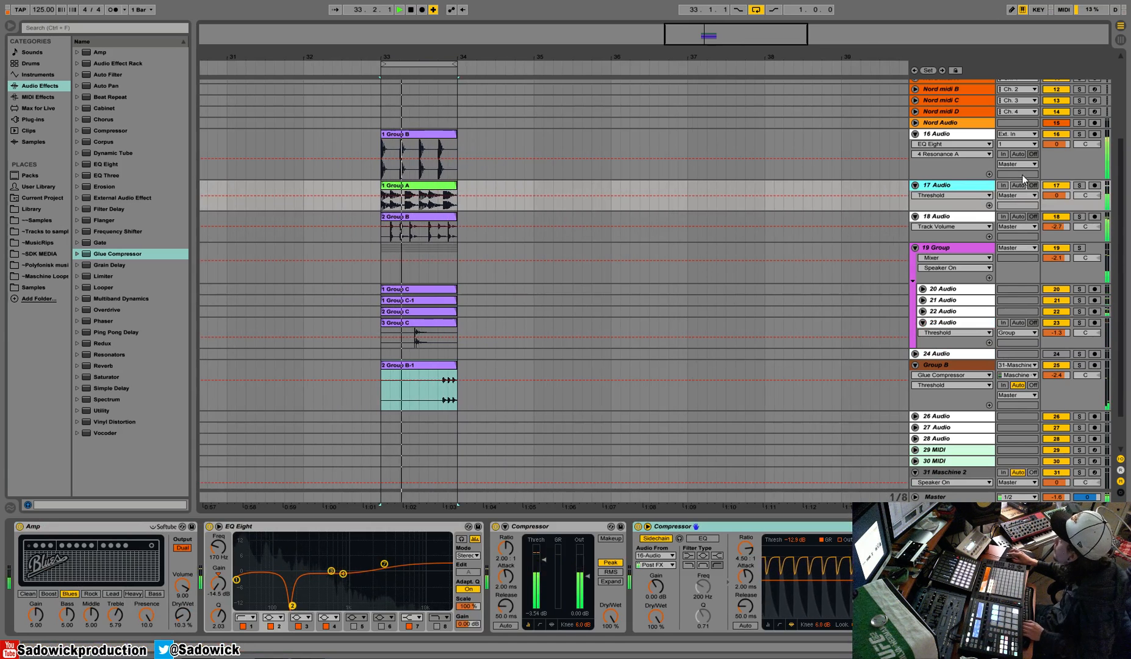
left_click_drag(438, 55, 441, 81)
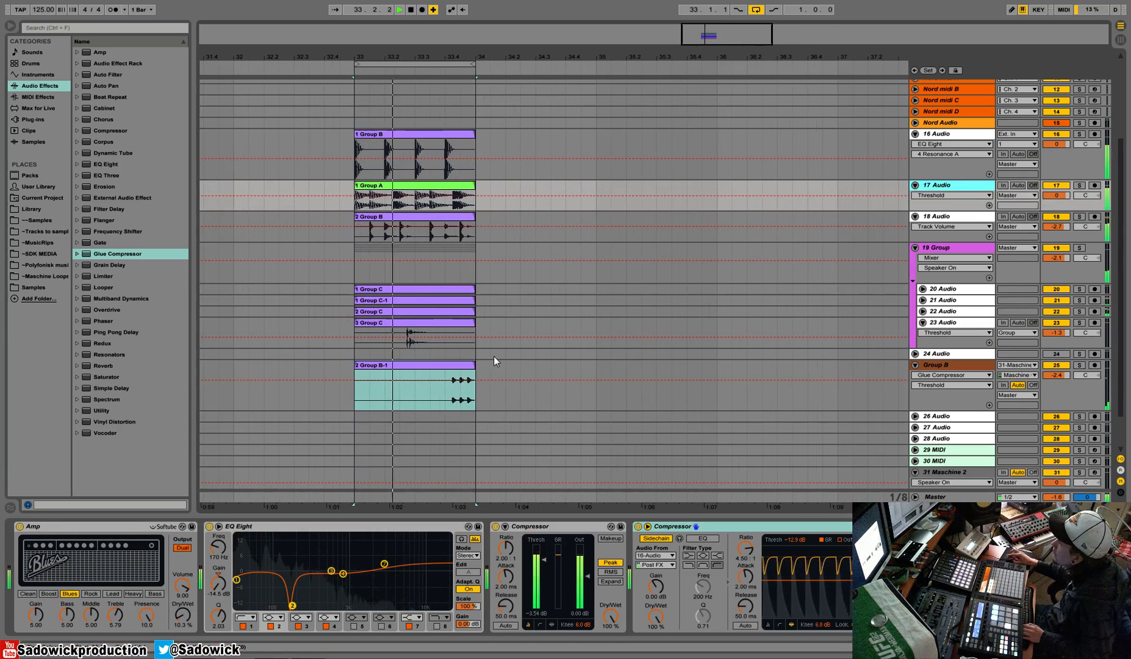
left_click_drag(477, 383, 349, 166)
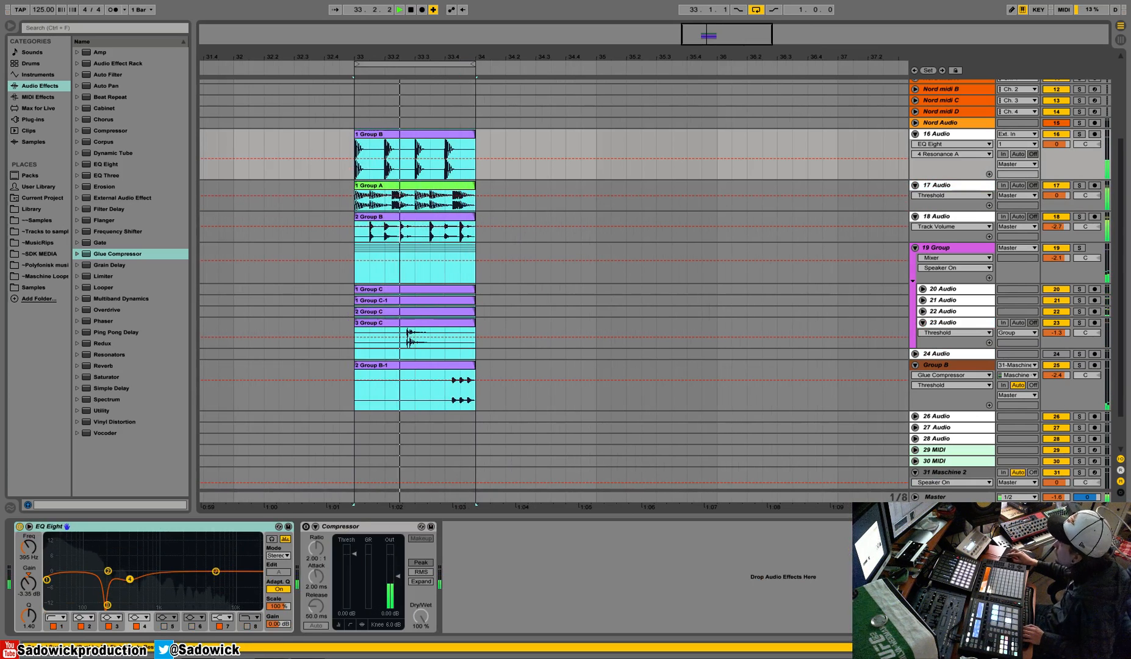
left_click(1001, 647)
left_click(165, 584)
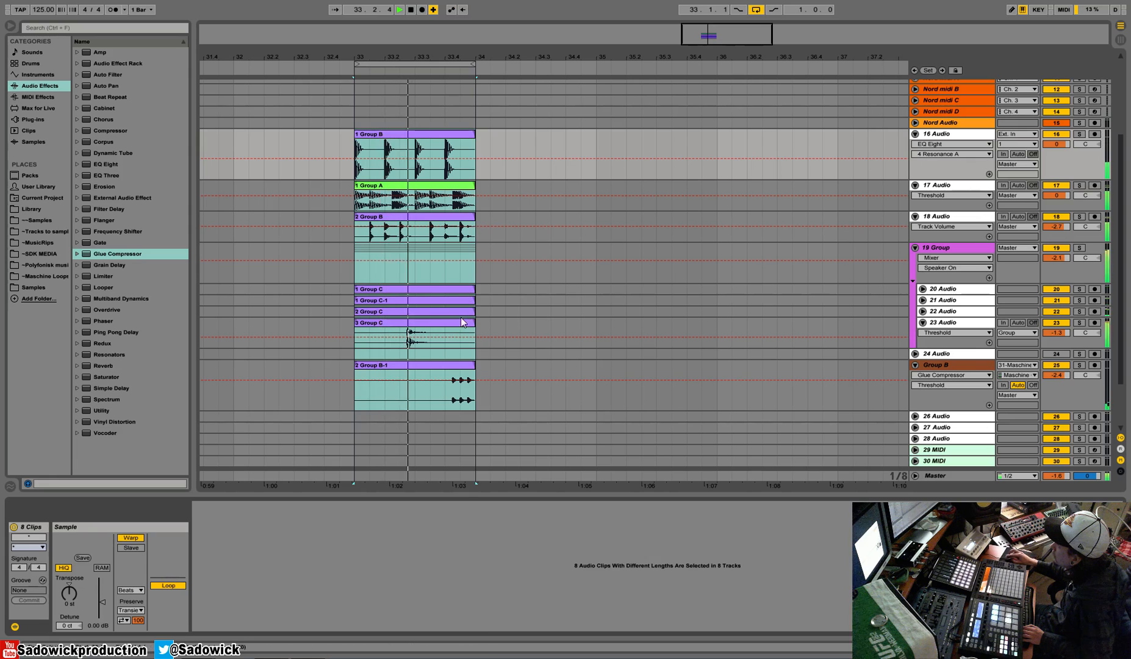
key("ctrl+d")
key("ctrl+d")
key("ctrl+d")
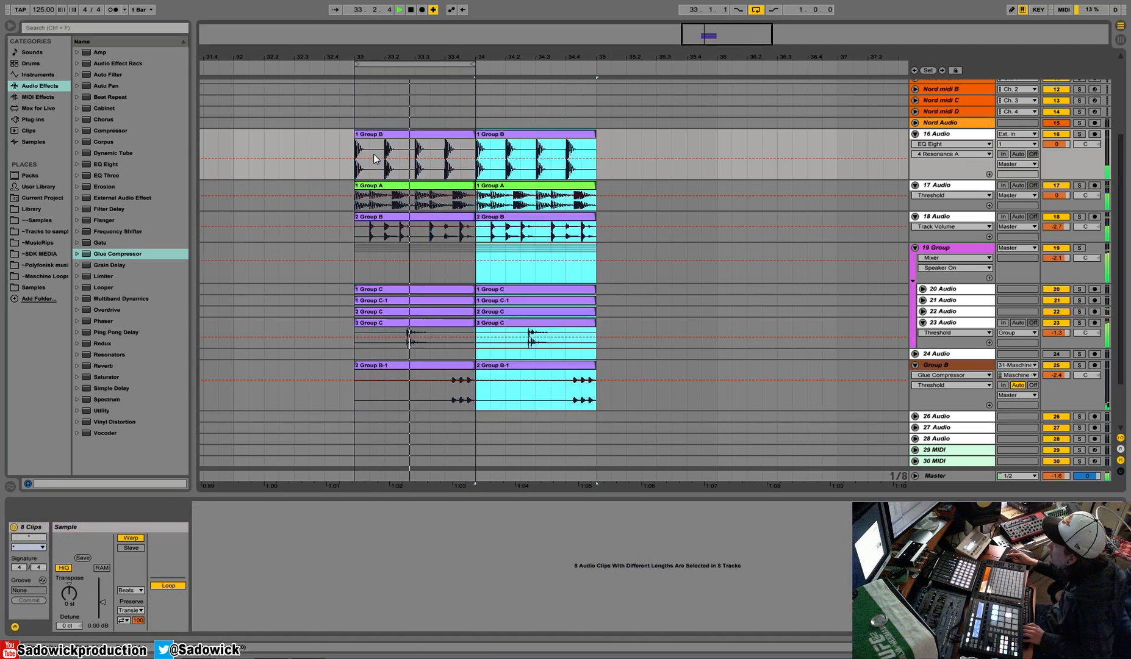
Step: Consolidate the duplicated clips on every recorded track into single four-bar clips from bar 33 to 37
left_click(401, 145)
left_click(453, 369, "shift")
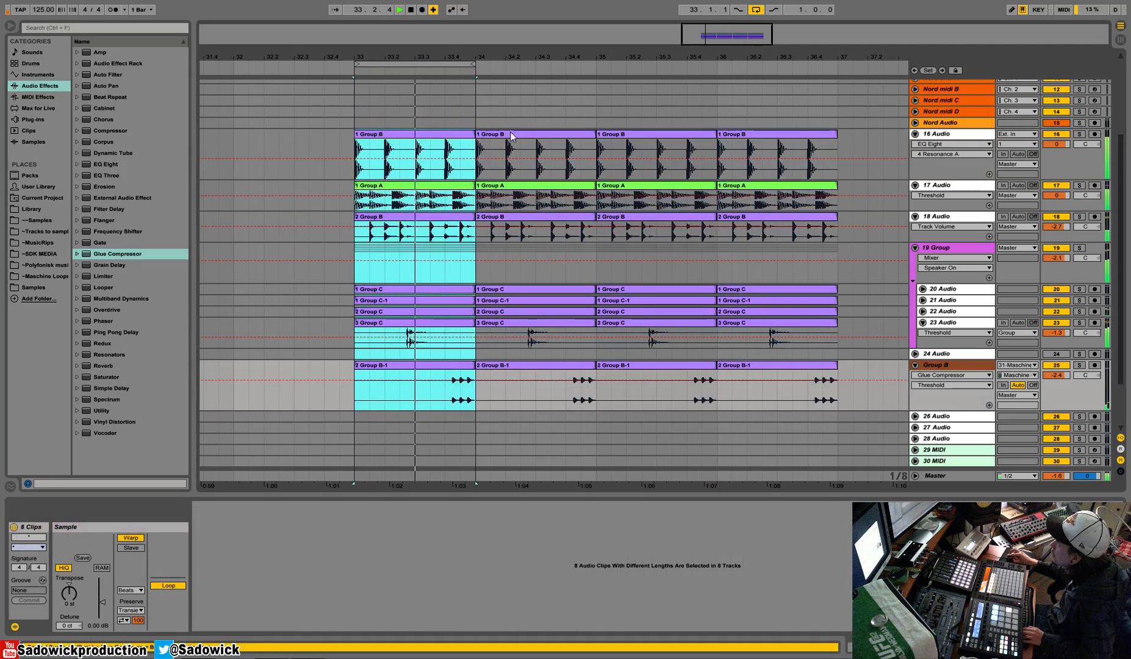
left_click_drag(478, 133, 835, 147)
key("space")
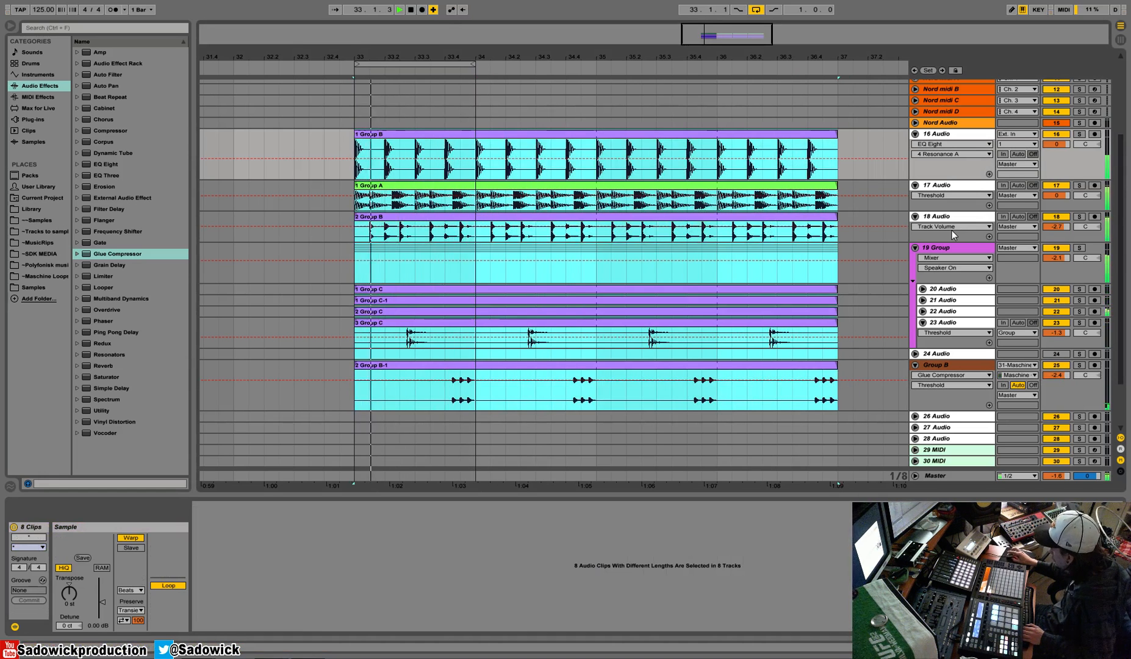
Step: Play the loop and reduce the lane height of the 16 Audio track
left_click_drag(1126, 190, 1116, 227)
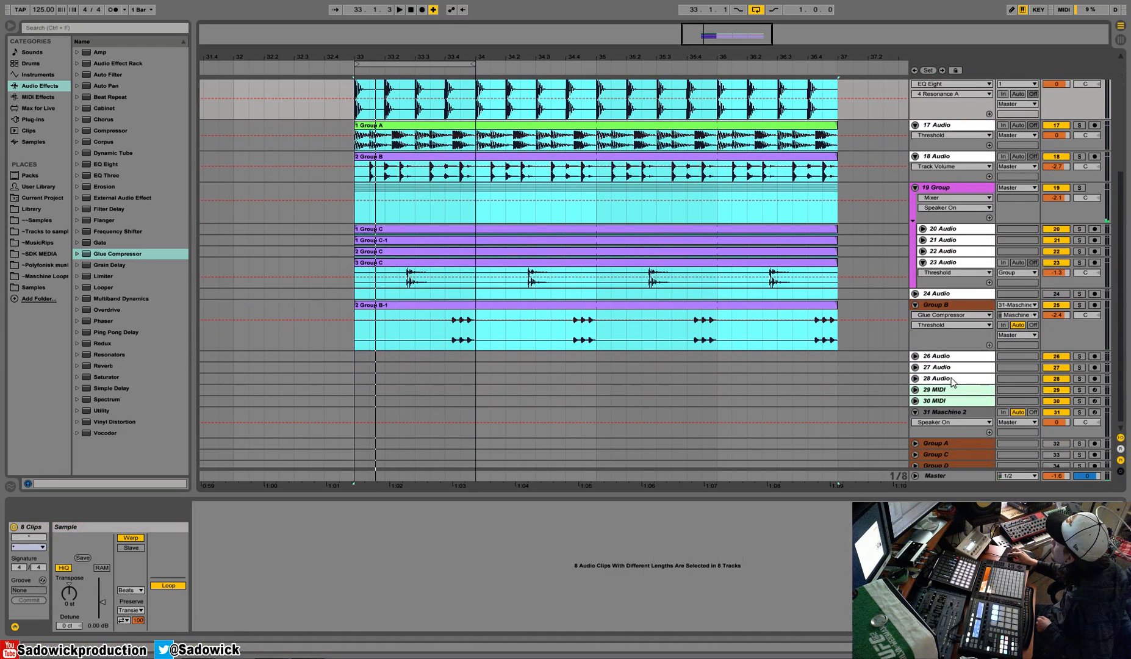
left_click(950, 359)
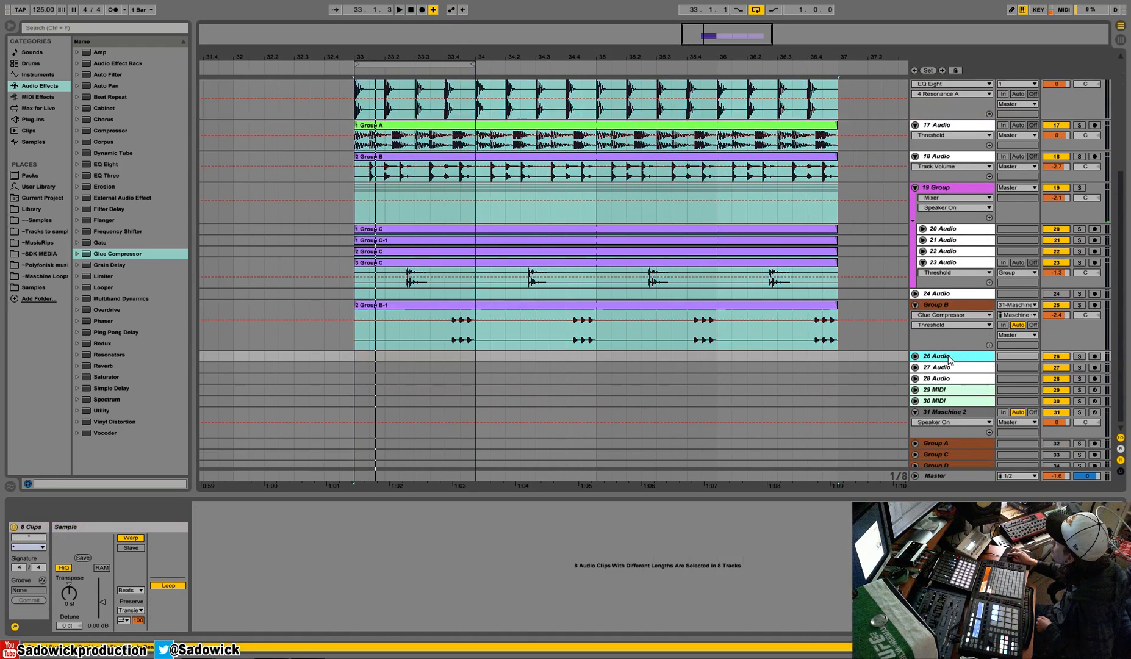
left_click(1085, 327)
key("space")
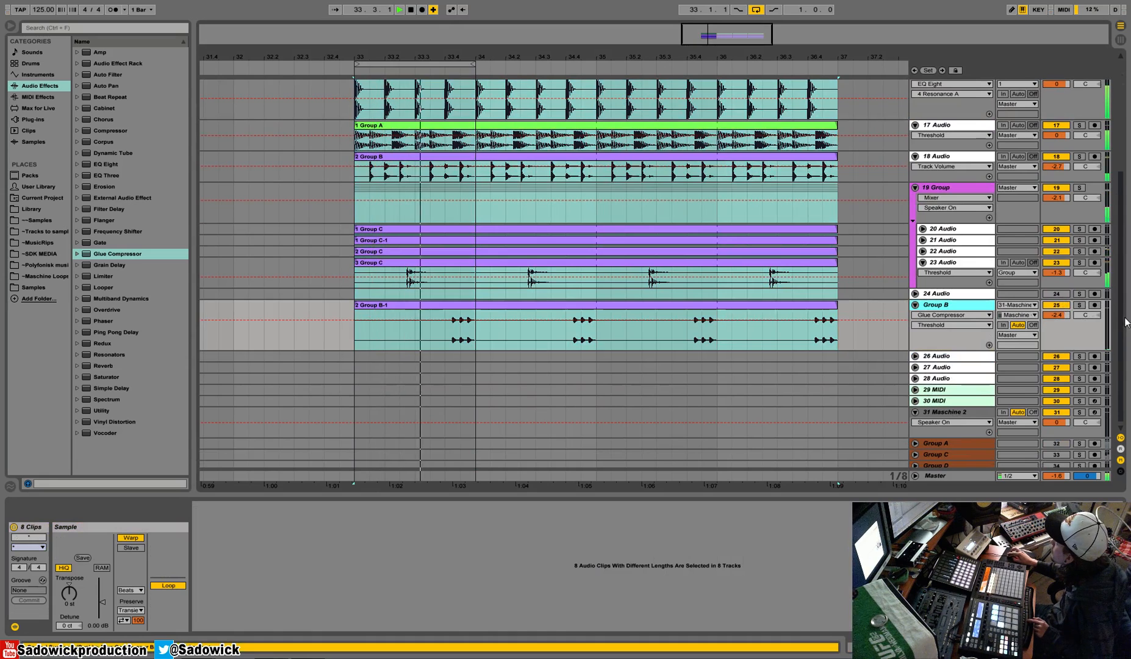
scroll(1104, 281, "up", 5)
left_click(1084, 243)
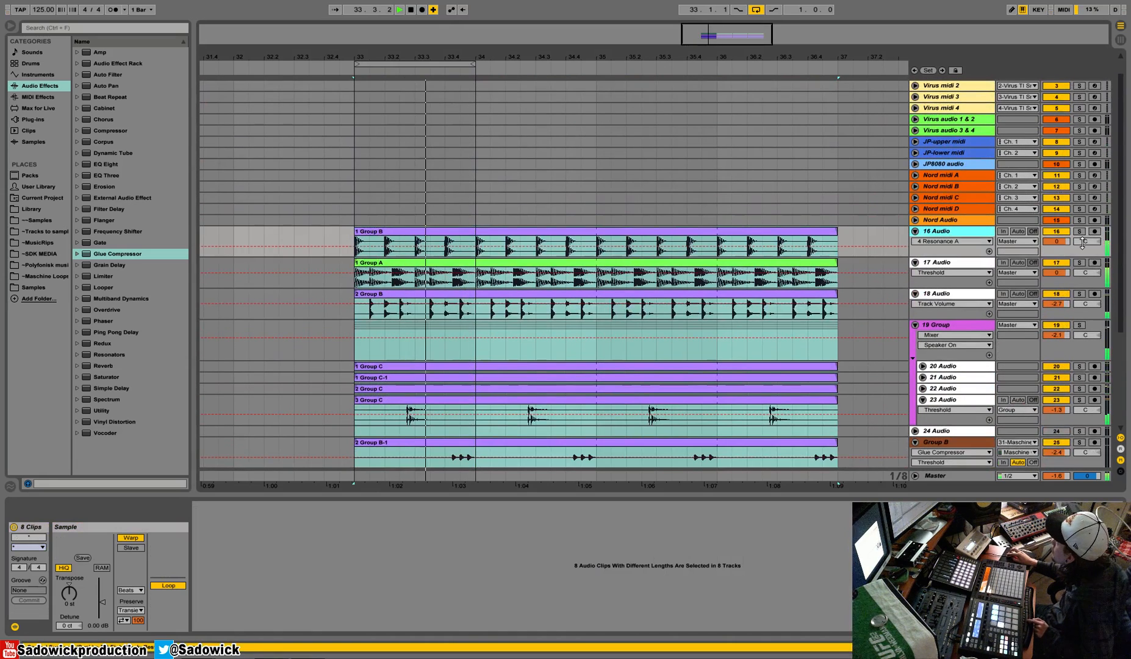
scroll(1037, 383, "down", 1)
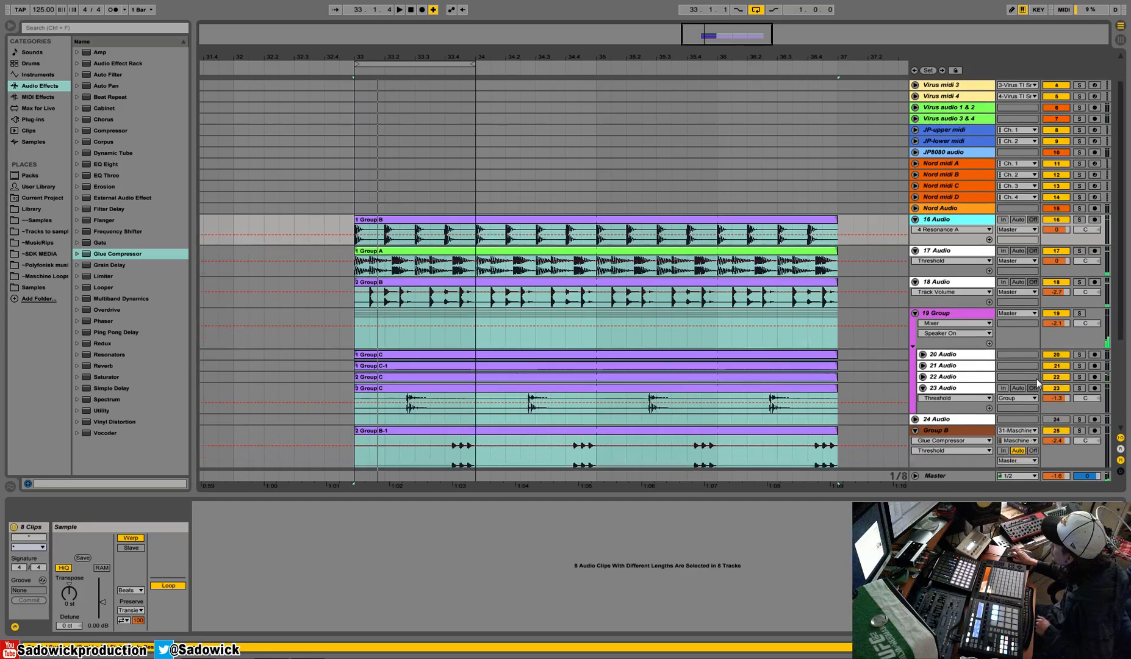
Step: Arm the 29 MIDI track, move it directly above 16 Audio, and unfold its lane
scroll(1037, 383, "down", 10)
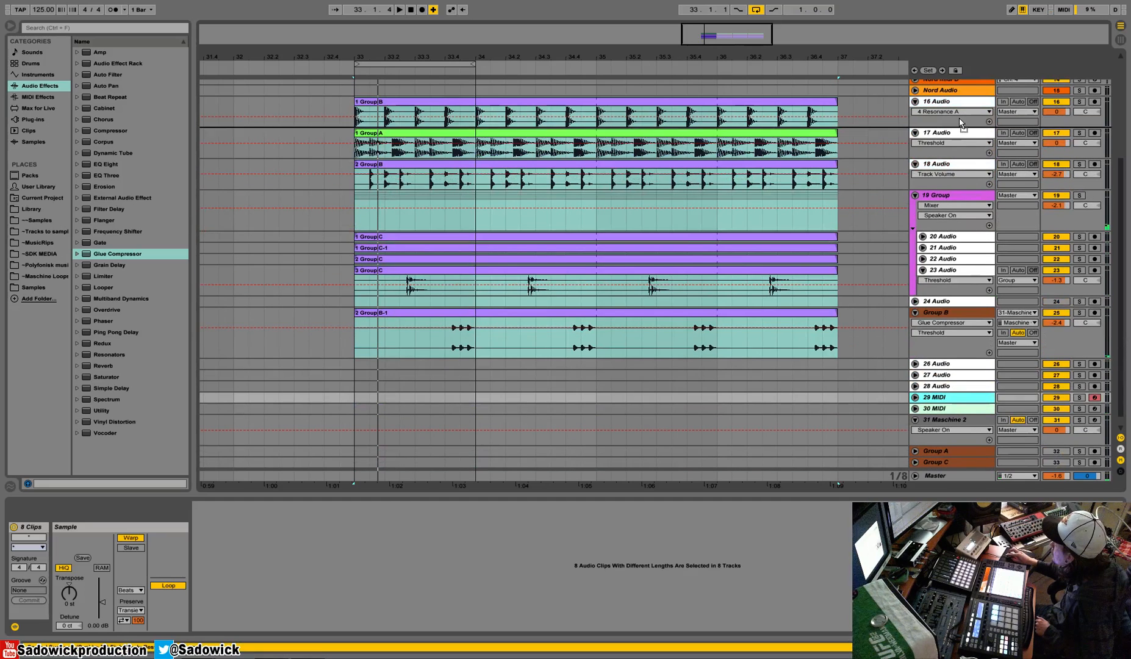
key("ctrl+shift+t")
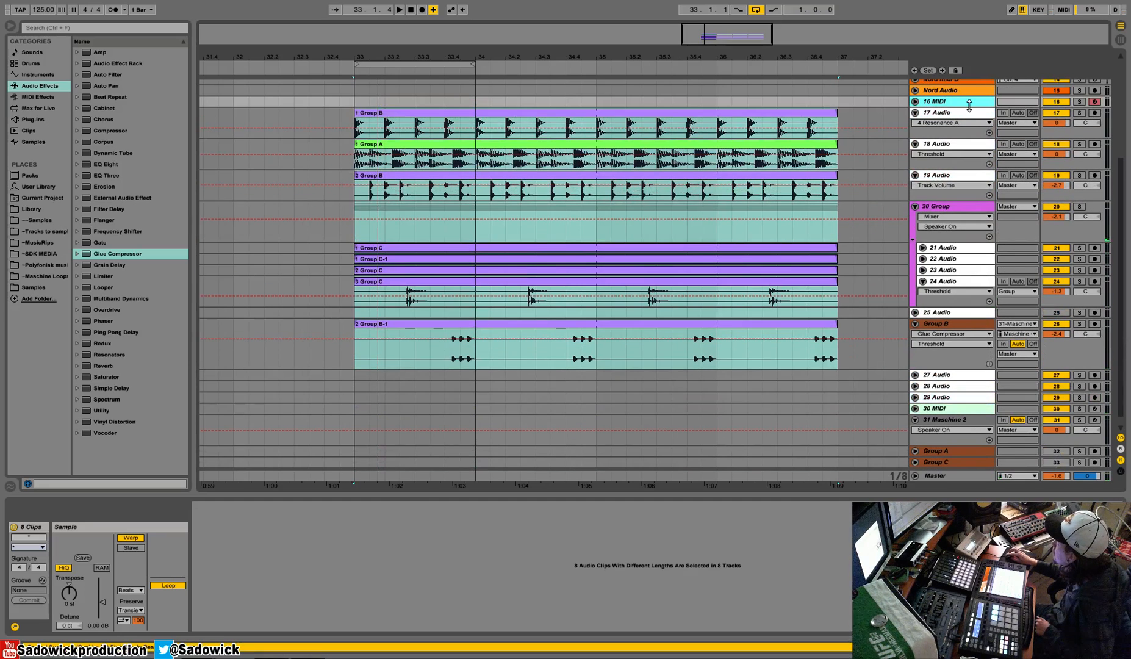
left_click_drag(969, 105, 971, 153)
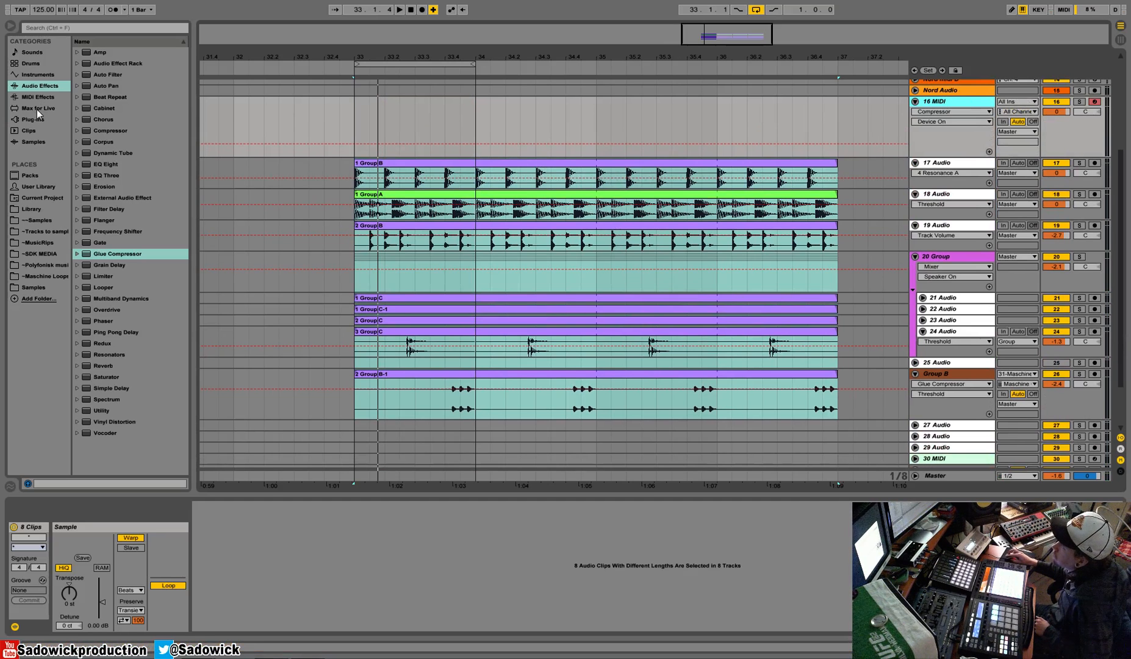
Step: Audition Operator's Piano & Keys presets in the instrument browser, including FM Piano1 Classic and FM Piano3 Dirty
left_click(36, 75)
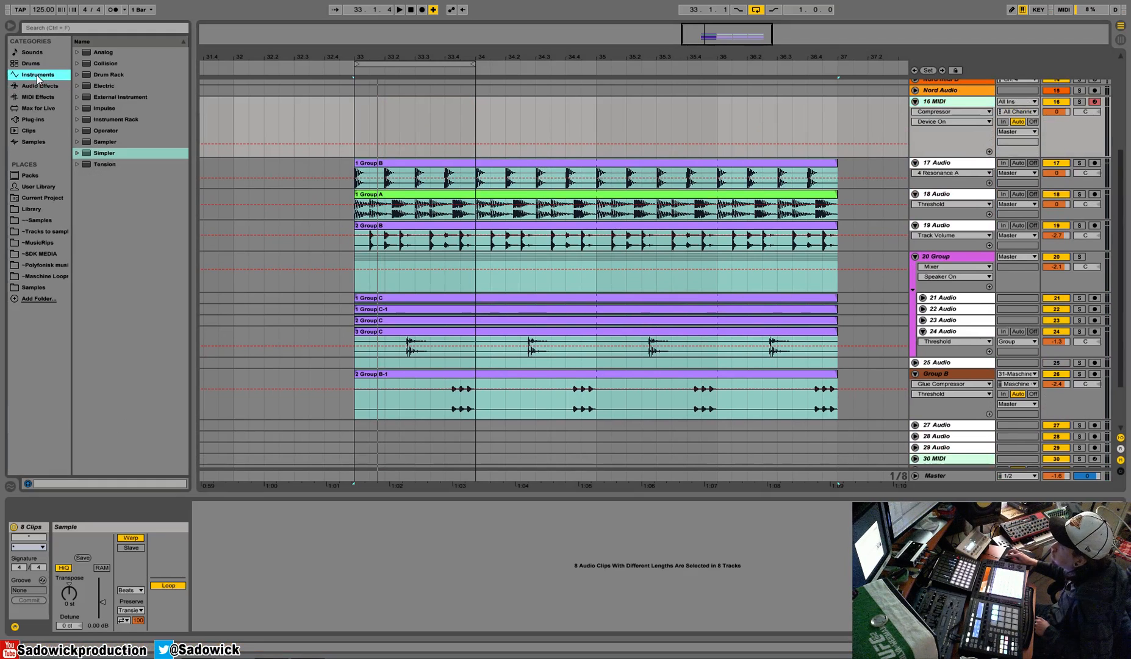
left_click(78, 130)
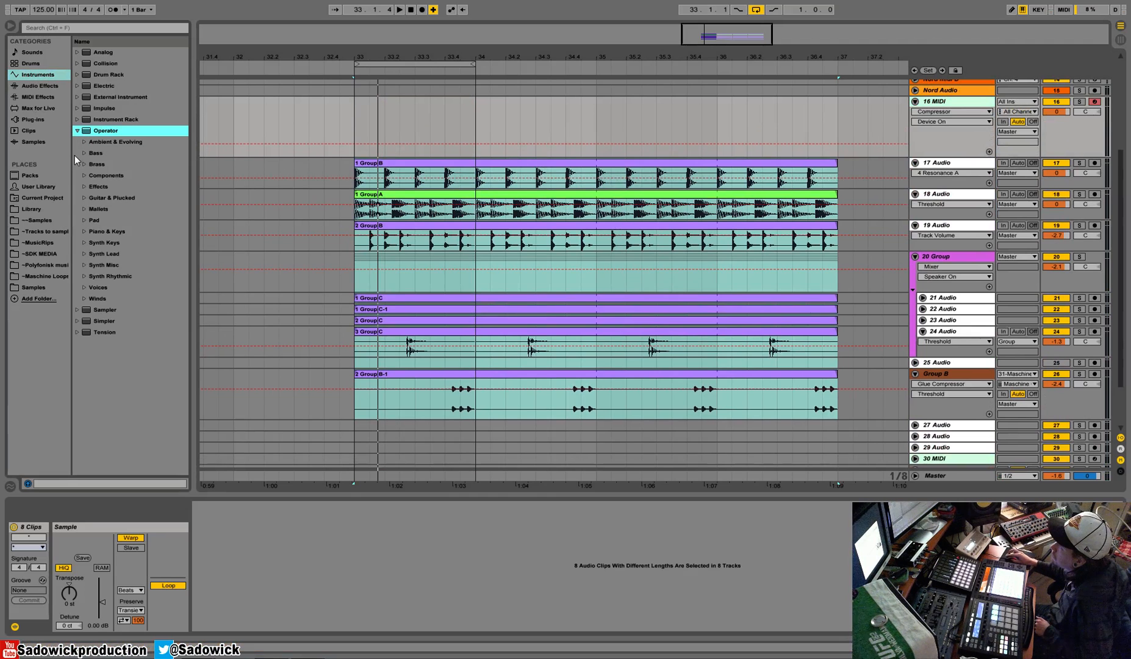
left_click(81, 232)
left_click(84, 232)
left_click(121, 254)
left_click(125, 275)
left_click(134, 299)
left_click(145, 332)
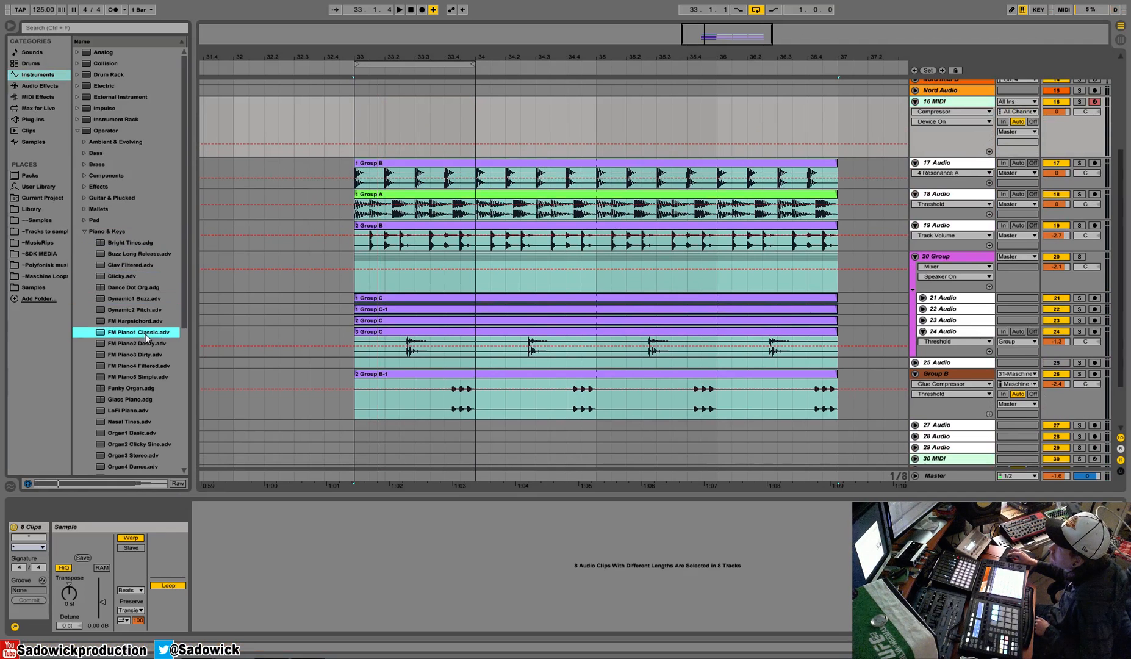
key("Down")
key("Down")
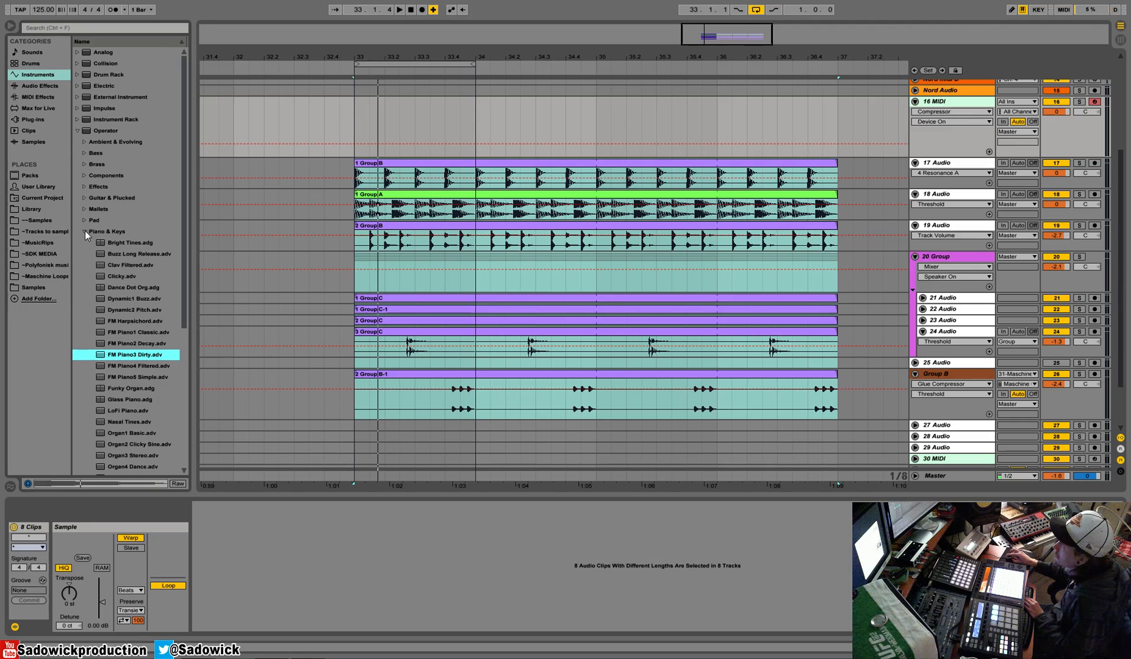
left_click(85, 231)
left_click(78, 130)
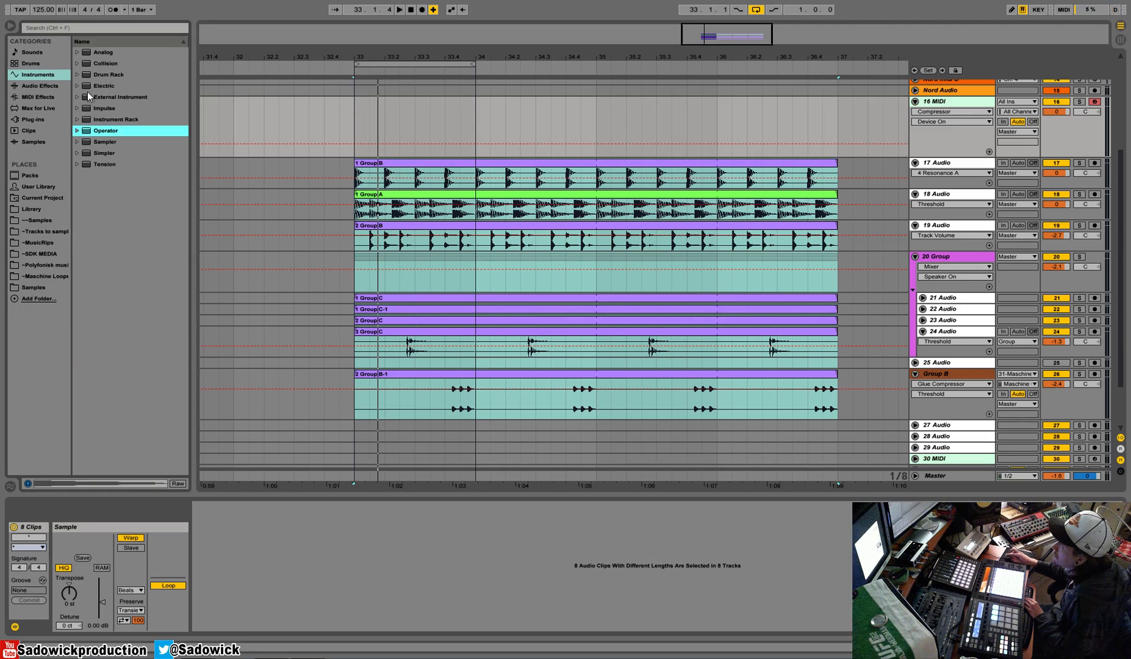
Step: Audition Analog's Brass presets from Ensemble Brass to Horn3 Reso Sync Brass
left_click(77, 53)
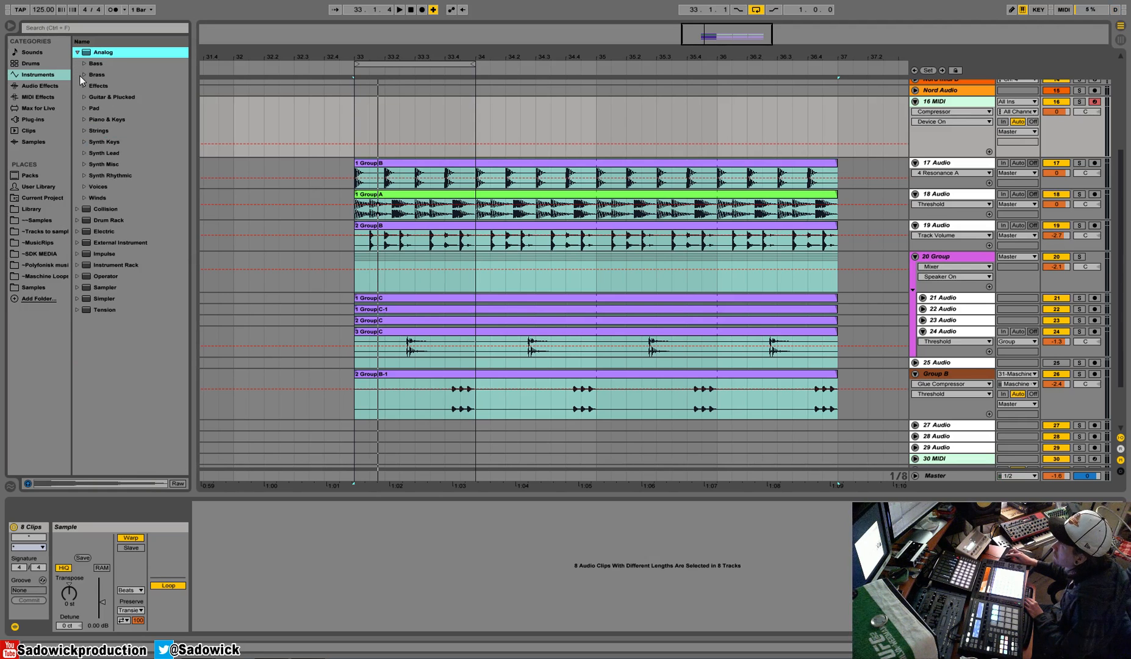
left_click(80, 75)
left_click(85, 76)
left_click(110, 87)
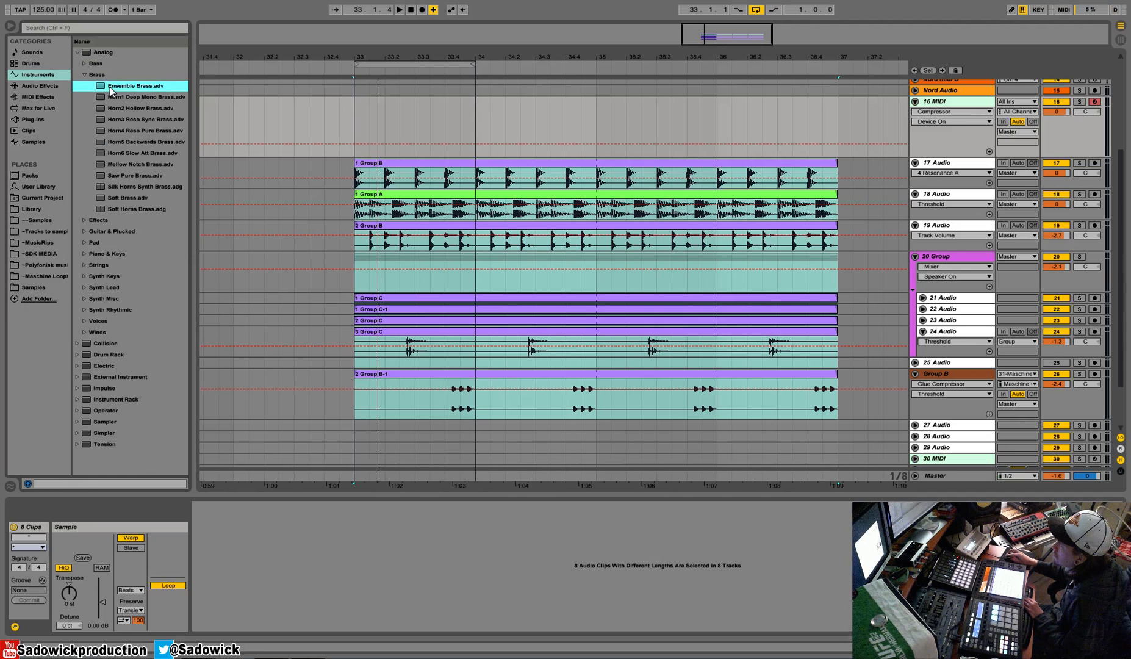
key("Down")
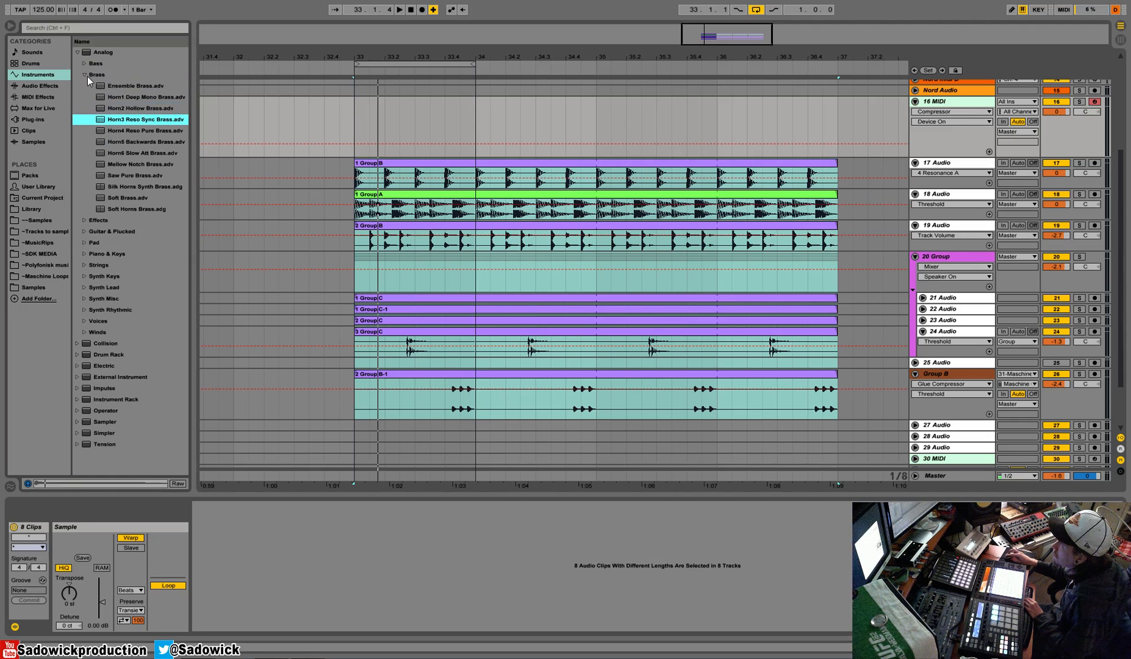
left_click(85, 75)
Step: Audition Analog's Pad presets, including Bright8 Orchestral and Filter Sweep Pad
left_click(84, 97)
key("Down")
key("Down")
left_click(83, 164)
left_click(131, 164)
key("Down")
key("Down")
key("Down")
key("Down")
key("Down")
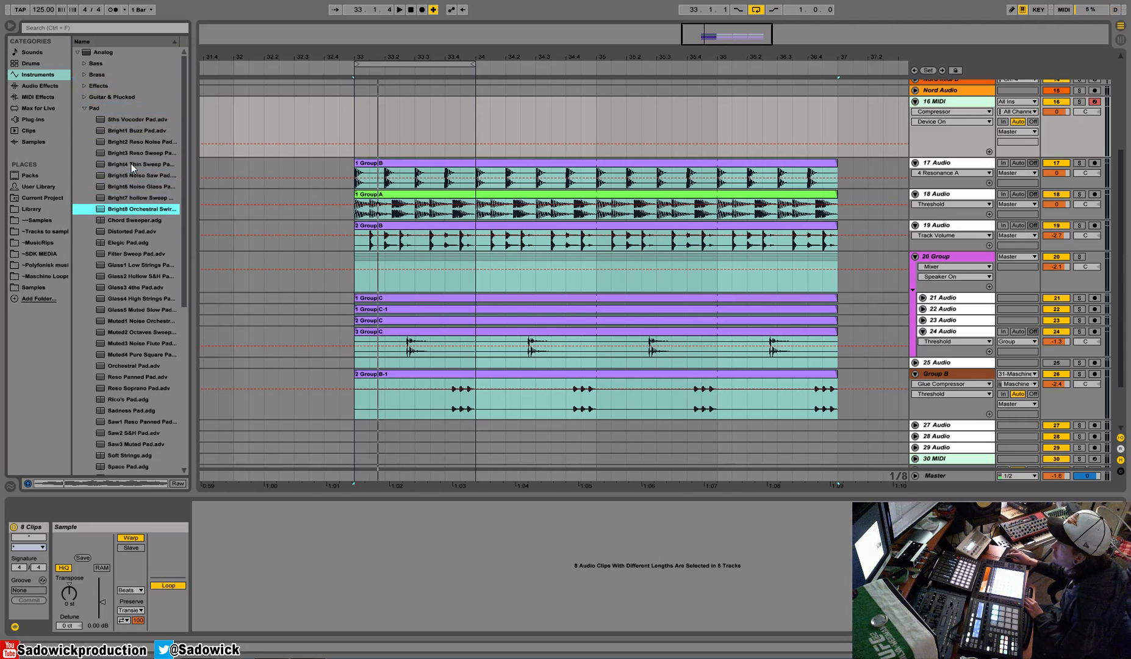
key("Down")
key("Down")
key("Down")
key("Down")
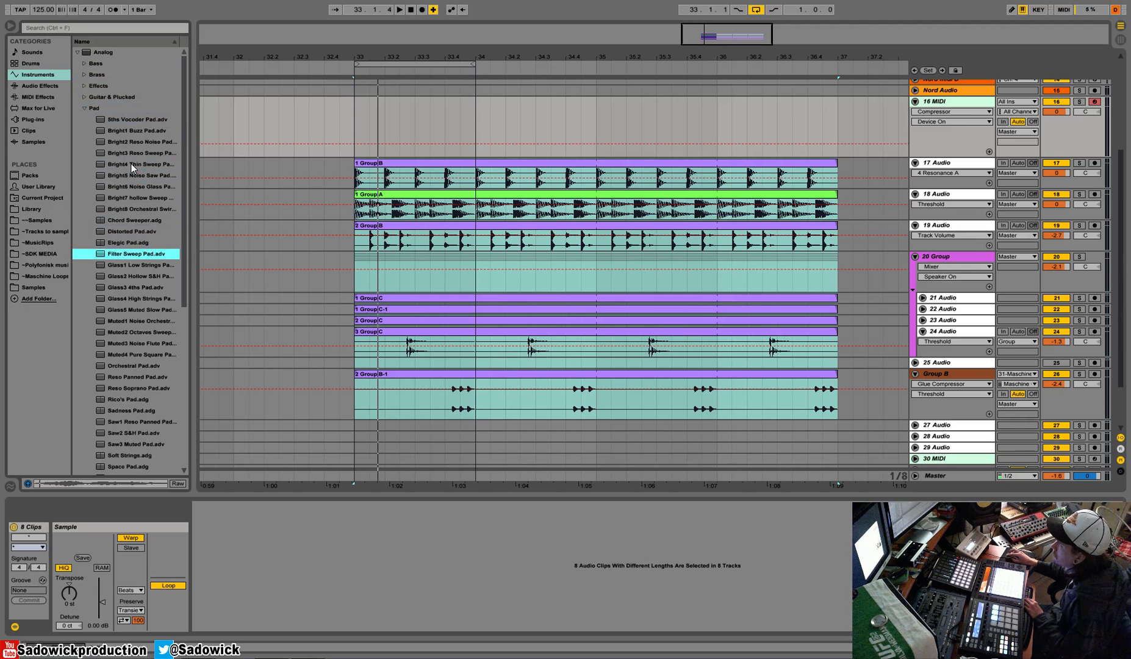
key("Down")
key("Down")
key("Up")
left_click(84, 108)
Step: Audition Analog's Piano & Keys presets, comparing Fifths Sweep with Dual Osc, and show the 16 MIDI track's device chain
left_click(84, 119)
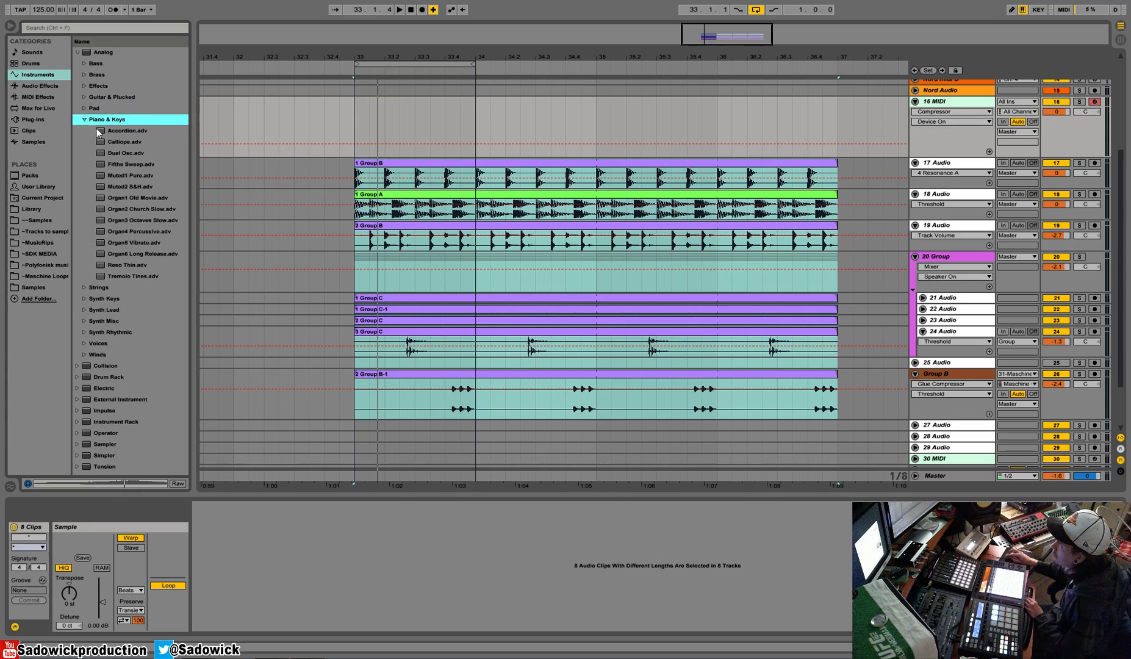
key("Down")
key("Down")
key("Down")
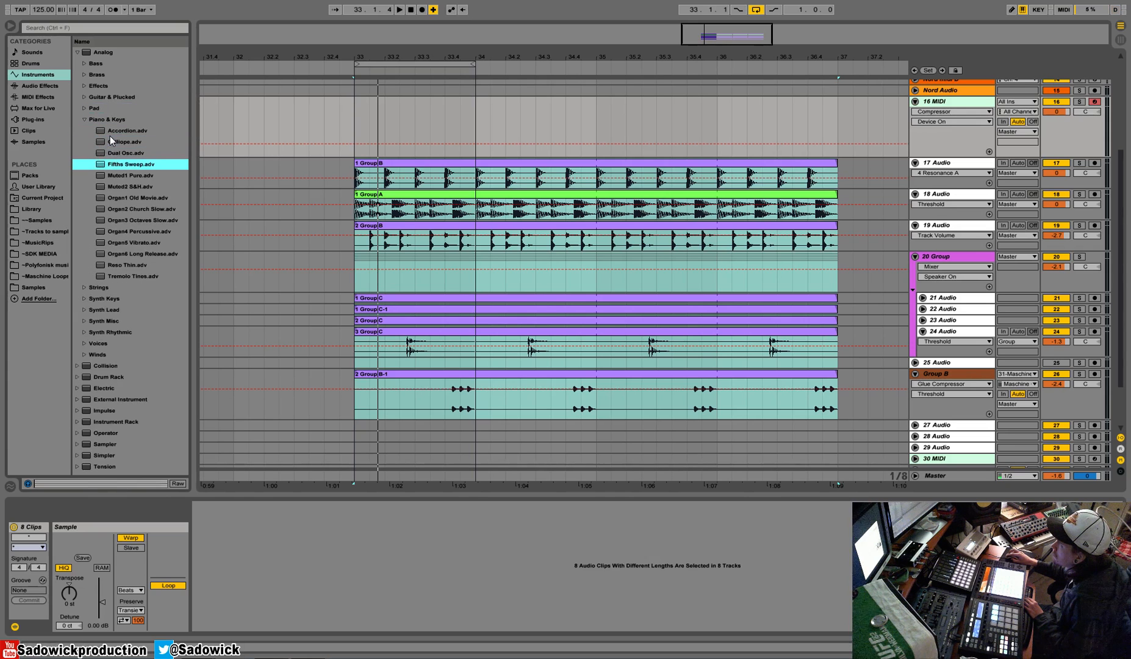
key("Up")
key("Down")
key("Up")
key("Down")
key("Up")
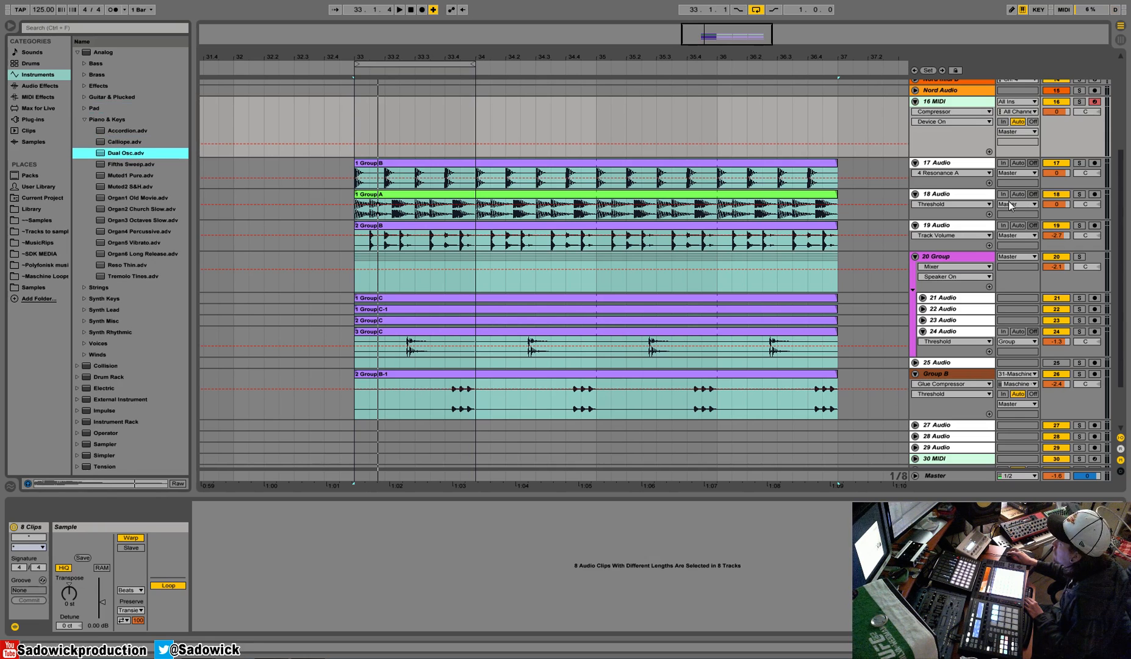
left_click(1073, 646)
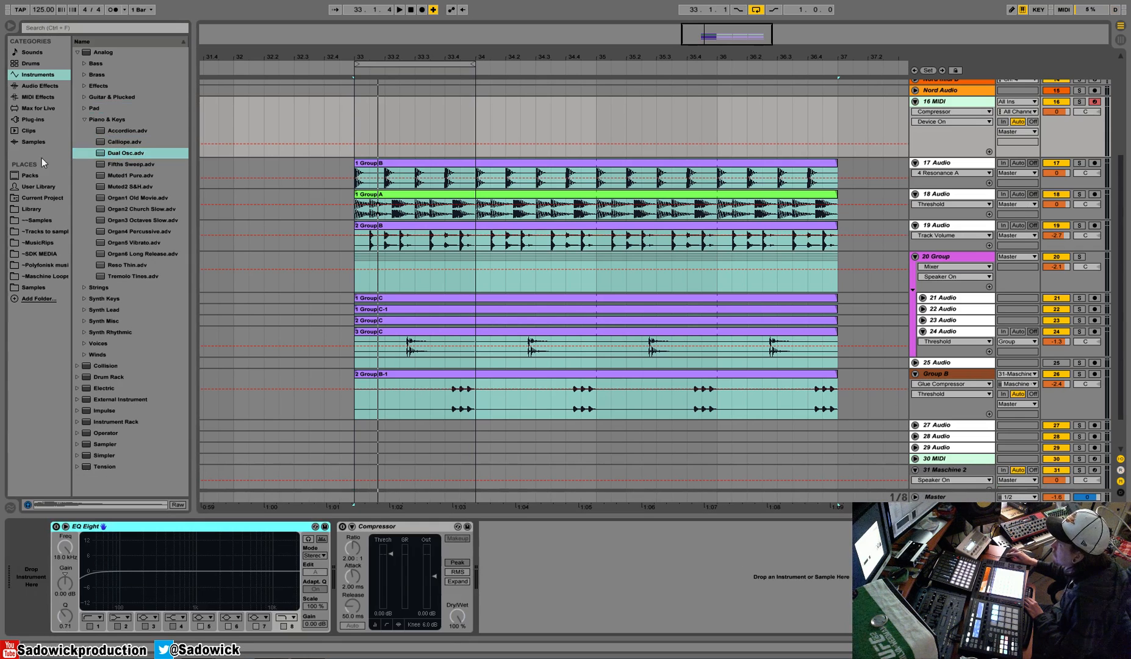
Step: Load Analog's Dual Osc preset onto the 16 MIDI track and audition the Organ1 Old Movie and Organ3 Octaves Slow presets
left_click_drag(110, 155, 53, 583)
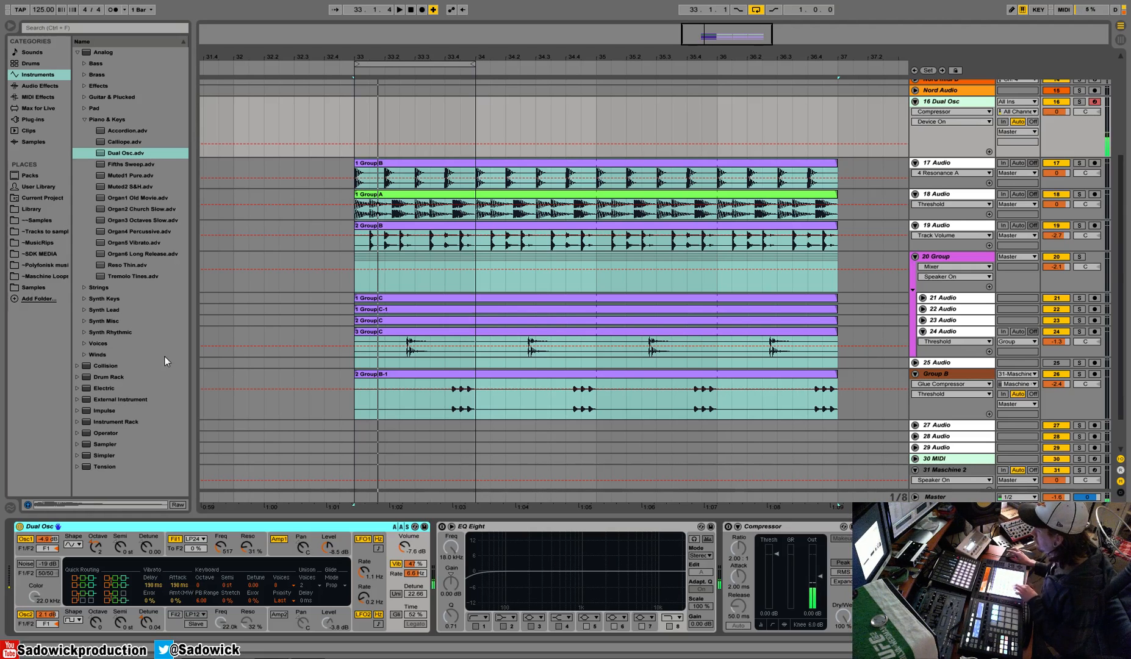
left_click(135, 199)
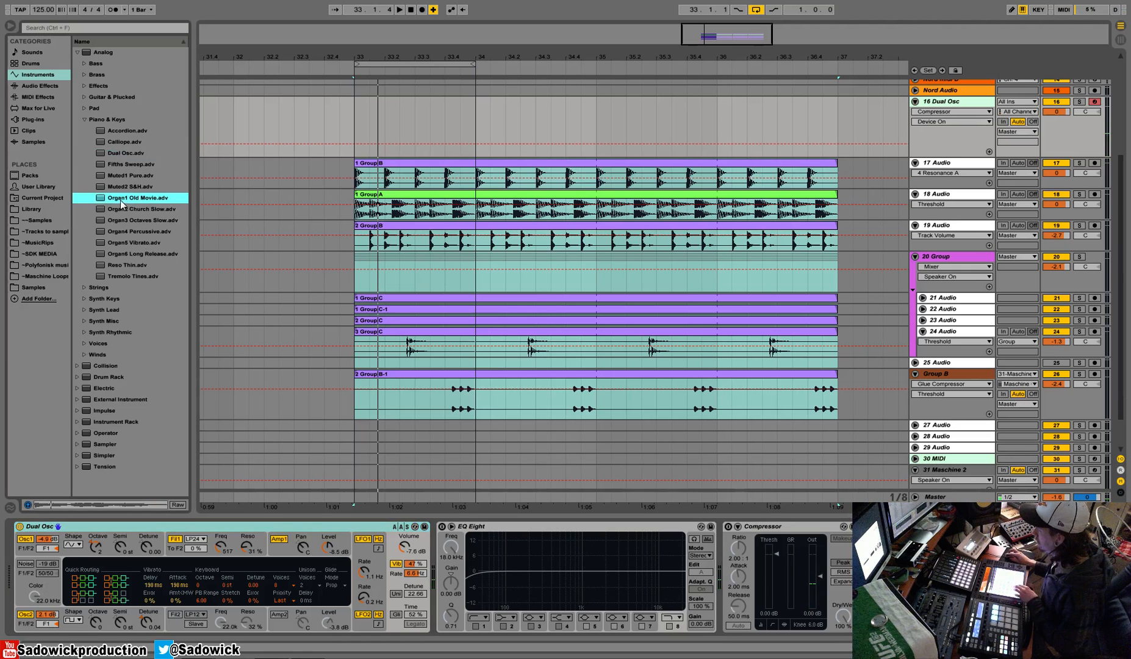
left_click(125, 220)
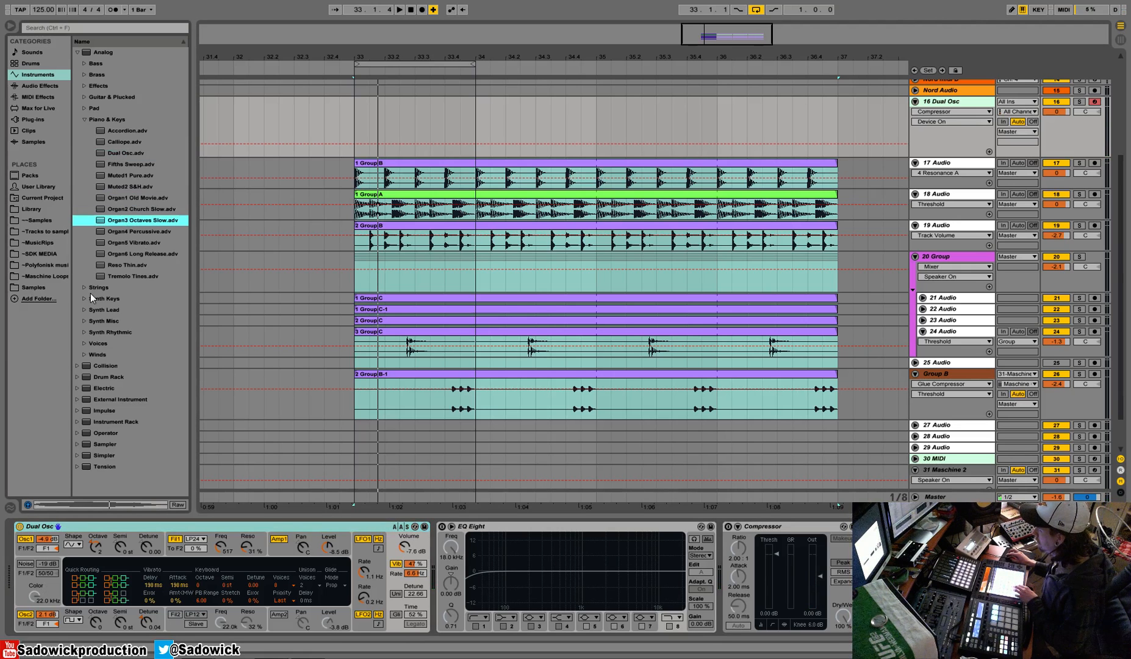
Step: Audition Low Nasal among Analog's Voices presets and load Low Wow onto track 16 in place of Dual Osc
left_click(89, 344)
left_click(115, 201)
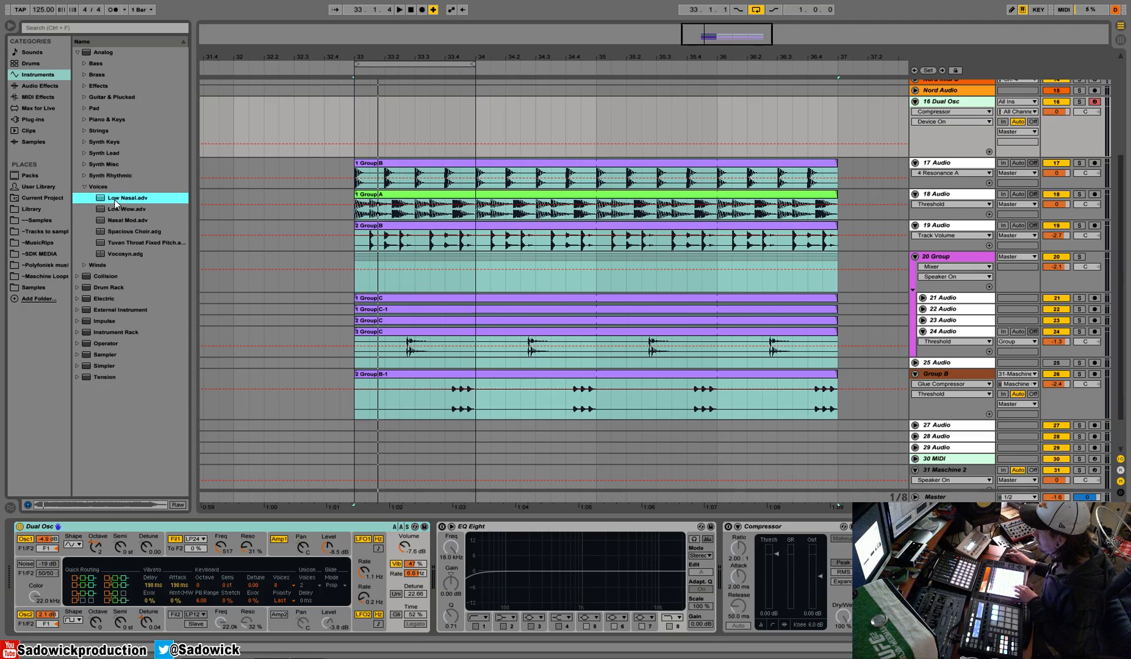
left_click(126, 208)
left_click_drag(155, 498, 134, 528)
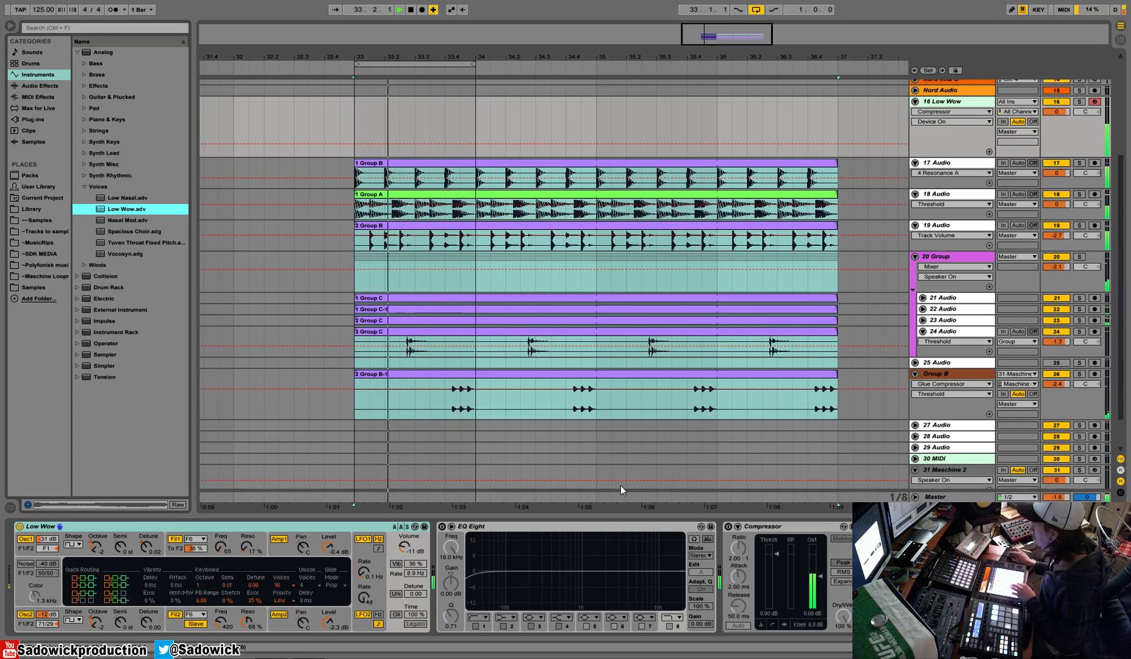
Step: Set Low Wow's volume to -0.6 dB, its first filter frequency to 116 and its second filter frequency to 925
mouse_move(403, 549)
left_mouse_down()
mouse_move(403, 536)
mouse_move(402, 554)
left_mouse_up()
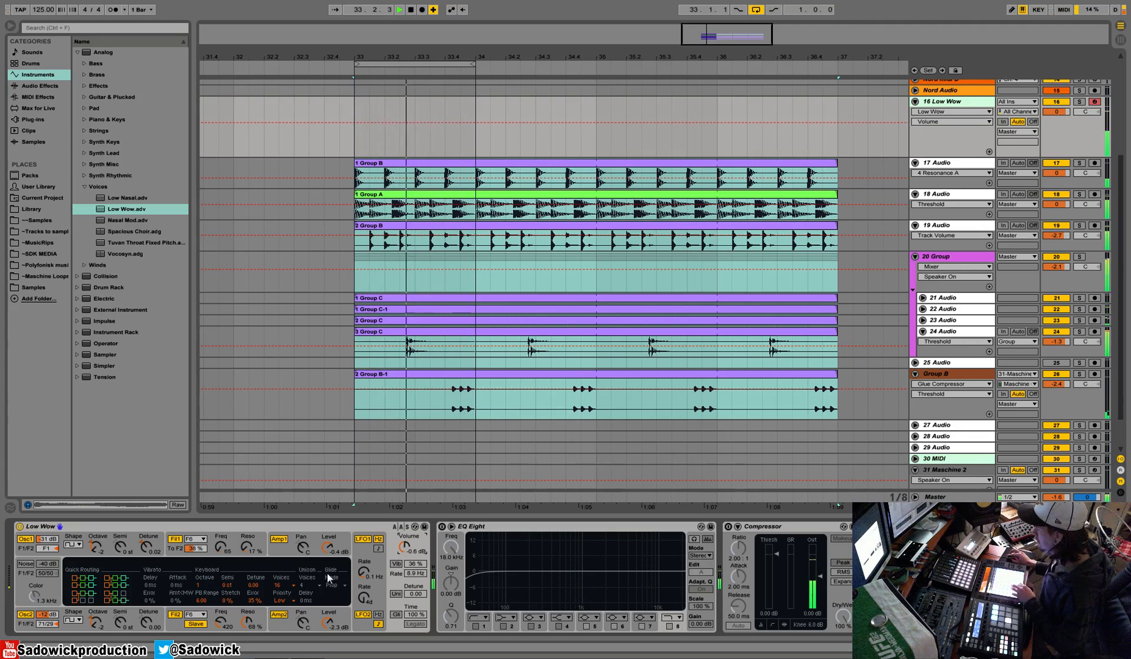
mouse_move(221, 547)
left_mouse_down()
mouse_move(221, 525)
mouse_move(221, 538)
left_mouse_up()
mouse_move(221, 621)
left_mouse_down()
mouse_move(221, 601)
mouse_move(218, 619)
left_mouse_up()
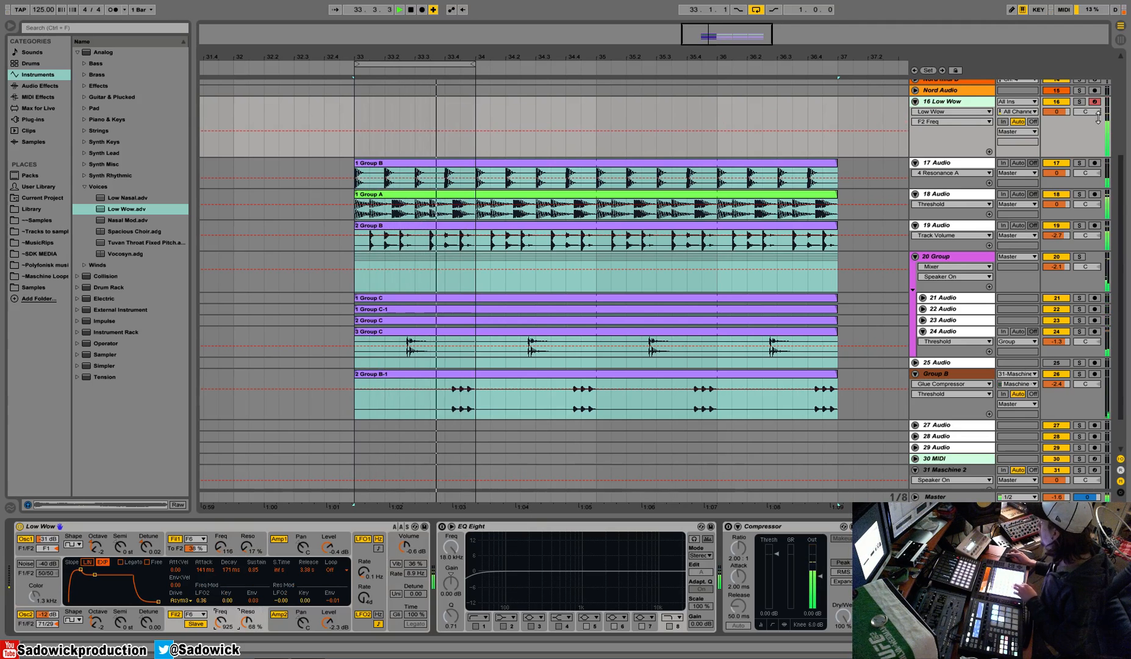
Step: Solo track 16 together with the 17 Audio and 18 Audio tracks
left_click(1079, 102)
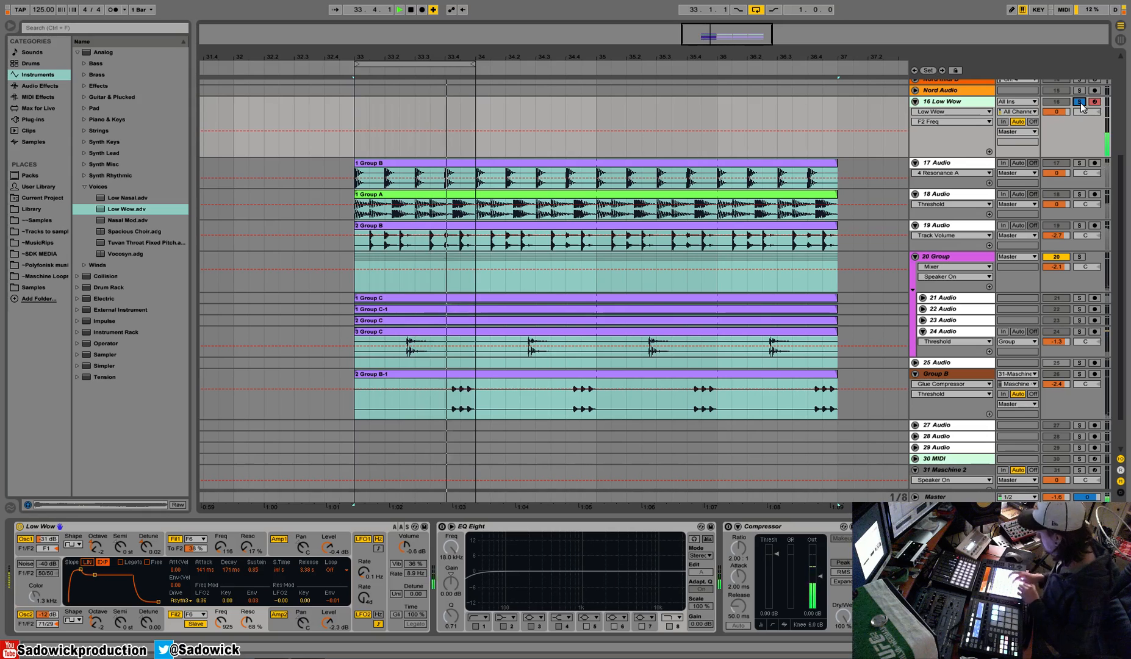
left_click(1079, 163, "ctrl")
left_click(1080, 194, "ctrl")
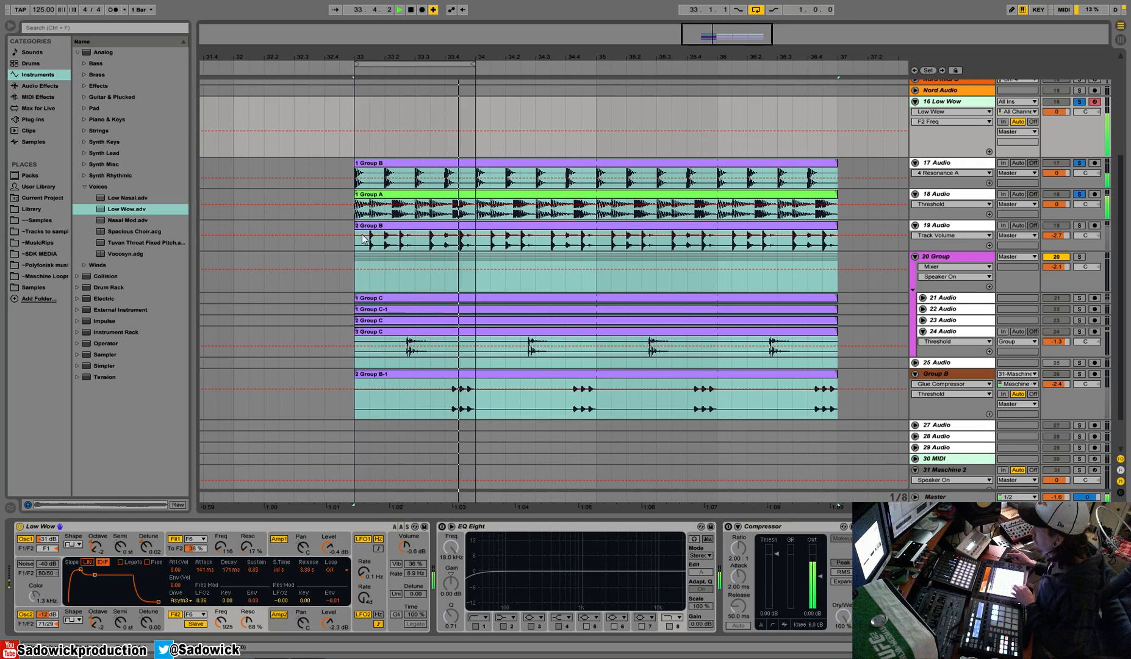
Step: Audition Analog's remaining Voices presets, including Nasal Mod, Tuvan Throat Fixed Pitch and Vocosyn
left_click(127, 221)
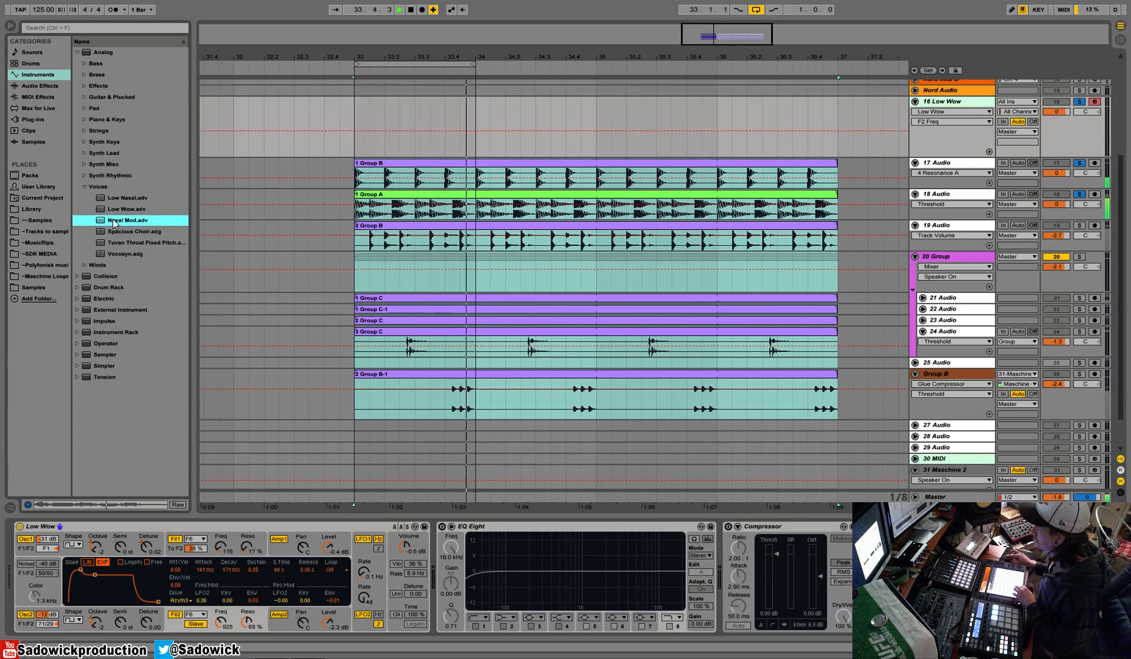
left_click(118, 232)
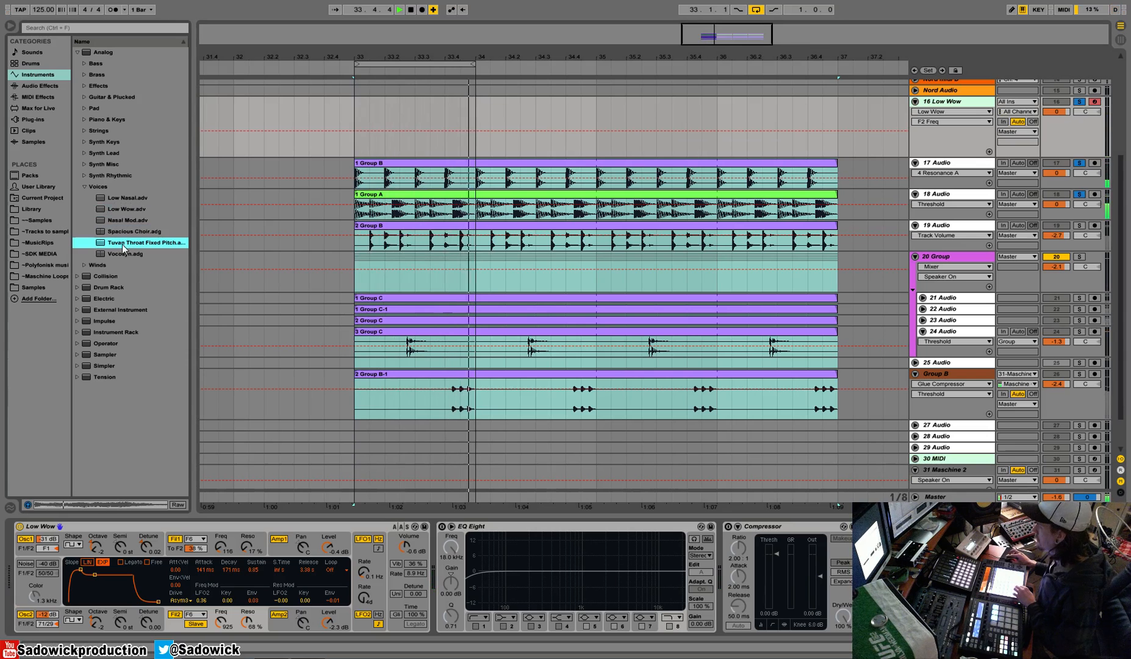
left_click(122, 255)
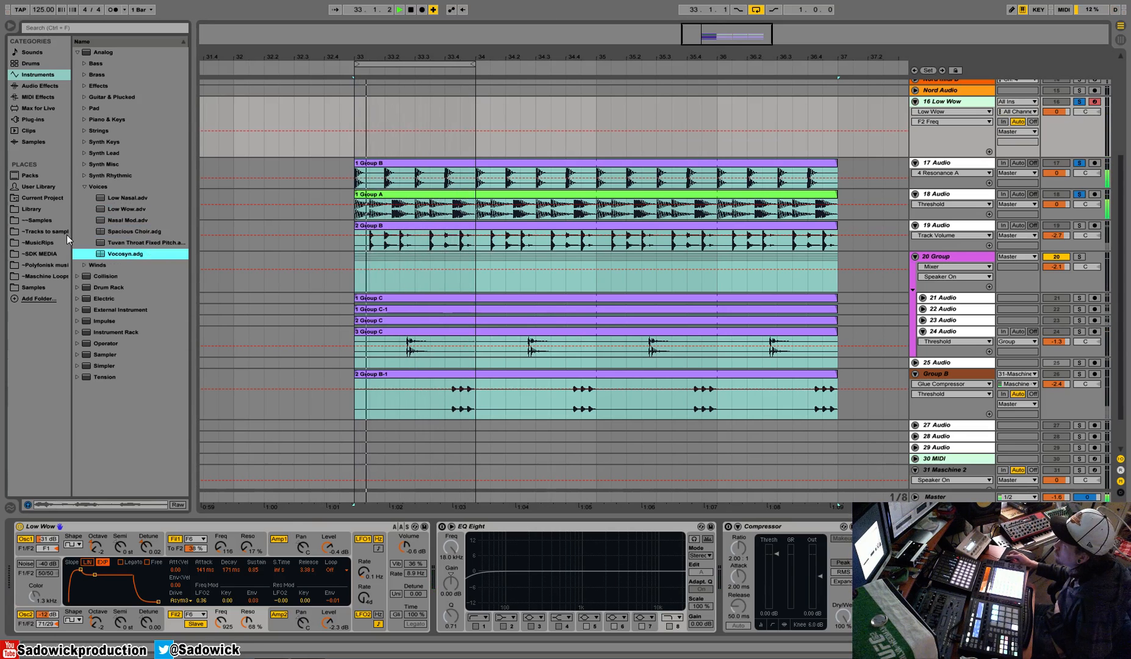
Step: Look through the K.Size Techhouse v1 pack's Oneshots folders in the ~~Samples place and collapse the pack
left_click(41, 222)
scroll(188, 229, "up", 10)
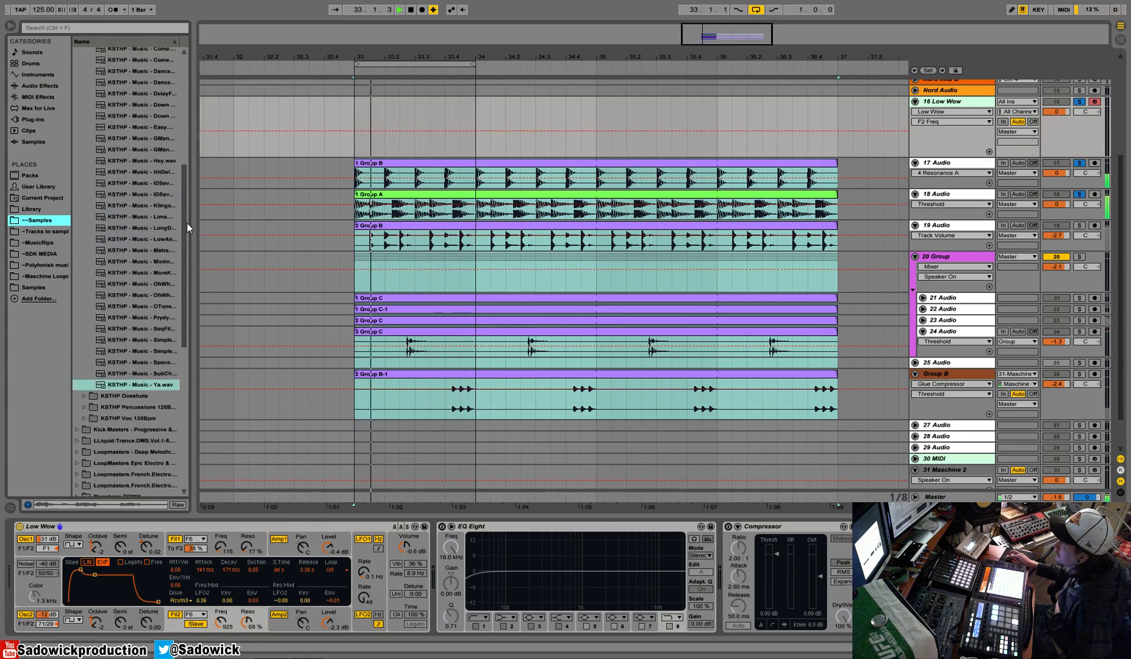
left_click(86, 252)
left_click(85, 264)
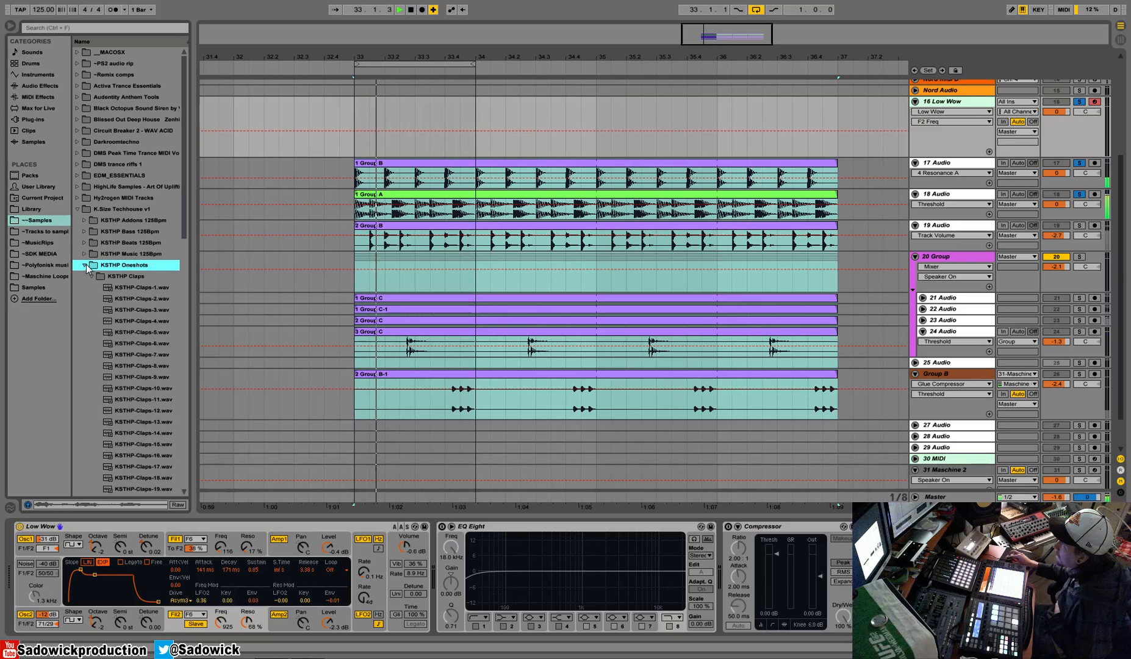
left_click(116, 276)
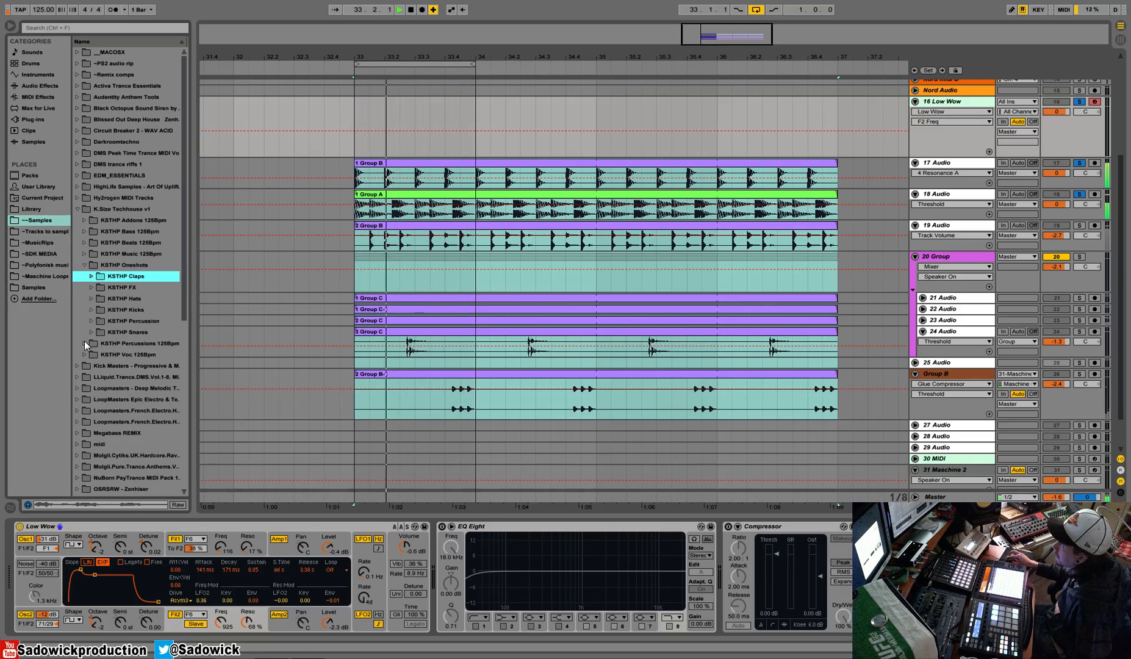
left_click(77, 209)
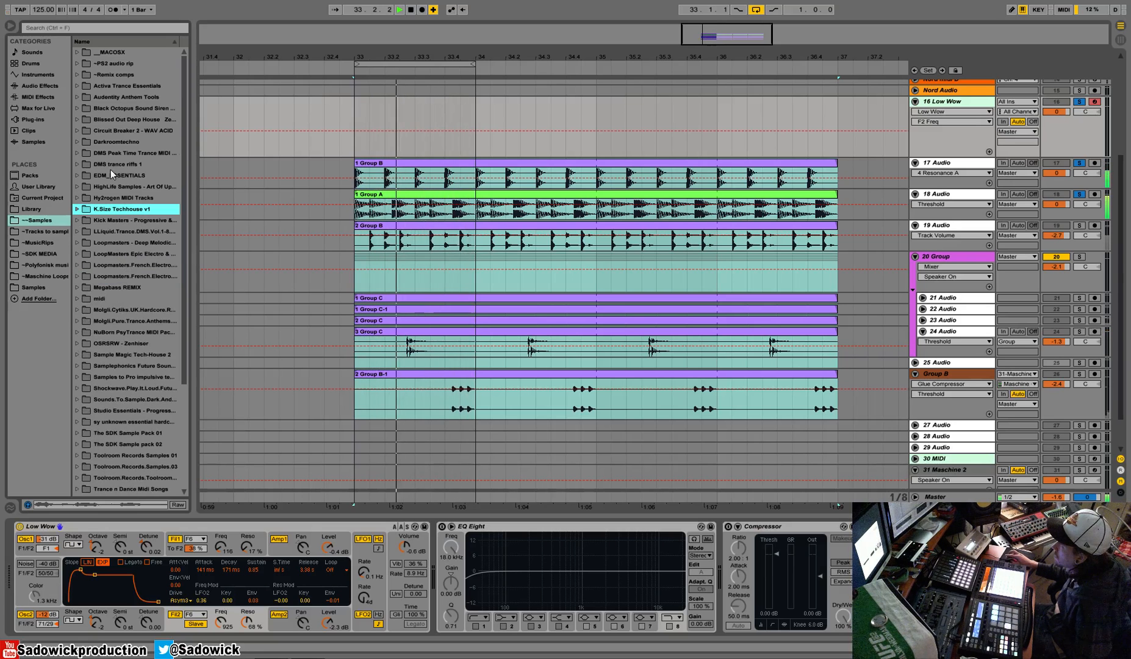
Step: Audition the EDE_LEAD_03 samples in the EDM_ESSENTIALS lead multis, from A3 to C5, and collapse the pack
left_click(78, 176)
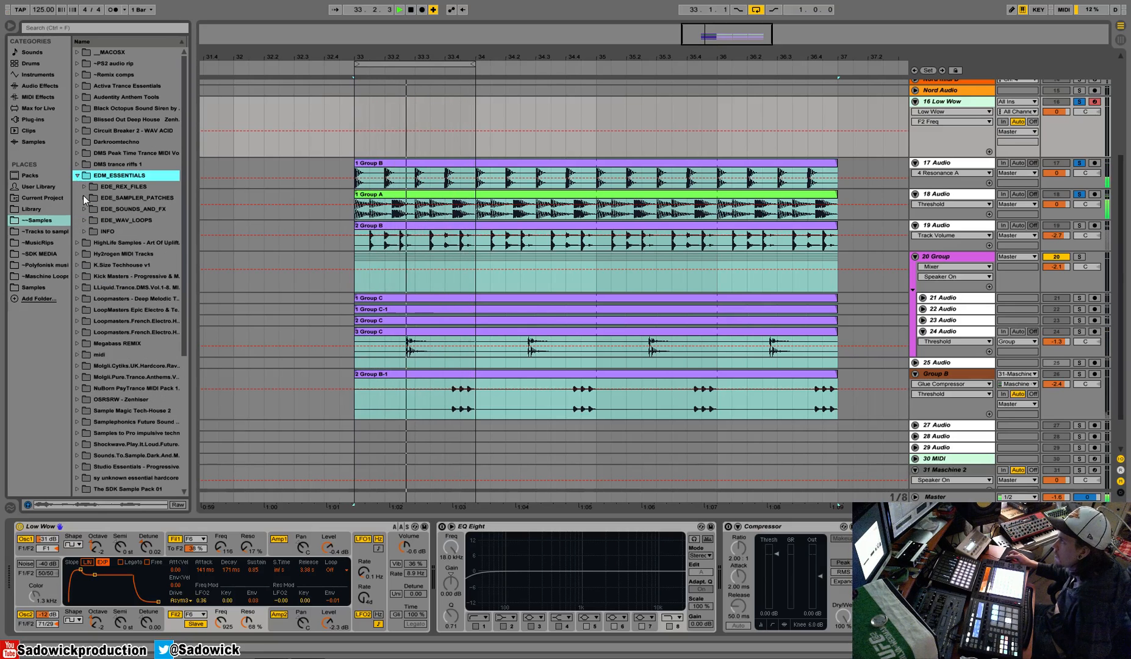
left_click(85, 209)
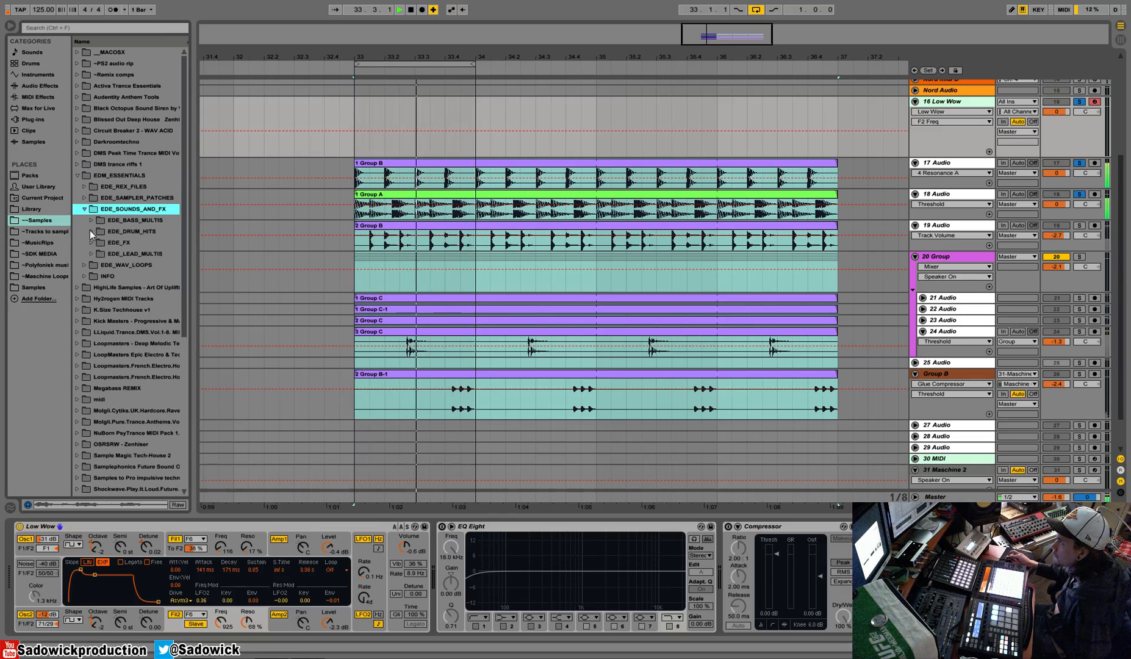
left_click(91, 253)
left_click(99, 288)
left_click(132, 310)
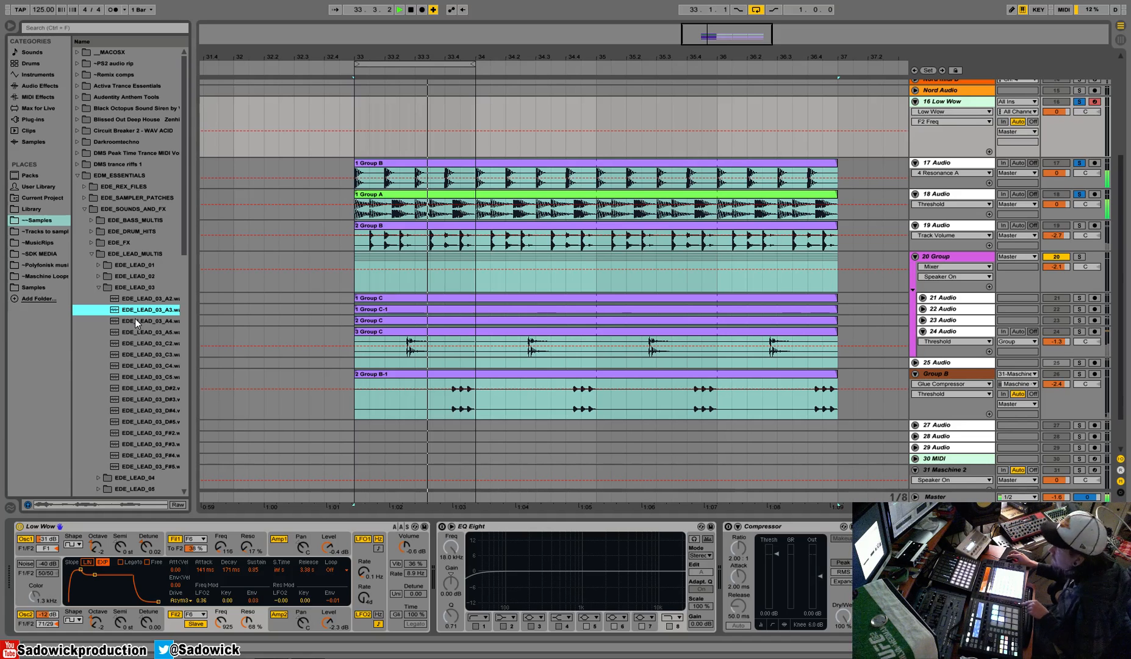
left_click(133, 321)
left_click(142, 344)
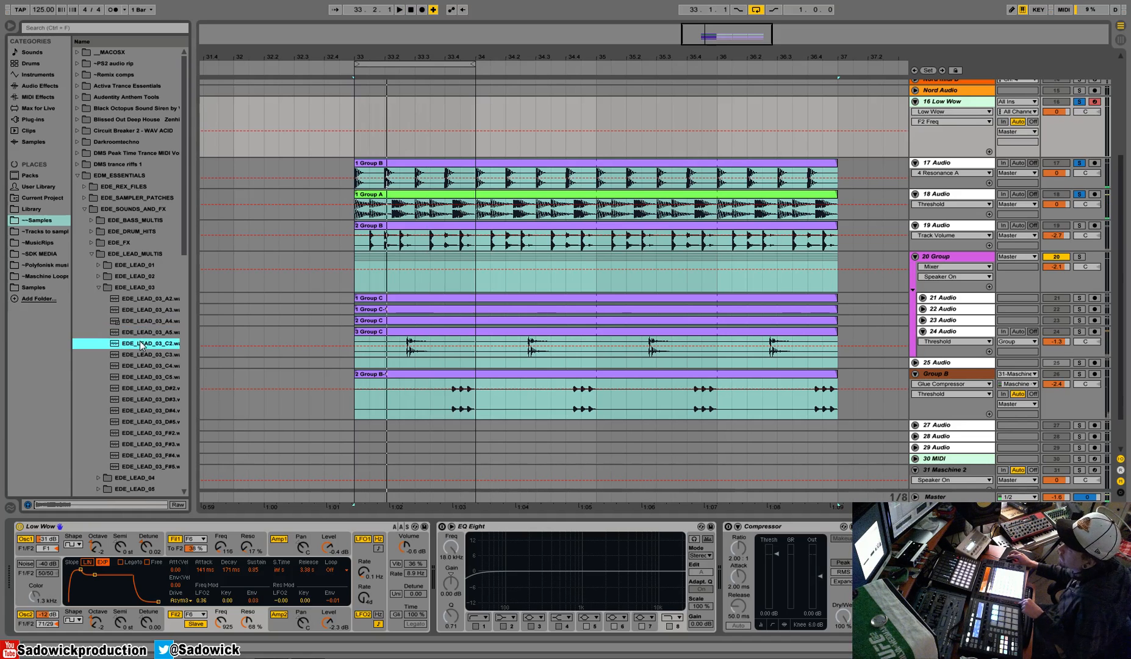
left_click(135, 355)
left_click(143, 368)
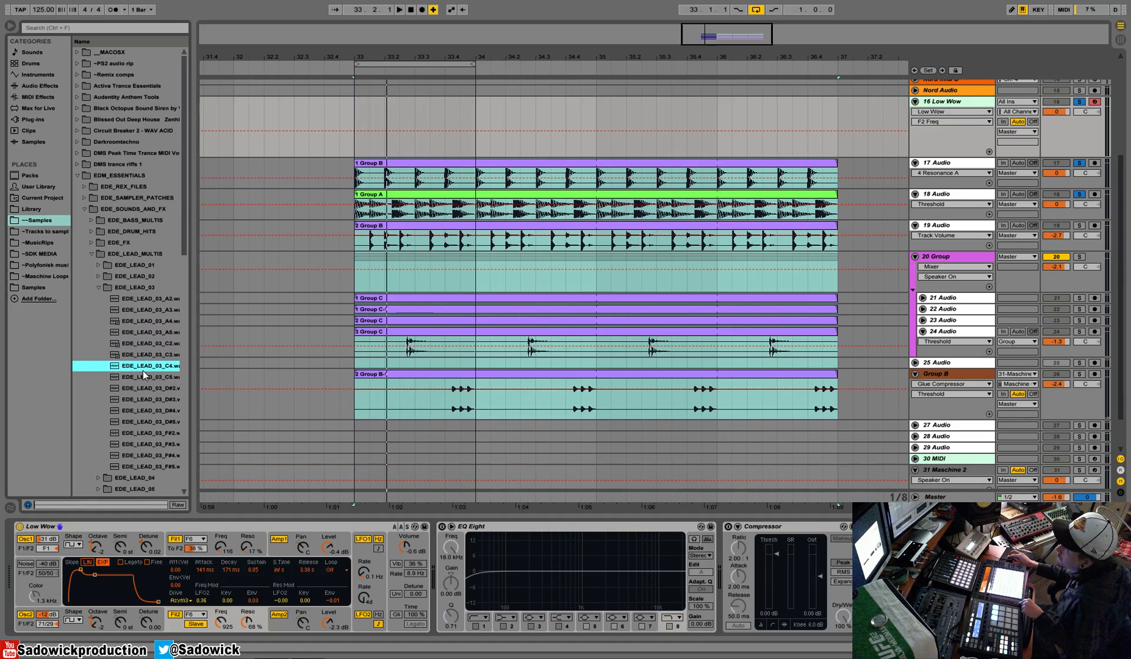
left_click(143, 378)
left_click(84, 209)
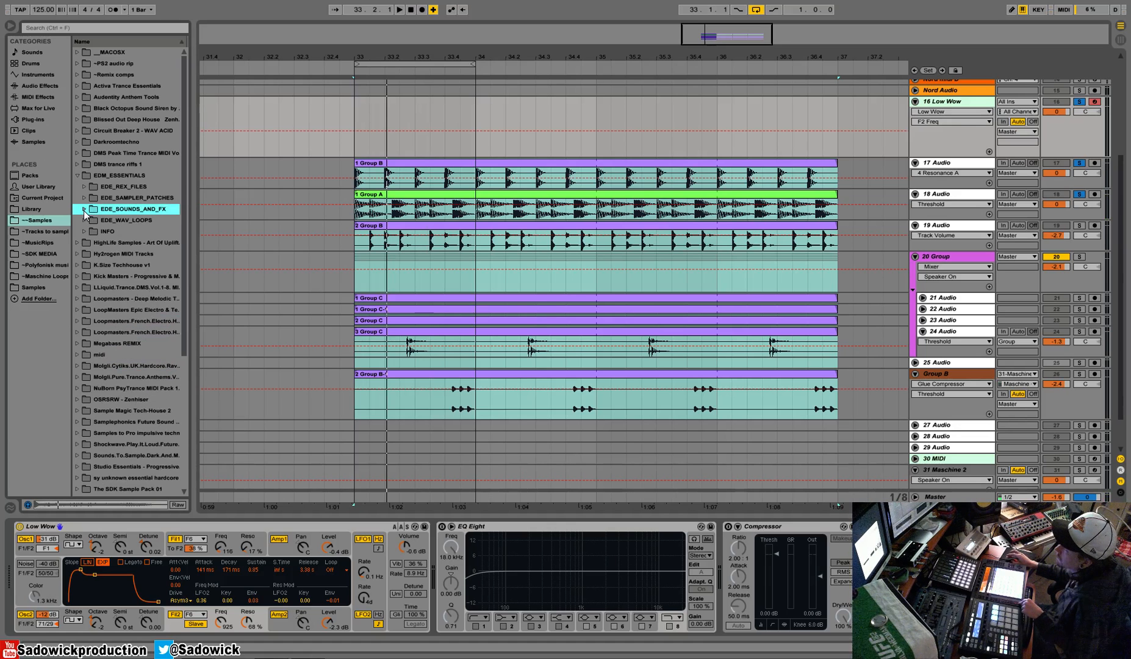
left_click(77, 175)
Step: Audition Darkroomtechno's Vox one-shots, including Blow.1, Ehhh.1, Nice.1 and Pump.1
left_click(77, 142)
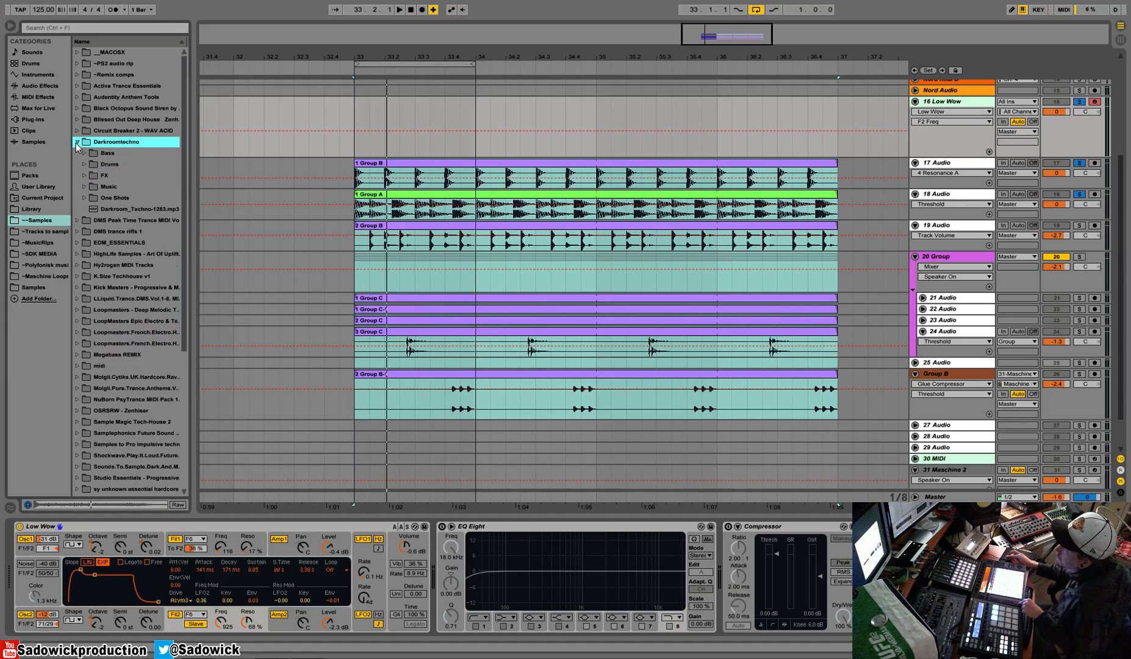
left_click(84, 197)
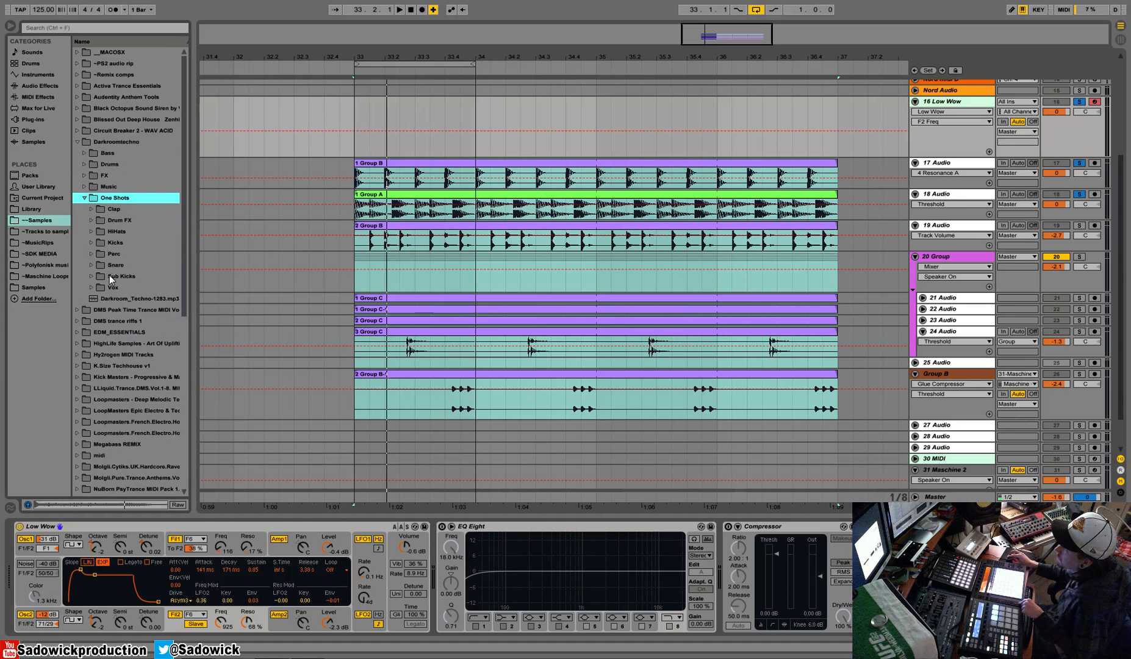
left_click(92, 286)
left_click(113, 299)
left_click(124, 309)
left_click(125, 320)
left_click(136, 346)
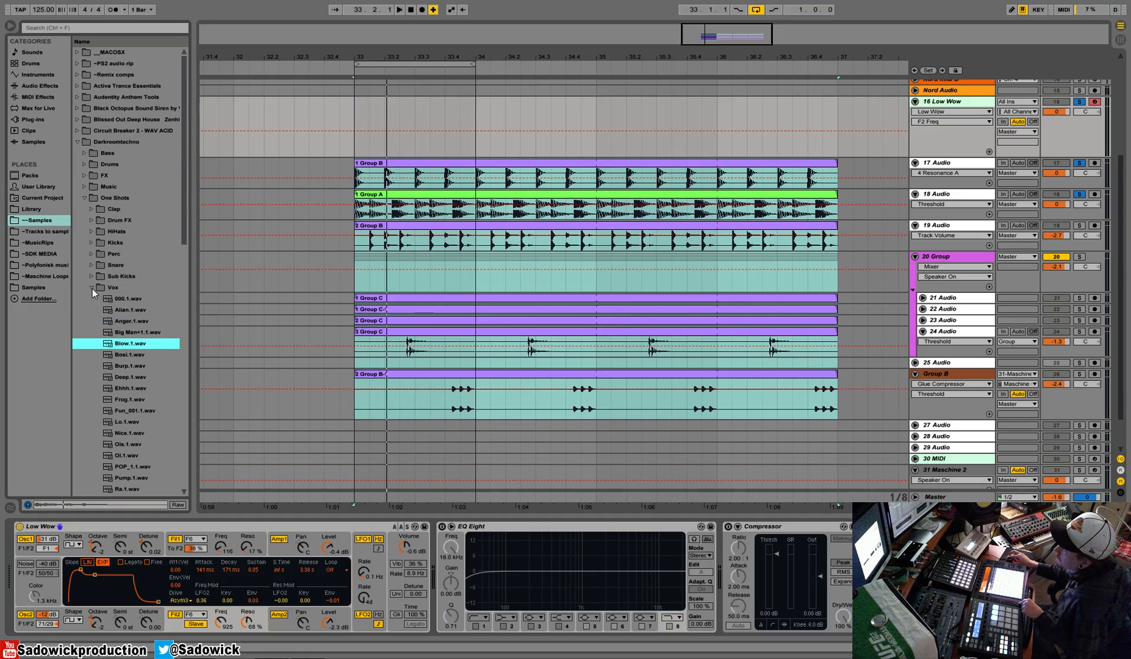
left_click(157, 368)
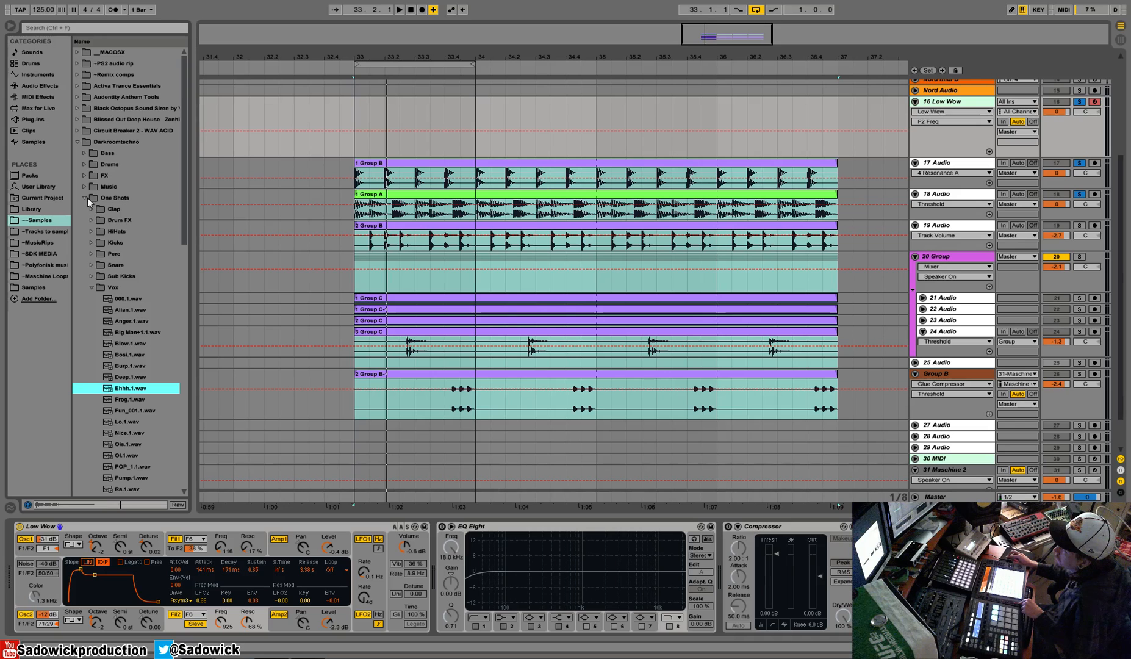
key("Down")
key("Down")
key("Down")
key("Down")
key("Down")
key("Down")
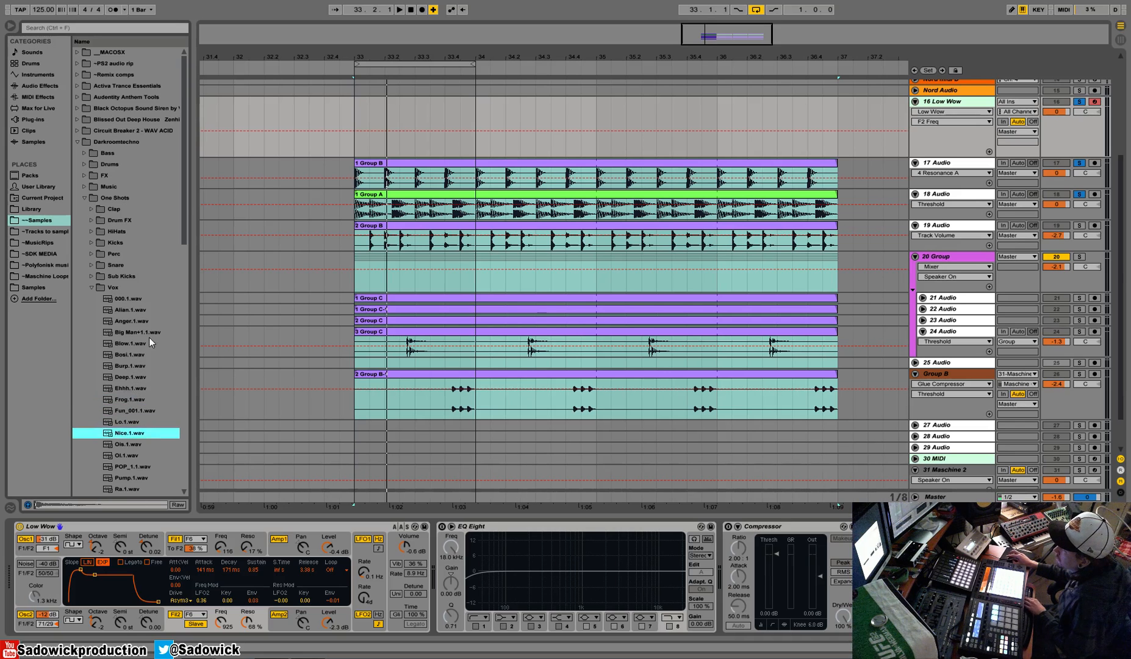
key("Down")
key("Down")
key("Down")
mouse_move(187, 197)
left_mouse_down()
mouse_move(194, 264)
mouse_move(190, 185)
left_mouse_up()
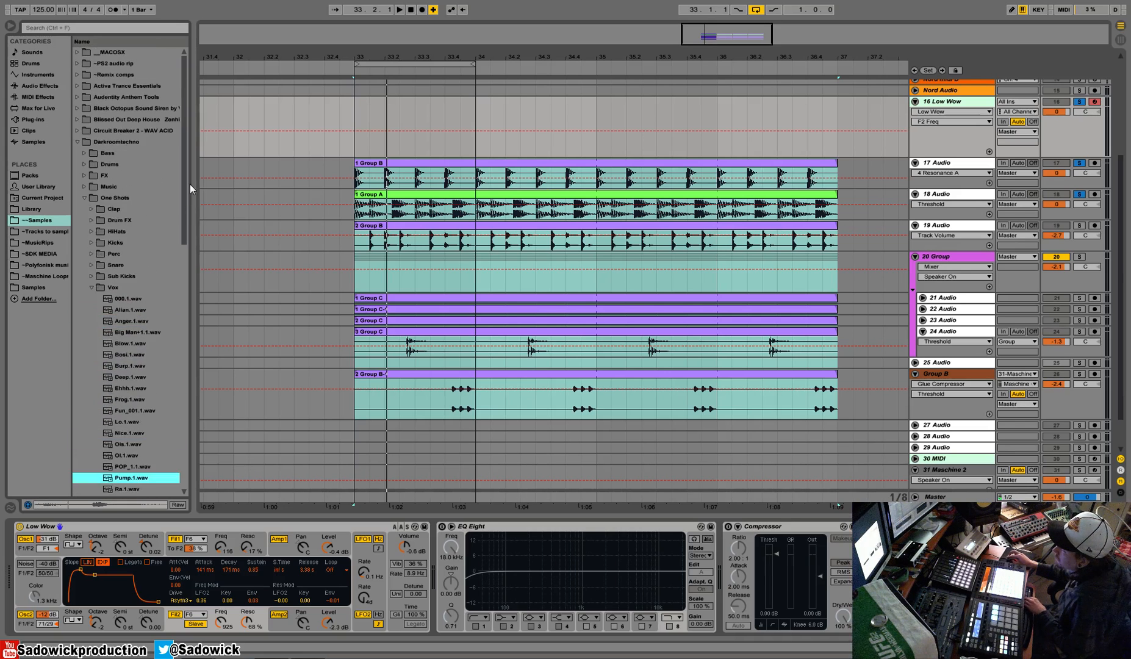
Step: Compare the AH_001 and AH_002 samples in Darkroomtechno's Music folder and load AH_001_125BPM_Cm.wav onto track 16 as its instrument
left_click(84, 198)
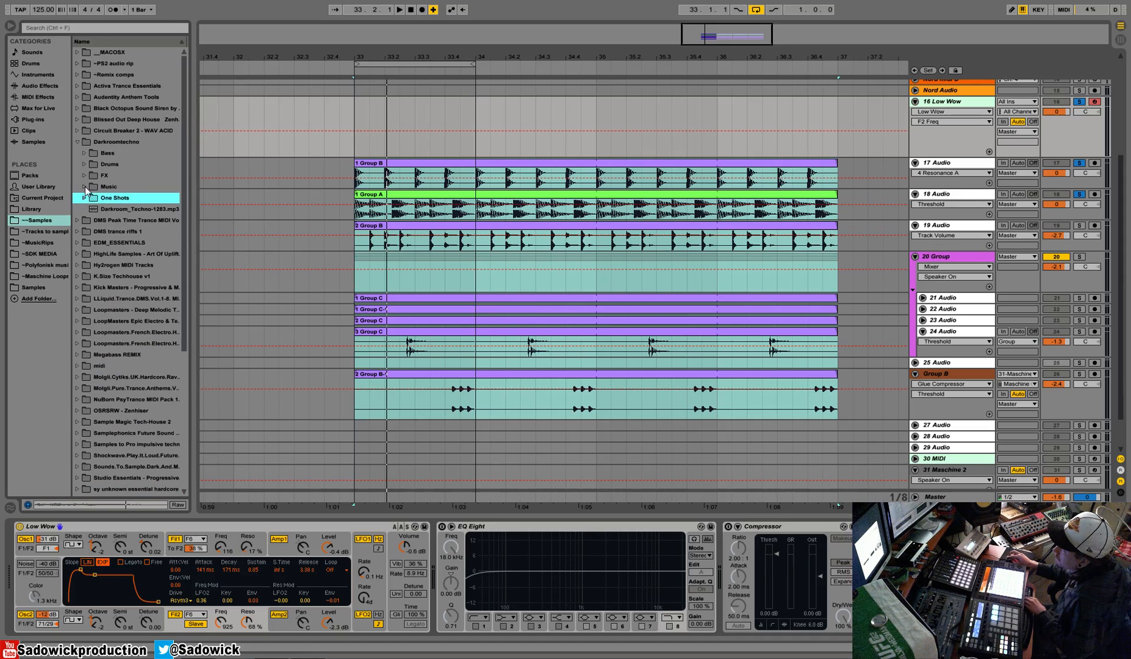
left_click(85, 187)
left_click(104, 209)
key("Down")
key("Up")
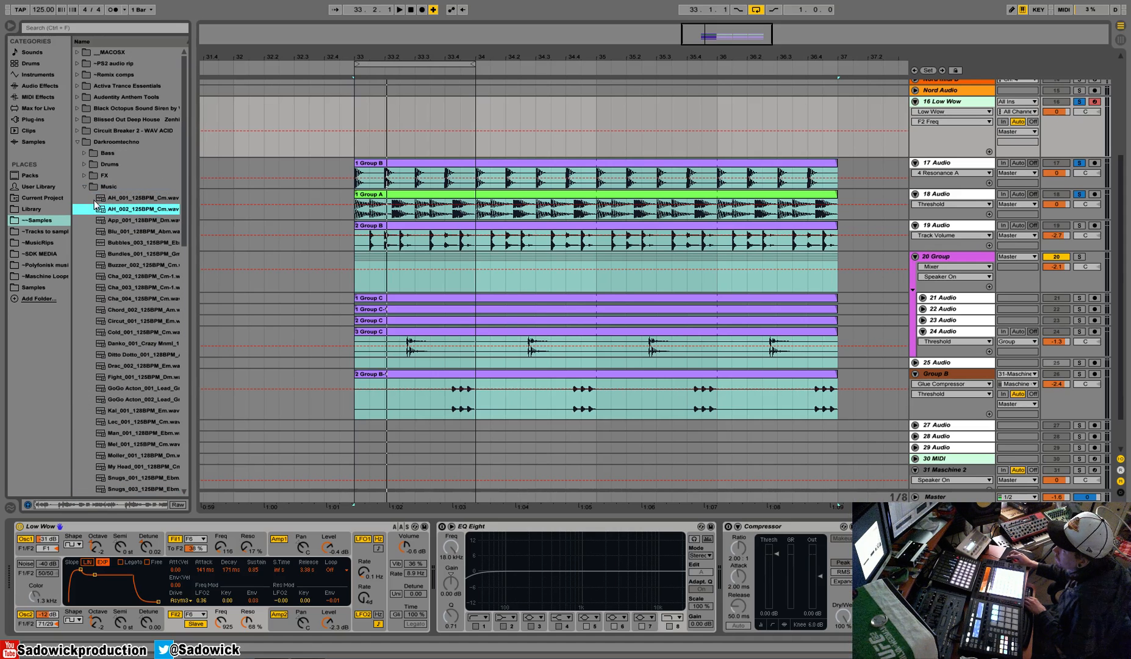
key("Up")
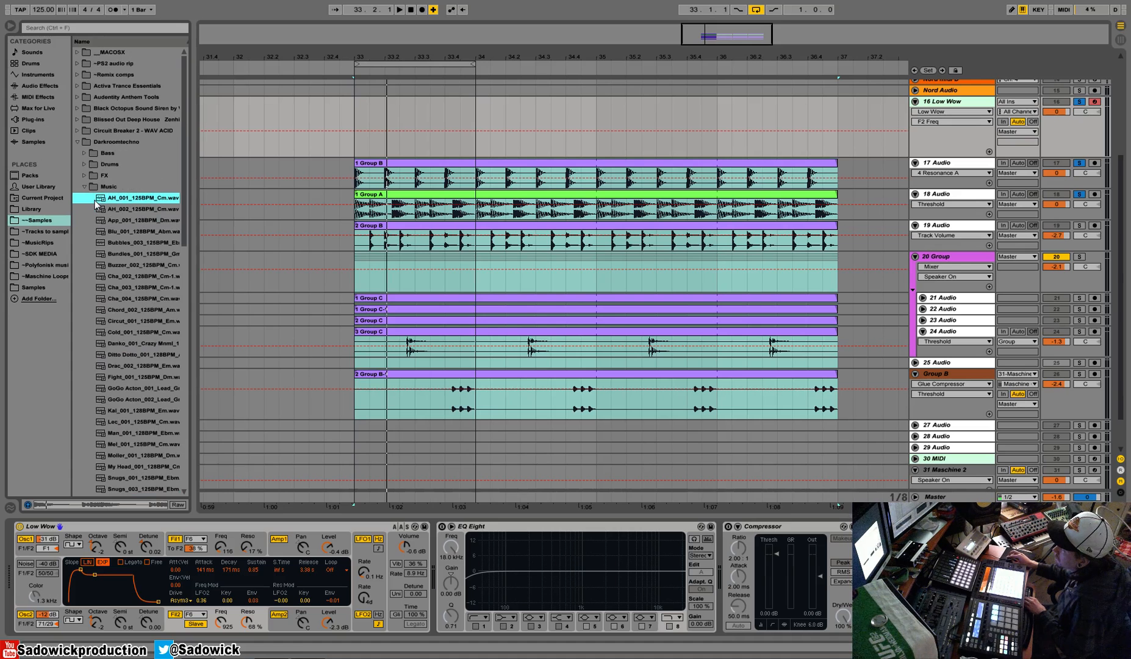
left_click_drag(125, 201, 212, 523)
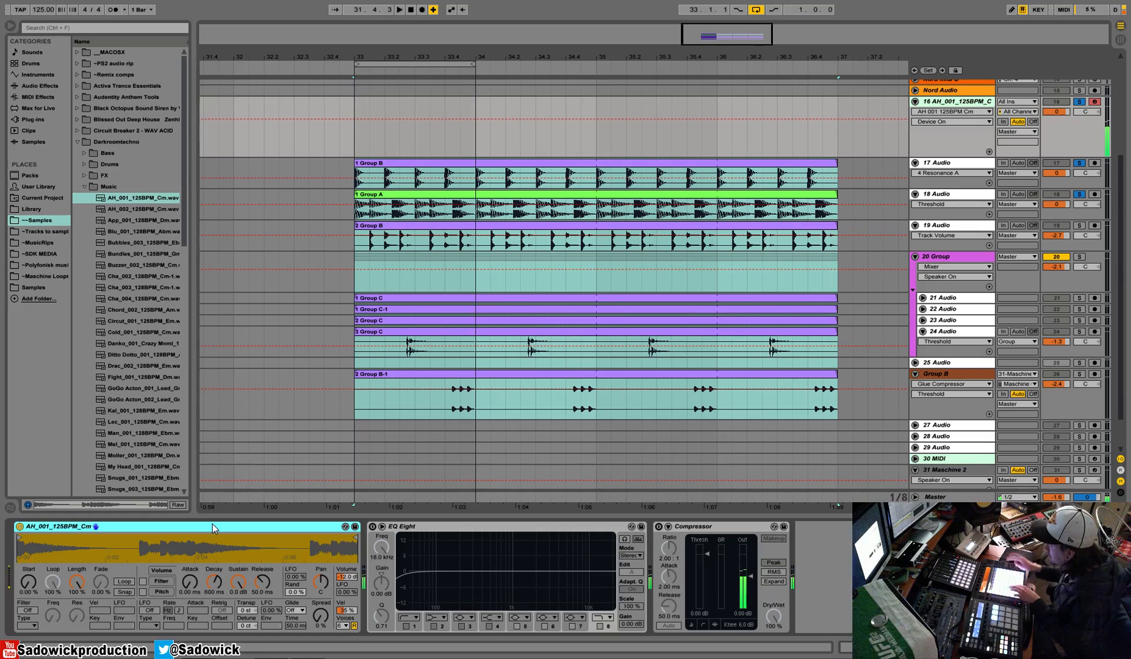
Step: Shorten the AH_001 sample's playback region to about its first third and set the sampler's voices to 1
mouse_move(355, 537)
left_mouse_down()
mouse_move(60, 555)
mouse_move(118, 566)
left_mouse_up()
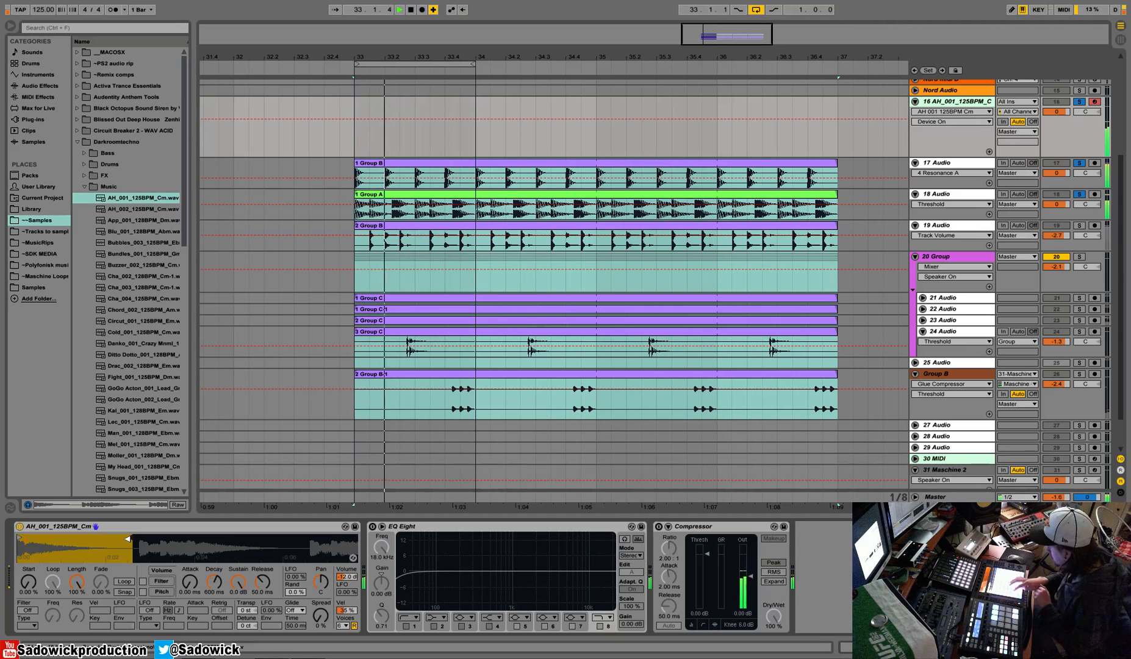
left_click(342, 625)
left_click(343, 493)
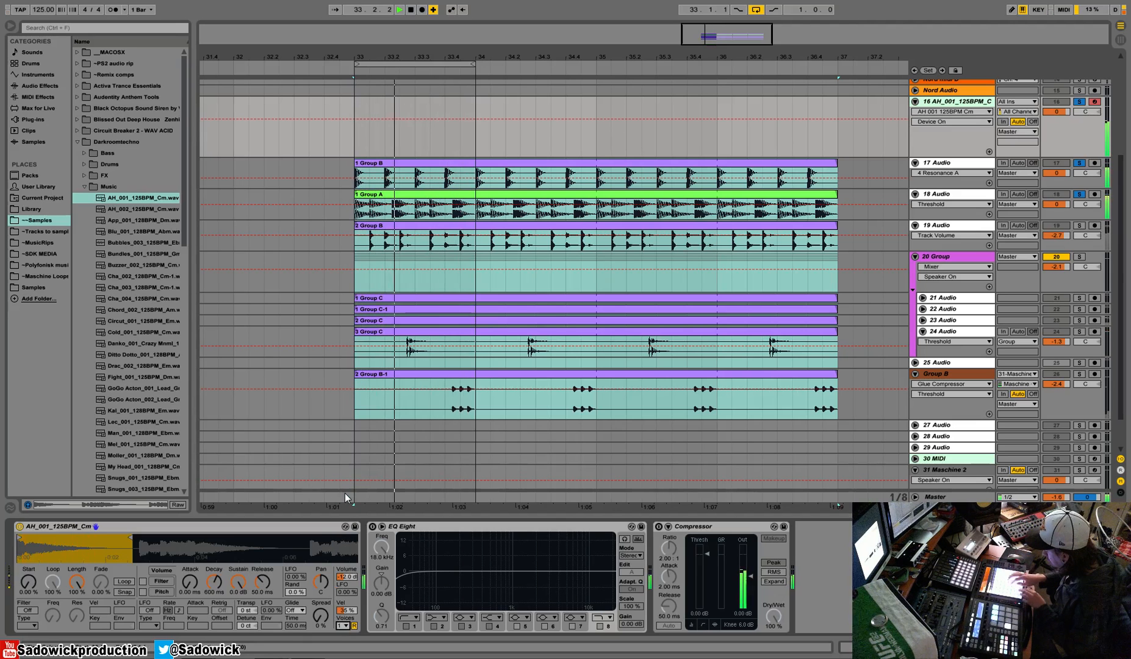
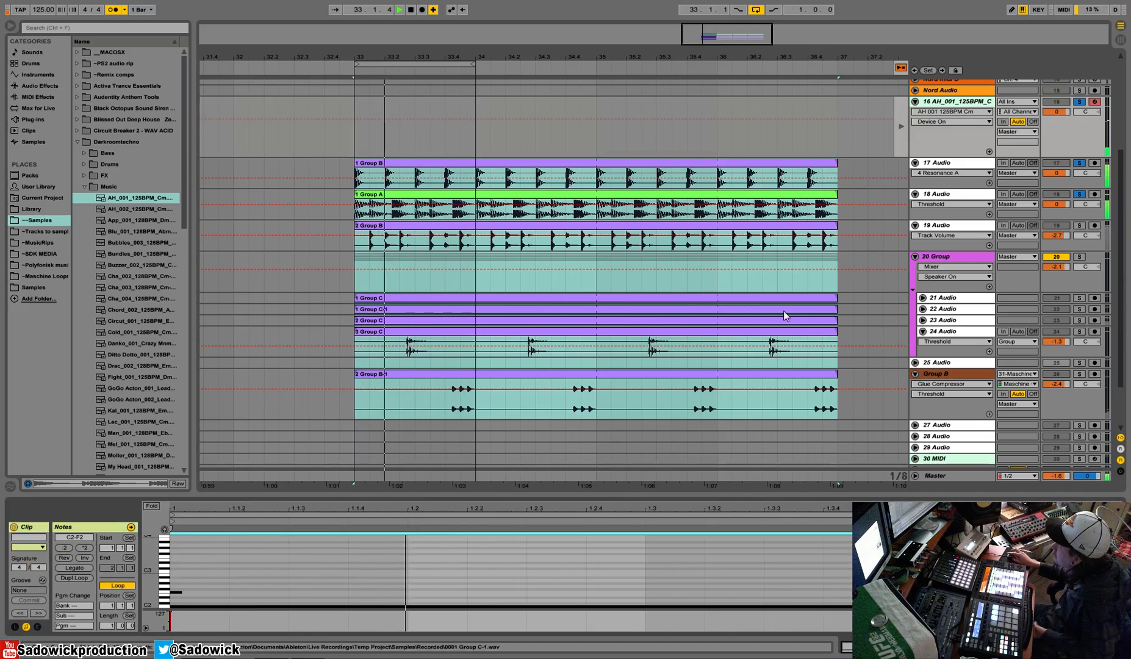
Step: Adjust the F2 note beside the sustained C2 note in track 16's MIDI clip, changing the note editor's grid as needed
double_click(177, 591)
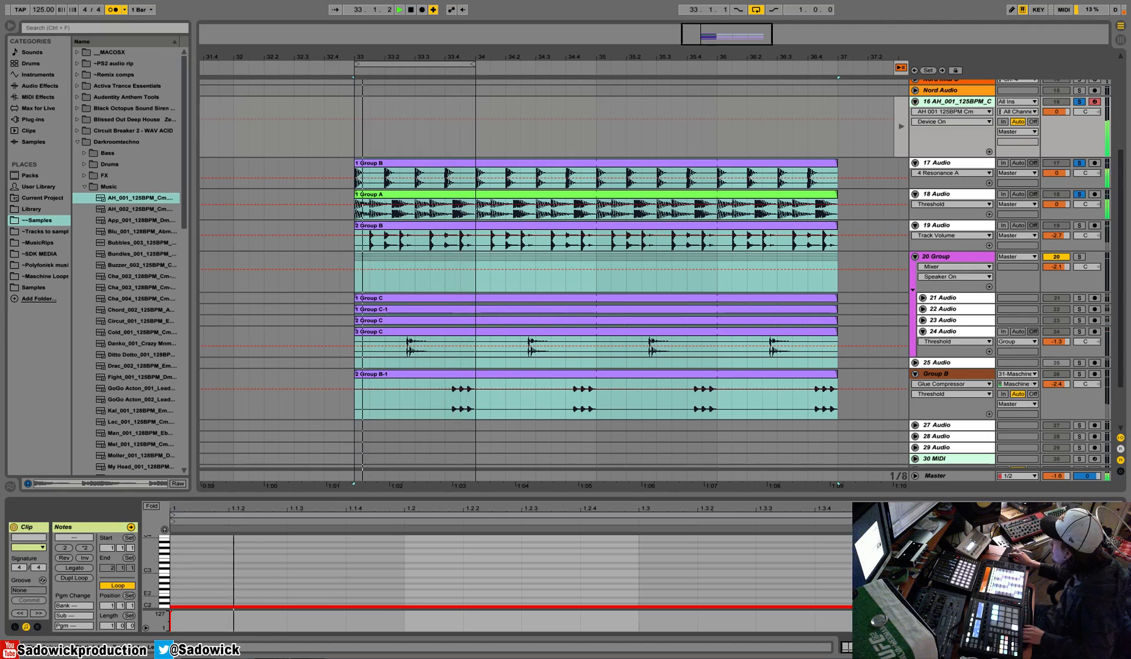
mouse_move(150, 595)
left_mouse_down()
mouse_move(150, 582)
mouse_move(158, 601)
mouse_move(160, 578)
left_mouse_up()
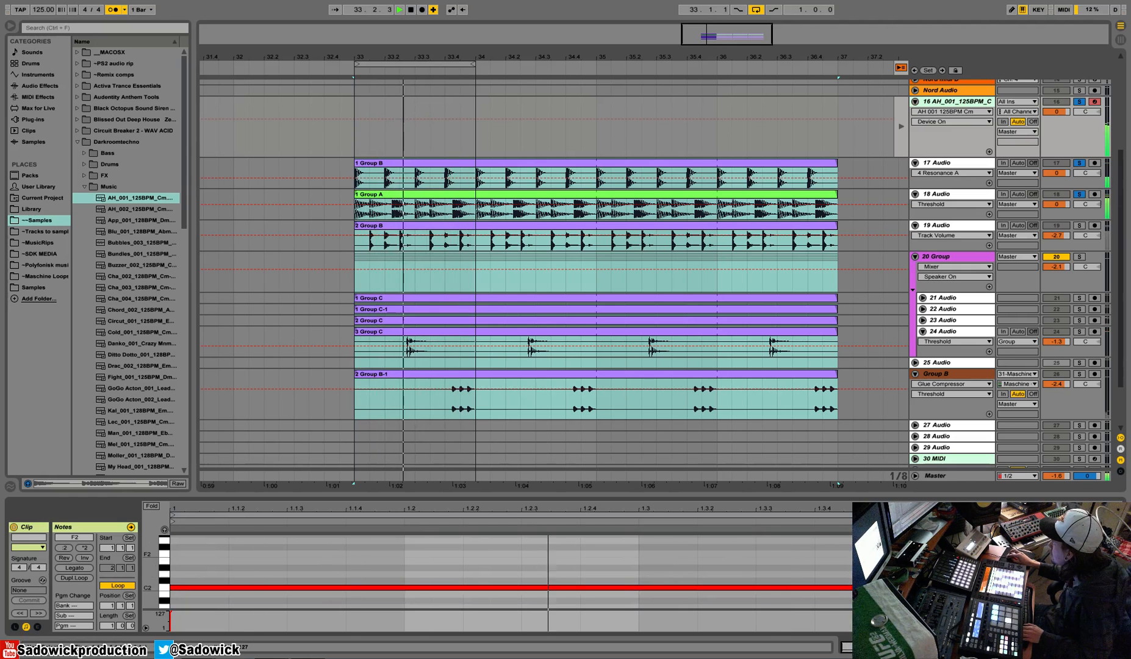
right_click(866, 571)
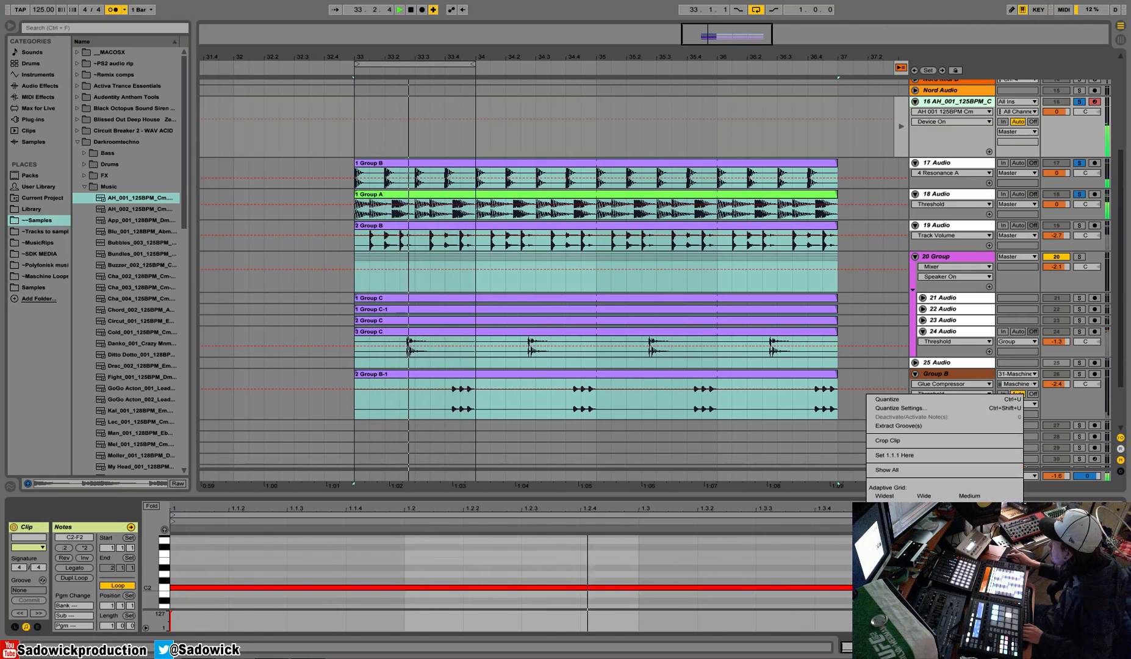
left_click(925, 545)
left_click(909, 554)
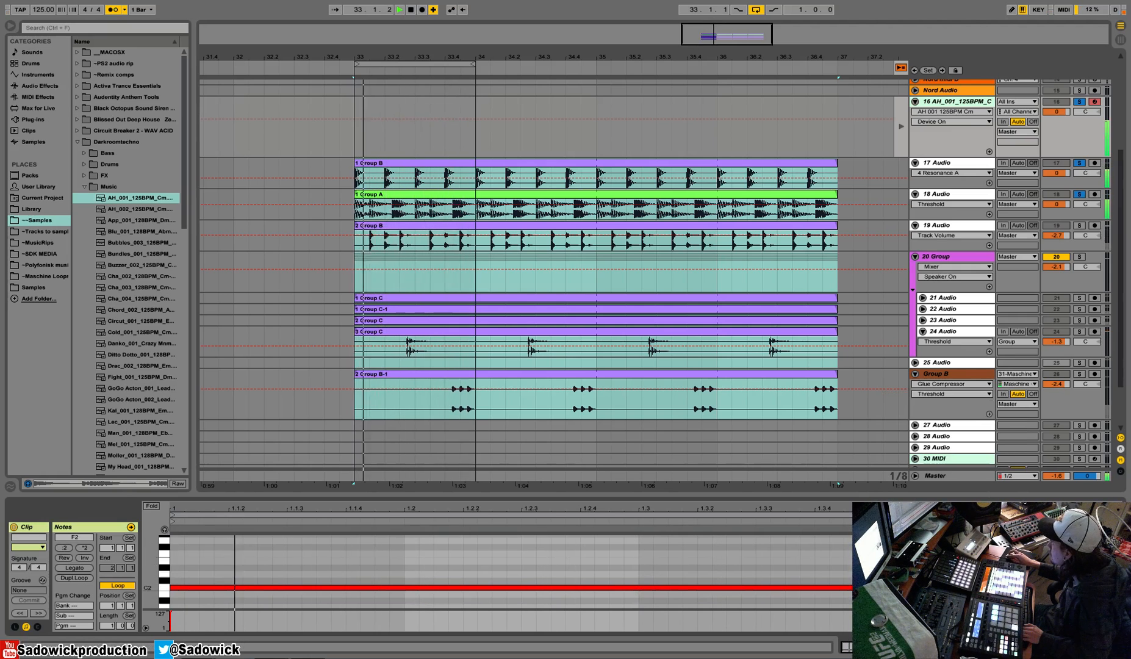
right_click(1002, 554)
left_click(952, 545)
left_click(951, 554)
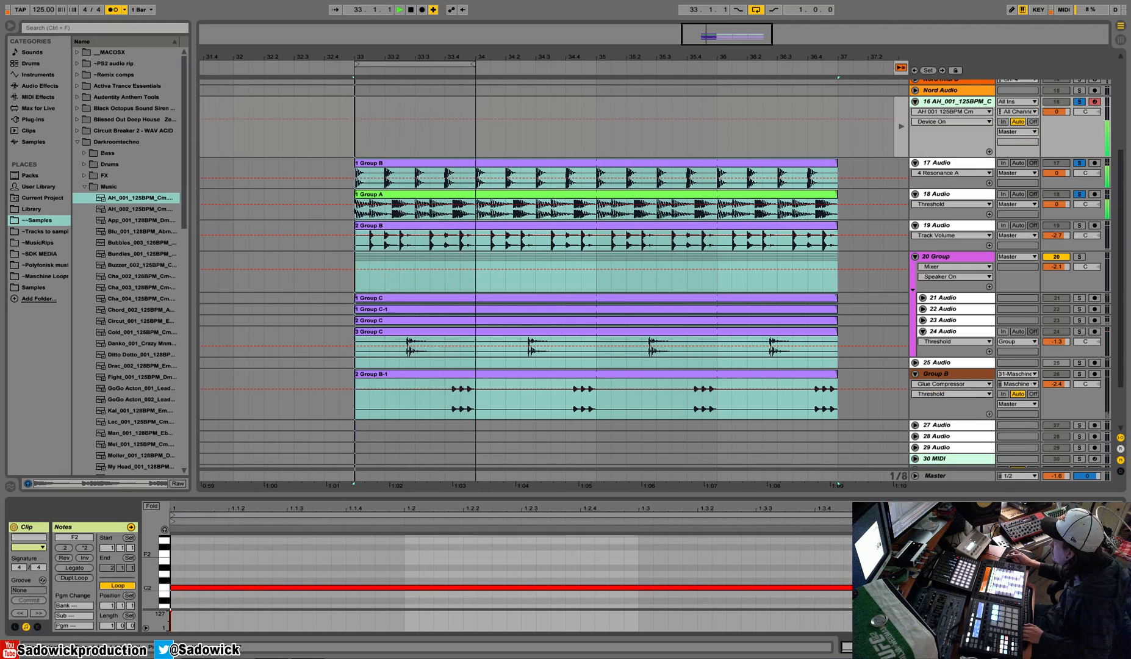
left_click(952, 588)
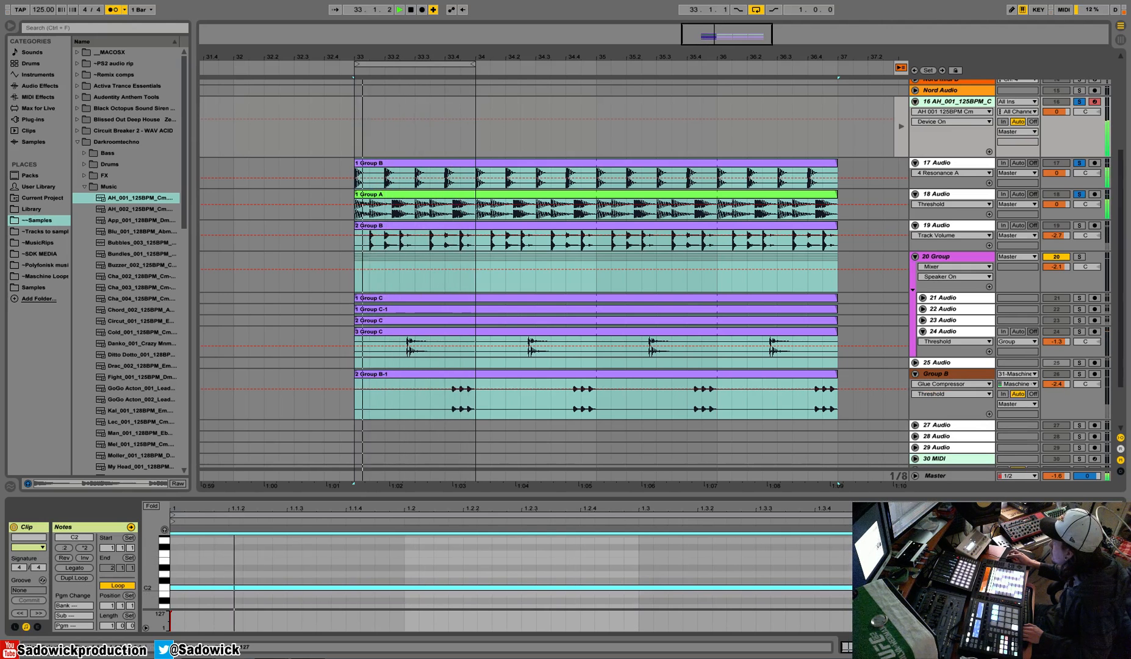
left_click(952, 554)
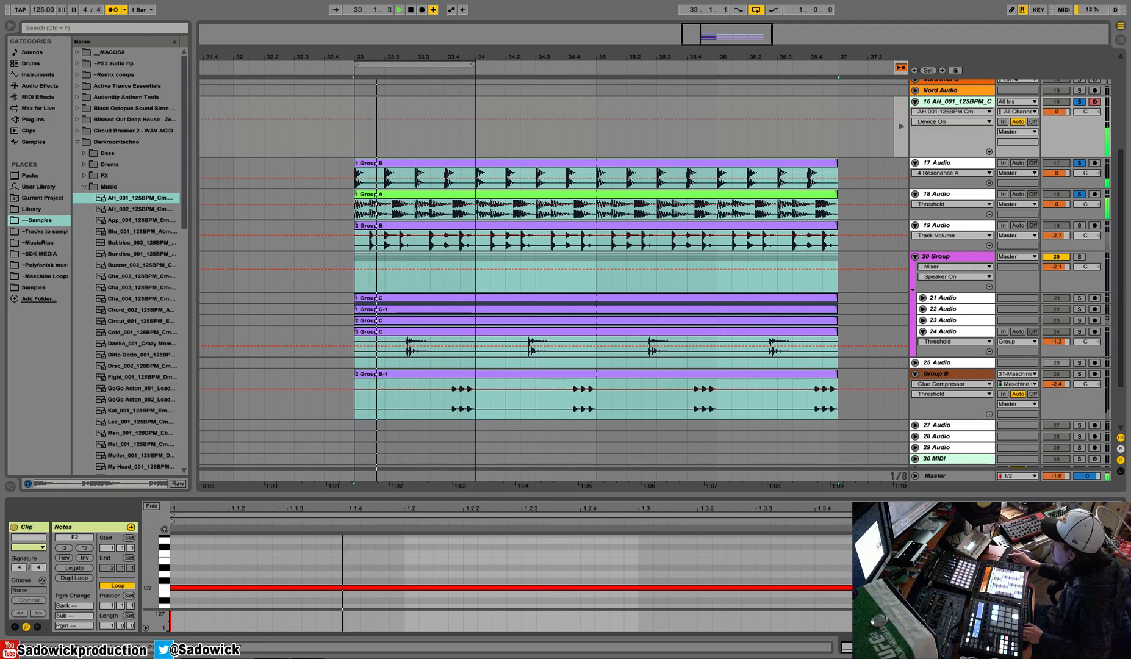
Step: Set the glide mode of track 16's AH_001 sampler to Glide while the loop plays
key("shift+Tab")
key("space")
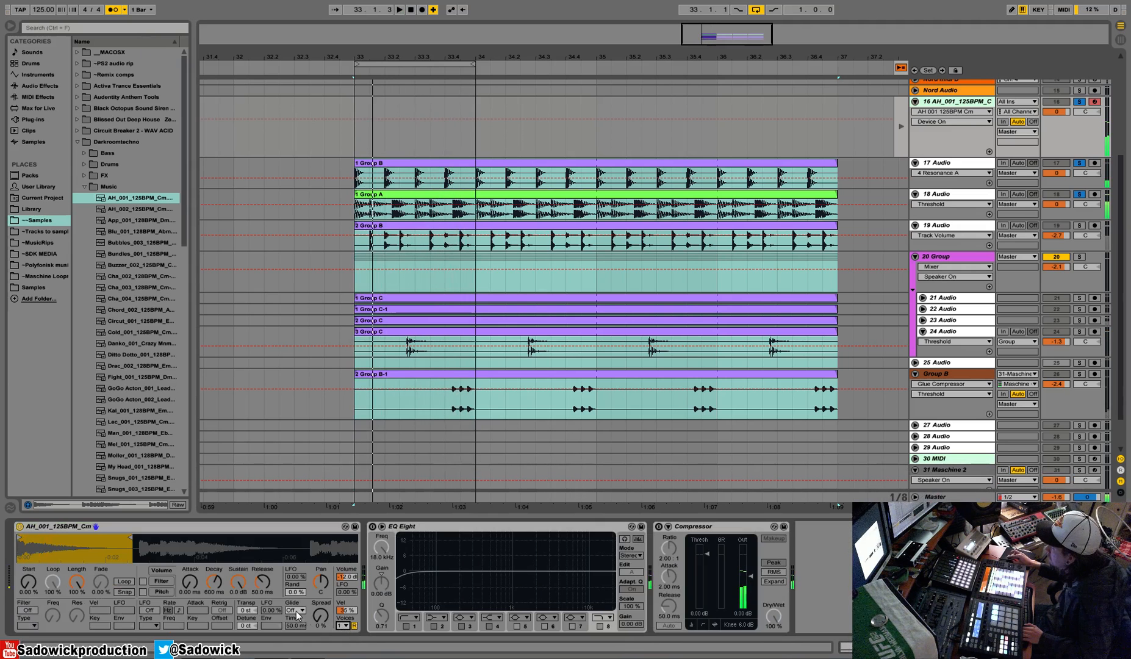
key("space")
left_click(296, 610)
left_click(306, 617)
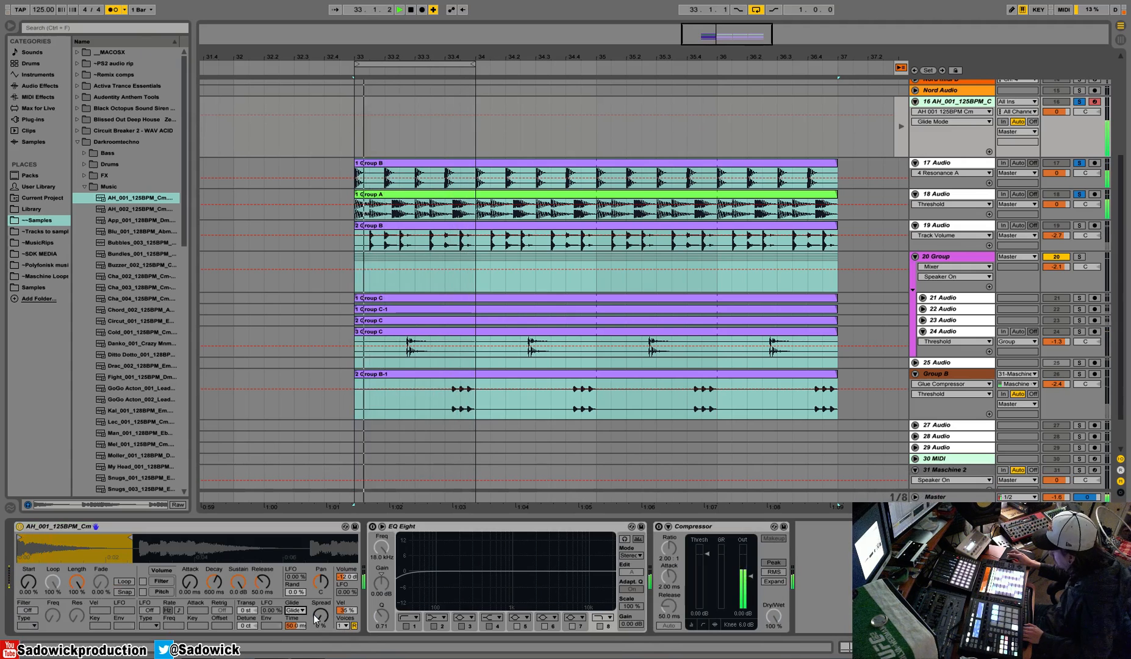
Step: Enable the sampler's filter at 208 Hz and modulate it with a beat-synced LFO at an amount of 24
left_click(27, 610)
left_click(53, 625)
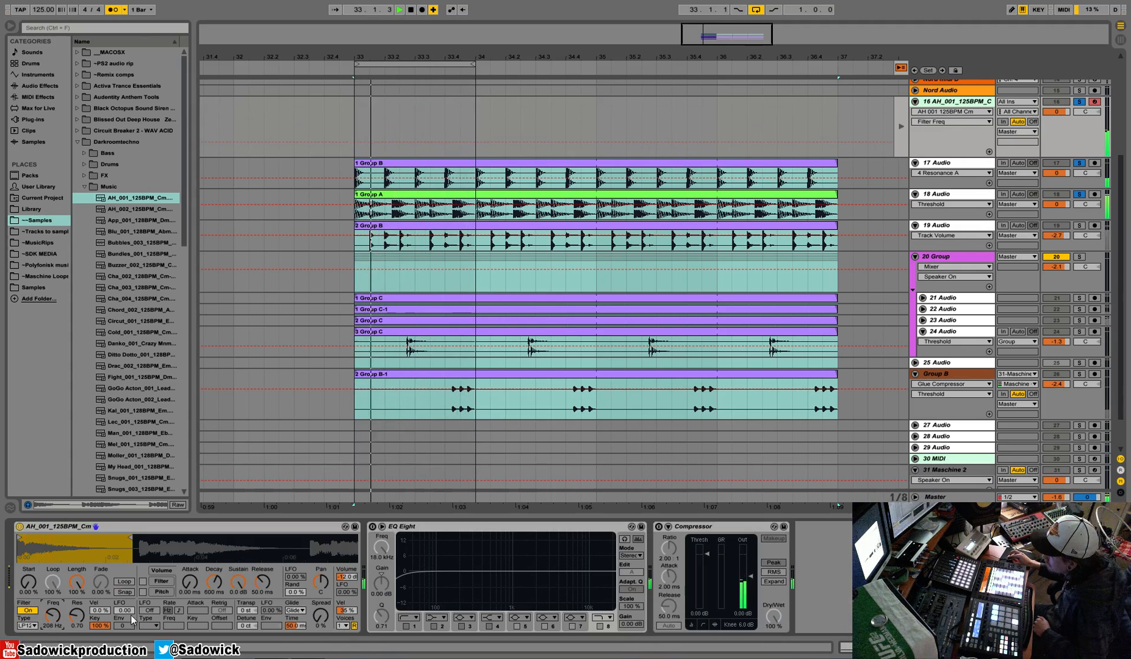
left_click(149, 610)
left_click(167, 610)
left_click(174, 625)
left_click_drag(175, 626, 176, 610)
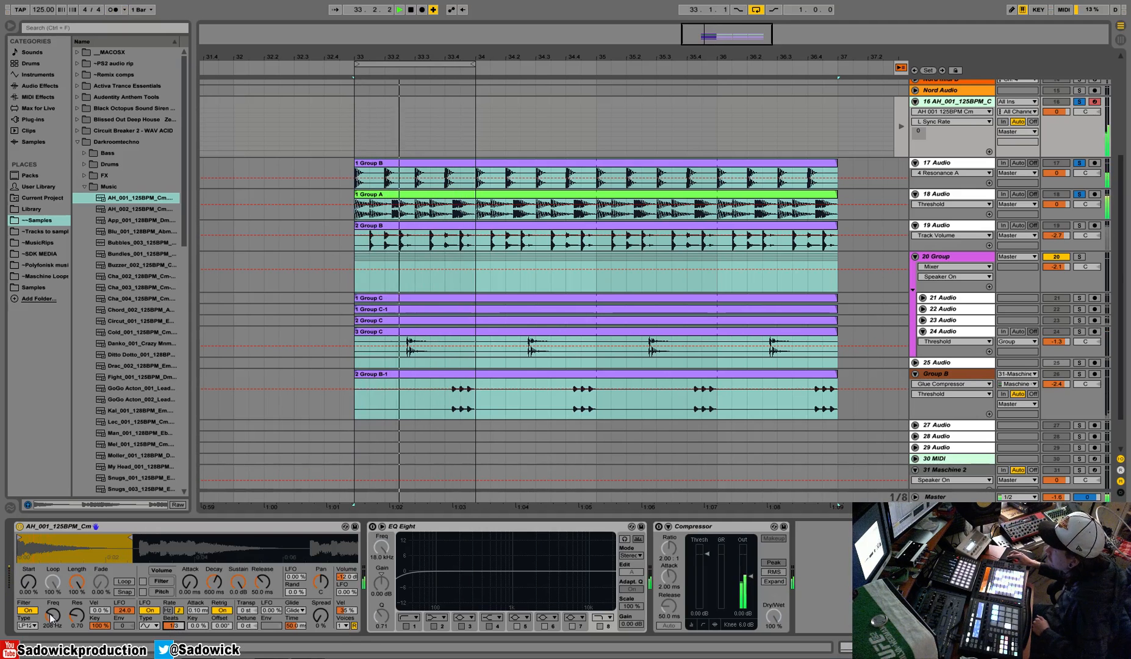
Step: Change the waveform of the sampler's LFO and set its synced rate to 1 beat
left_click(155, 627)
left_click(149, 599)
left_click_drag(174, 626, 174, 615)
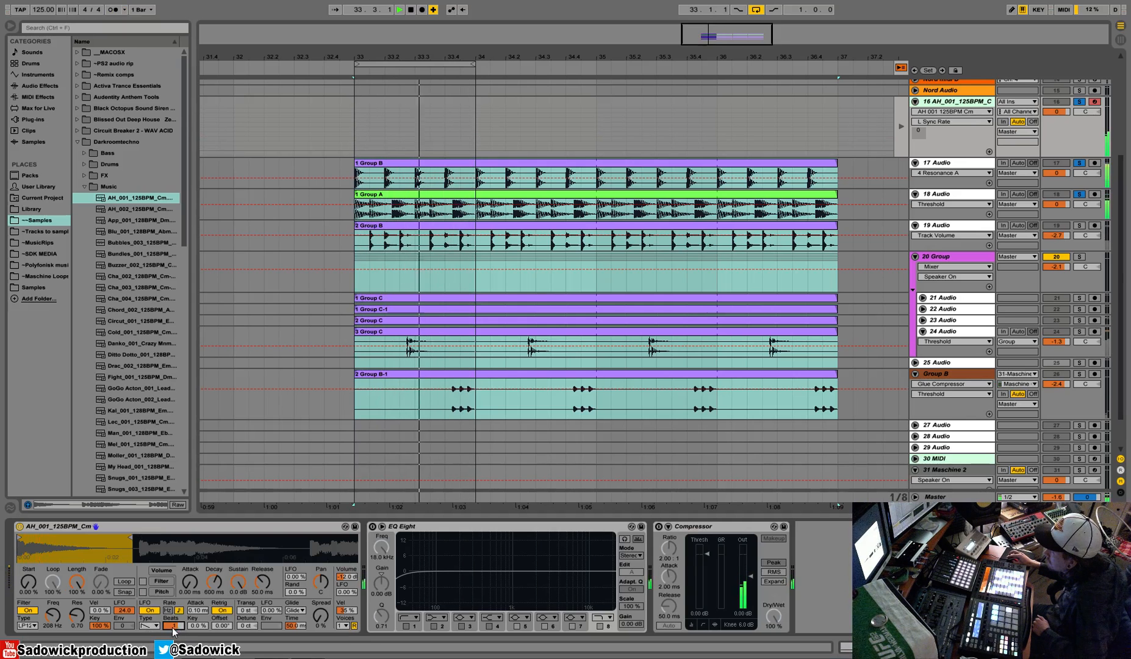
Step: Try velocity modulation on the sampler's filter, and set the filter to LP24 with a cutoff of about 1.03 kHz
left_click(100, 610)
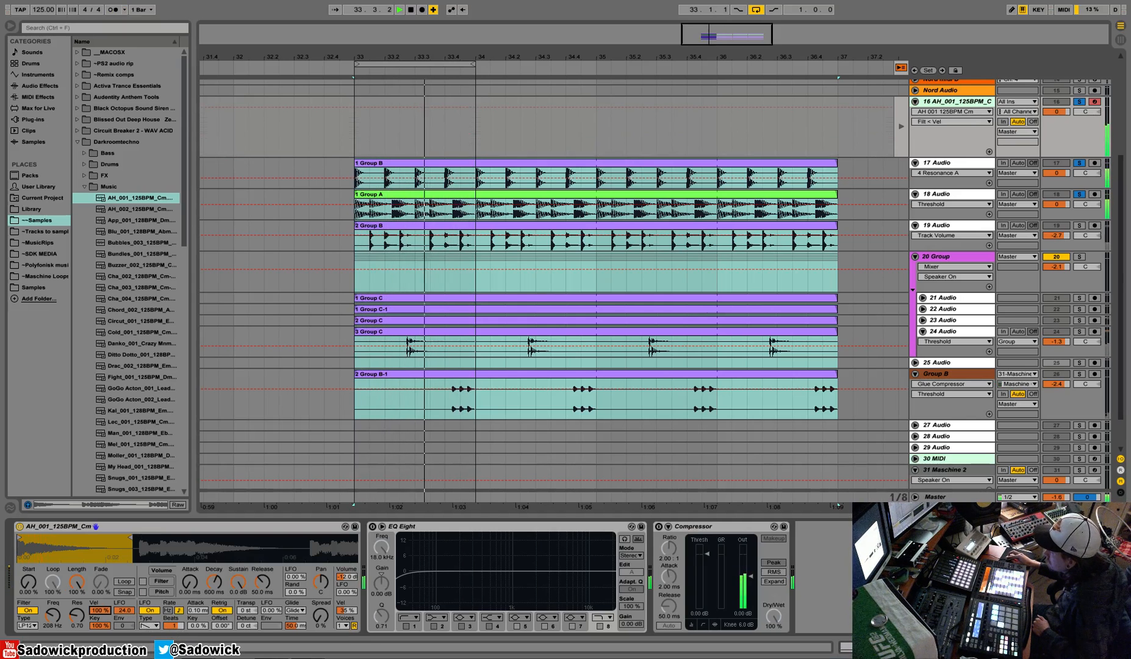
left_click_drag(100, 611, 100, 626)
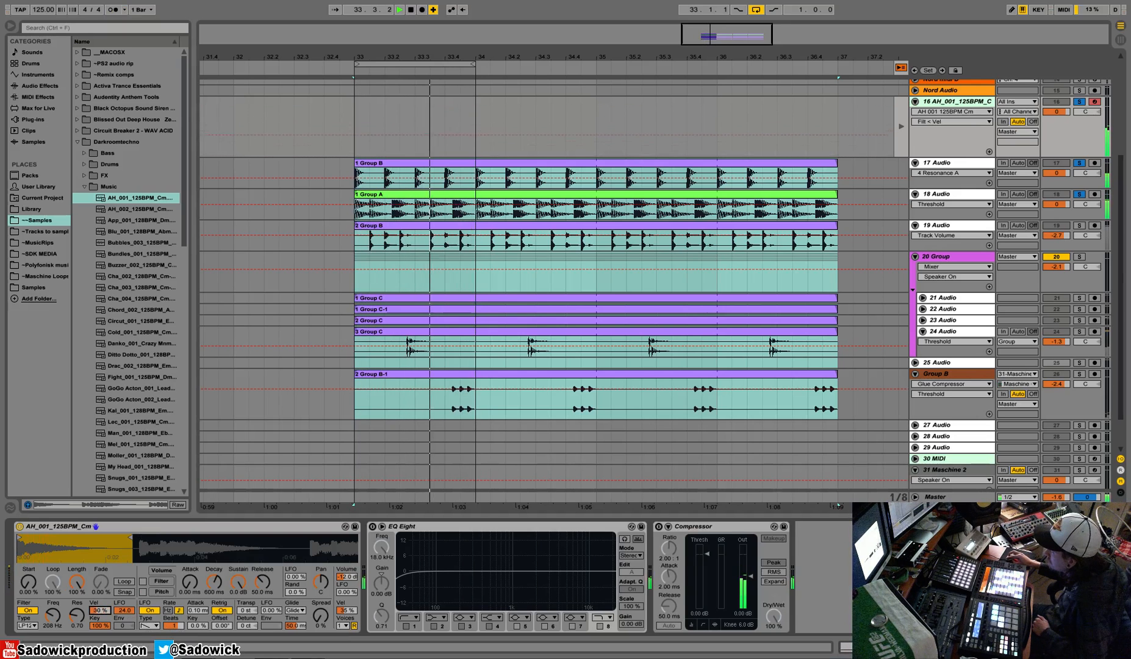
left_click(34, 626)
left_click(33, 571)
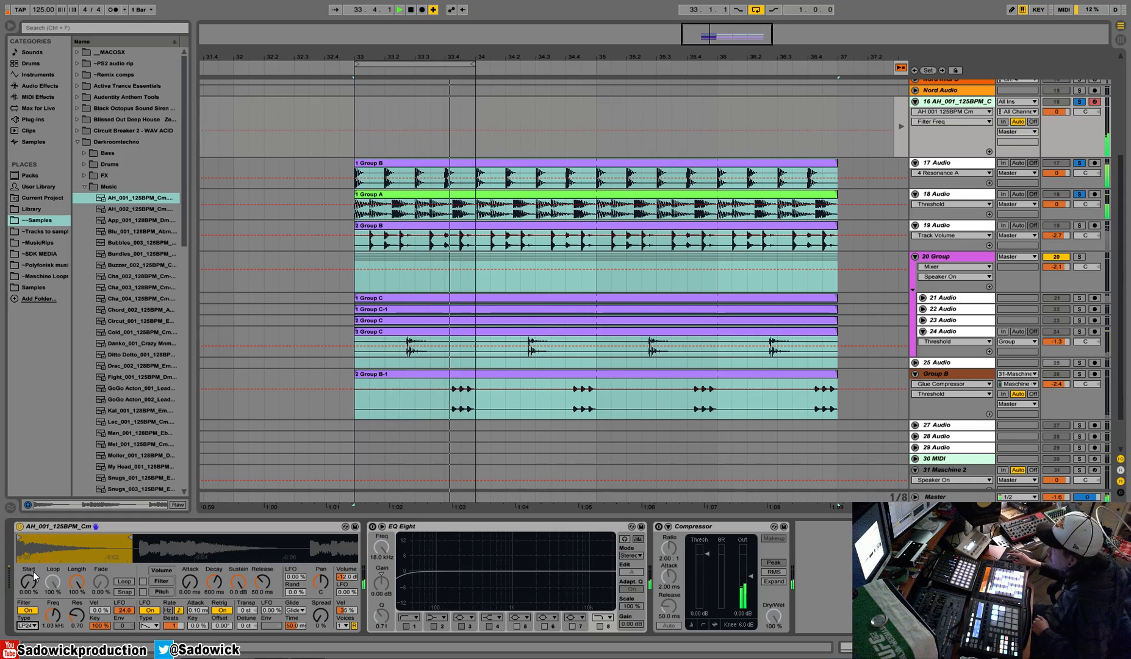
Step: Check the clip's sustained C2 note and trim about a tenth off the start of the sampler's visible waveform region
key("shift+Tab")
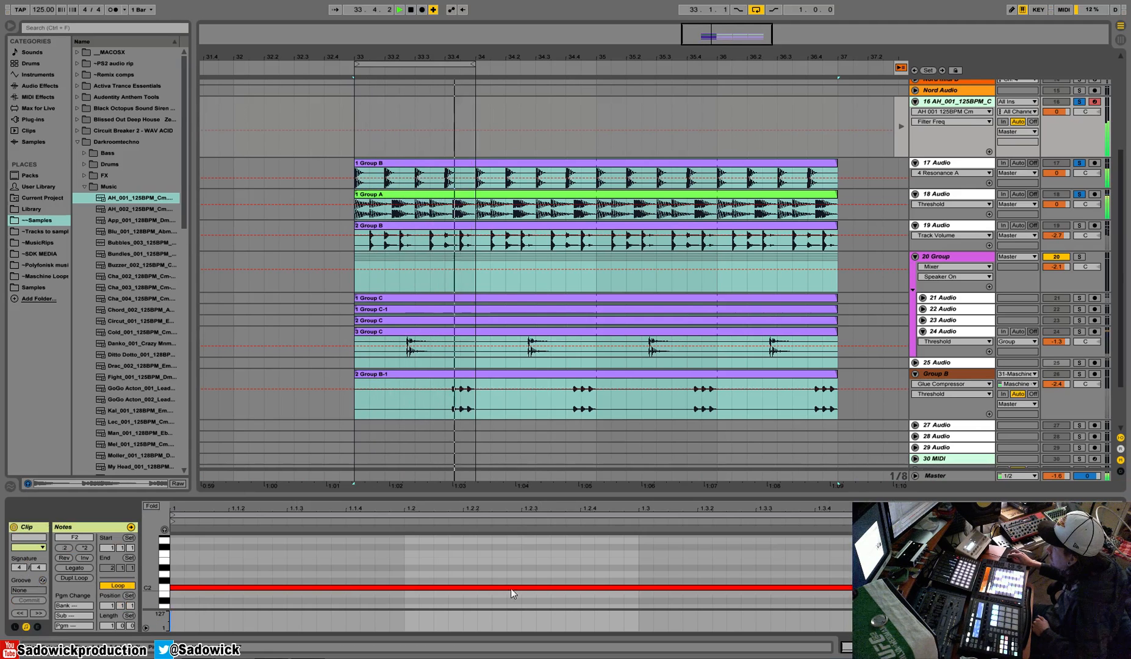
left_click(226, 588)
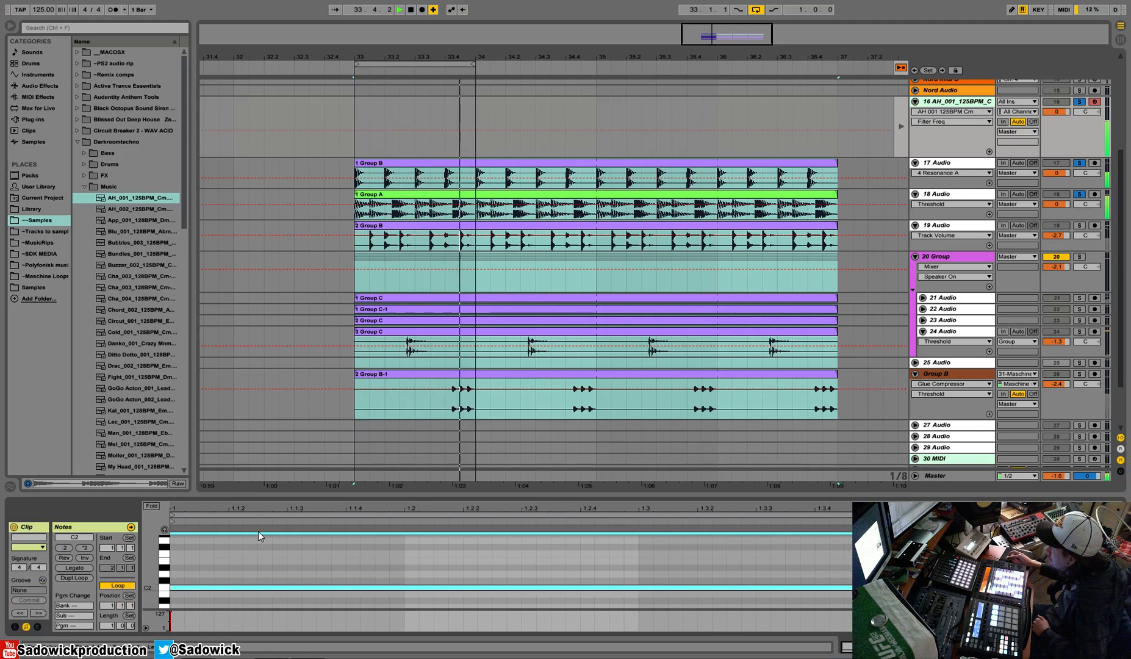
key("shift+Tab")
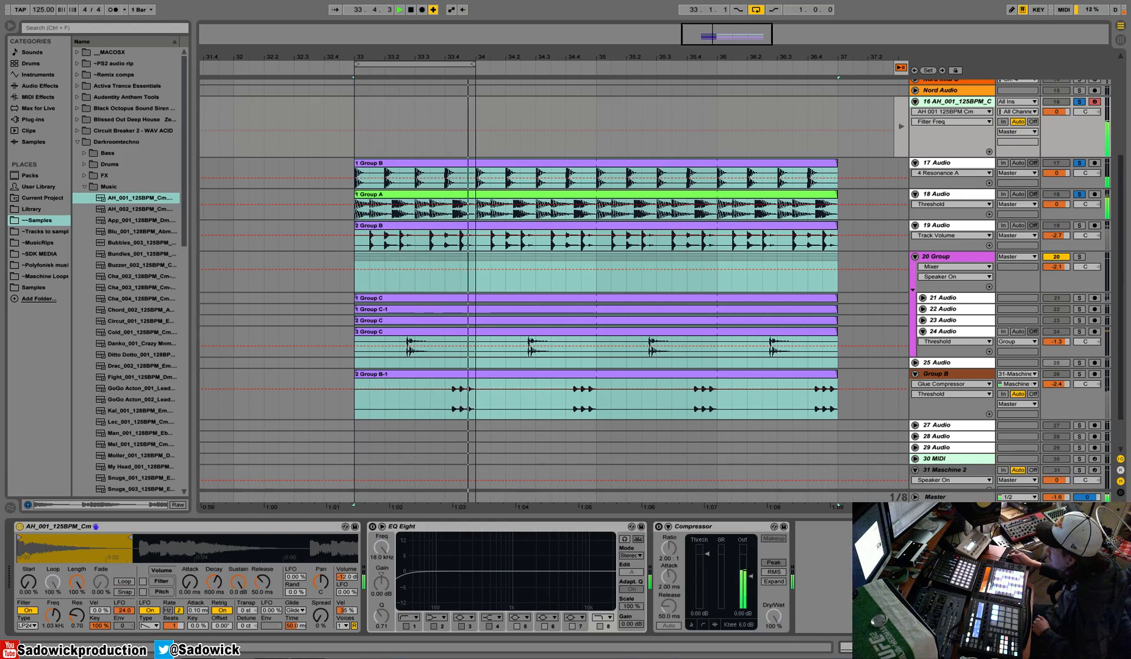
left_click_drag(93, 549, 93, 586)
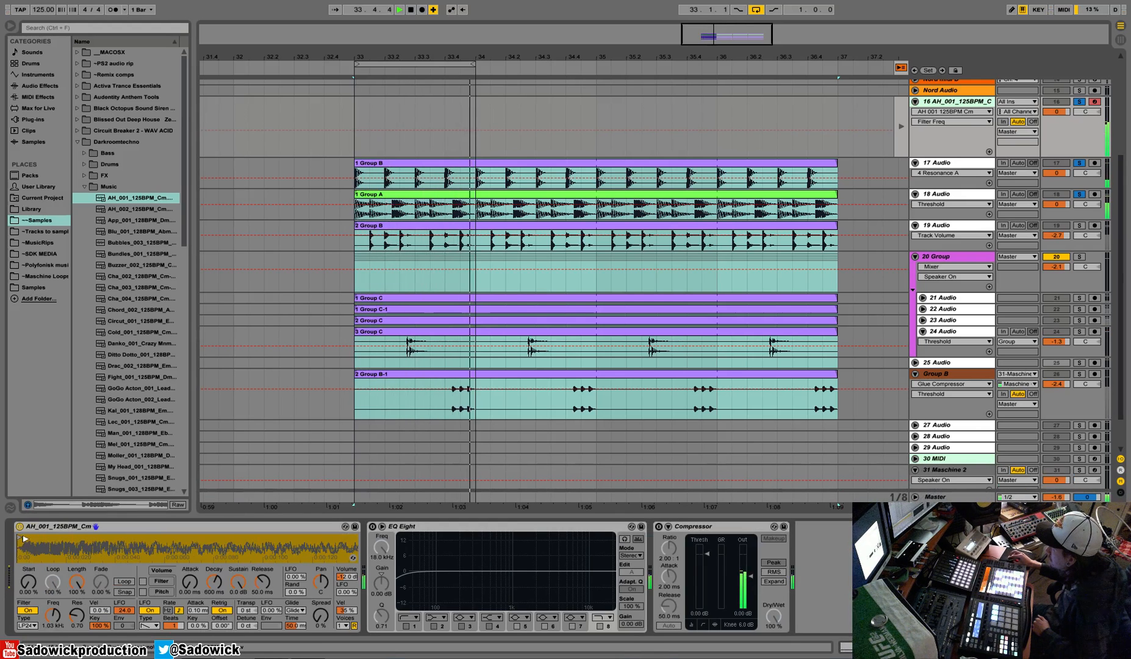
left_click_drag(17, 538, 54, 540)
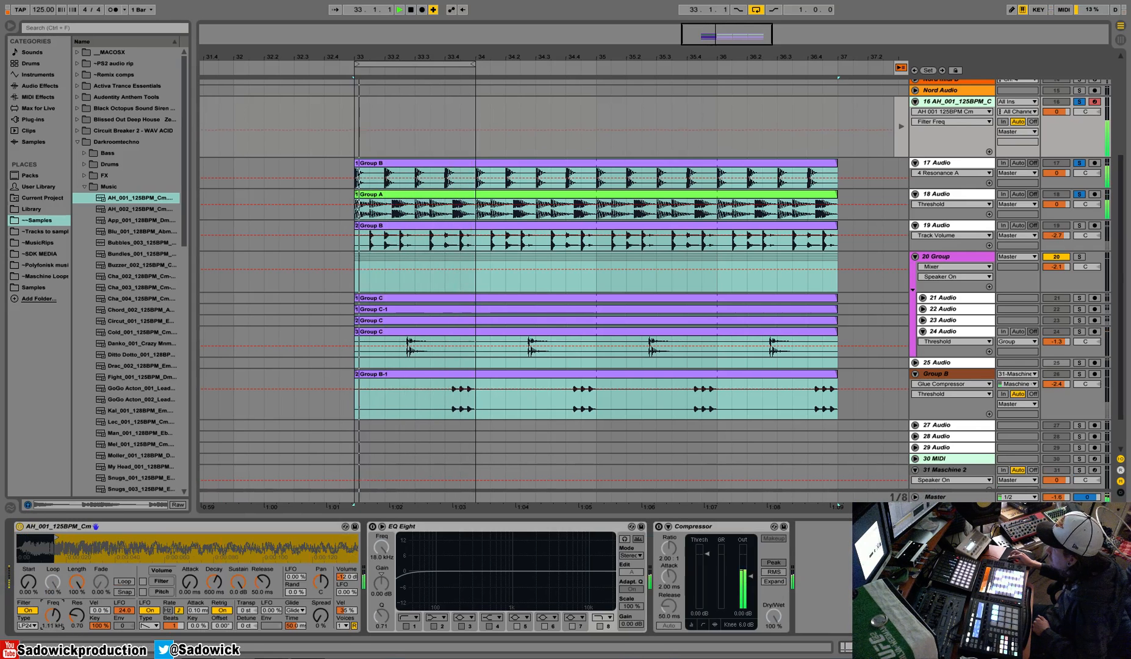
Step: Turn on track 16's EQ Eight with band 2 lowered at about 147 Hz, and set the sampler's Spread to about 73 %
left_click(373, 526)
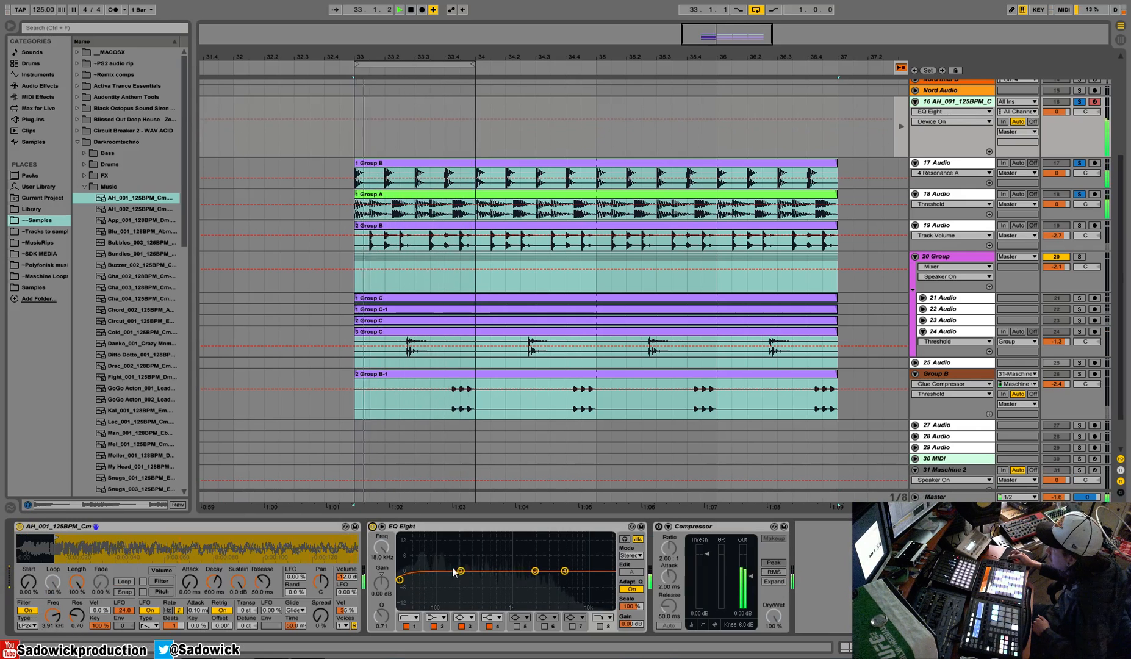
left_click(460, 571)
left_click_drag(460, 571, 451, 587)
left_click_drag(320, 616, 321, 585)
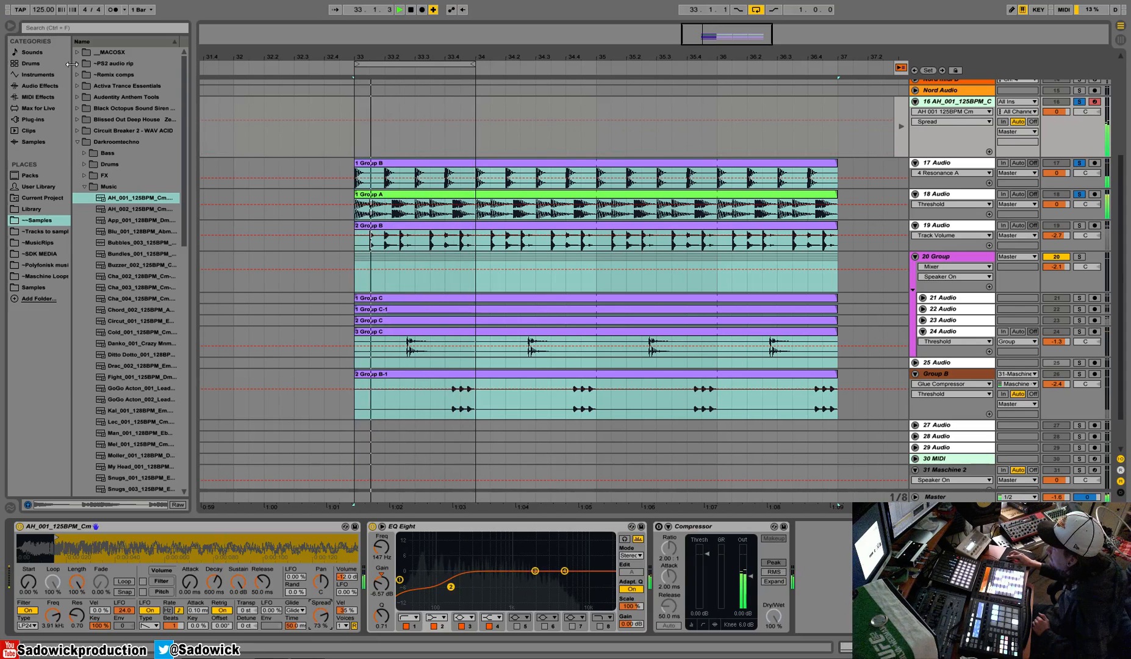
Step: Insert a Reverb between EQ Eight and the Compressor on track 16 and set its dry/wet to 33 %
left_click(44, 86)
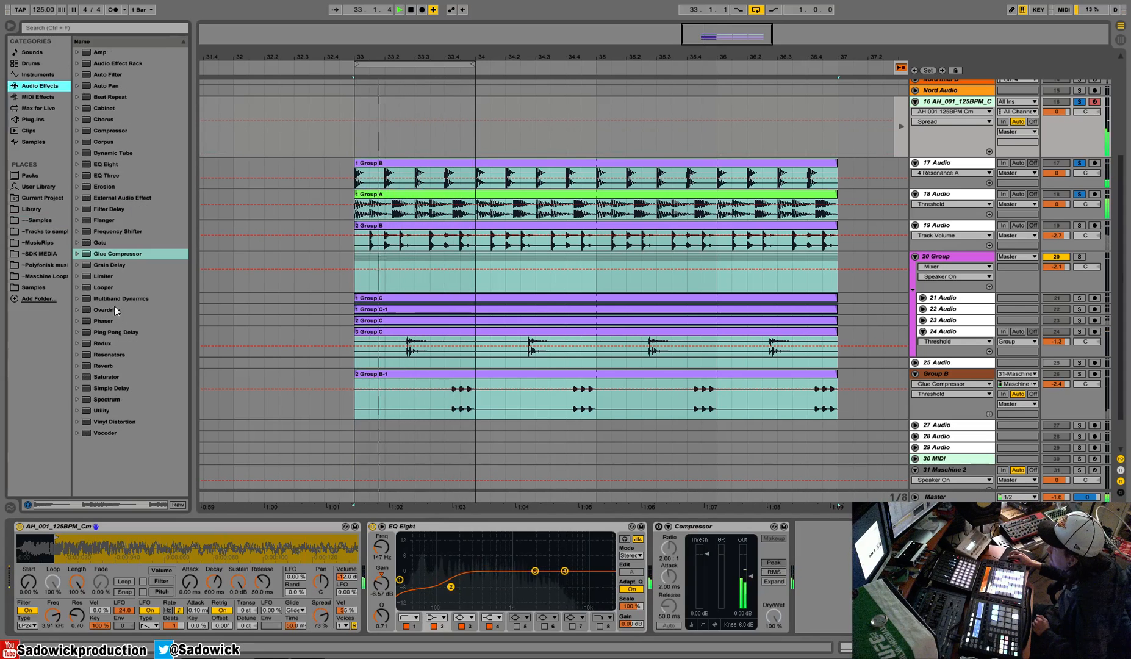
left_click_drag(104, 366, 592, 557)
left_click_drag(934, 618, 934, 638)
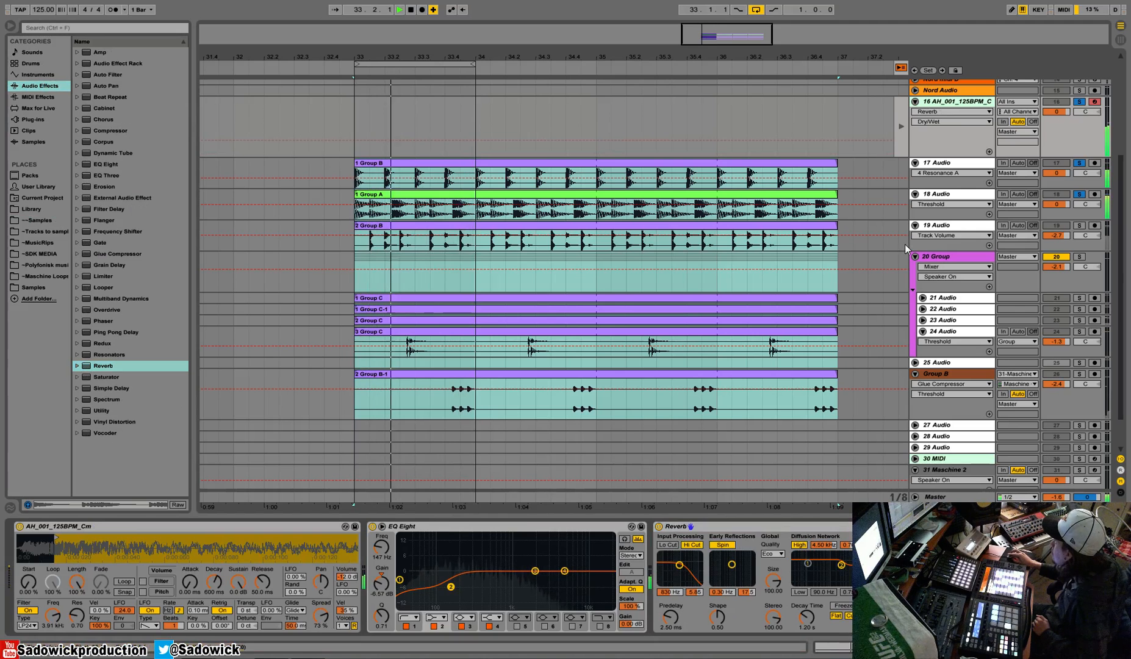
Step: Copy the sidechain compressor keyed from 17-Audio, Post FX, to the end of track 16's device chain
left_click(902, 356)
right_click(658, 524)
key("Escape")
left_click(1070, 137)
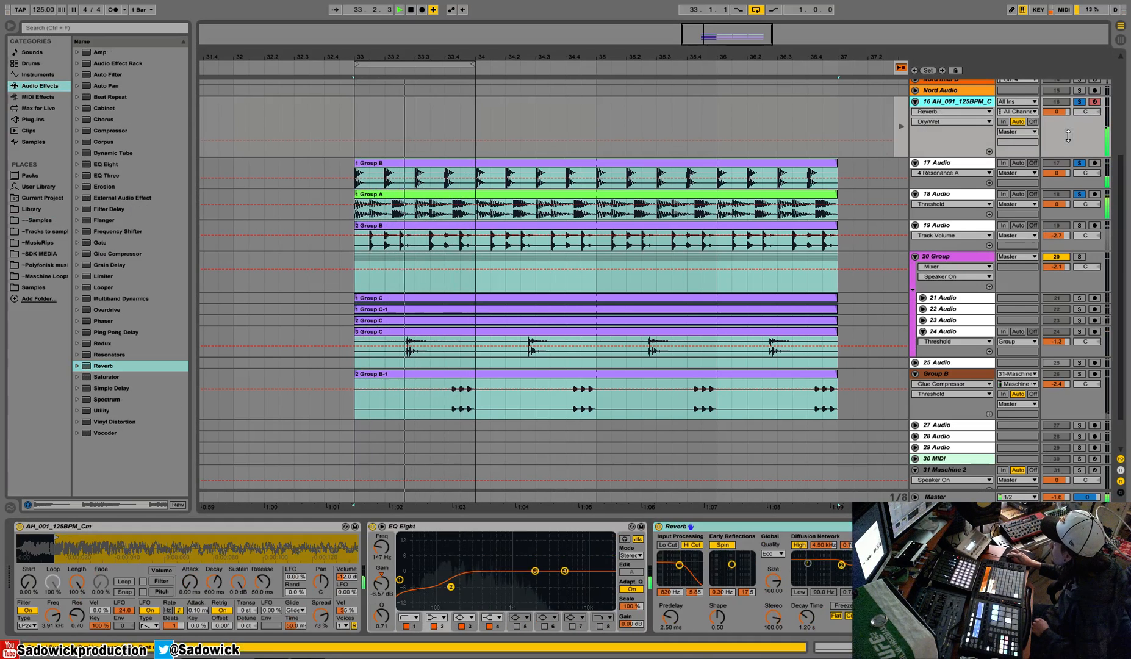
left_click(1094, 102)
key("ctrl+v")
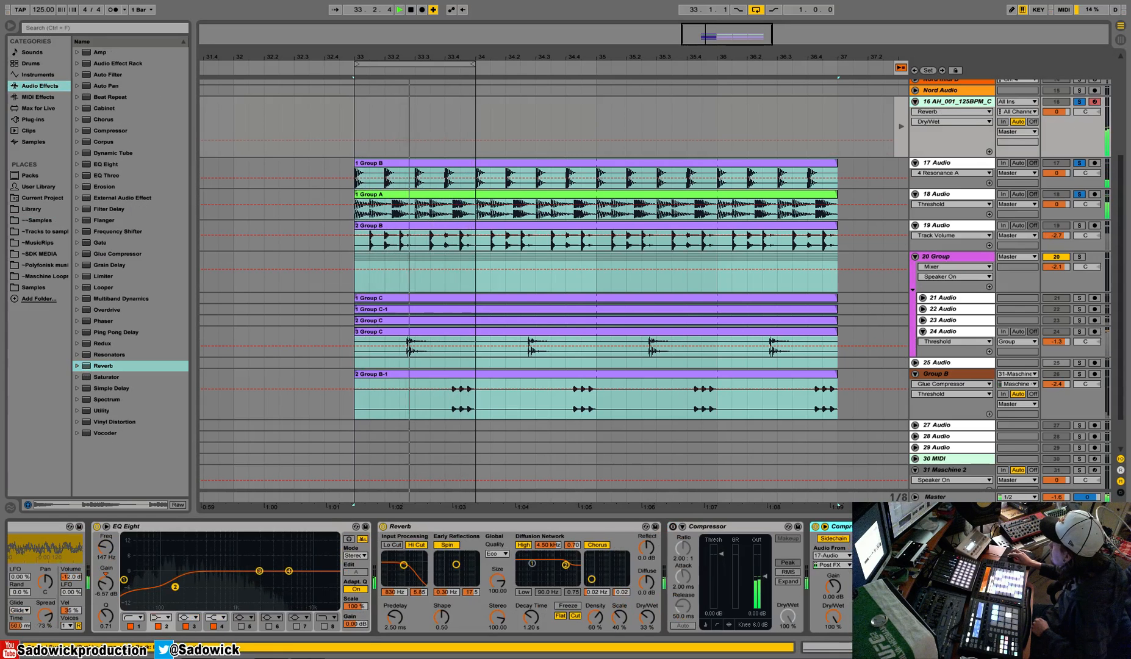
Step: Turn on the Compressor after the Reverb and set its threshold to about -15.3 dB with makeup gain off
left_click(672, 526)
left_click(672, 527)
left_click_drag(717, 554, 722, 582)
left_click(788, 539)
left_click(788, 538)
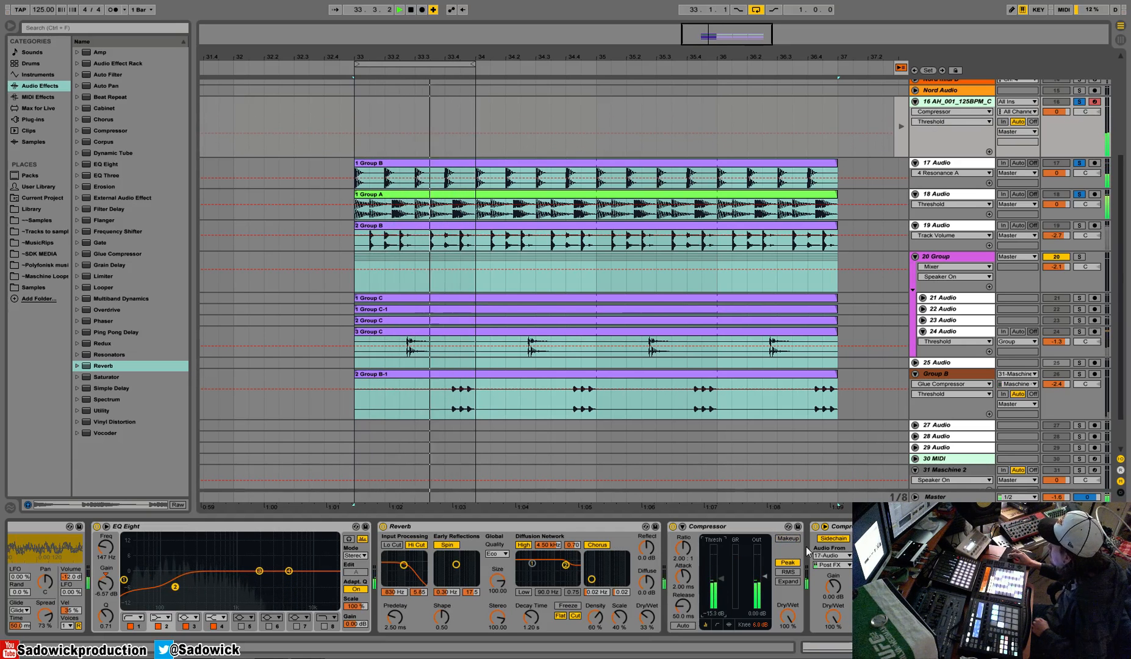
Step: Move EQ Eight's band 3 to about 635 Hz at -2.11 dB and change the sampler's glide mode
left_click_drag(259, 570, 222, 576)
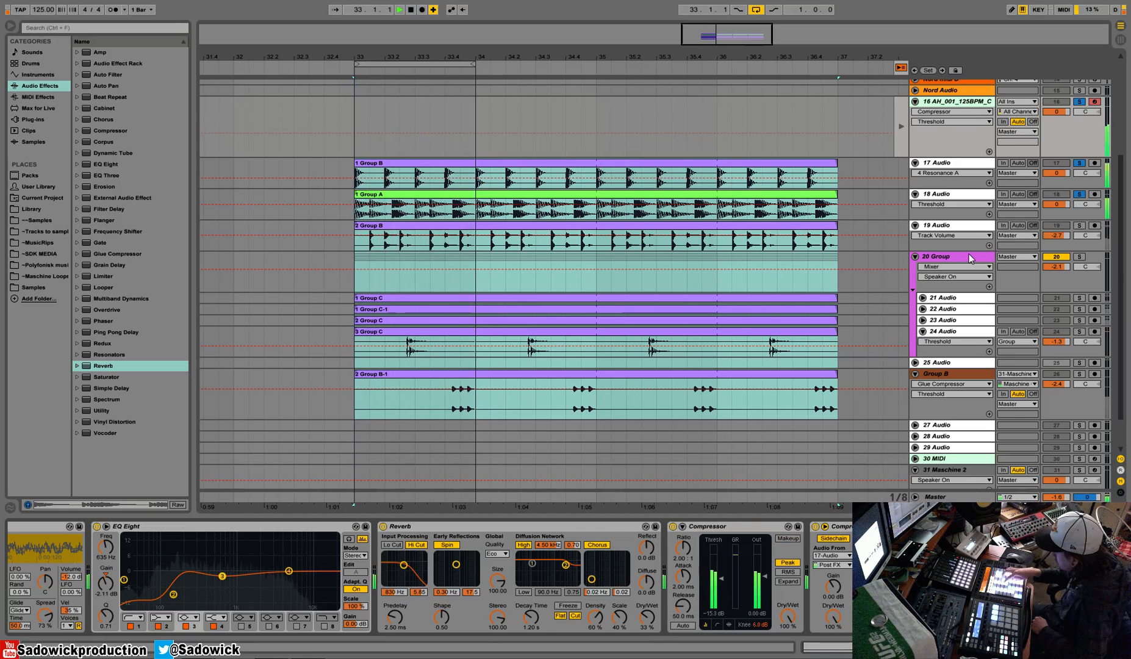
left_click_drag(1037, 648, 797, 655)
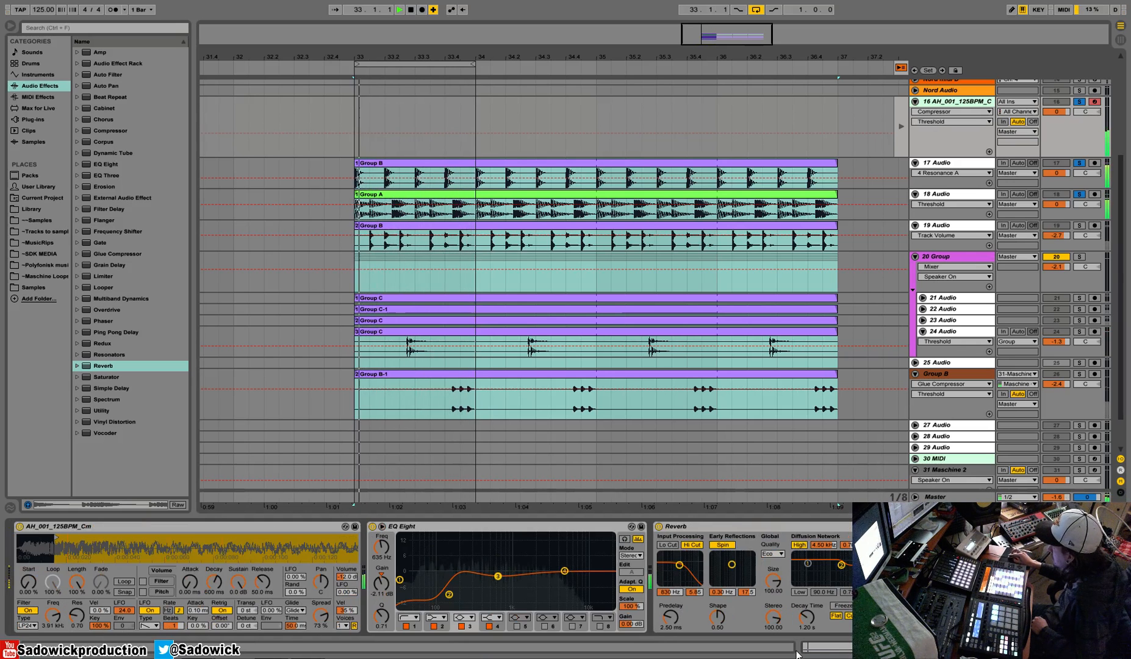
left_click(301, 611)
left_click(302, 620)
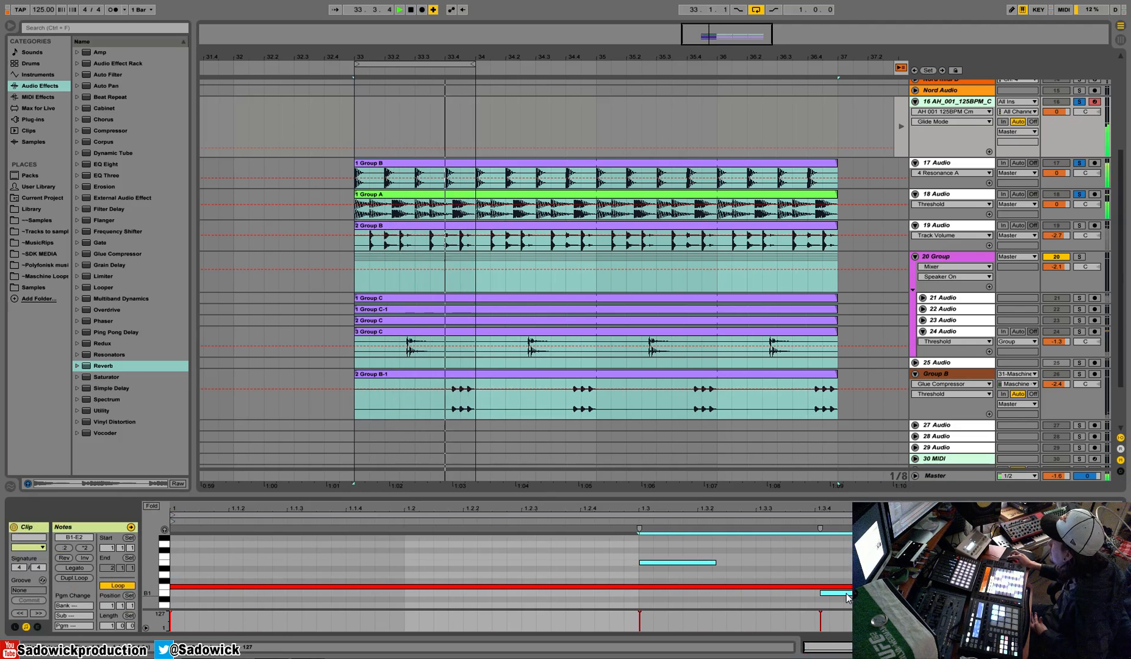
Step: Undo the last note change, and fine-tune where the B1 note starts and the sustained C2 note ends in track 16's clip
key("ctrl+z")
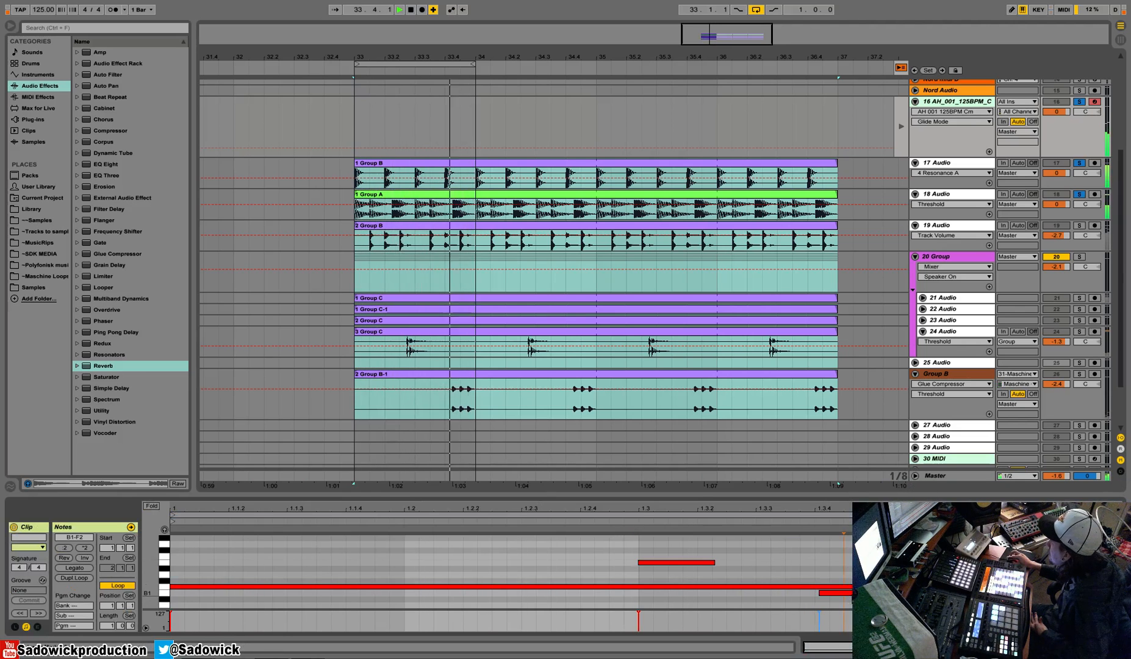
mouse_move(851, 595)
left_mouse_down()
mouse_move(862, 595)
mouse_move(848, 596)
left_mouse_up()
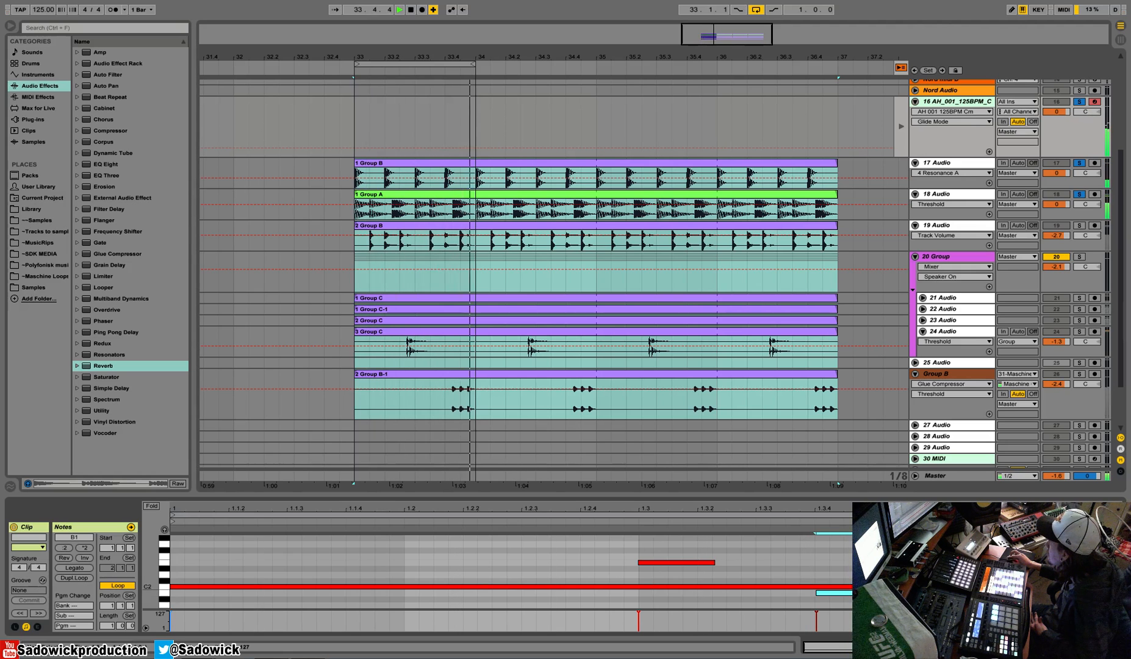
left_click_drag(836, 586, 813, 583)
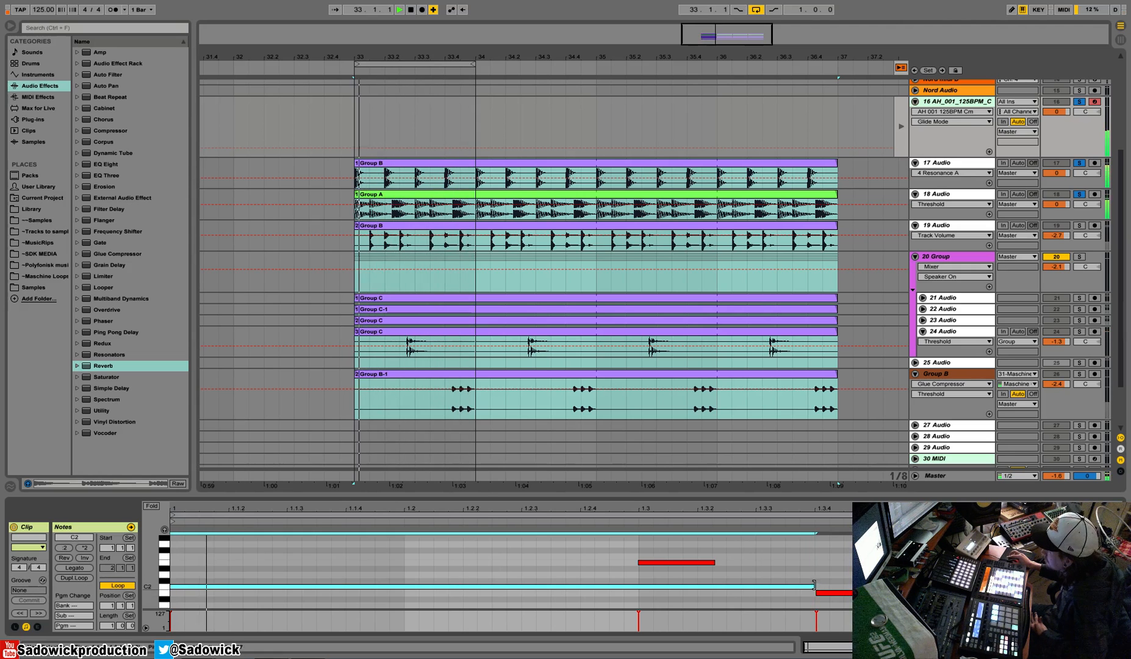
left_click_drag(814, 586, 862, 592)
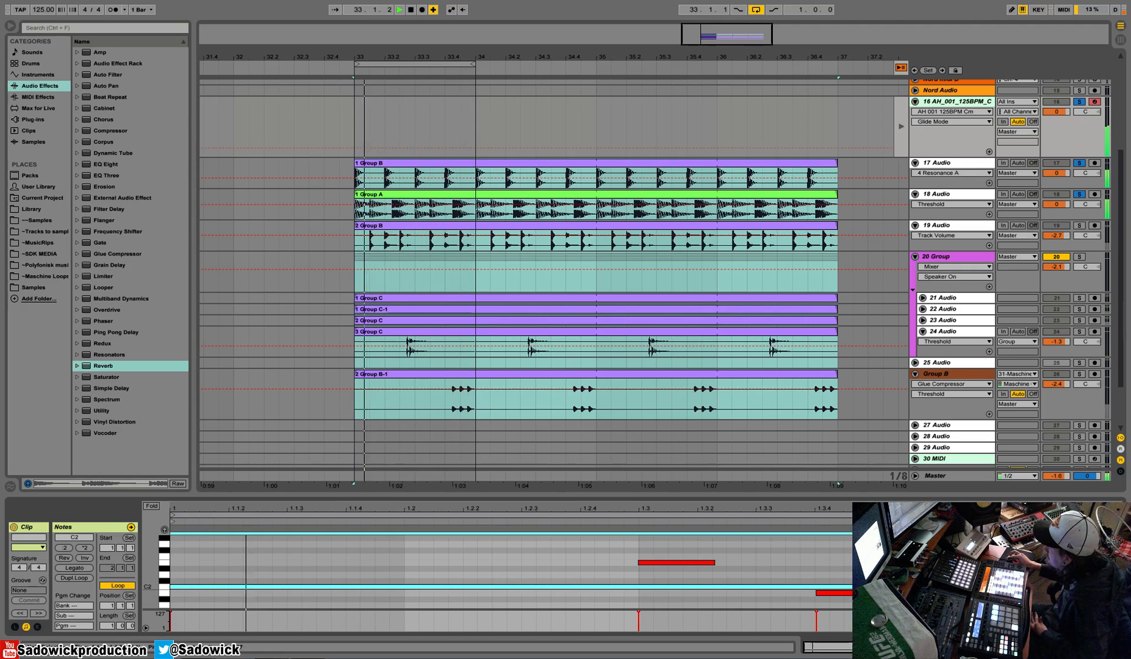
left_click(857, 592)
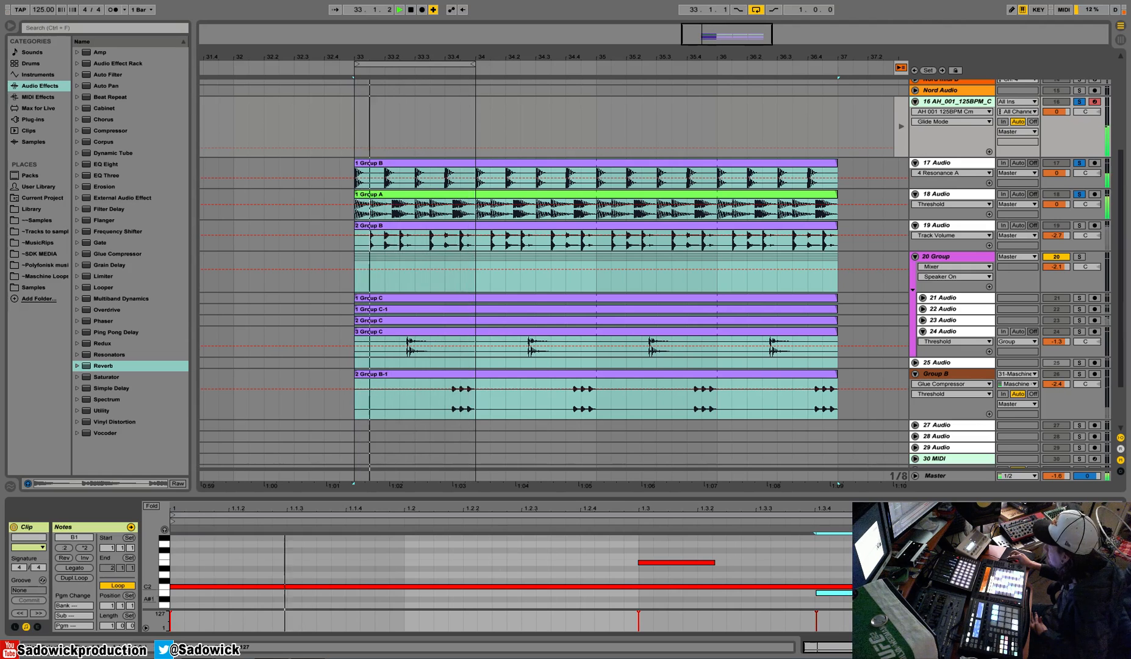
Step: Bring track 16's session clip into the arrangement at bar 33 and extend its loop to bar 37
left_click(1121, 40)
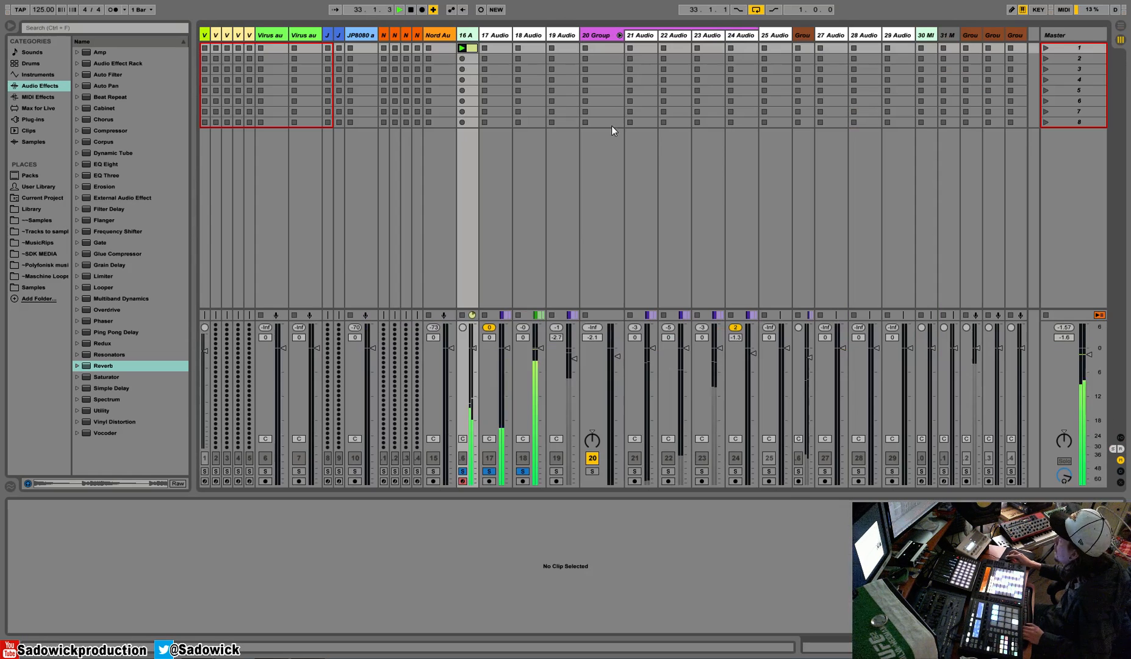
left_click(467, 47)
left_click(1123, 26)
left_click_drag(1123, 26, 355, 129)
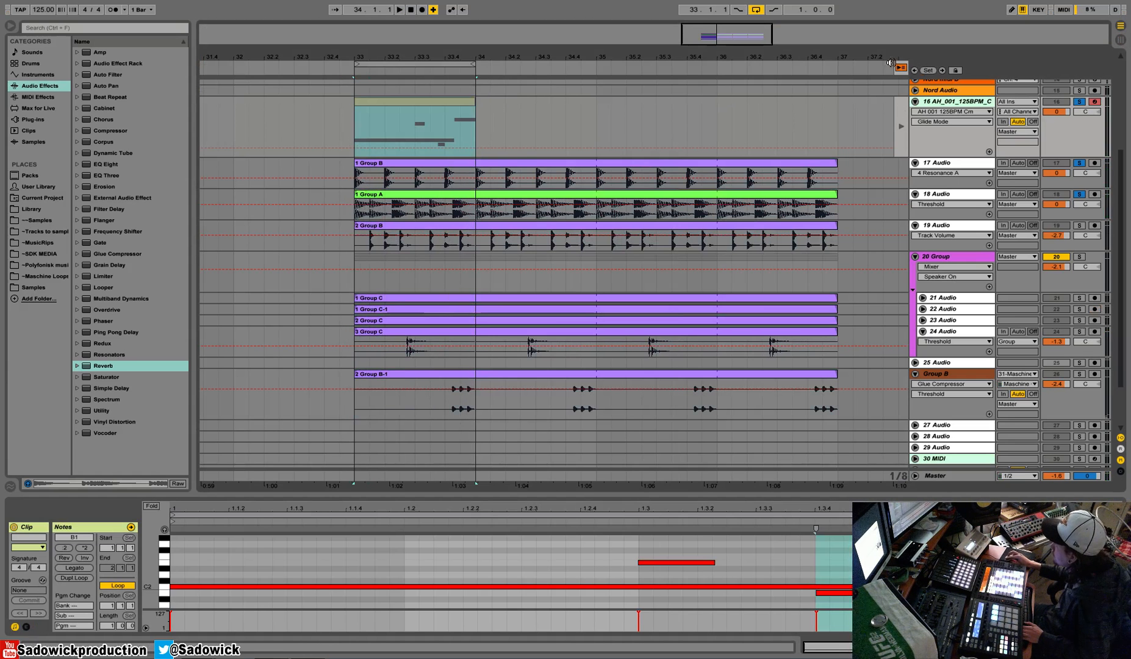
key("space")
left_click_drag(473, 99, 837, 100)
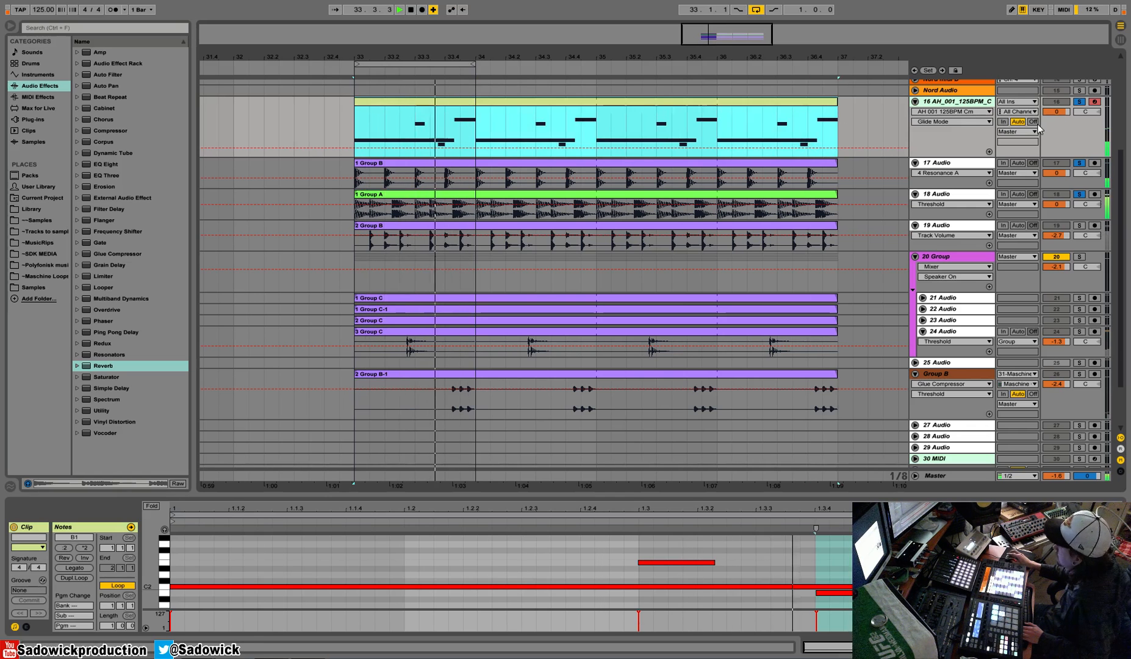
Step: Fold EQ Eight in track 16's device chain, and insert Auto Filter and Ping Pong Delay between it and the Reverb
double_click(958, 102)
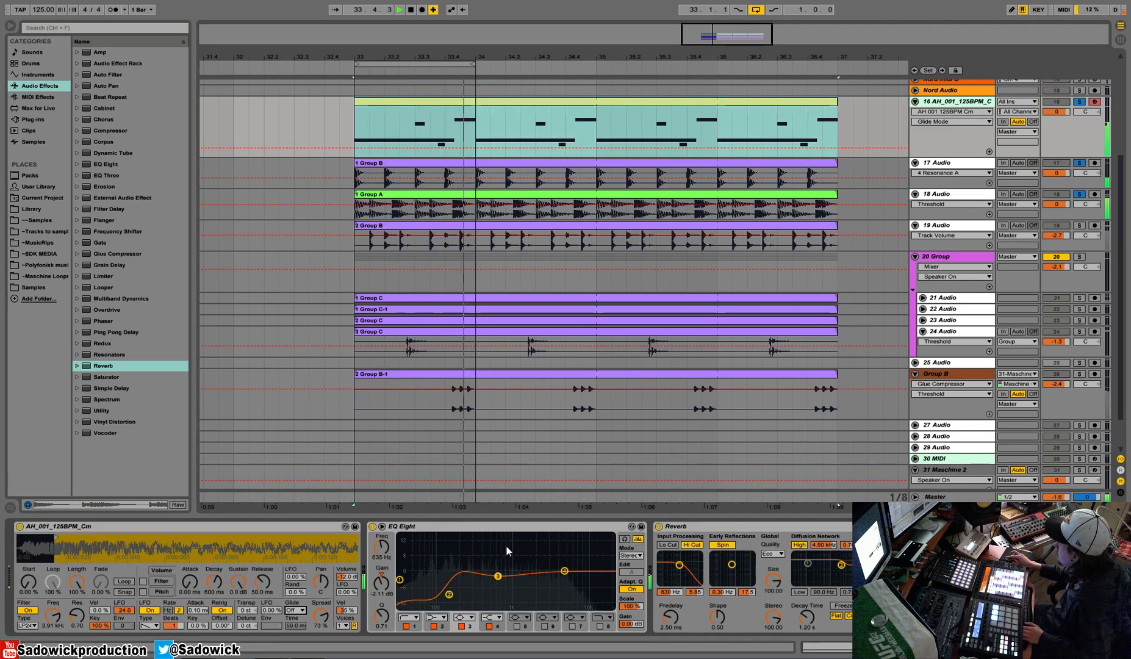
double_click(514, 527)
left_click_drag(122, 331, 429, 629)
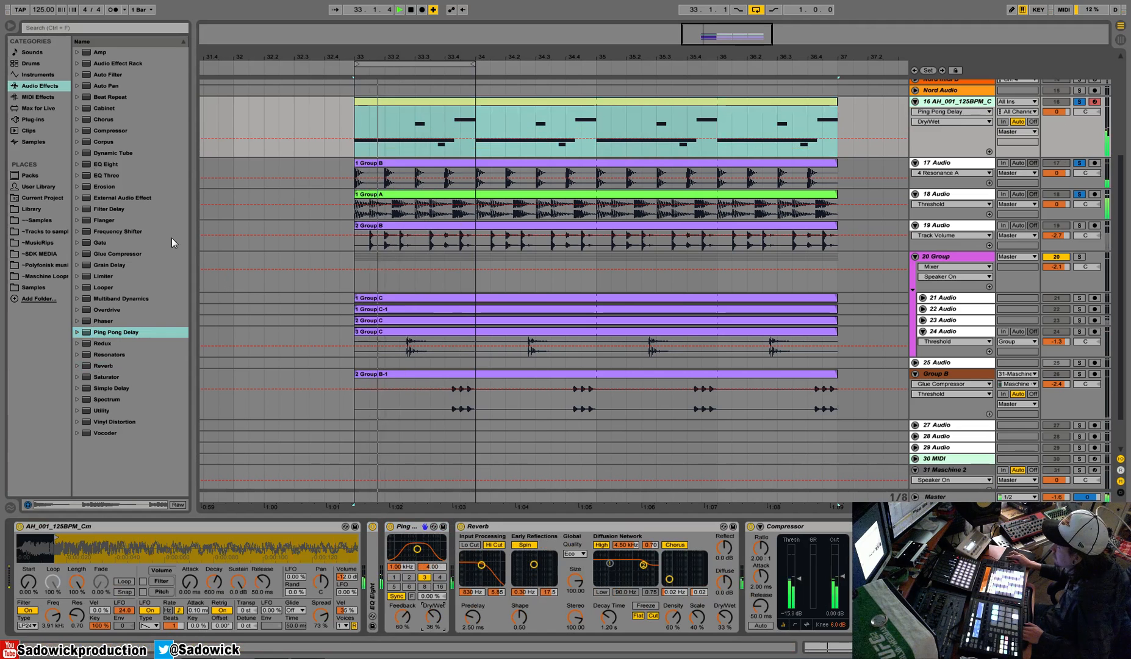
left_click_drag(107, 74, 485, 601)
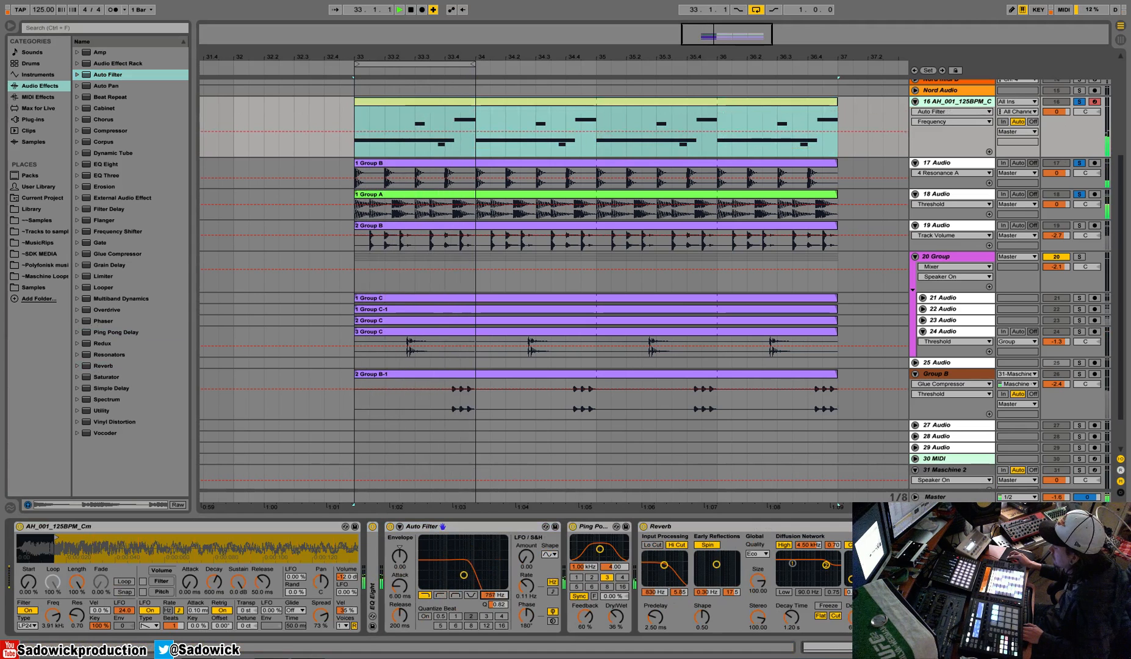
Step: Set Auto Filter to about 2.63 kHz with resonance 1.29, and transpose the sampler up 12 semitones
mouse_move(465, 575)
left_mouse_down()
mouse_move(455, 574)
mouse_move(474, 567)
left_mouse_up()
left_click_drag(244, 610, 244, 603)
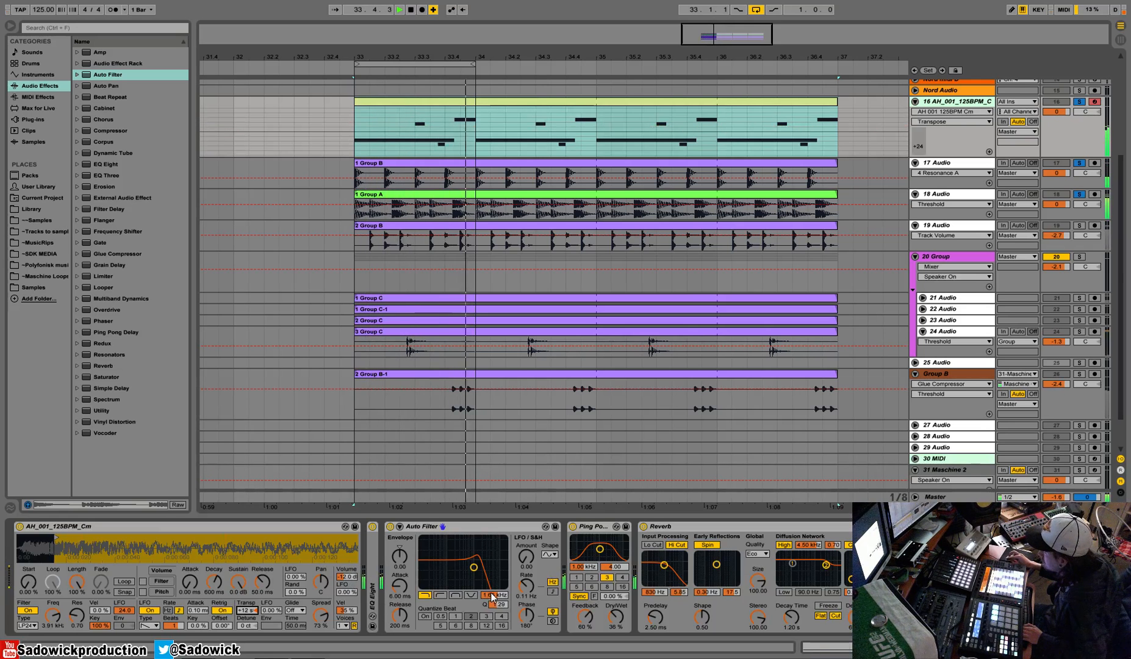
mouse_move(486, 599)
left_mouse_down()
mouse_move(486, 579)
mouse_move(488, 613)
left_mouse_up()
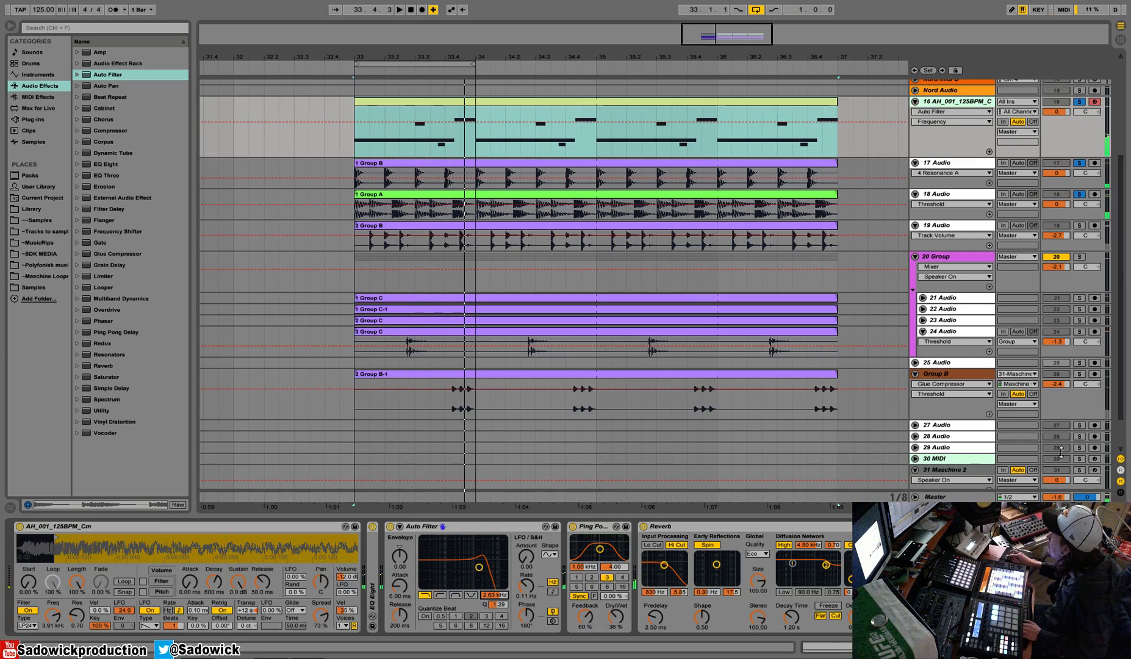
Step: Unsolo tracks 16 to 18, and mute 20 Group and Group B, lowering Group B's volume to -5.3 dB
left_click(1080, 195)
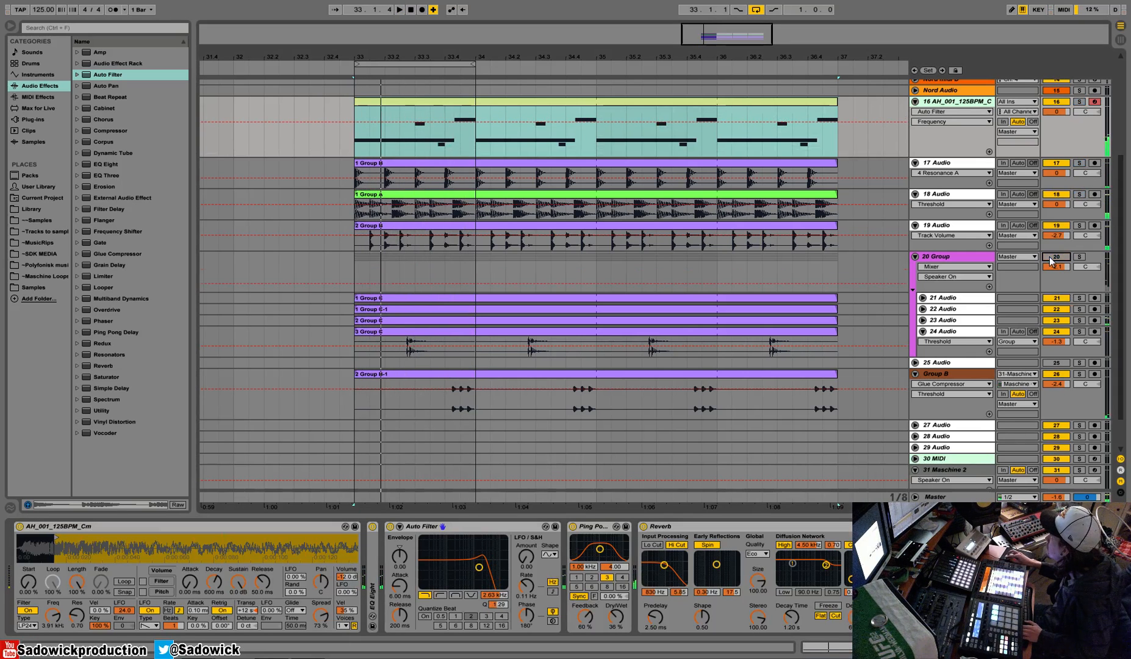
left_click(1060, 375)
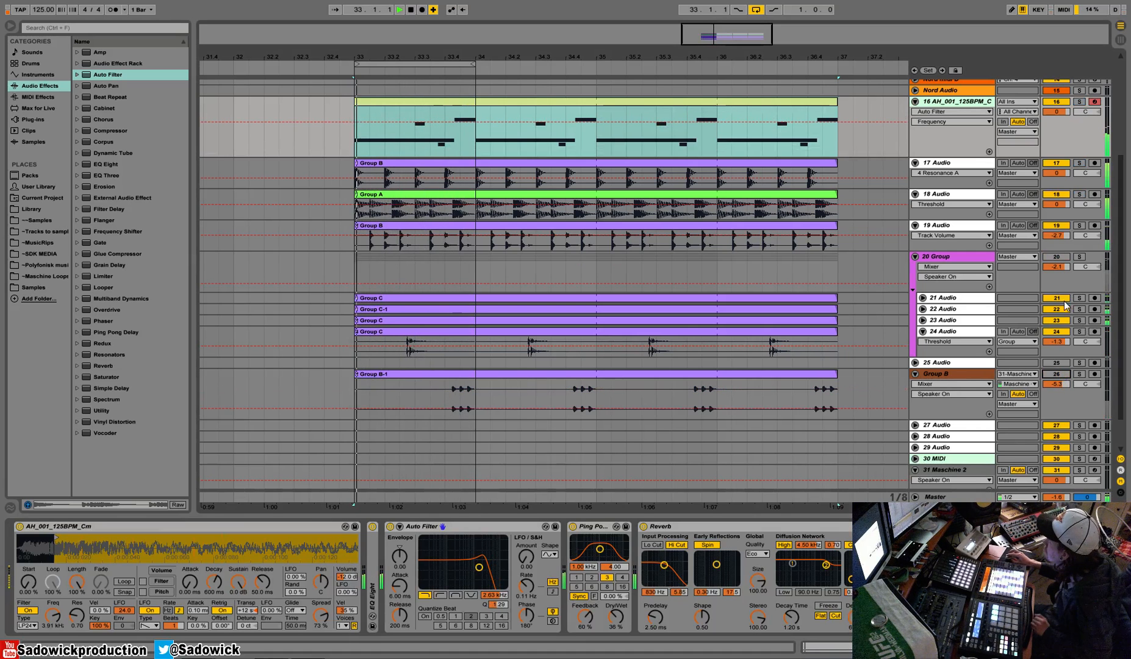
Step: Return the sampler's transpose to its default value
scroll(430, 577, "right", 5)
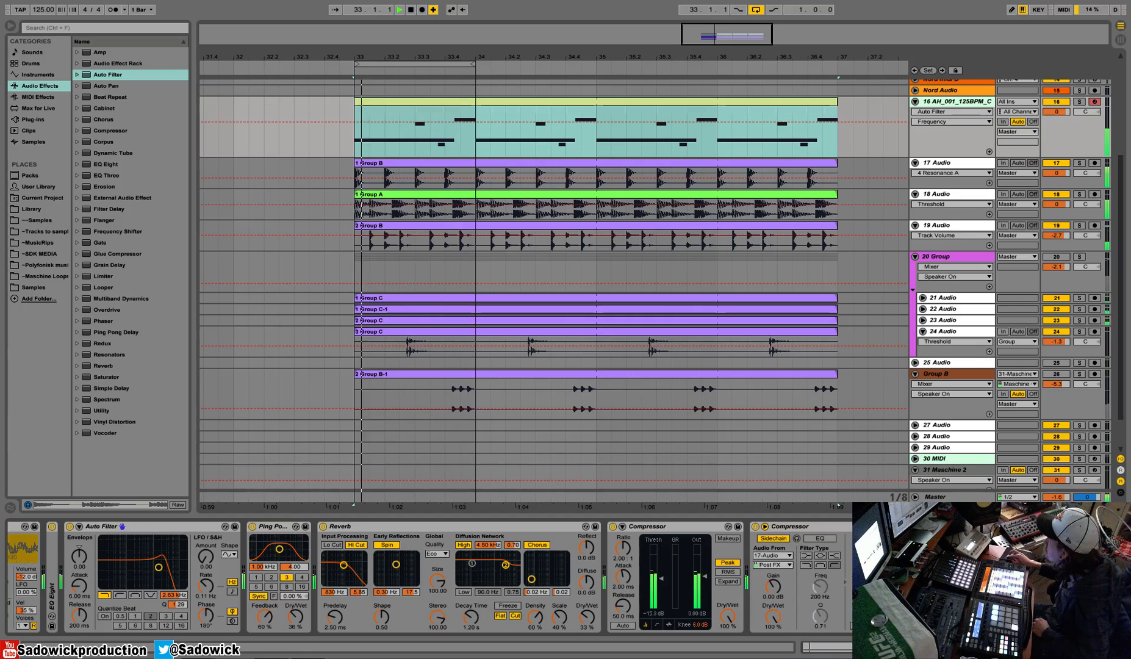
scroll(273, 604, "left", 5)
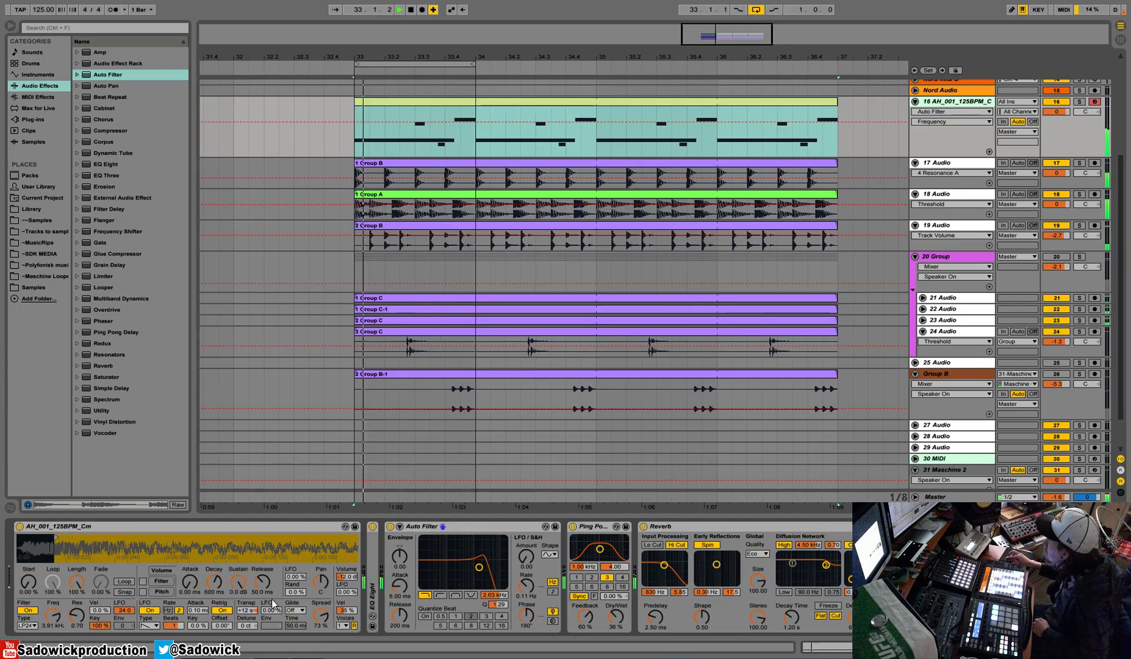
left_click(246, 612)
right_click(246, 613)
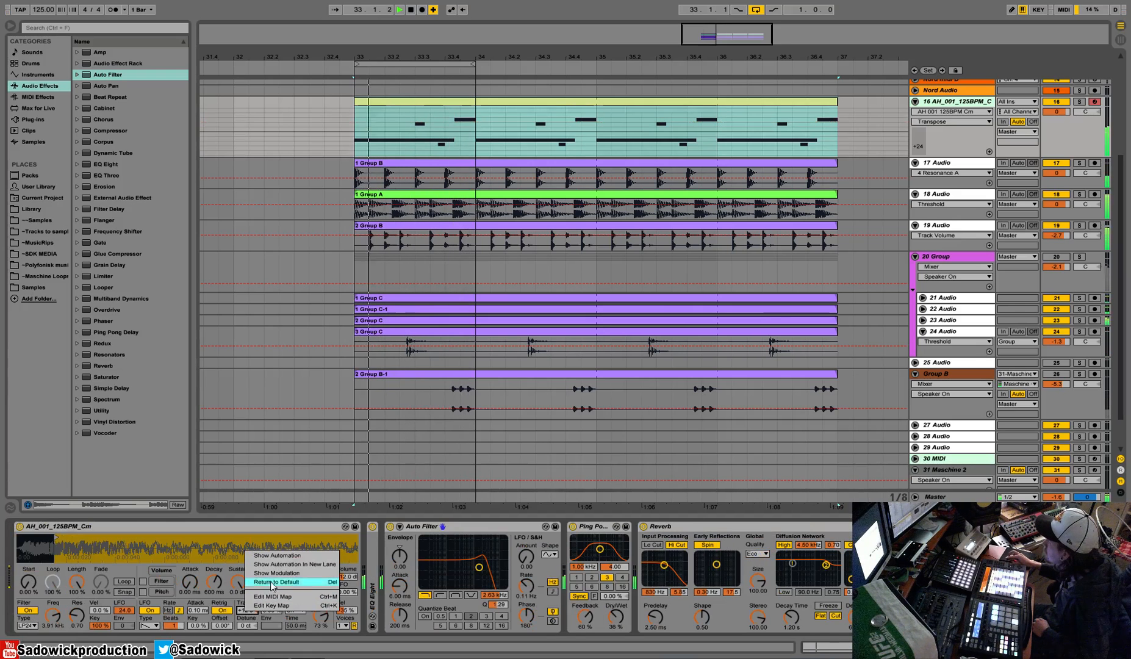
left_click(273, 583)
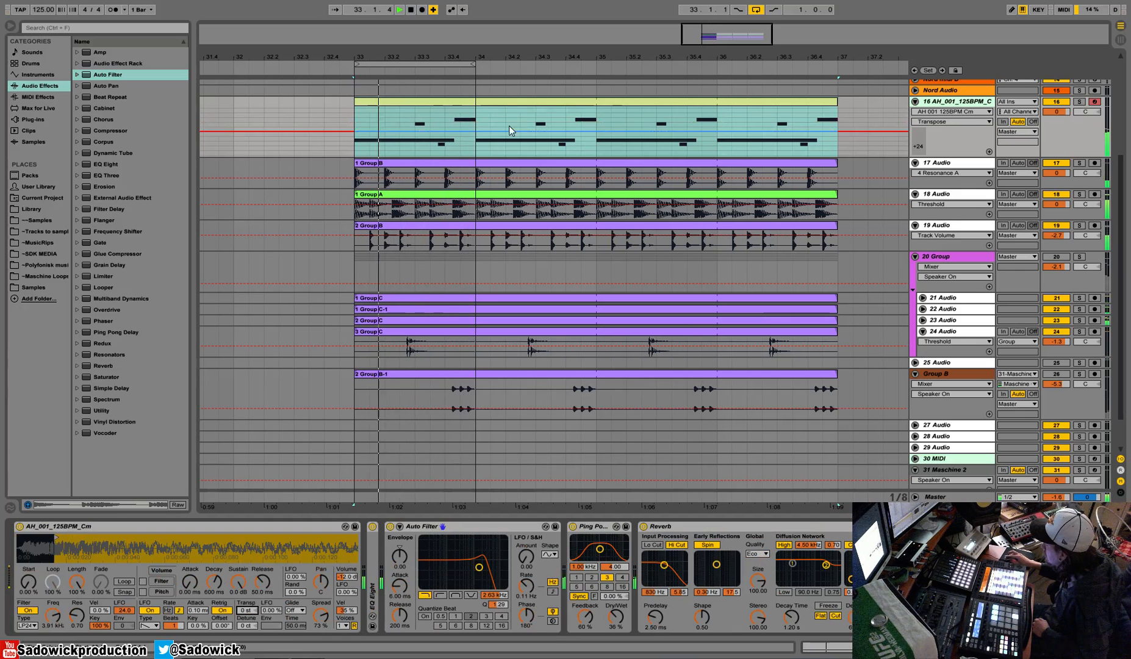
Step: Set Ping Pong Delay's dry/wet to about 25%, and the Reverb's decay time to 3.02 s and dry/wet to about 26%
left_click(463, 105)
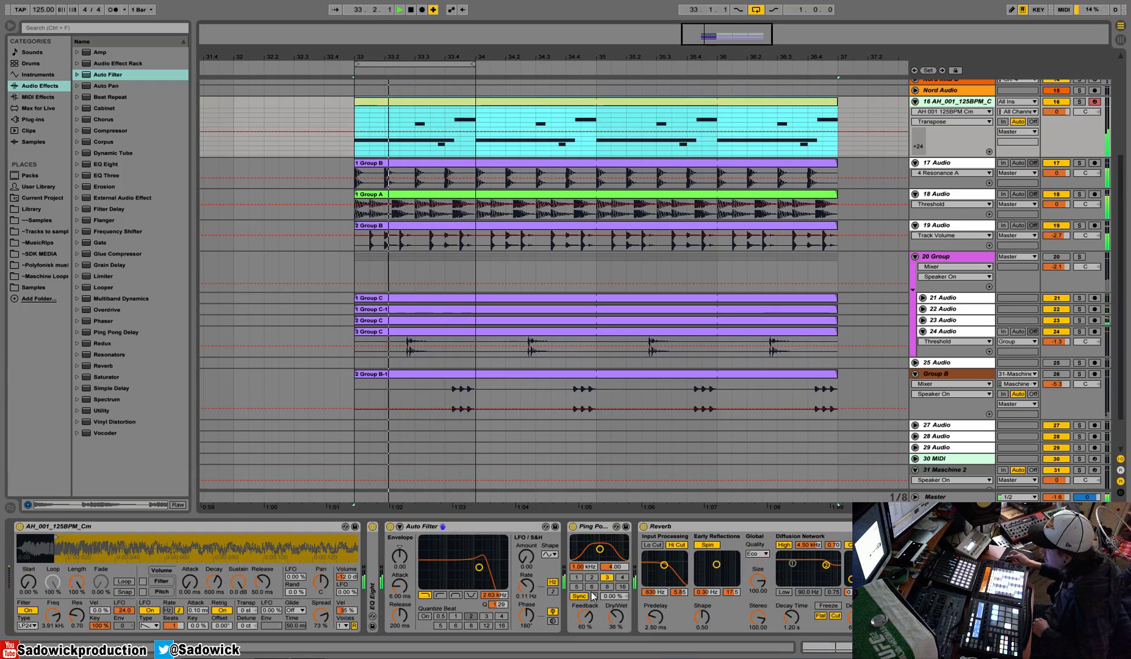
left_click(616, 616)
left_click(836, 615)
left_click_drag(795, 625, 795, 604)
left_click_drag(908, 615, 907, 623)
Step: Insert Auto Pan between track 16's two Compressors, with amount about 46.8% and rate 0.21 Hz, folding the Reverb and Ping Pong Delay
scroll(907, 616, "right", 5)
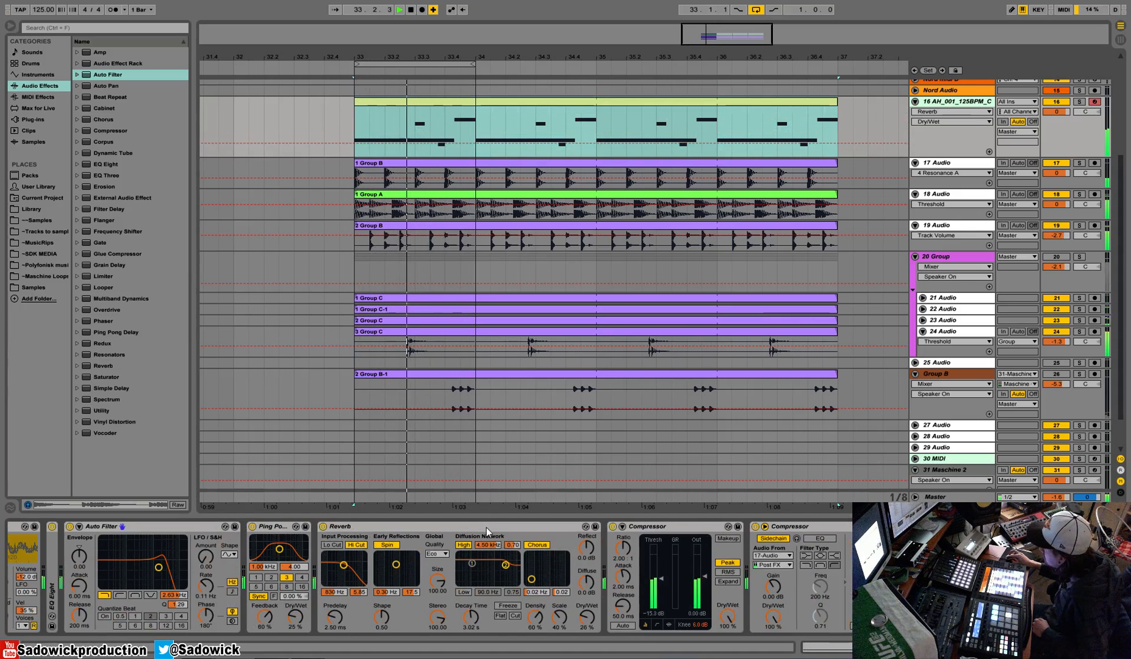
double_click(486, 526)
double_click(278, 526)
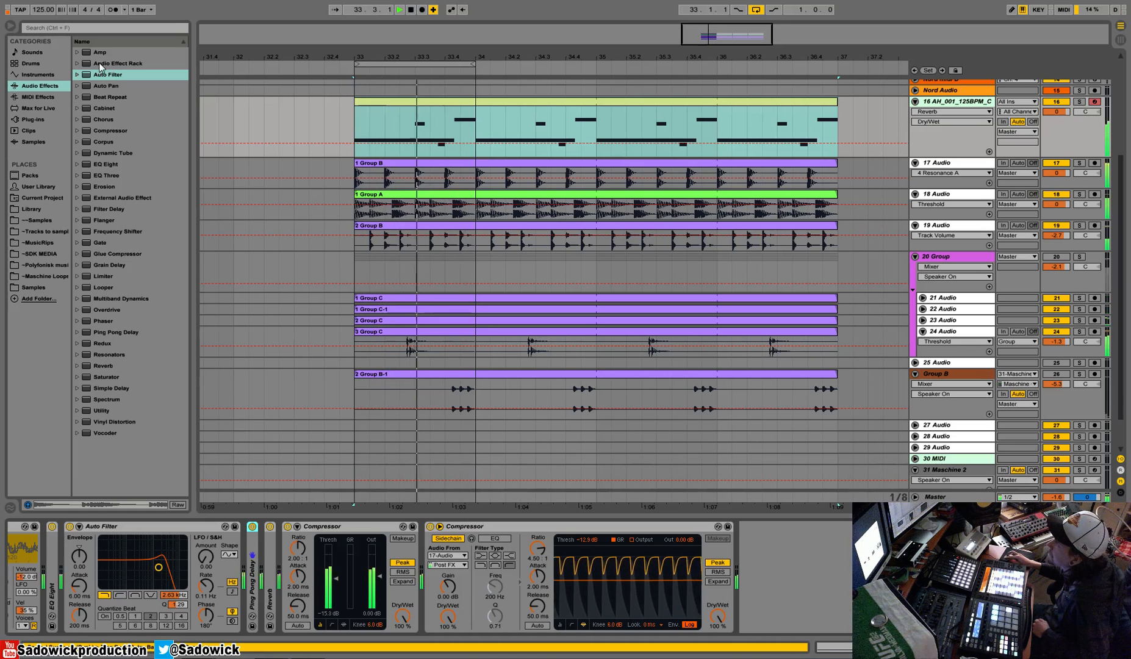
left_click(100, 89)
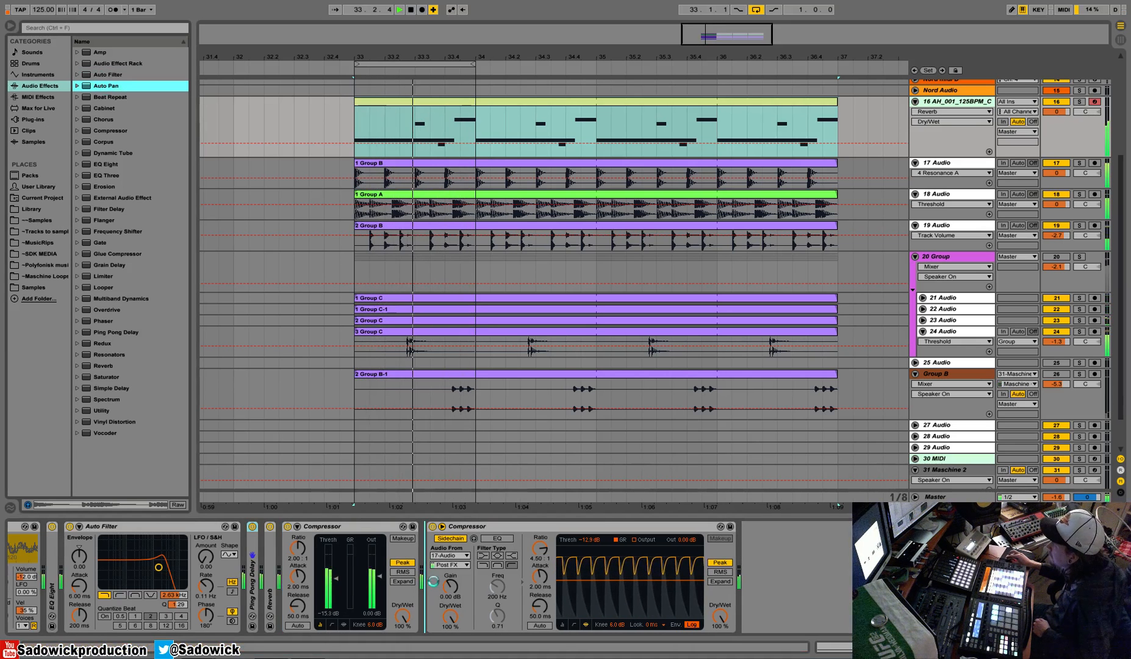
left_click_drag(252, 554, 427, 546)
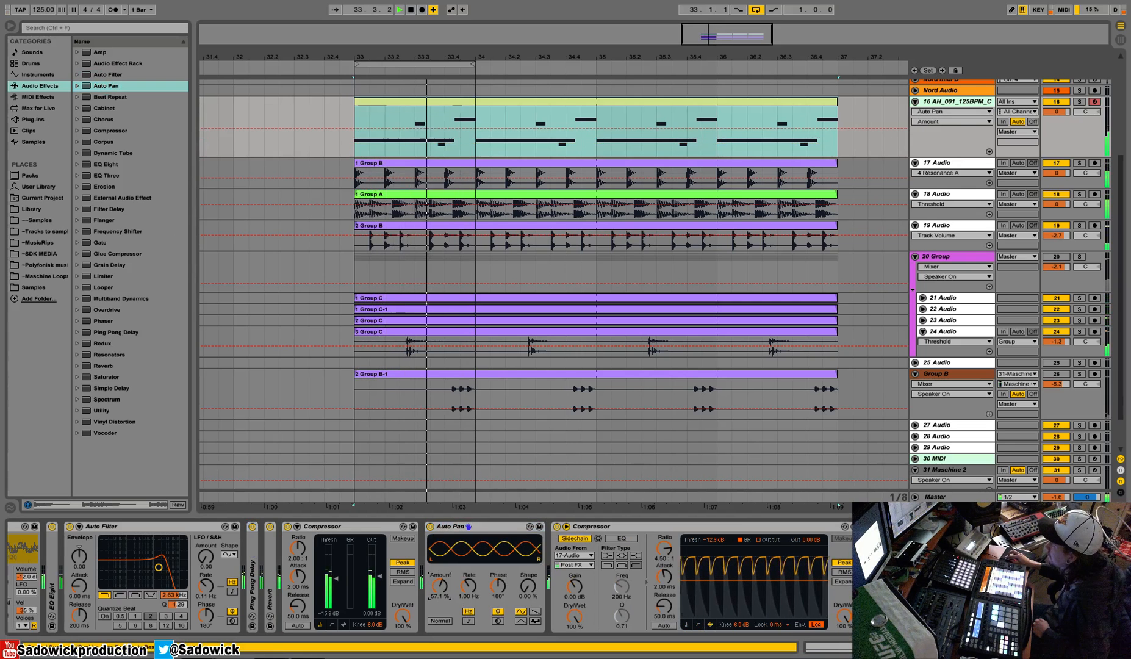
mouse_move(469, 587)
left_mouse_down()
mouse_move(469, 570)
mouse_move(469, 607)
left_mouse_up()
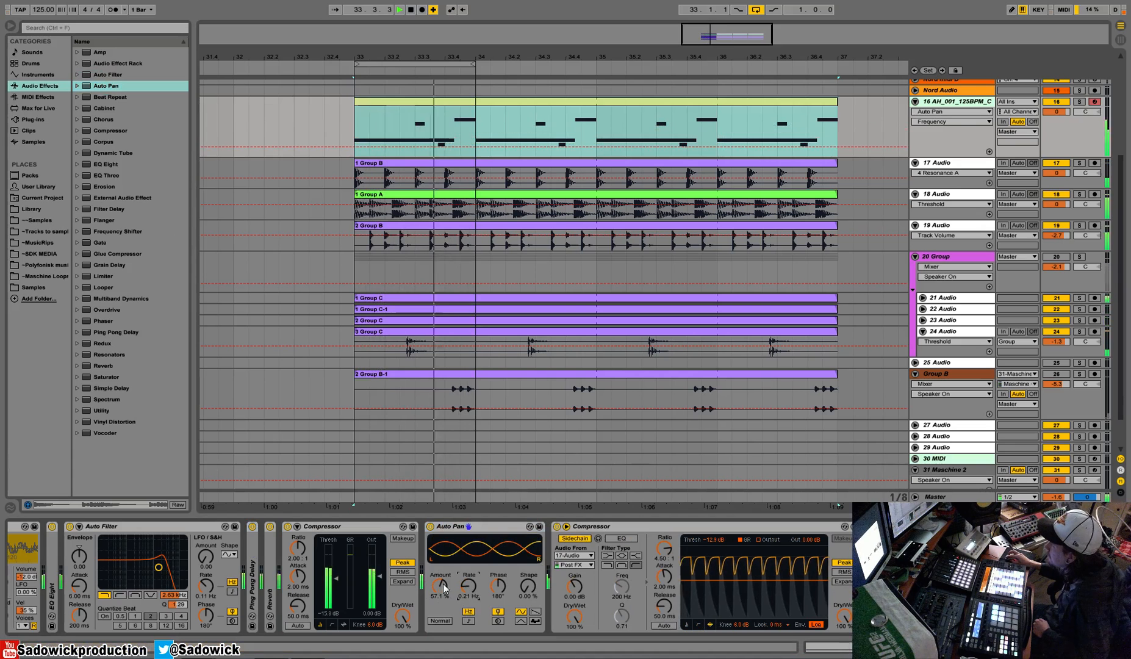
left_click_drag(441, 588, 441, 592)
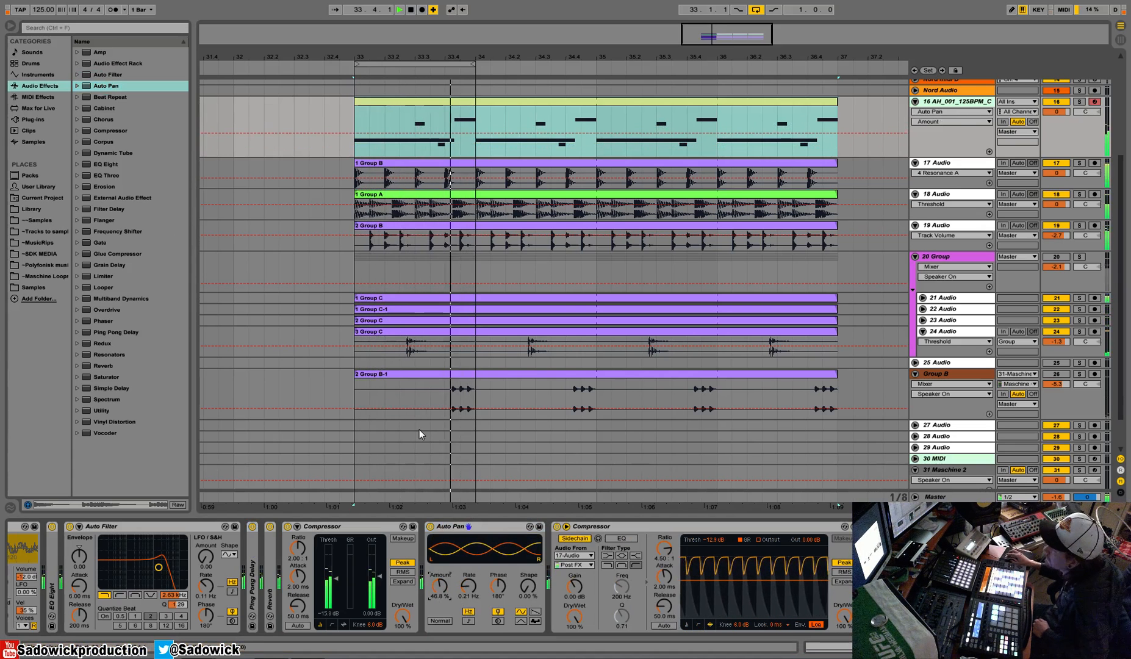
Step: Reduce track 16's height and lengthen the arrangement loop to four bars, from bar 33 to bar 37
left_click_drag(539, 68, 733, 95)
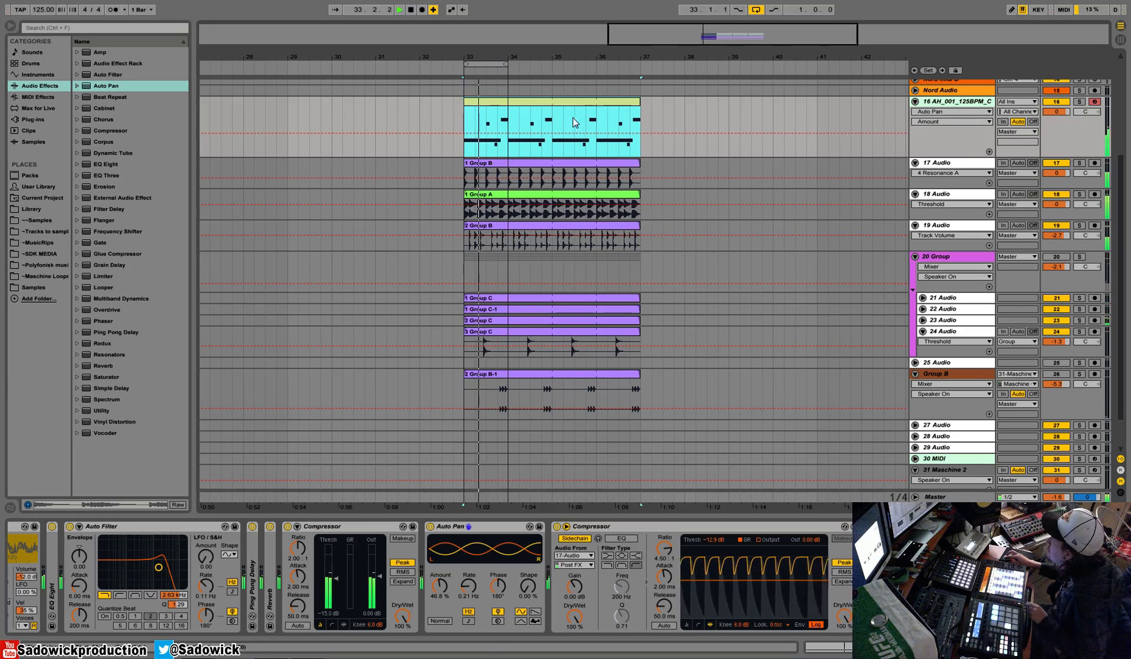
left_click(606, 162)
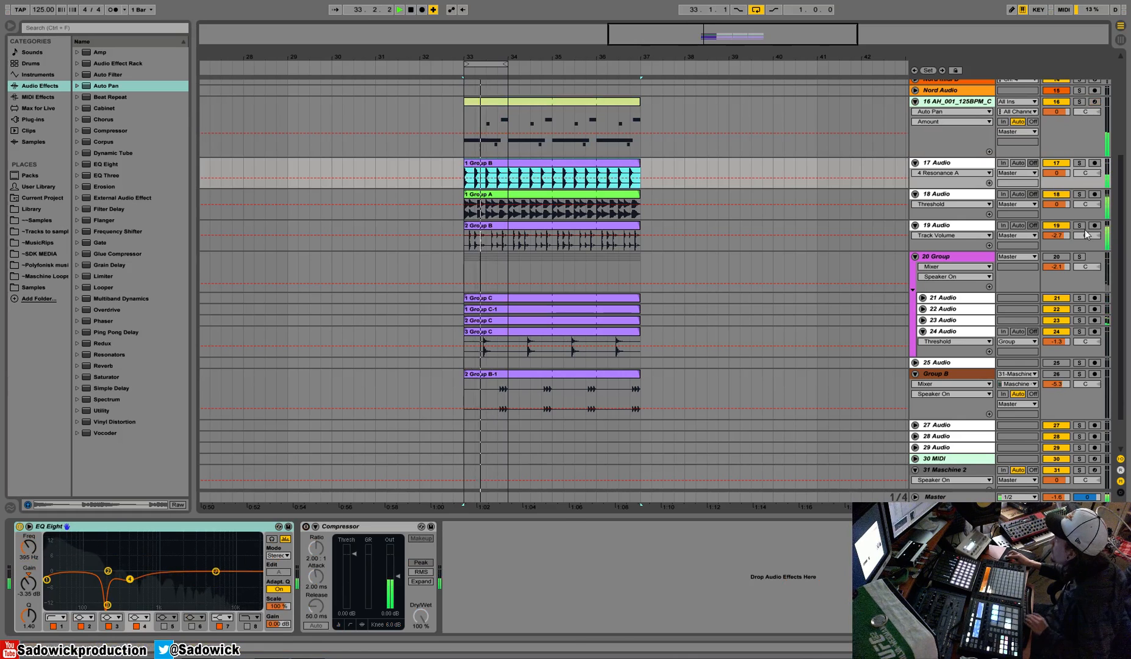
left_click_drag(1052, 135, 1052, 115)
left_click_drag(595, 57, 393, 61)
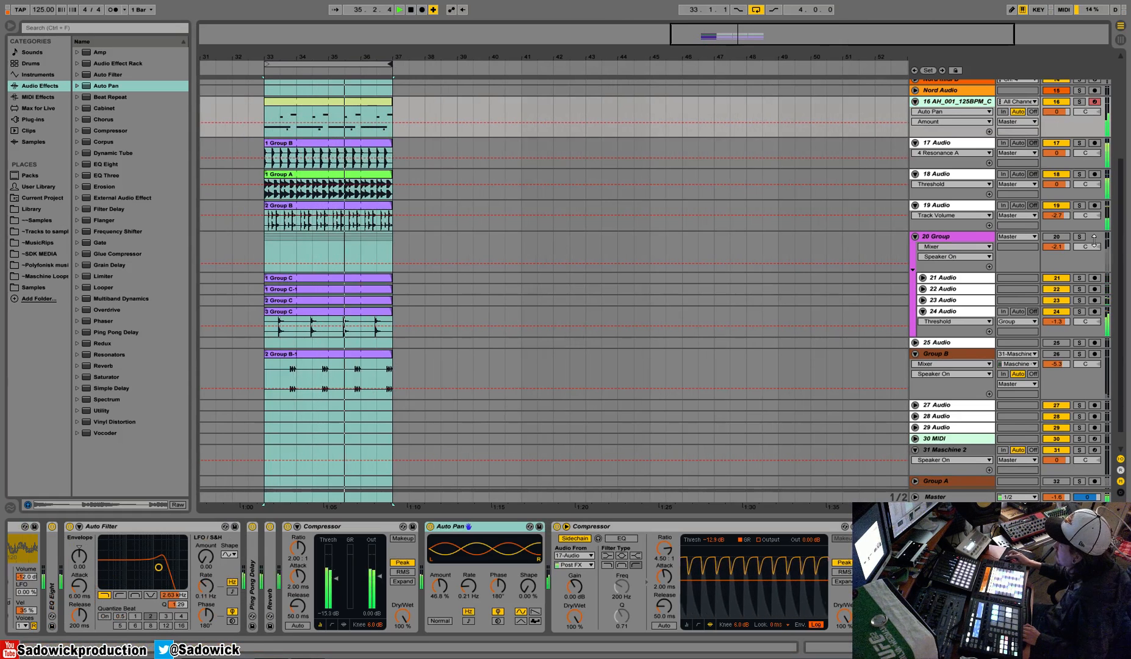
Step: Unmute 20 Group and set its volume to -4.5 dB, and lower track 16's volume to -1.3 dB
left_click(1058, 237)
left_click_drag(1064, 244, 1064, 249)
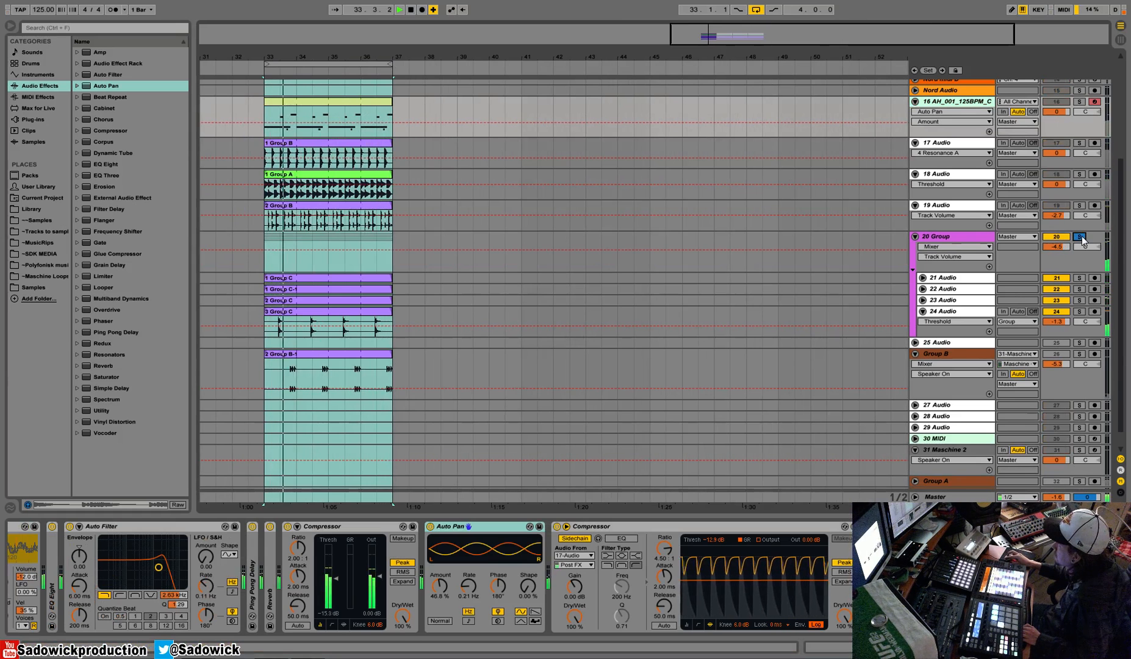
left_click(1058, 112)
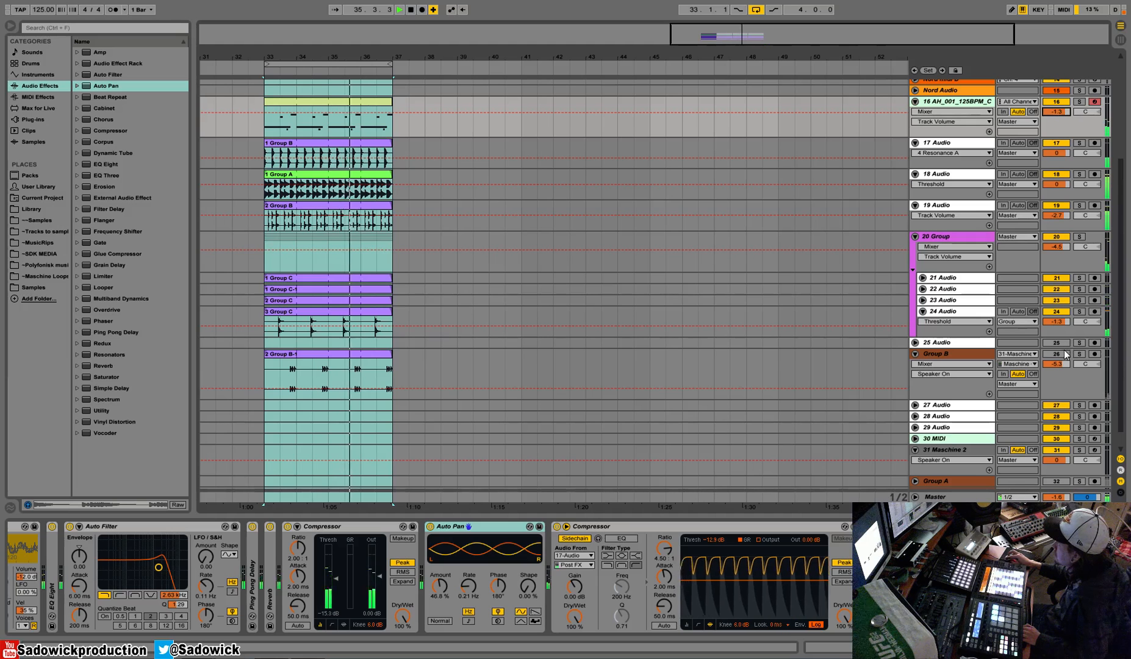
Step: Unmute Group B and pan it to 6R, and pan 20 Group to about 12L
left_click_drag(1085, 364, 1085, 361)
left_click(1084, 247)
left_click_drag(1085, 247, 1085, 254)
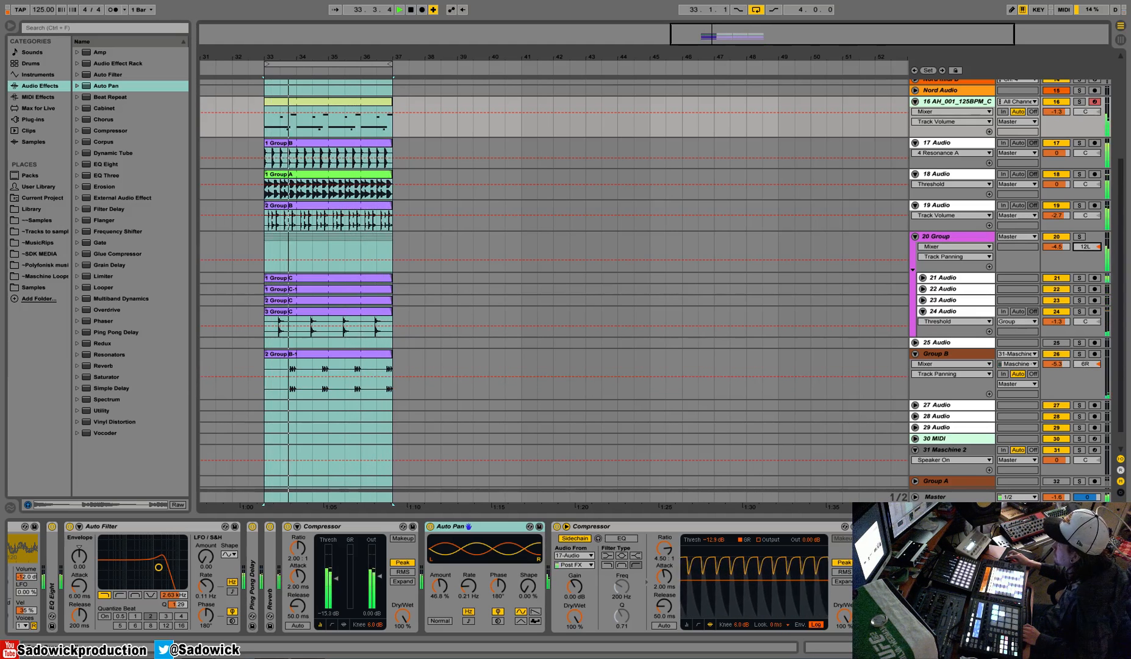
Step: Pan 19 Audio to 9R while it is soloed, unsolo it, and mute Group B
left_click(1080, 205)
left_click_drag(1085, 216, 1085, 211)
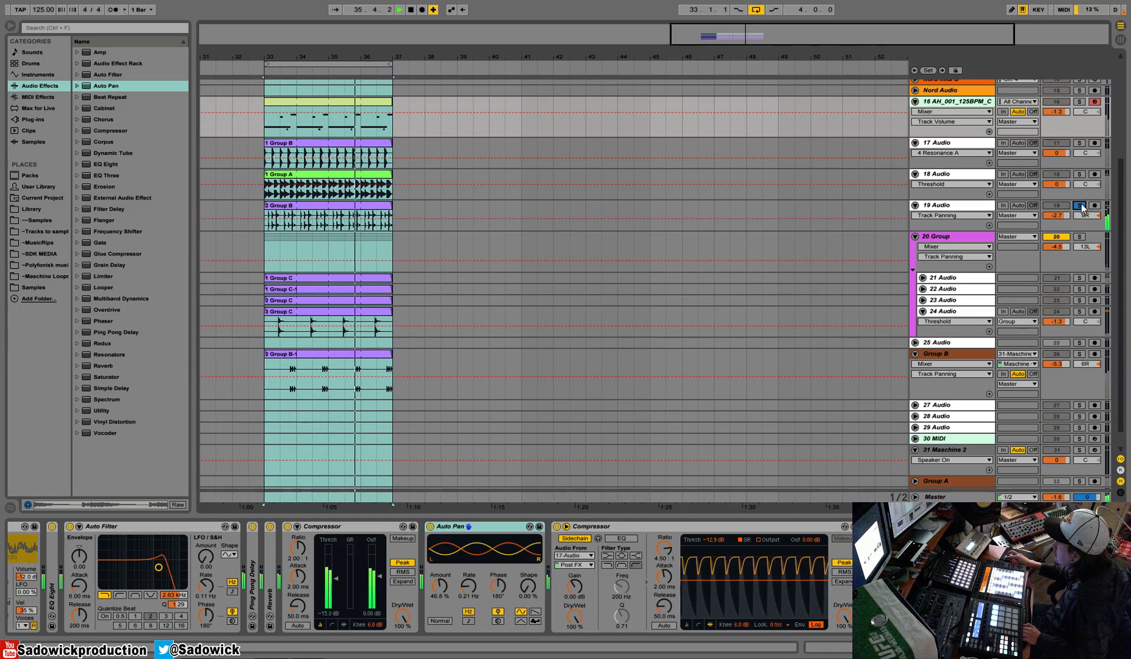
left_click(1080, 206)
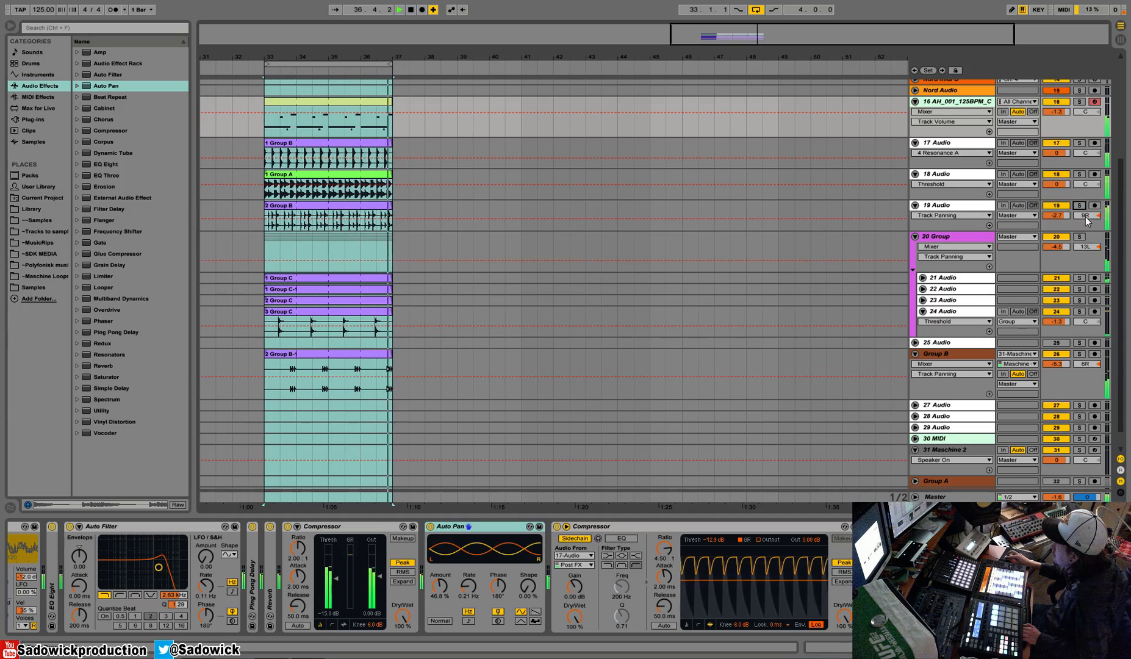
left_click(1057, 355)
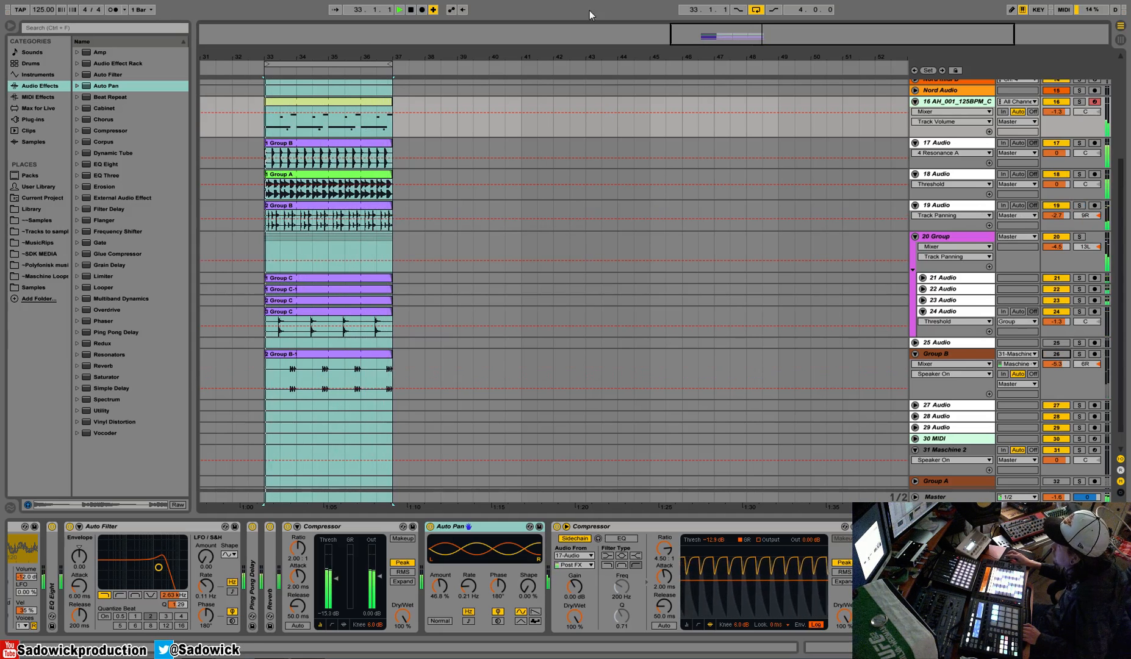
Step: Group the 17 Audio, 18 Audio and 19 Audio tracks into one group track
left_click_drag(364, 54, 424, 52)
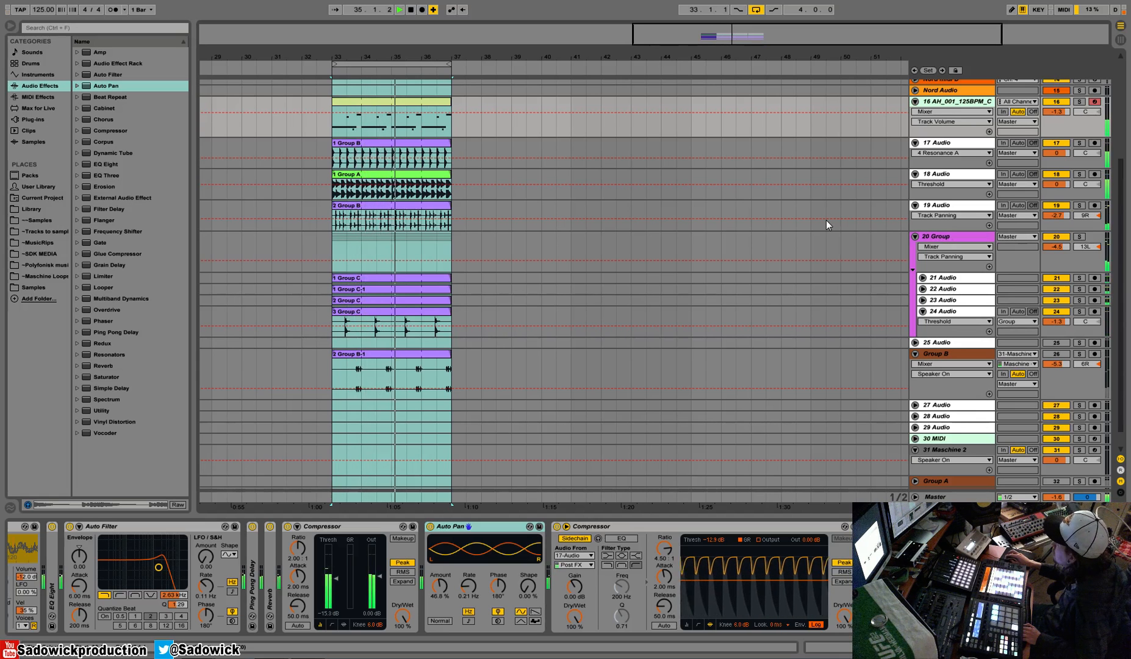
left_click(943, 147)
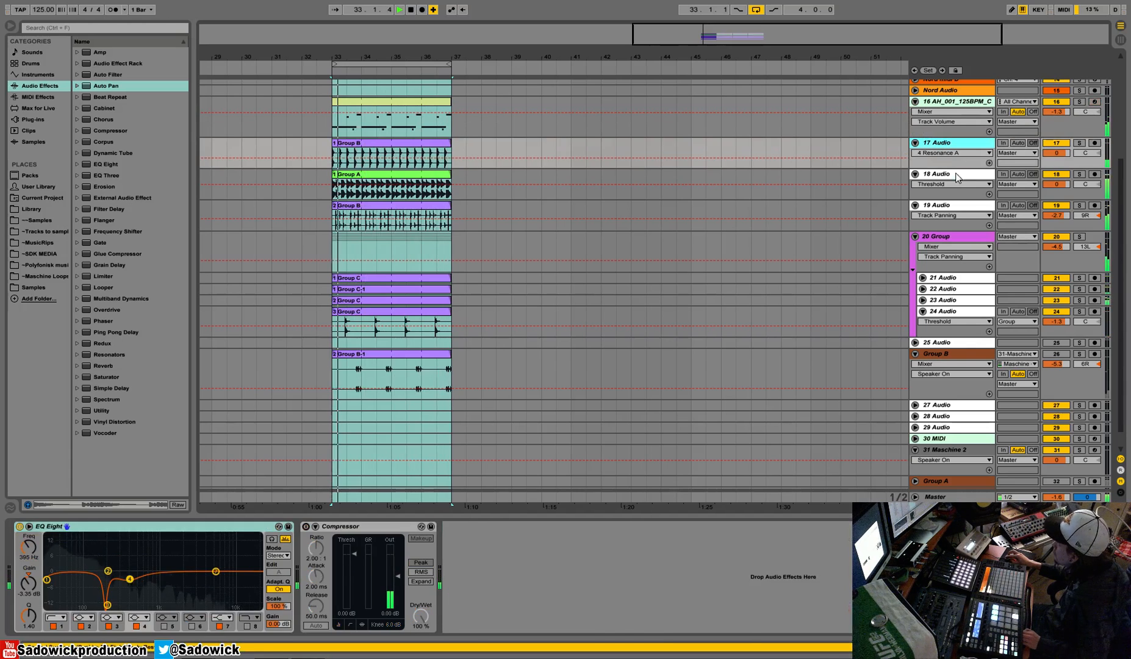
right_click(955, 175)
left_click(950, 195)
left_click(949, 207, "shift")
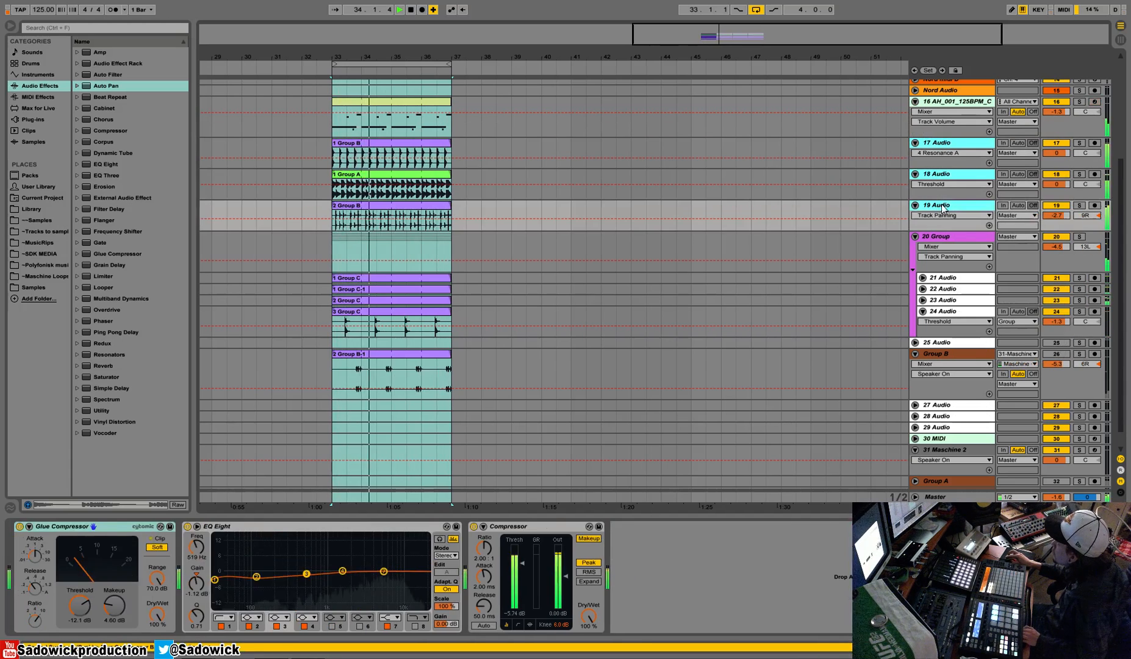
right_click(950, 137)
left_click(948, 140)
left_click(948, 144)
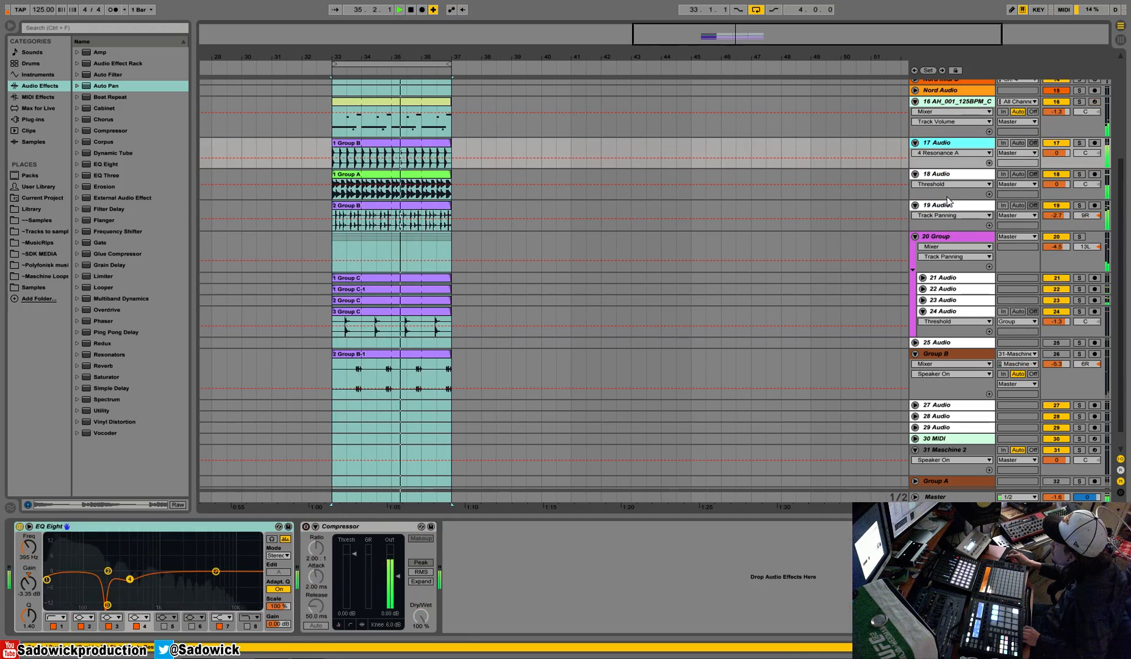
left_click(948, 206, "shift")
right_click(948, 142)
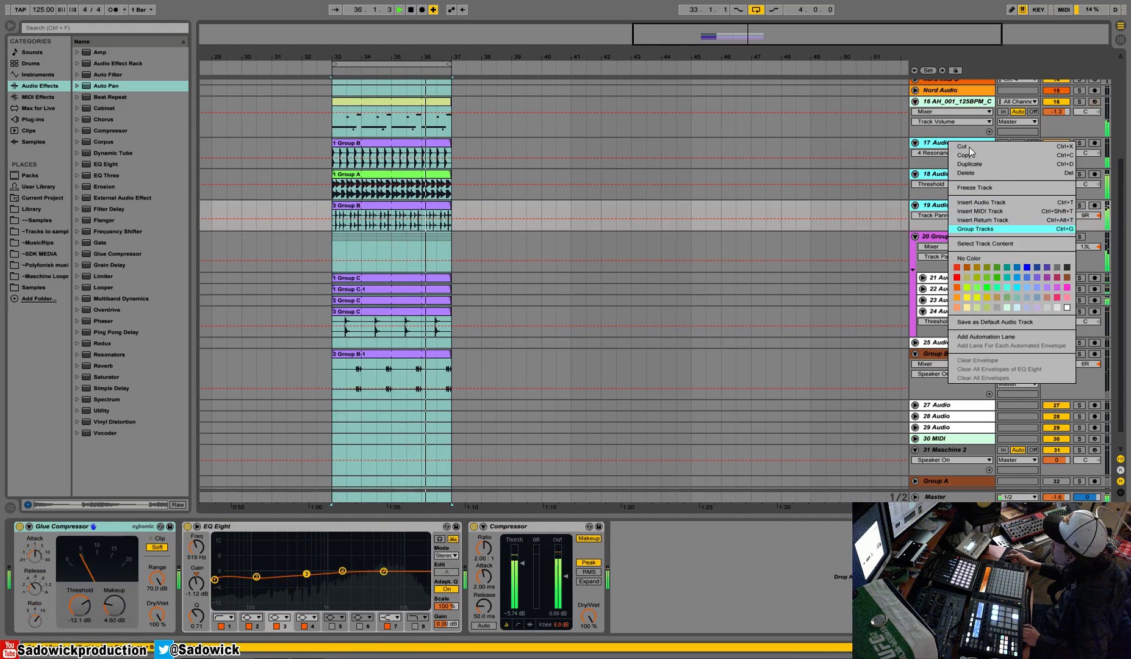
left_click(976, 229)
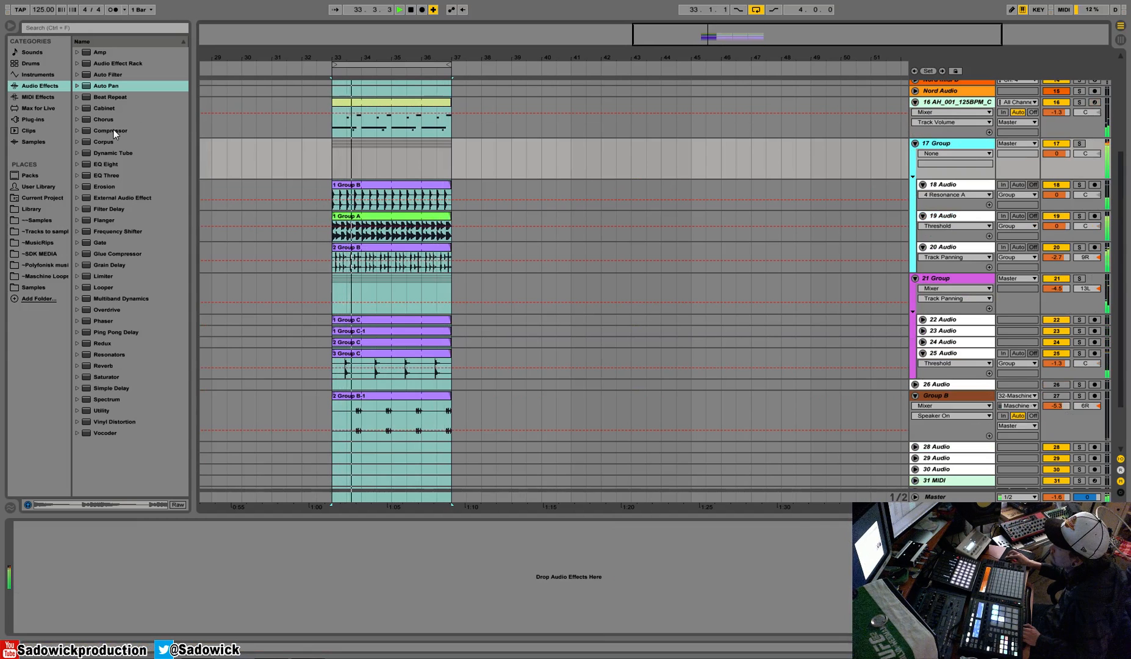
Step: Add a Glue Compressor to 17 Group with -3.17 dB threshold, 2.38 dB makeup and adjusted attack and release, and lower the group's volume to -1.4 dB
left_click_drag(108, 252, 110, 600)
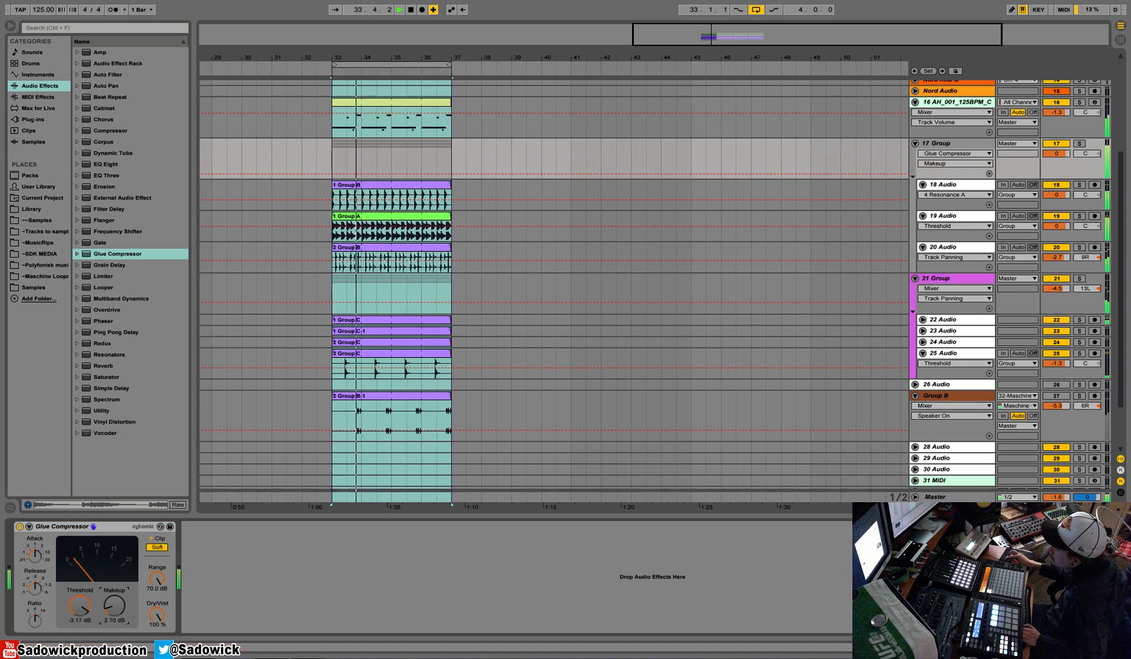
left_click(35, 588)
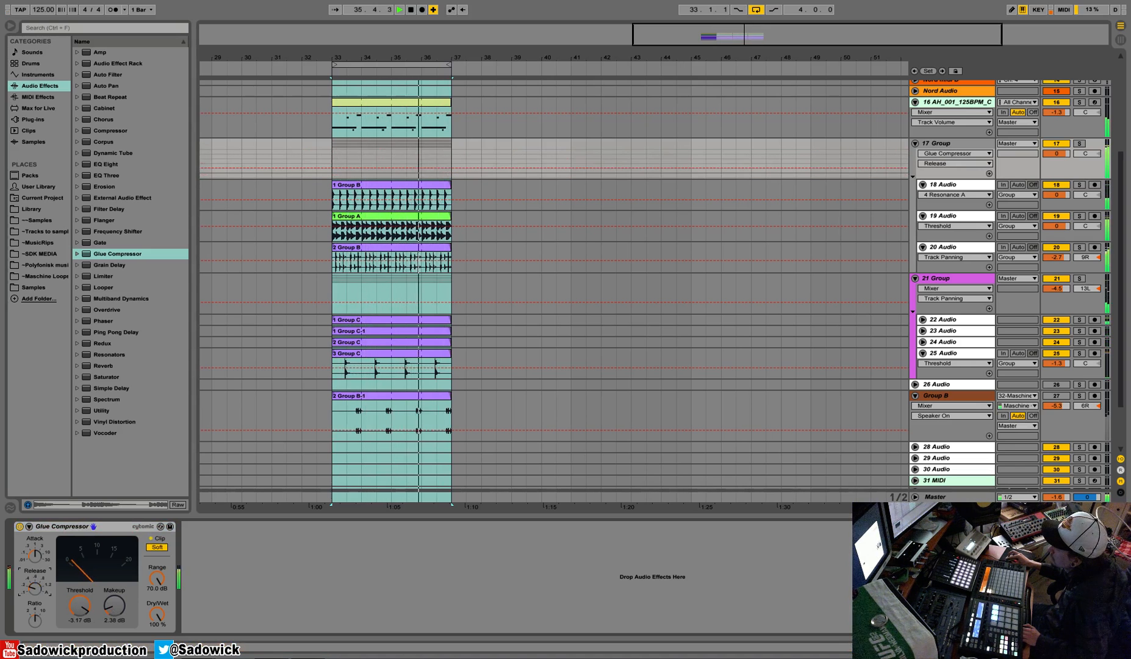
left_click(34, 556)
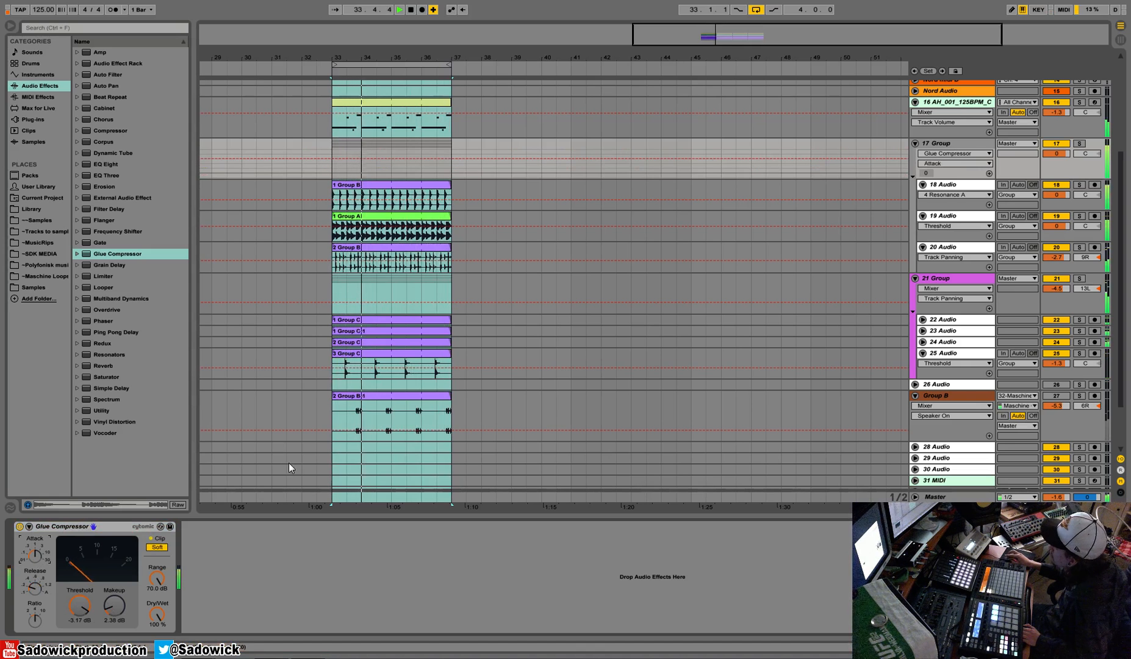
left_click_drag(1055, 153, 1055, 160)
Step: Mute and solo track 16 AH_001, and add an EQ Eight to its effect chain
left_click(1055, 102)
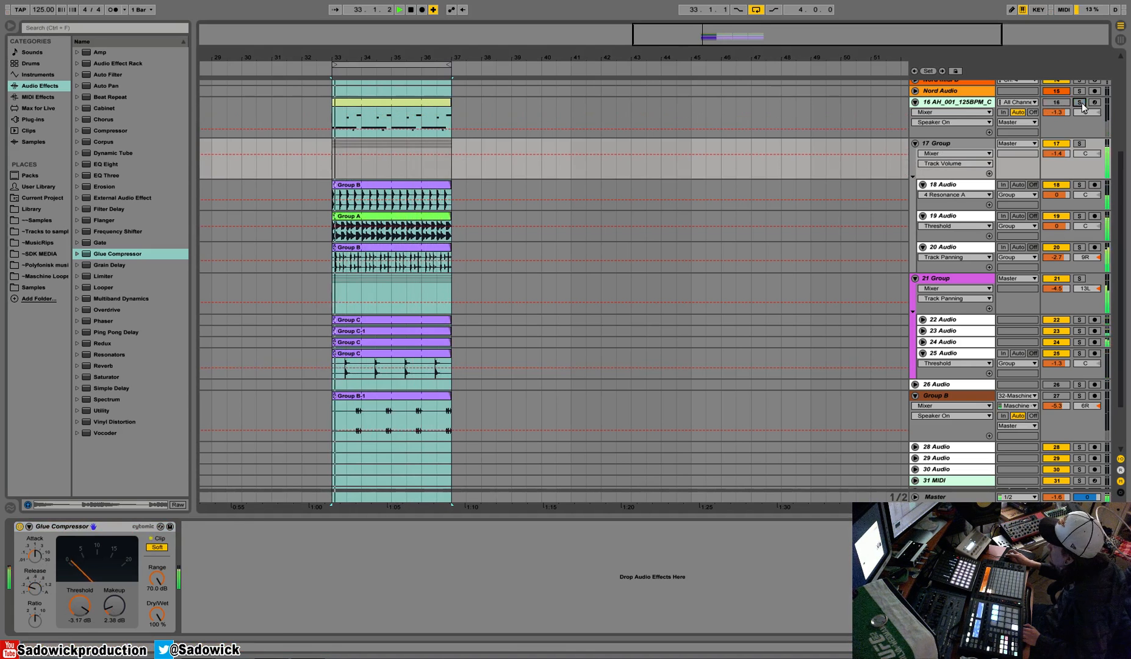
left_click(1080, 102)
left_click(989, 647)
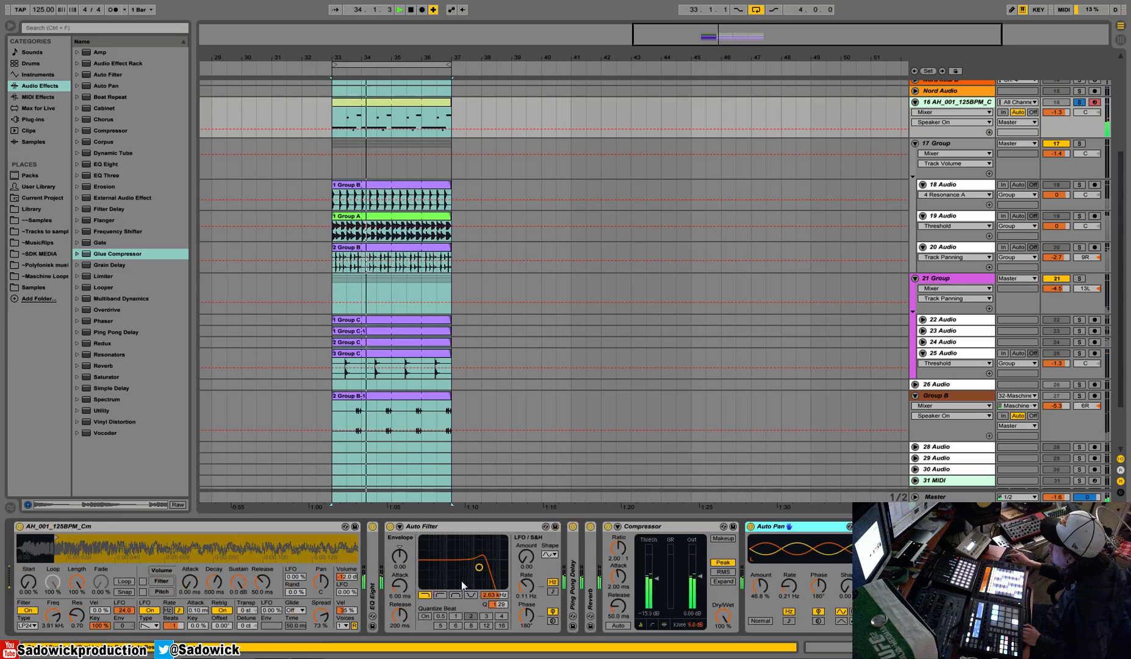
key("space")
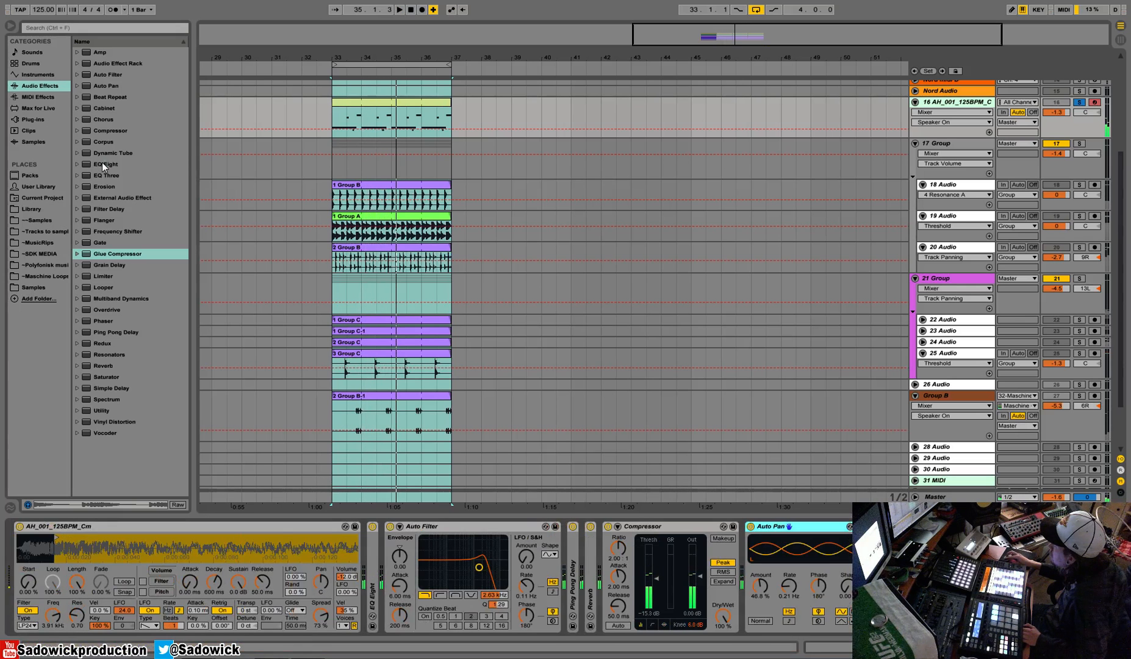
left_click(110, 167)
key("Return")
key("space")
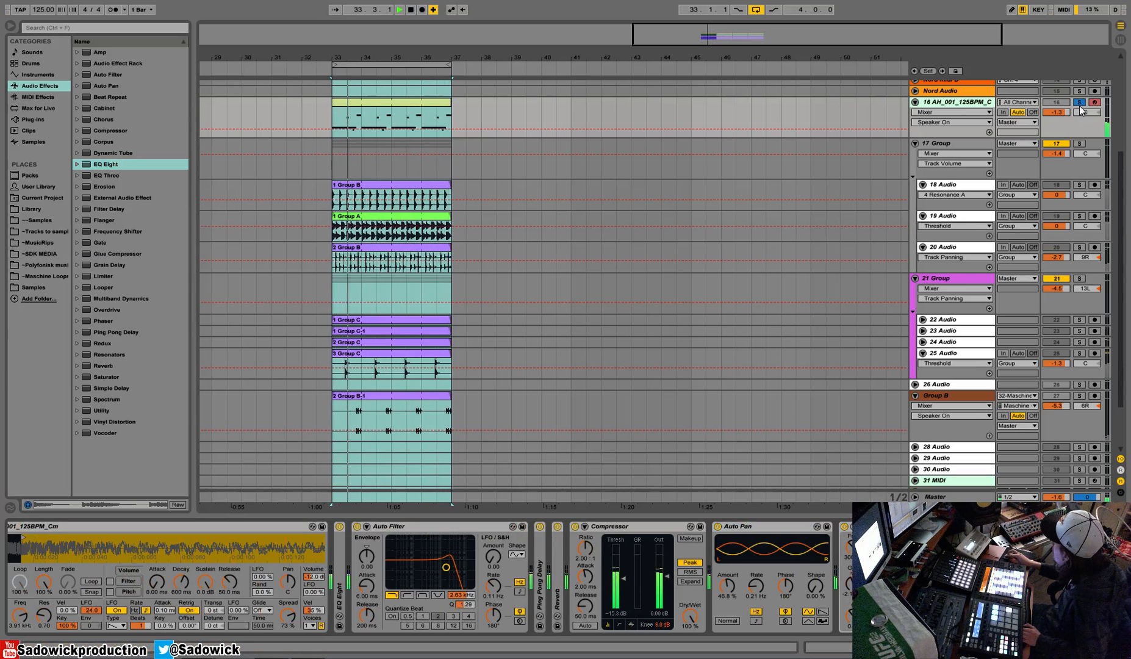
Step: Unfold track 16's Ping Pong Delay and set its dry/wet to 23%
double_click(540, 591)
left_click_drag(584, 616, 584, 605)
left_click_drag(576, 555, 584, 550)
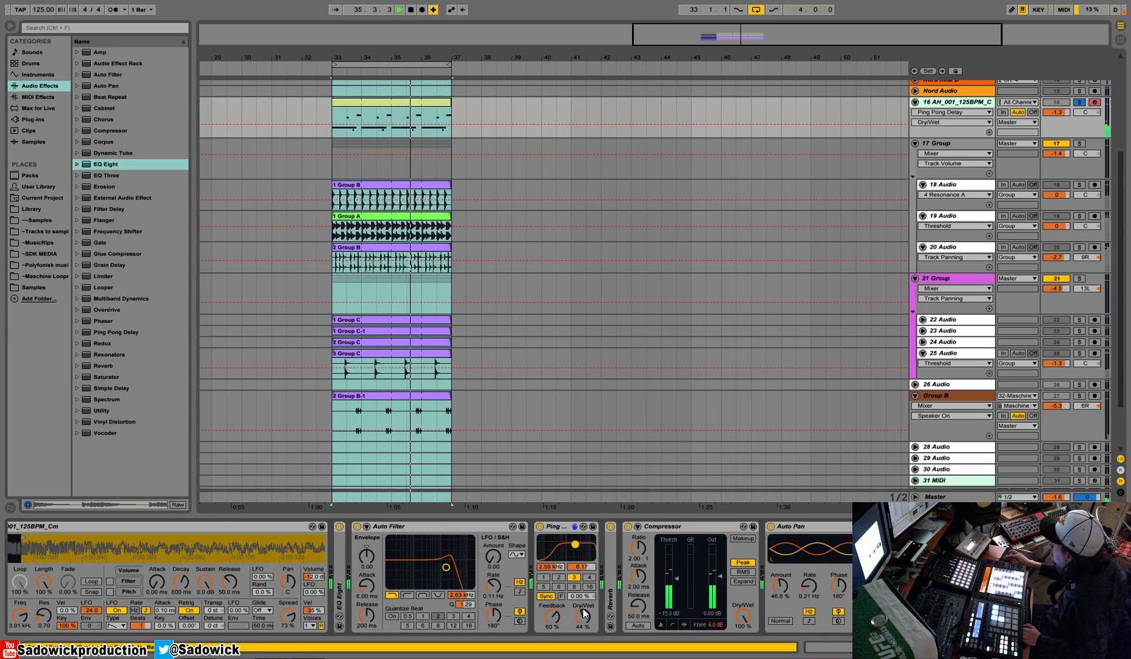
Step: In track 16's Reverb, disable Hi Cut, Spin, High and Chorus, set predelay to 3.97 ms and decay time to 3.79 s, and adjust dry/wet
double_click(606, 599)
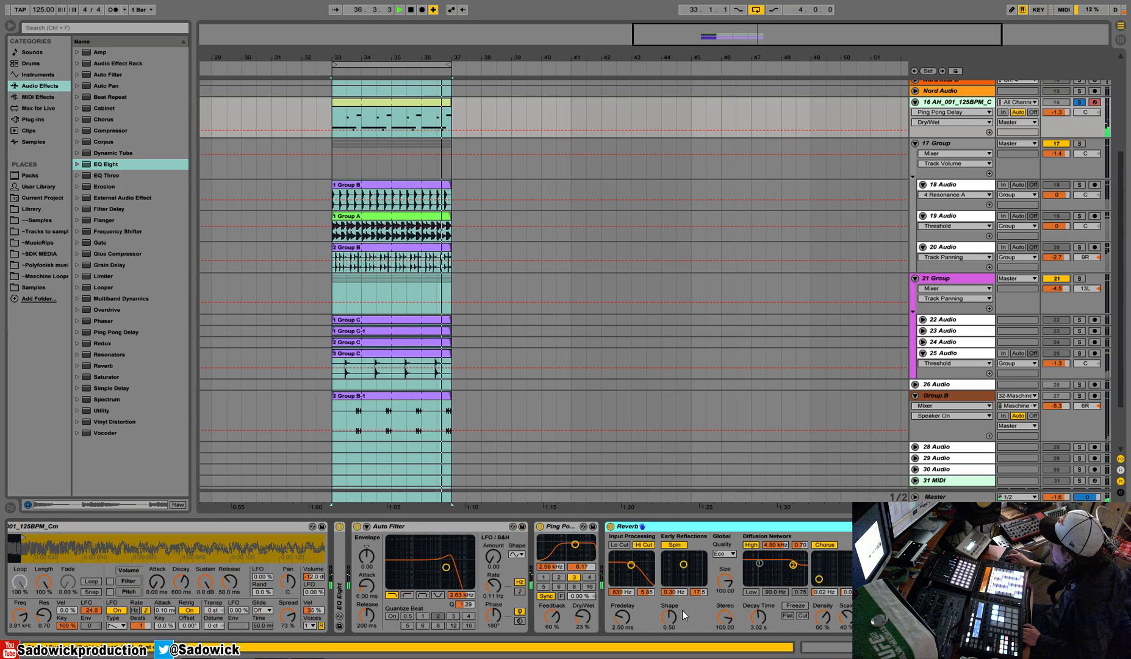
left_click(644, 545)
left_click(674, 544)
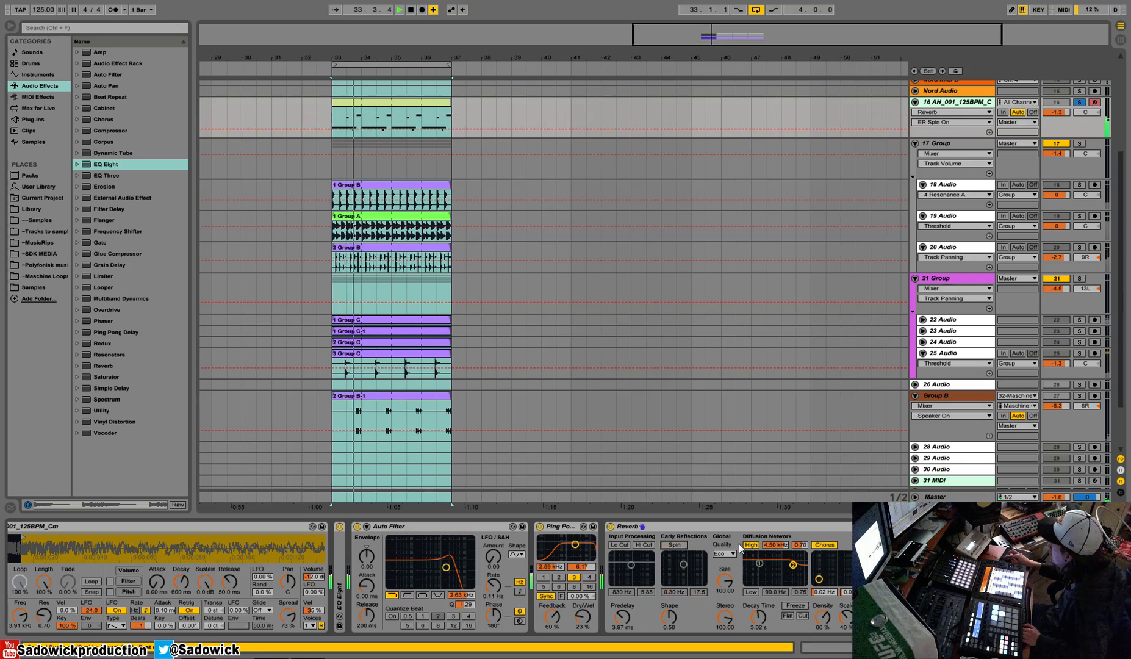
left_click(751, 545)
left_click(824, 545)
left_click_drag(759, 616, 758, 611)
left_click(891, 617)
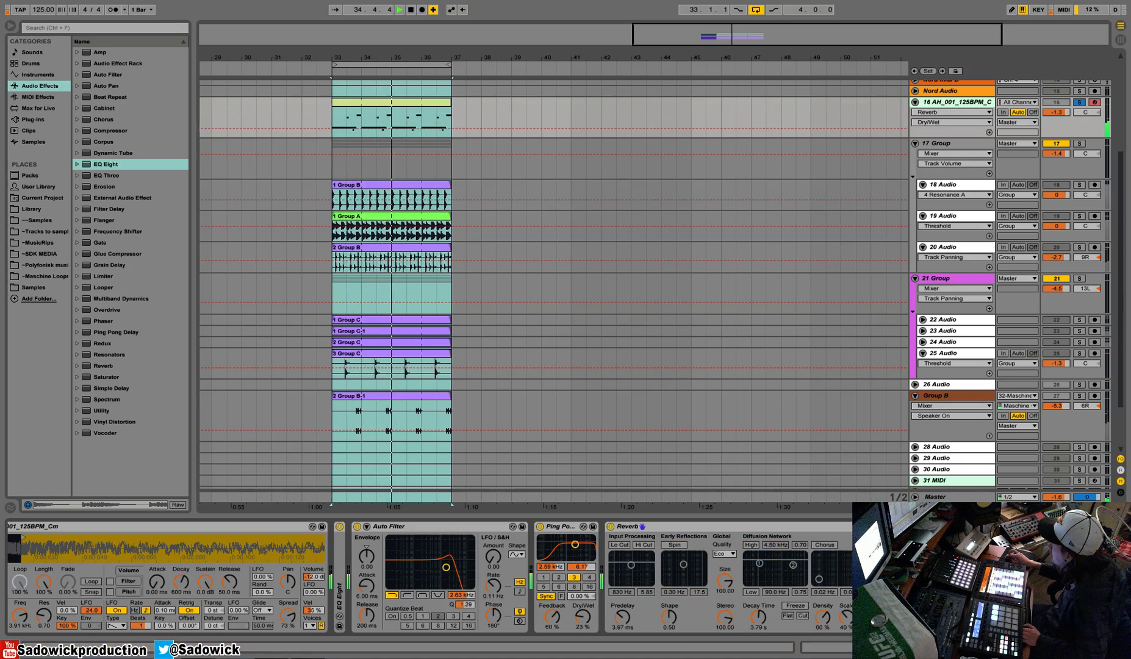
Step: Unsolo and unmute track 16, lower its volume to -2.7 dB, and unmute Group B
left_click(1079, 103)
left_click(1062, 104)
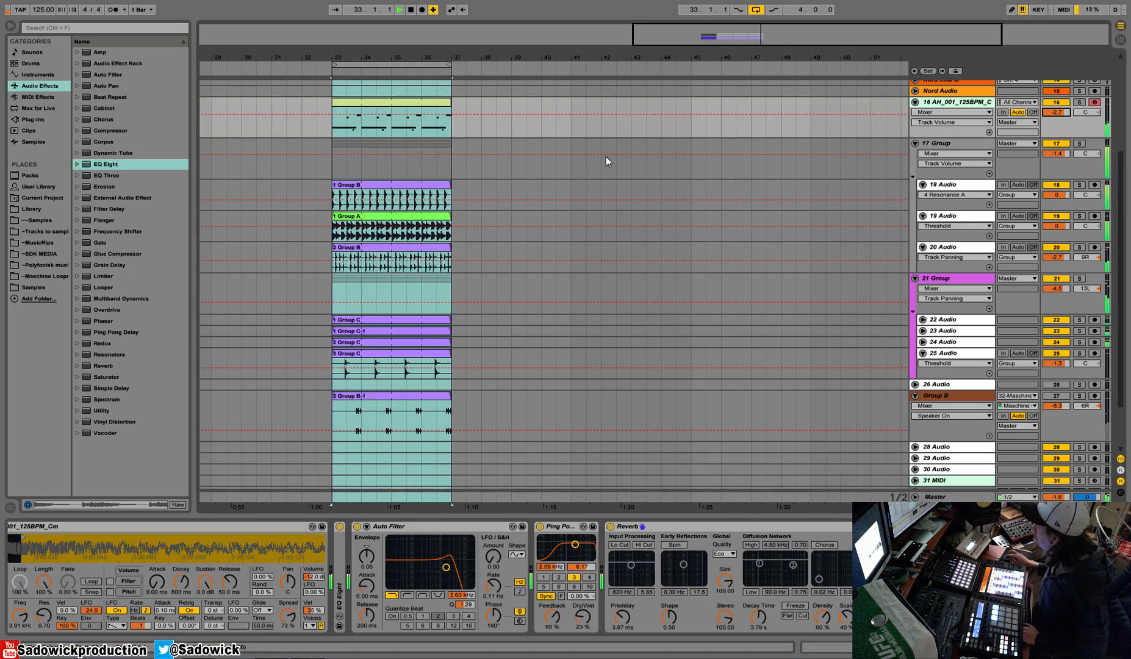
left_click(1057, 395)
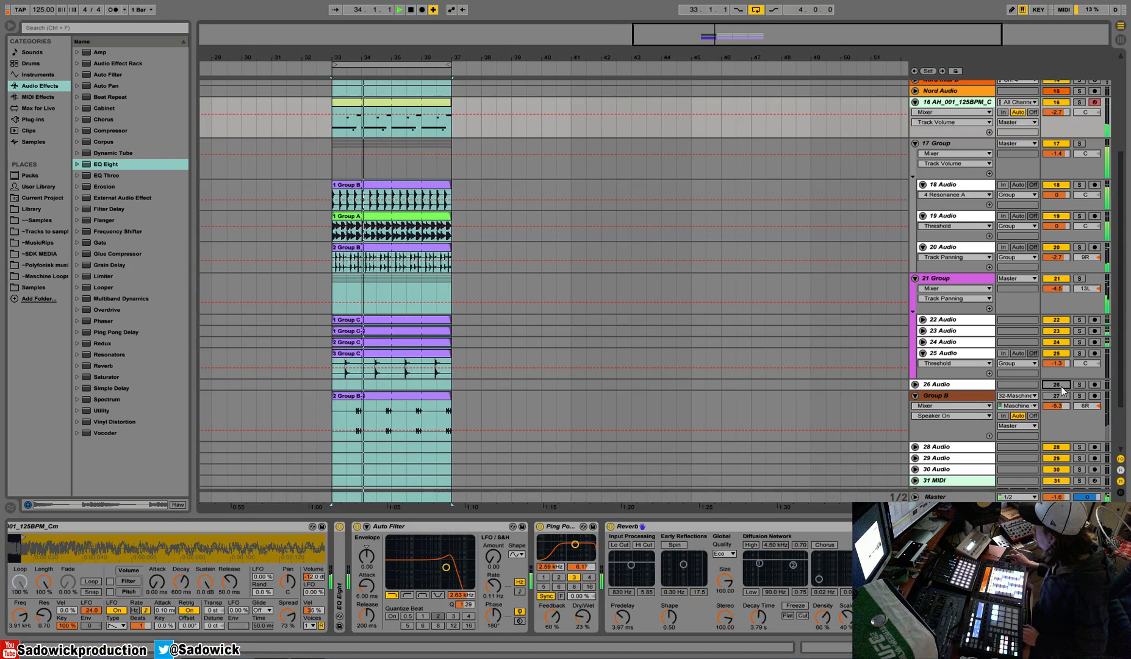
left_click(1059, 413)
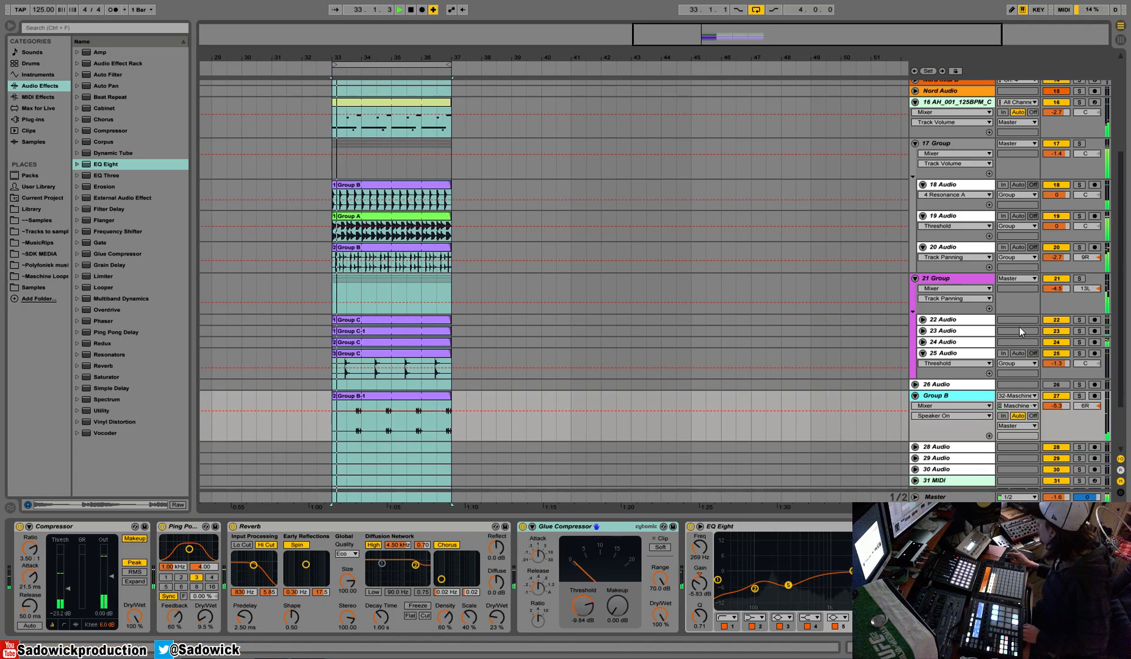
Step: Solo 17 Group and colour its track orange
left_click(1080, 216)
left_click(1080, 143)
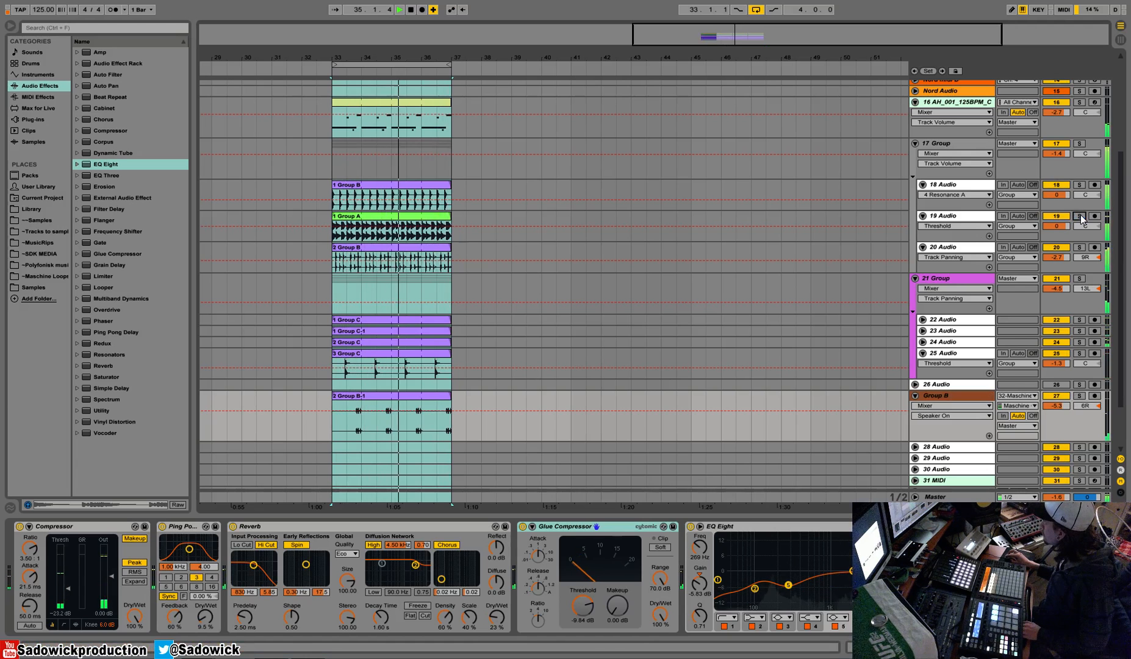
left_click(1076, 171)
right_click(951, 145)
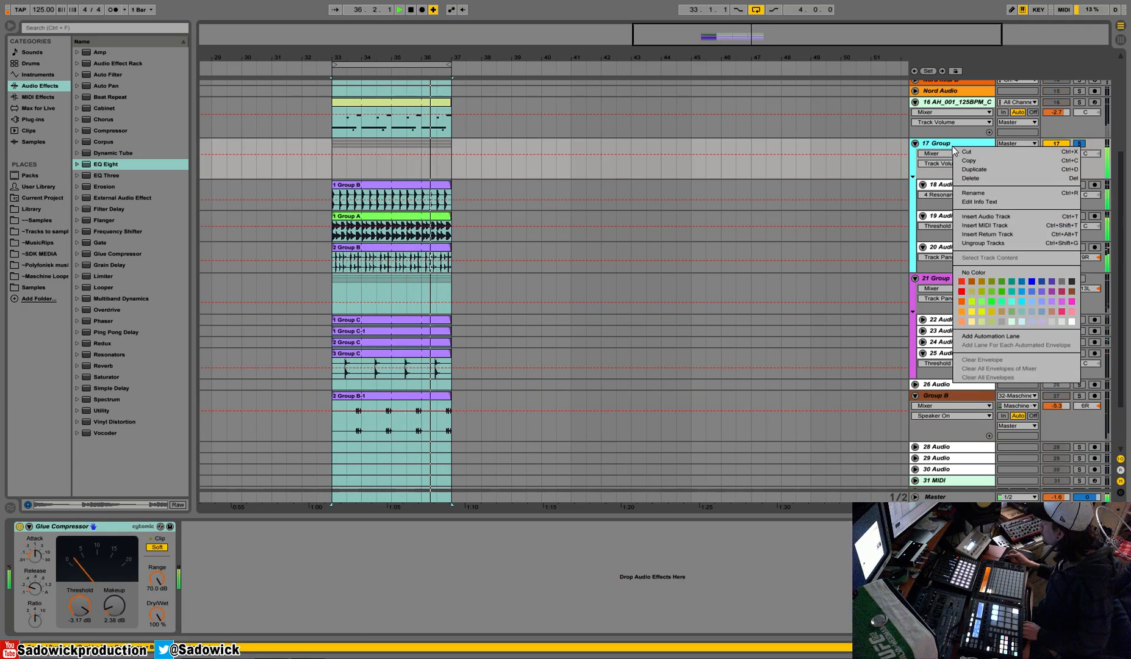
left_click(1061, 302)
right_click(967, 144)
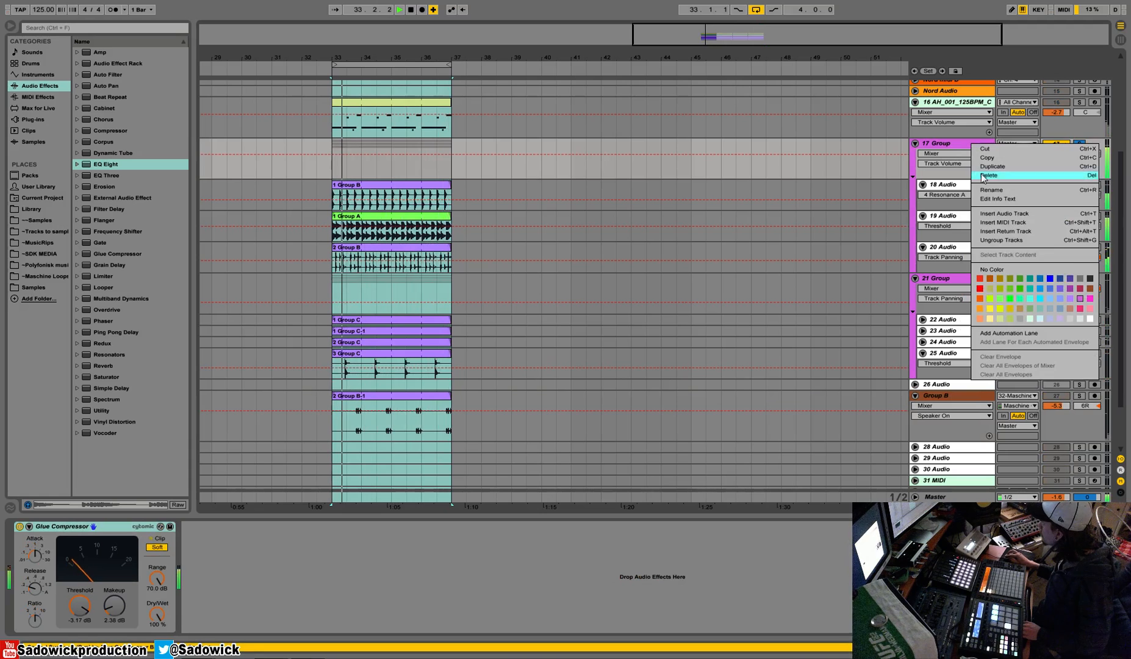
left_click(989, 307)
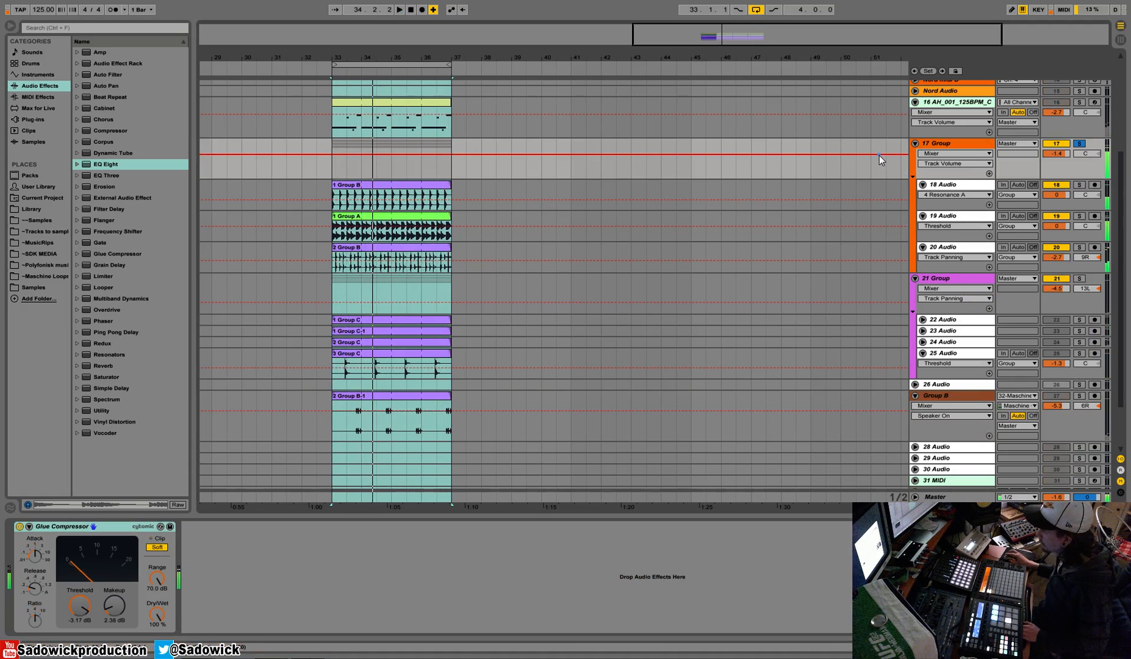